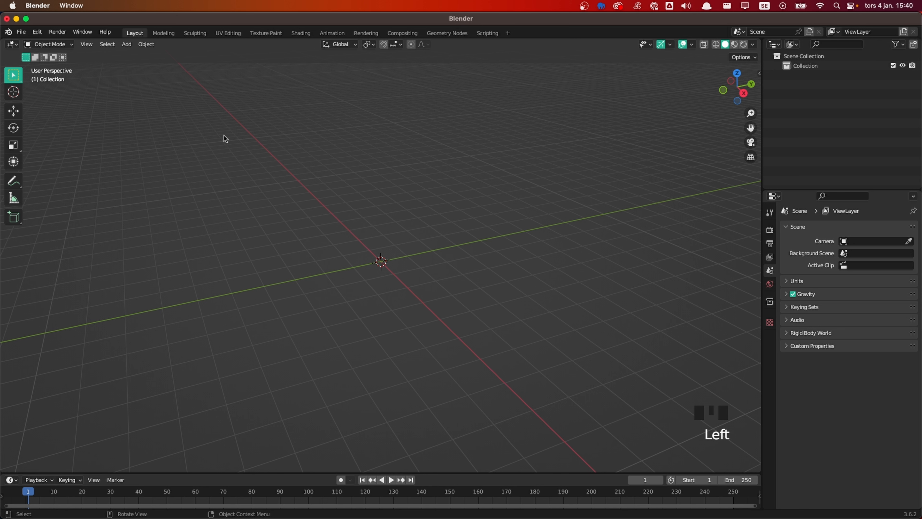
Look up the Node Wrangler add-on in the preferences to check that it is enabled
{"action": "left_click", "coordinate": [37, 31]}
{"action": "left_click", "coordinate": [61, 169]}
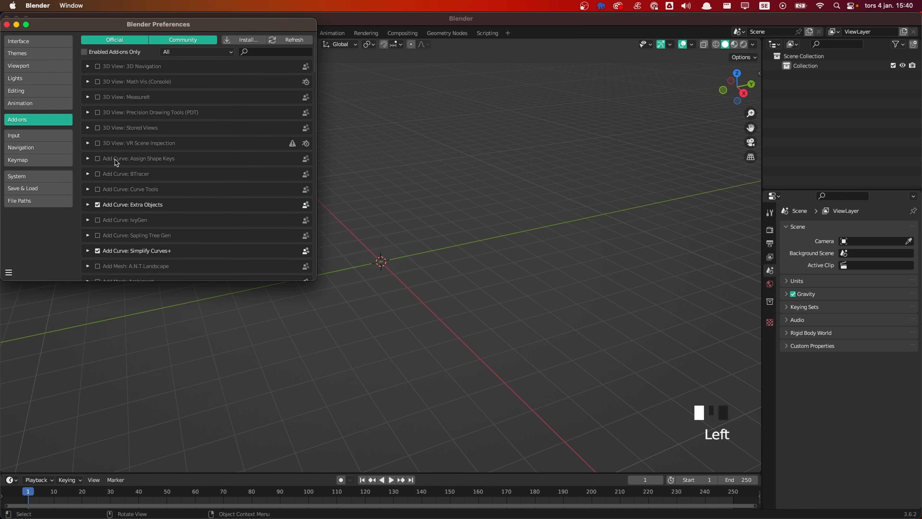
{"action": "left_click", "coordinate": [268, 53]}
{"action": "type", "text": "Node Wr"}
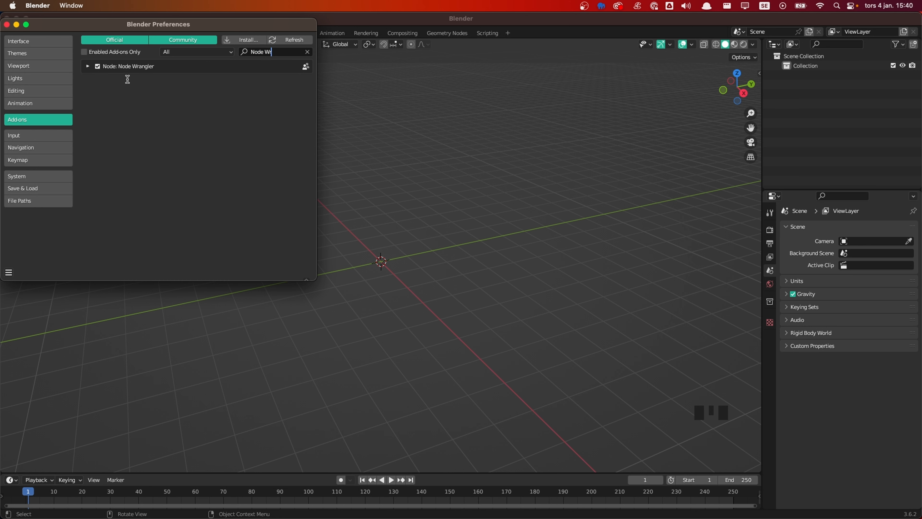
{"action": "left_click", "coordinate": [8, 25]}
Add a plane mesh at the origin of the empty scene
{"action": "scroll", "coordinate": [413, 242], "scroll_direction": "up", "scroll_amount": 2}
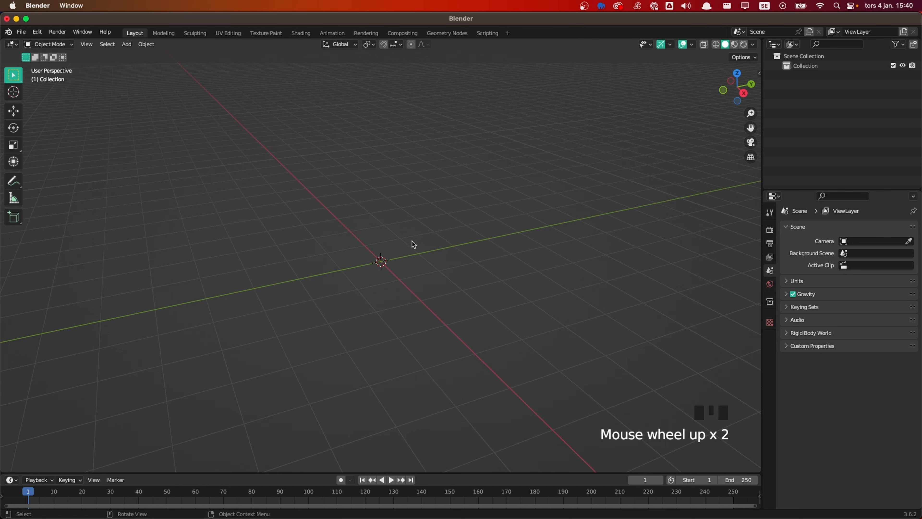
{"action": "key", "text": "shift+a"}
{"action": "mouse_move", "coordinate": [364, 234]}
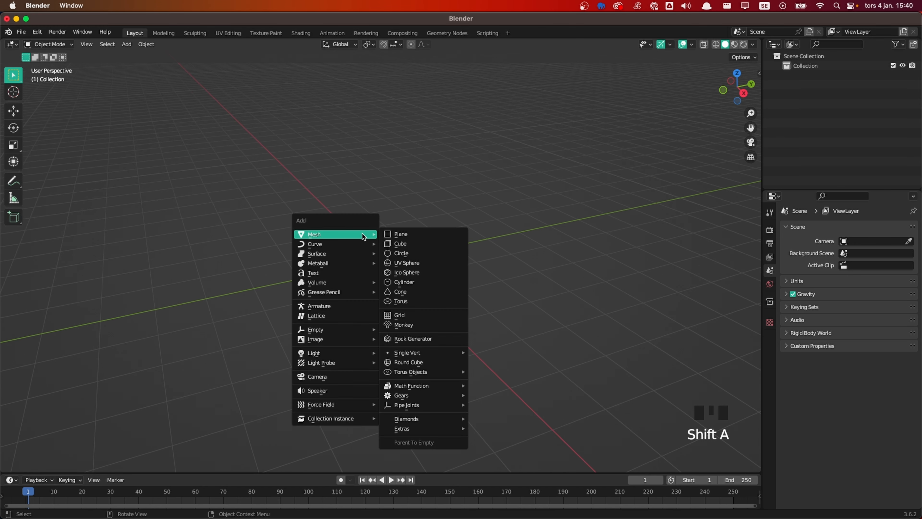
{"action": "left_click", "coordinate": [417, 234]}
{"action": "scroll", "coordinate": [414, 236], "scroll_direction": "up", "scroll_amount": 2}
{"action": "middle_click_drag", "start_coordinate": [421, 239], "coordinate": [428, 243]}
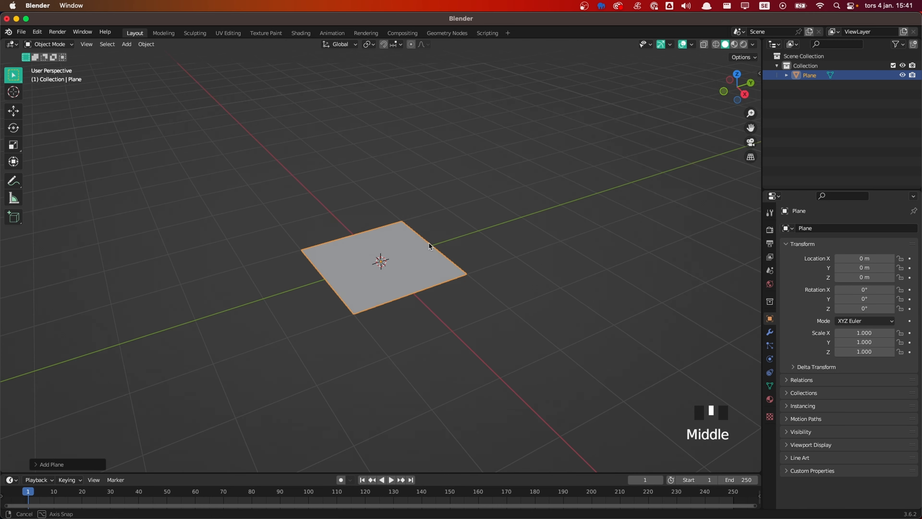
In Edit Mode and top view, scale the plane's geometry along X to about half its width
{"action": "key", "text": "grave"}
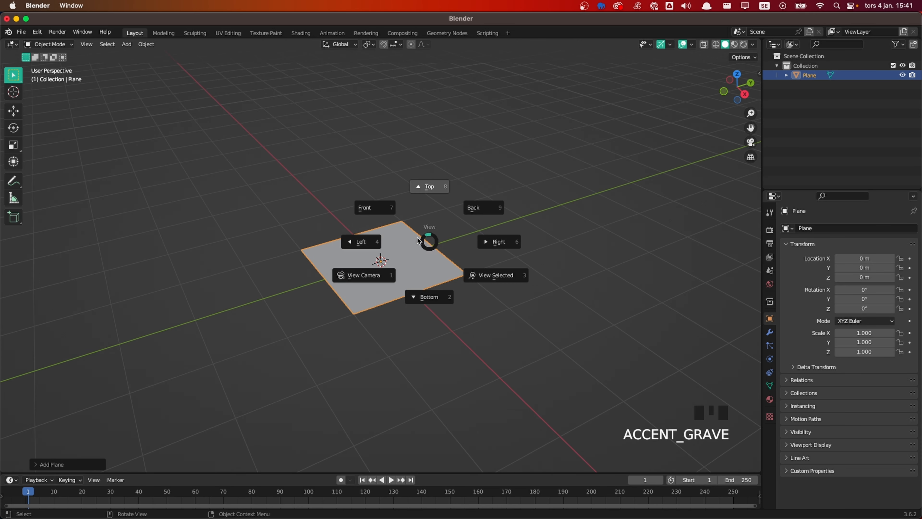
{"action": "left_click", "coordinate": [427, 194]}
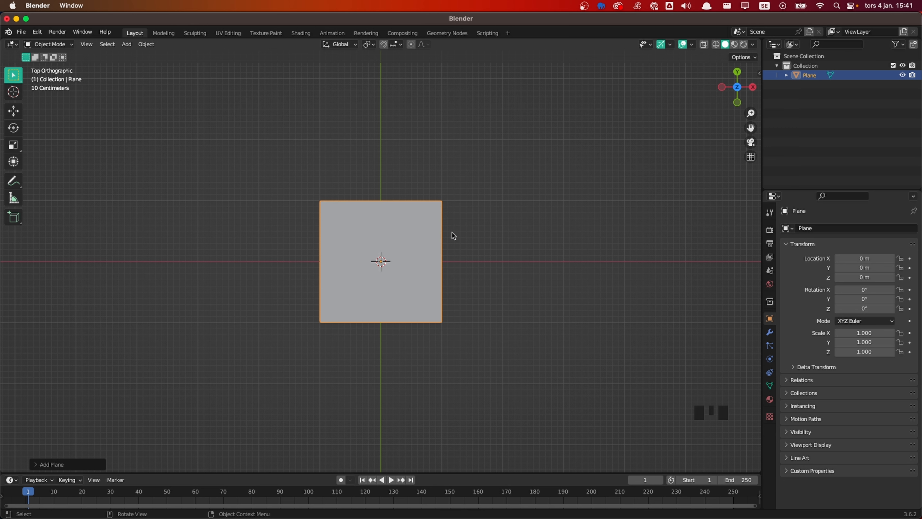
{"action": "scroll", "coordinate": [452, 233], "scroll_direction": "up", "scroll_amount": 1}
{"action": "key", "text": "Tab"}
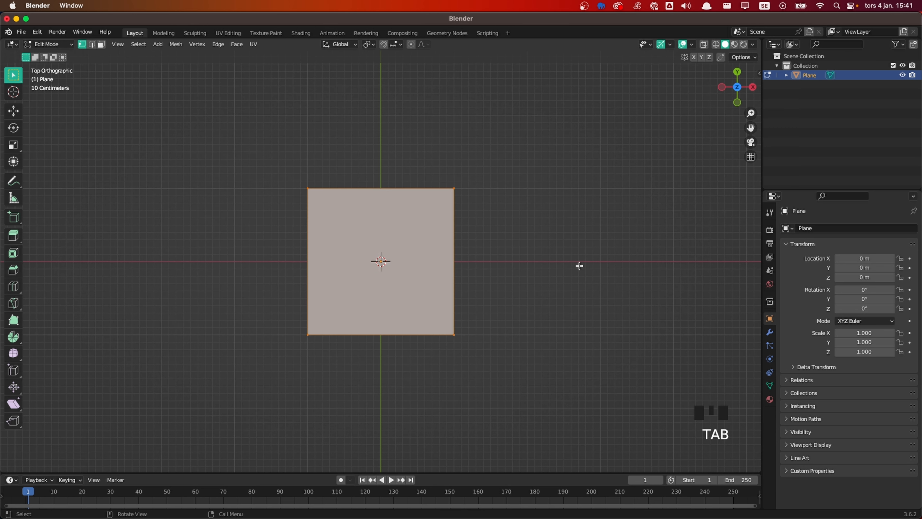
{"action": "key", "text": "s"}
{"action": "key", "text": "x"}
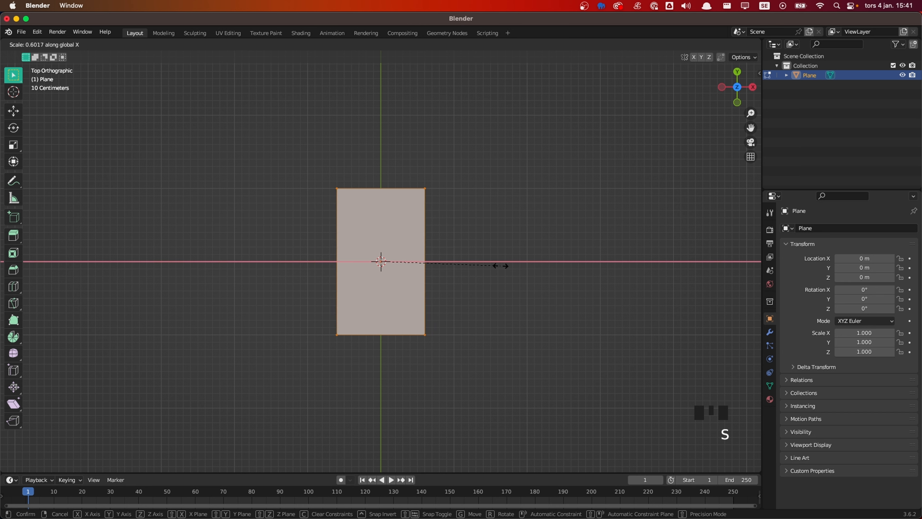
{"action": "left_click", "coordinate": [472, 317]}
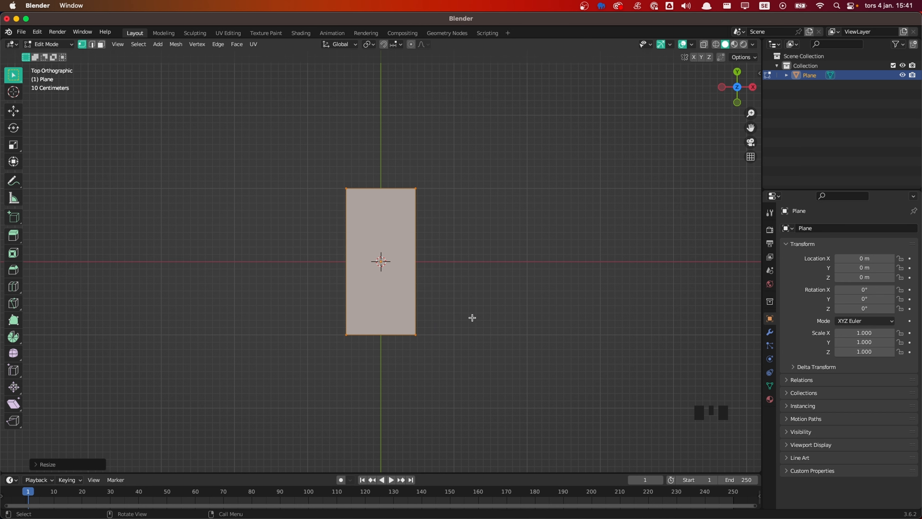
Add four evenly spaced loop cuts across the long rectangle, dividing it into five segments without sliding them
{"action": "middle_click_drag", "start_coordinate": [472, 317], "coordinate": [398, 299]}
{"action": "scroll", "coordinate": [398, 298], "scroll_direction": "up", "scroll_amount": 2}
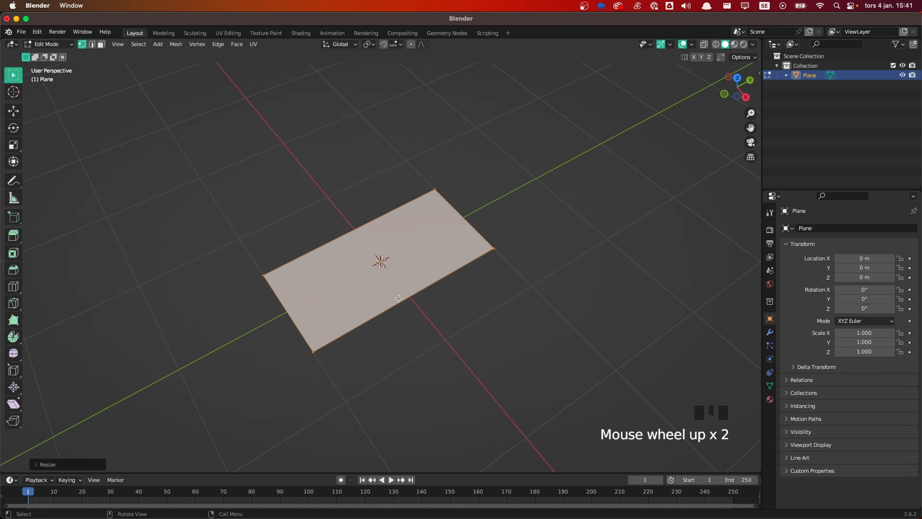
{"action": "key", "text": "ctrl+r"}
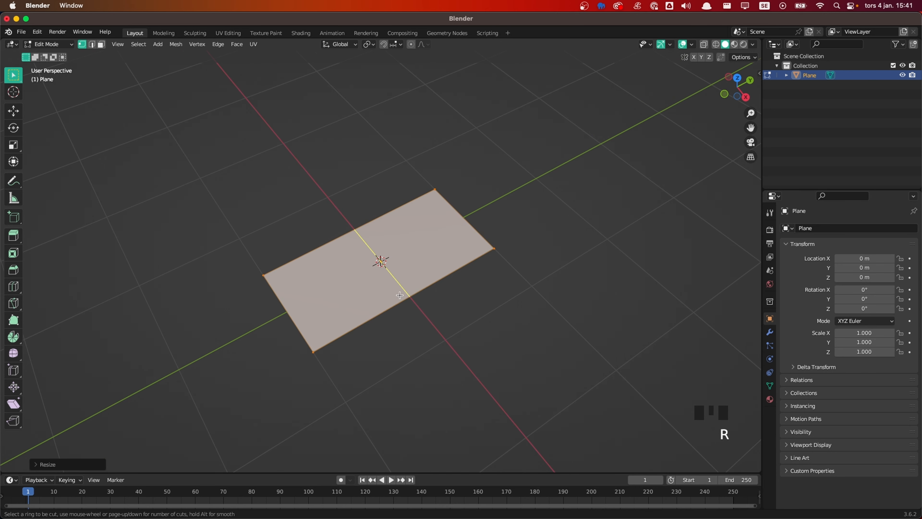
{"action": "scroll", "coordinate": [399, 295], "scroll_direction": "up", "scroll_amount": 1}
{"action": "scroll", "coordinate": [400, 295], "scroll_direction": "up", "scroll_amount": 2}
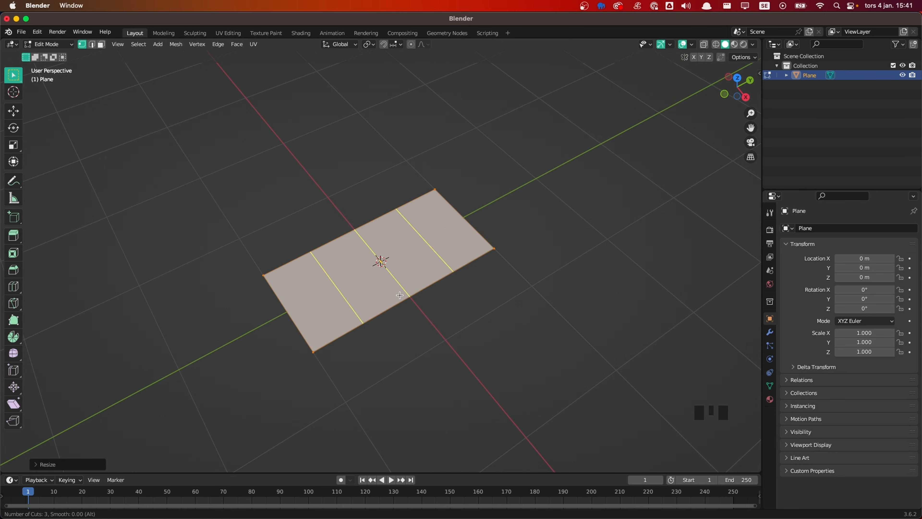
{"action": "left_click", "coordinate": [399, 295]}
{"action": "right_click", "coordinate": [397, 294]}
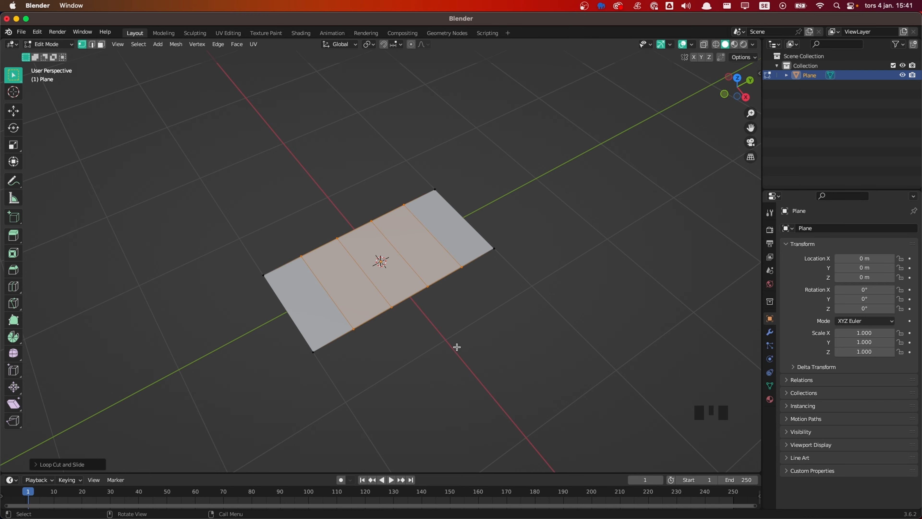
From the top view, narrow the rectangle's front (negative Y) end edge along X to about a quarter of its width
{"action": "middle_click_drag", "start_coordinate": [397, 357], "coordinate": [363, 294]}
{"action": "key", "text": "grave"}
{"action": "left_click", "coordinate": [368, 255]}
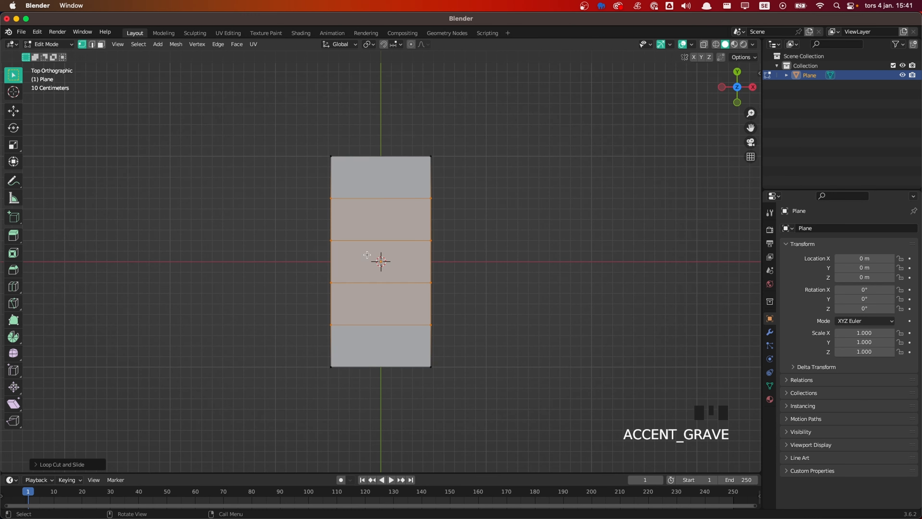
{"action": "middle_click_drag", "start_coordinate": [448, 317], "coordinate": [450, 278], "text": "shift"}
{"action": "left_click_drag", "start_coordinate": [302, 306], "coordinate": [492, 345]}
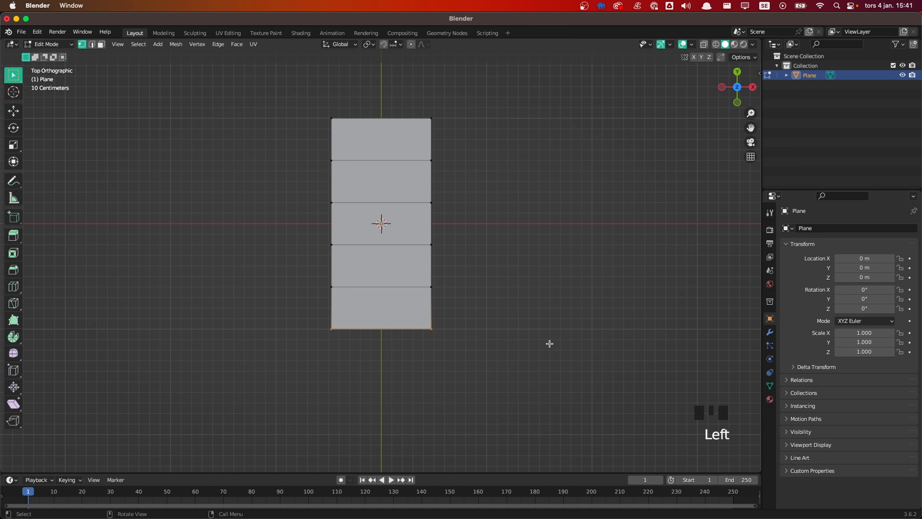
{"action": "scroll", "coordinate": [588, 336], "scroll_direction": "up", "scroll_amount": 1}
{"action": "key", "text": "s"}
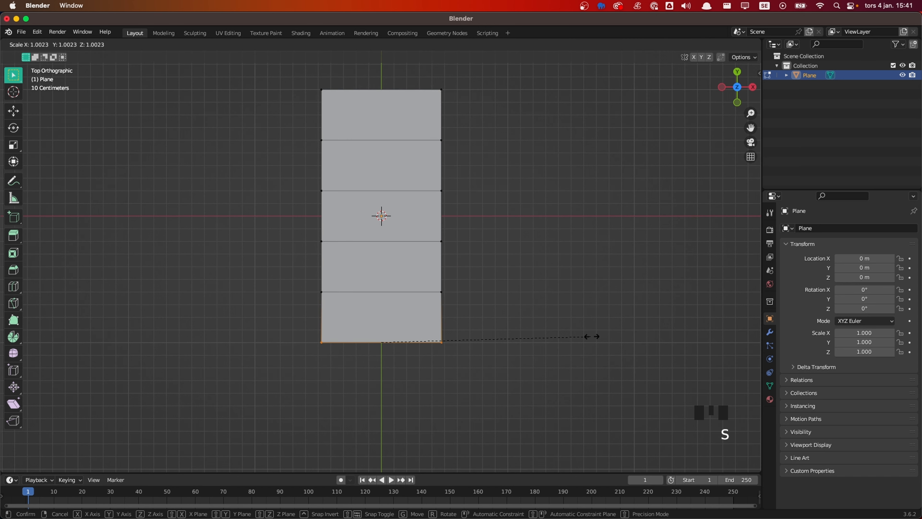
{"action": "key", "text": "x"}
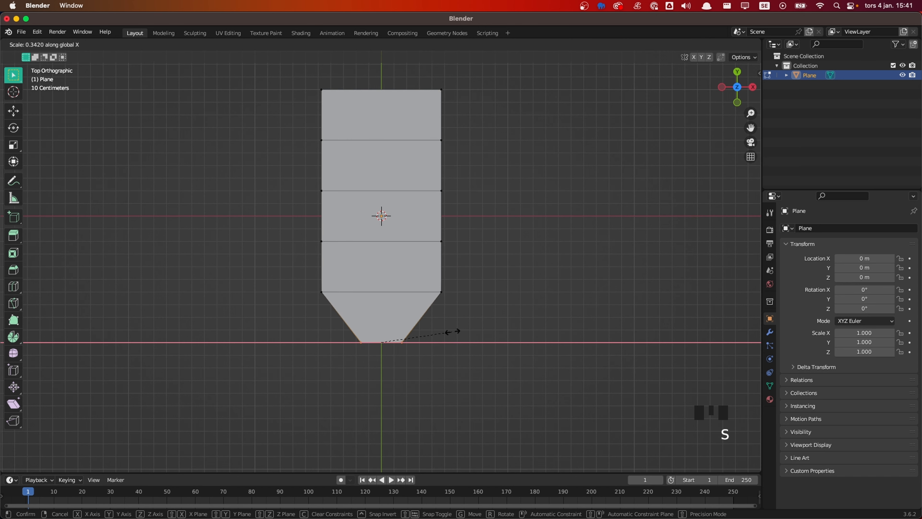
{"action": "left_click", "coordinate": [434, 333]}
Narrow the first loop behind the pointed front end slightly along X and widen the second loop a little
{"action": "left_click_drag", "start_coordinate": [284, 279], "coordinate": [508, 301]}
{"action": "key", "text": "s"}
{"action": "key", "text": "x"}
{"action": "left_click", "coordinate": [530, 303]}
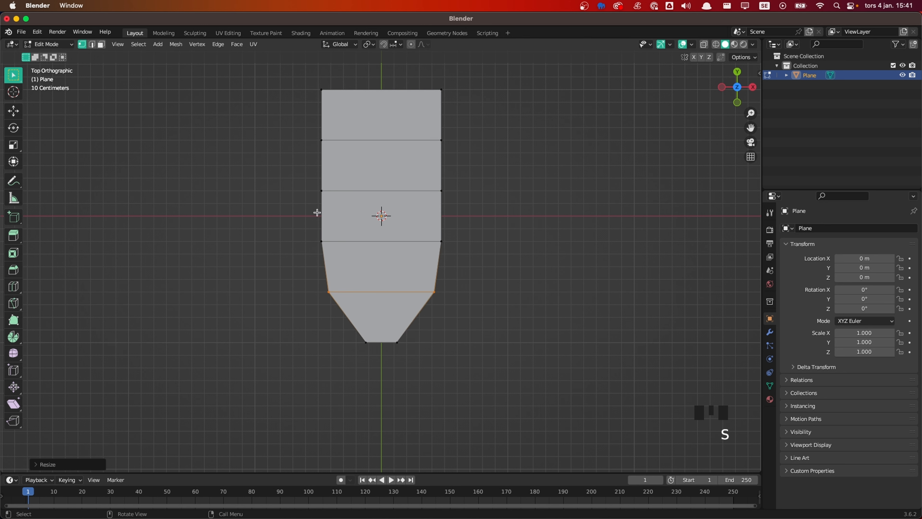
{"action": "left_click_drag", "start_coordinate": [293, 229], "coordinate": [498, 257]}
{"action": "key", "text": "s"}
{"action": "left_click", "coordinate": [513, 258]}
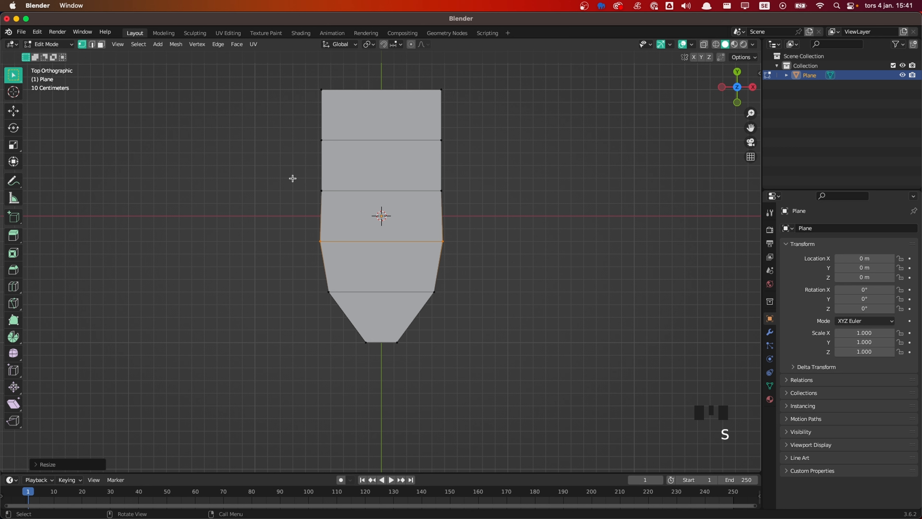
Widen the third loop from the front slightly along X and scale the fourth loop down a little
{"action": "left_click_drag", "start_coordinate": [293, 178], "coordinate": [453, 206]}
{"action": "key", "text": "s"}
{"action": "key", "text": "x"}
{"action": "left_click", "coordinate": [509, 204]}
{"action": "left_click_drag", "start_coordinate": [299, 129], "coordinate": [476, 162]}
{"action": "key", "text": "s"}
{"action": "left_click", "coordinate": [422, 133]}
Scale the back (positive Y) end edge along X to about 0.66 of its width
{"action": "left_click_drag", "start_coordinate": [298, 83], "coordinate": [478, 114]}
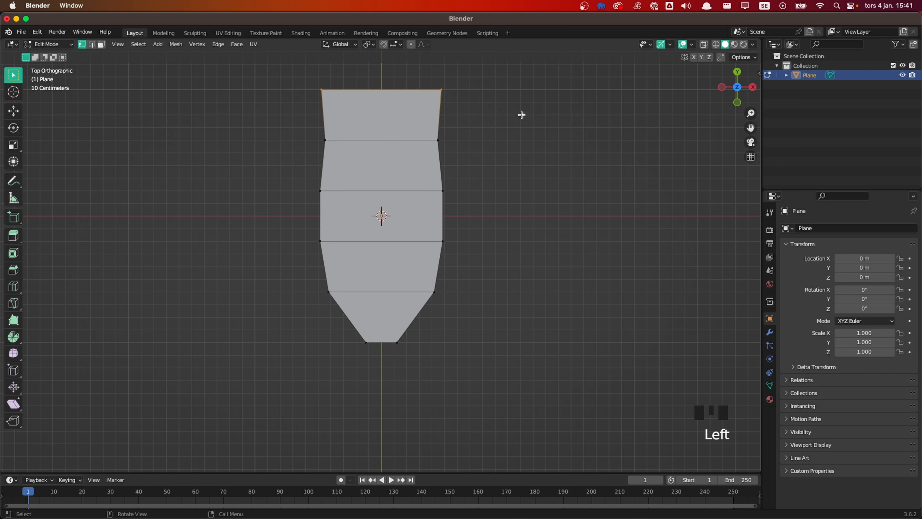
{"action": "key", "text": "s"}
{"action": "key", "text": "x"}
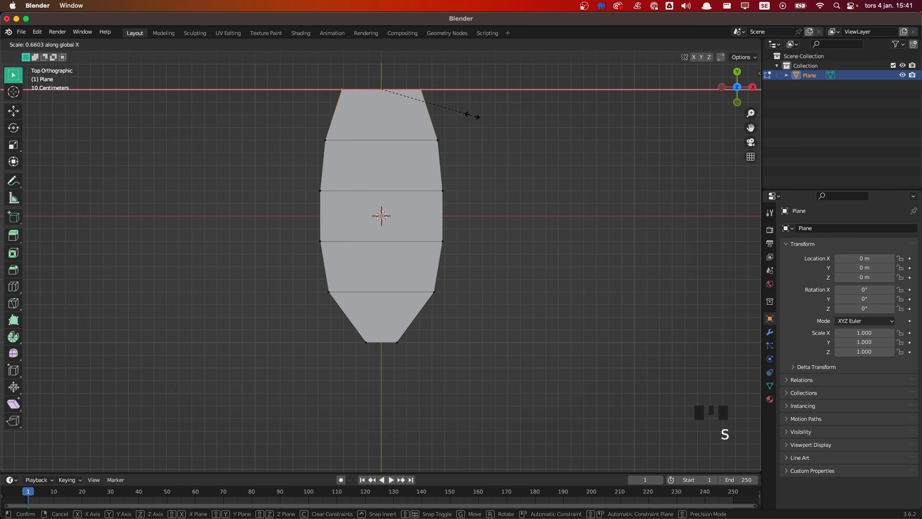
{"action": "left_click", "coordinate": [472, 116]}
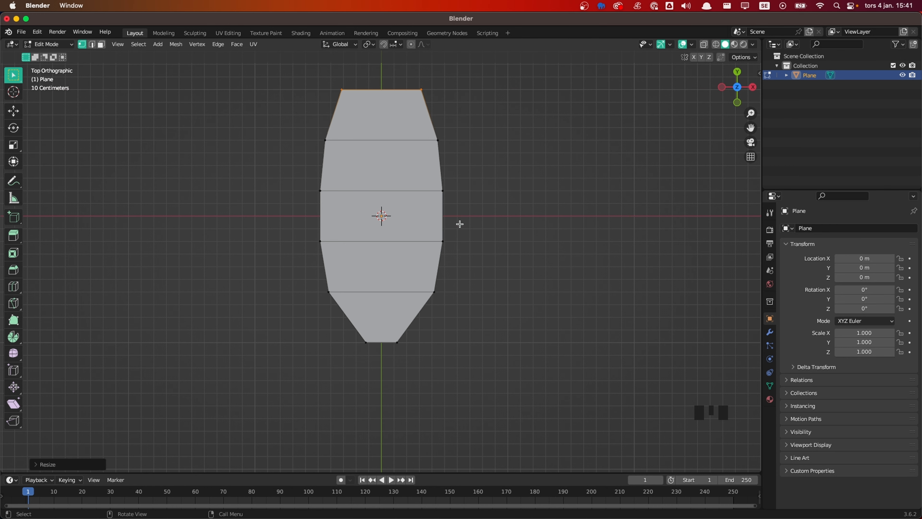
Extrude the back end edge straight up along Z by about 0.19 m to form an upright lip
{"action": "middle_click_drag", "start_coordinate": [446, 318], "coordinate": [508, 290]}
{"action": "key", "text": "2"}
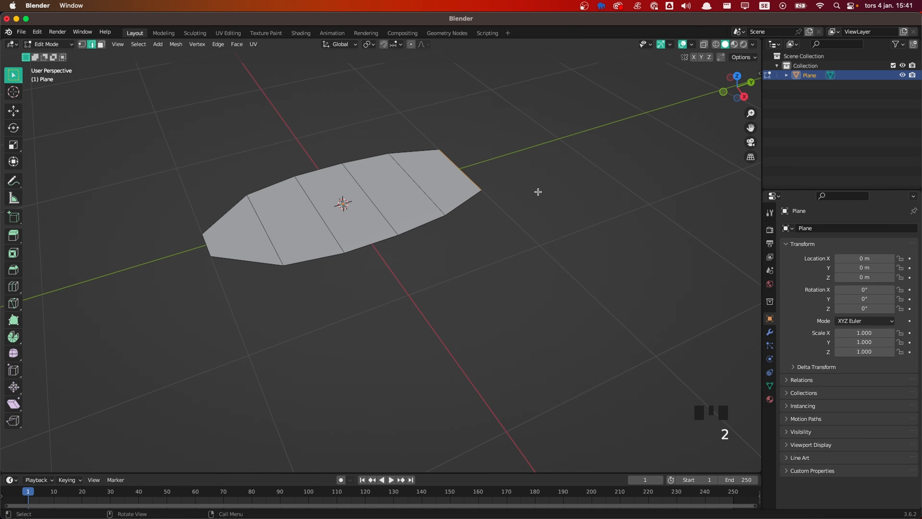
{"action": "key", "text": "e"}
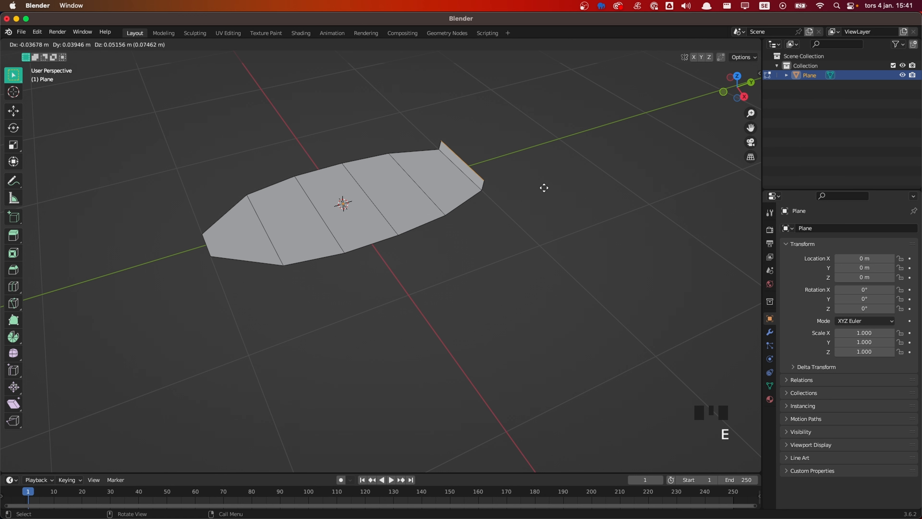
{"action": "key", "text": "z"}
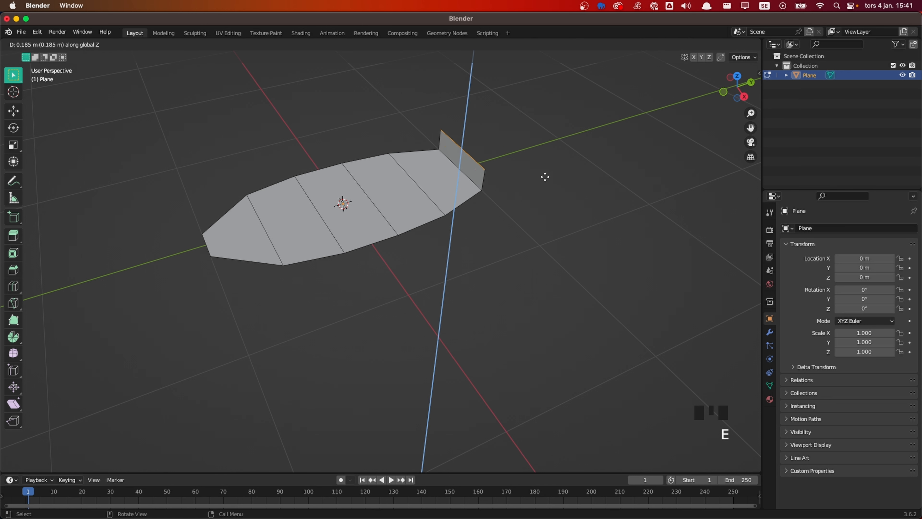
{"action": "left_click", "coordinate": [545, 175]}
Bevel the edge where the lip meets the flat surface with 3 segments and a width of about 0.1 m
{"action": "left_click", "coordinate": [451, 165]}
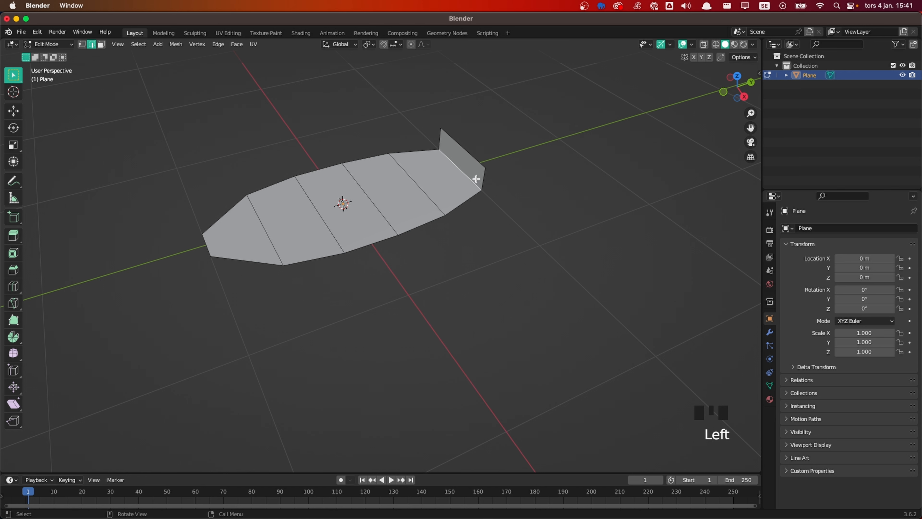
{"action": "scroll", "coordinate": [484, 184], "scroll_direction": "up", "scroll_amount": 2}
{"action": "middle_click_drag", "start_coordinate": [484, 183], "coordinate": [542, 201], "text": "shift"}
{"action": "key", "text": "ctrl+b"}
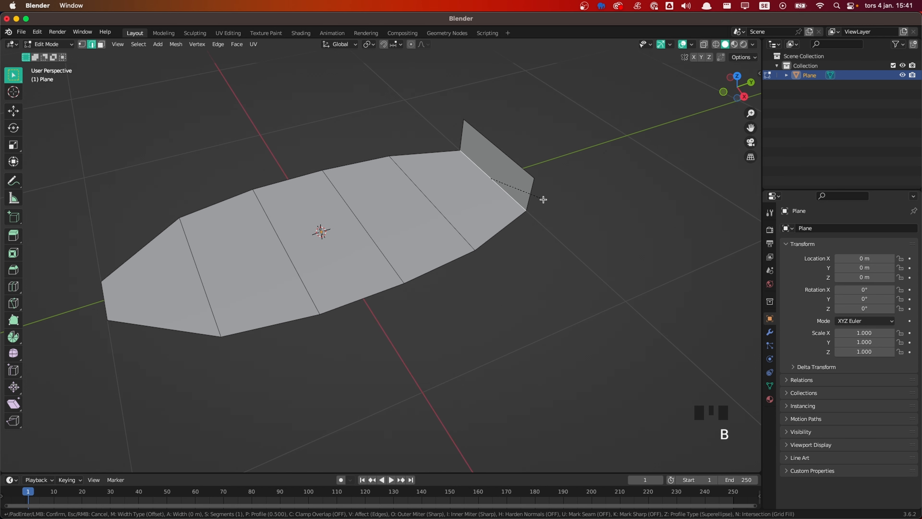
{"action": "scroll", "coordinate": [559, 198], "scroll_direction": "up", "scroll_amount": 1}
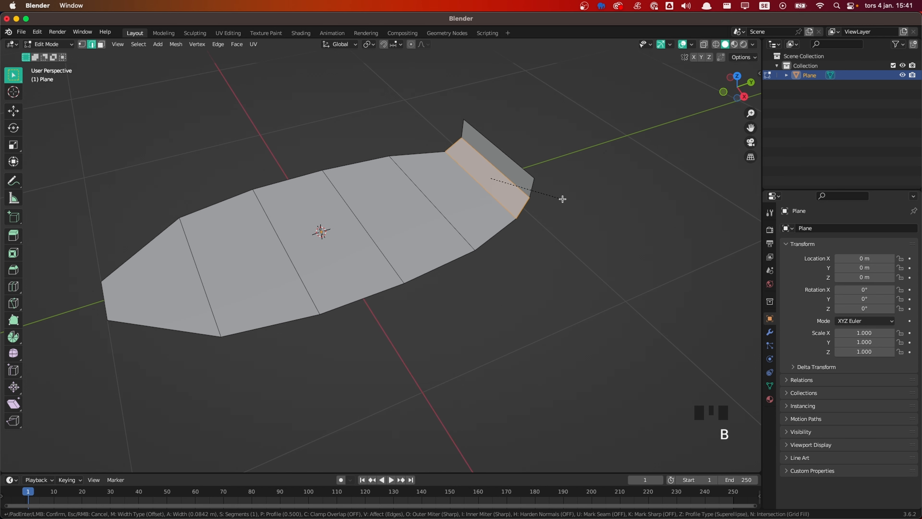
{"action": "scroll", "coordinate": [562, 199], "scroll_direction": "up", "scroll_amount": 1}
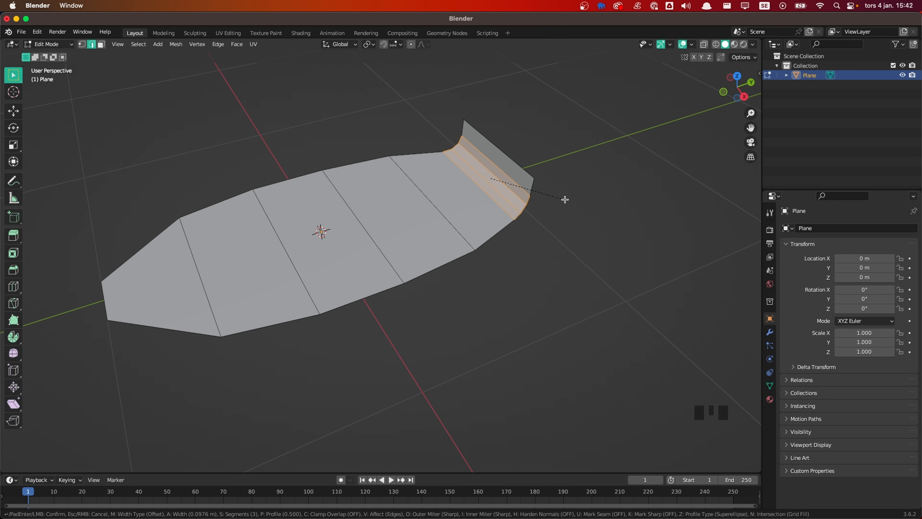
{"action": "left_click", "coordinate": [568, 200]}
Extrude all faces along their normals to thicken the shape below its surface, and return to Object Mode
{"action": "middle_click_drag", "start_coordinate": [549, 262], "coordinate": [501, 244]}
{"action": "scroll", "coordinate": [519, 237], "scroll_direction": "down", "scroll_amount": 2}
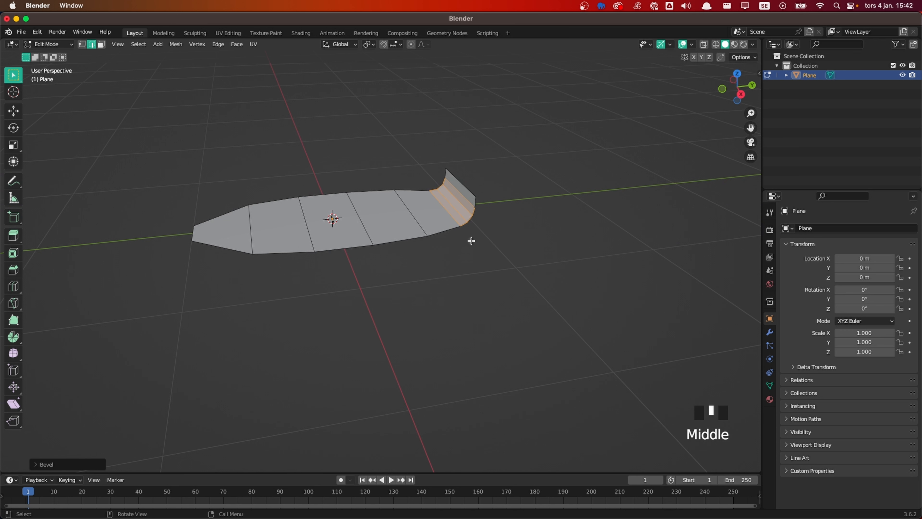
{"action": "key", "text": "a"}
{"action": "key", "text": "alt+e"}
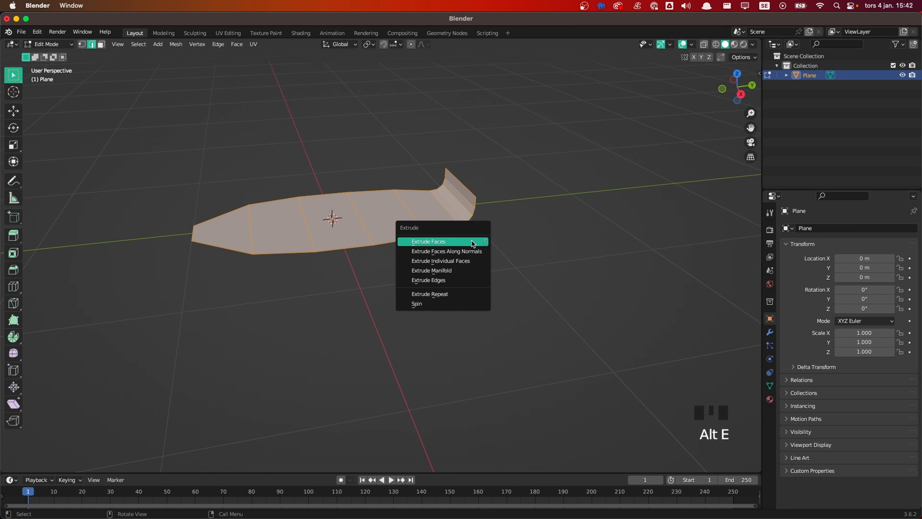
{"action": "left_click", "coordinate": [471, 251]}
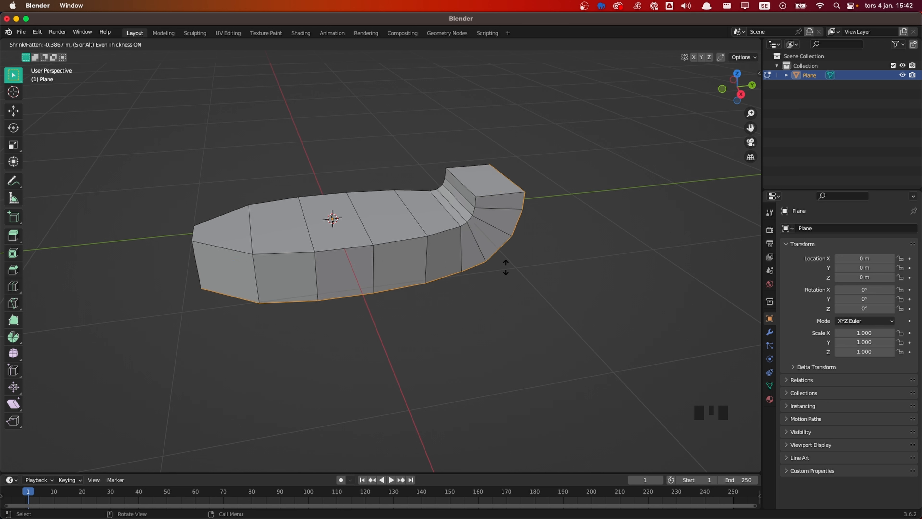
{"action": "left_click", "coordinate": [495, 250]}
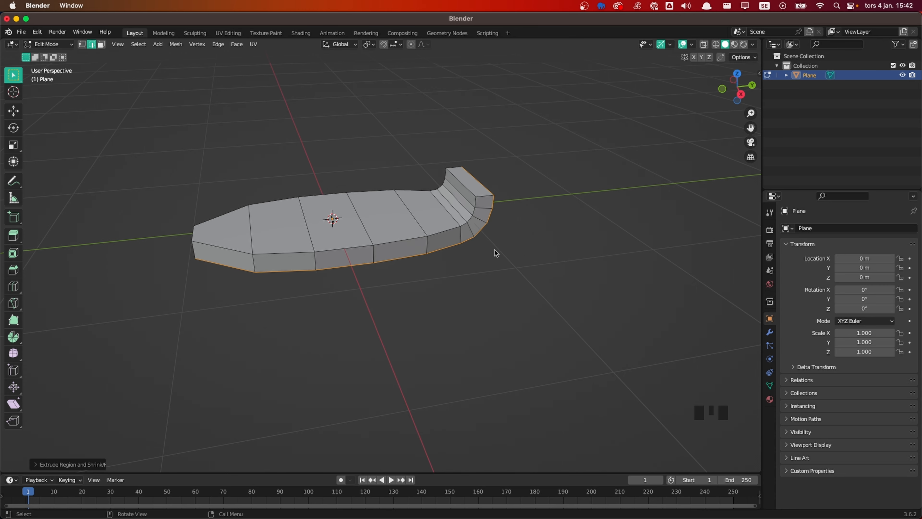
{"action": "key", "text": "Tab"}
{"action": "middle_click_drag", "start_coordinate": [461, 241], "coordinate": [438, 244]}
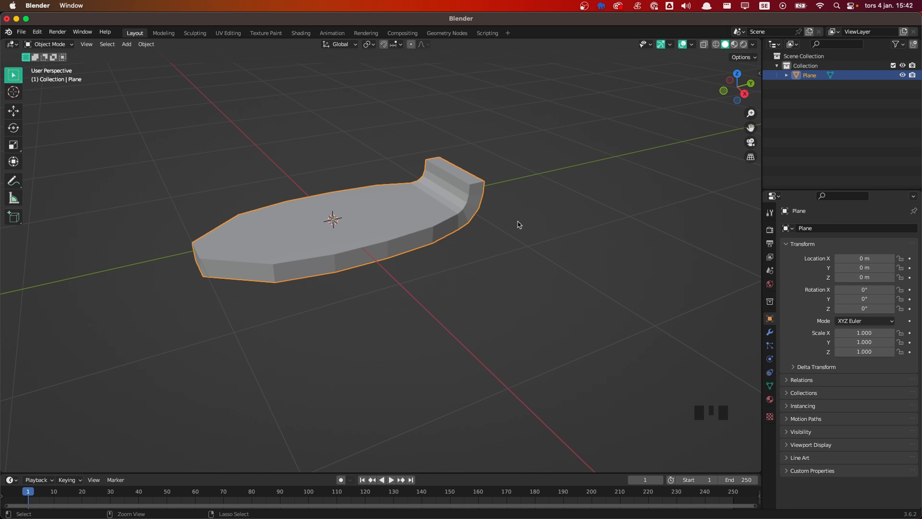
Add a level 3 Subdivision Surface modifier to the slab
{"action": "key", "text": "ctrl+3"}
{"action": "scroll", "coordinate": [434, 218], "scroll_direction": "up", "scroll_amount": 1}
{"action": "middle_click_drag", "start_coordinate": [424, 220], "coordinate": [449, 236], "text": "shift"}
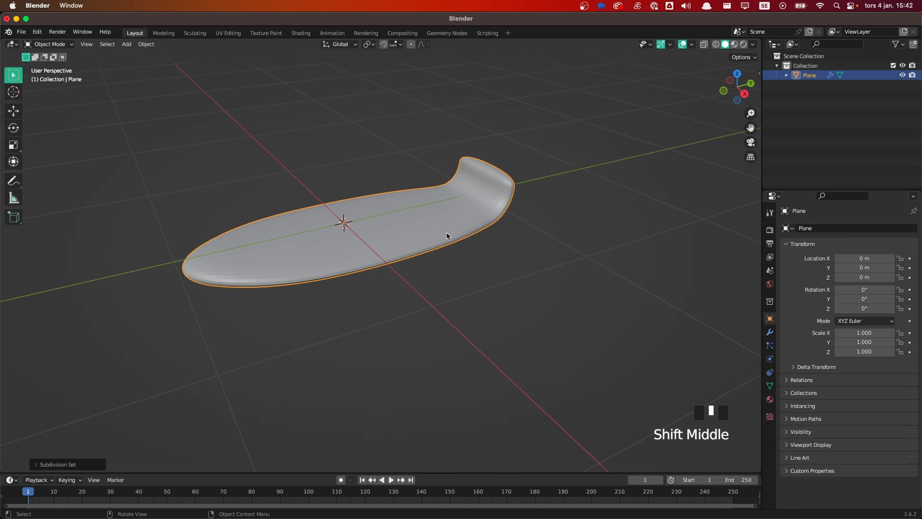
Cut a centred edge loop around the slab's side wall and bevel it to a width of about 0.06 m
{"action": "key", "text": "Tab"}
{"action": "middle_click_drag", "start_coordinate": [227, 236], "coordinate": [349, 275]}
{"action": "key", "text": "ctrl+r"}
{"action": "left_click", "coordinate": [349, 274]}
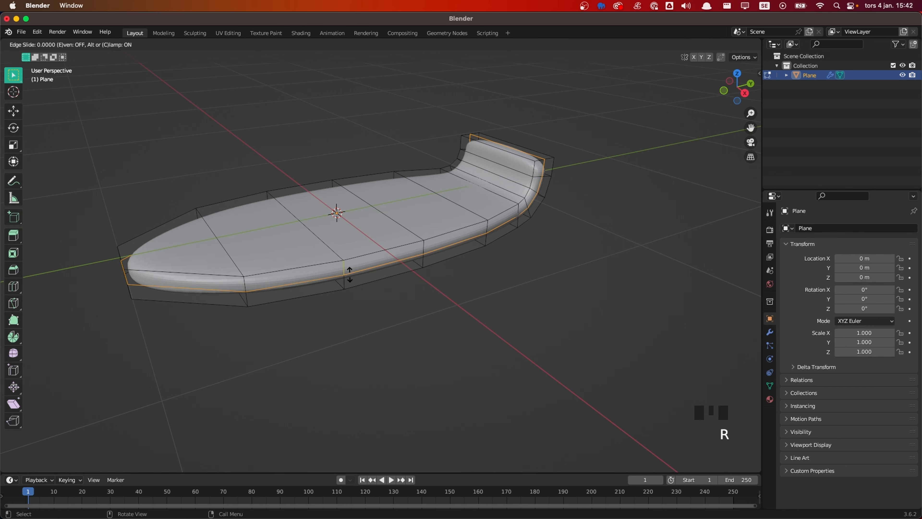
{"action": "left_click", "coordinate": [349, 274]}
{"action": "scroll", "coordinate": [349, 273], "scroll_direction": "up", "scroll_amount": 2}
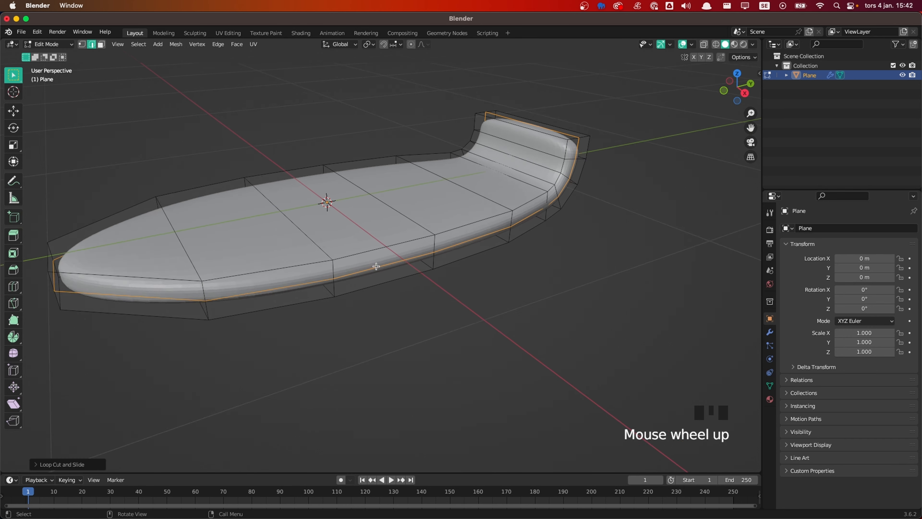
{"action": "middle_click_drag", "start_coordinate": [350, 270], "coordinate": [424, 247]}
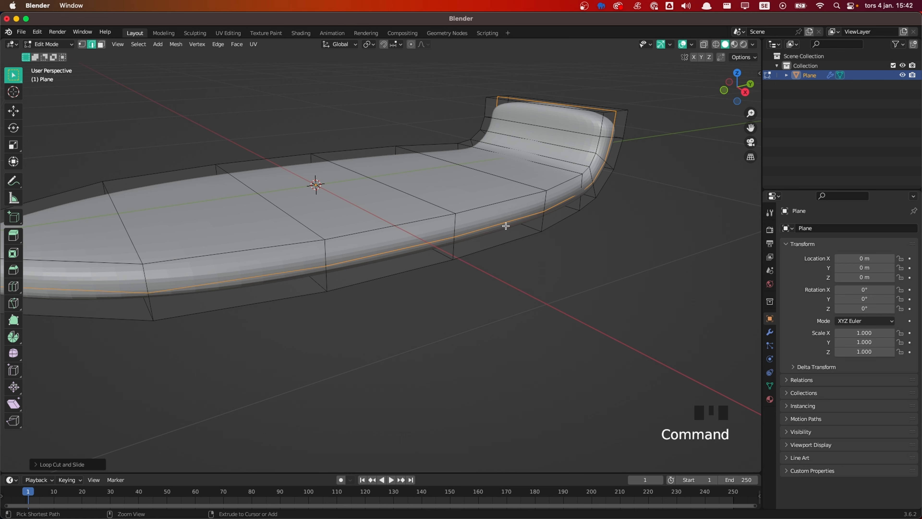
{"action": "key", "text": "super+b"}
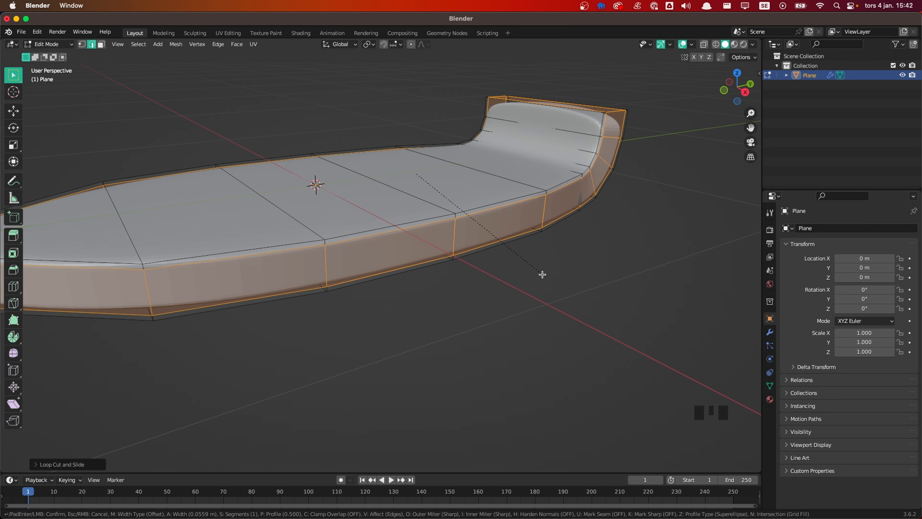
{"action": "left_click", "coordinate": [543, 273]}
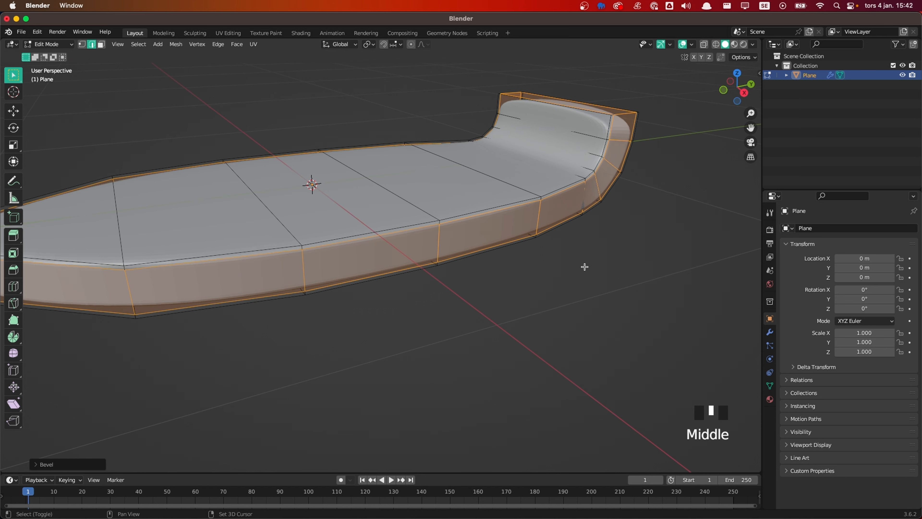
Cut an edge loop across the upturned lip and slide it close to the lip's top edge
{"action": "middle_click_drag", "start_coordinate": [586, 268], "coordinate": [435, 301], "text": "shift"}
{"action": "key", "text": "ctrl+r"}
{"action": "left_click", "coordinate": [459, 153]}
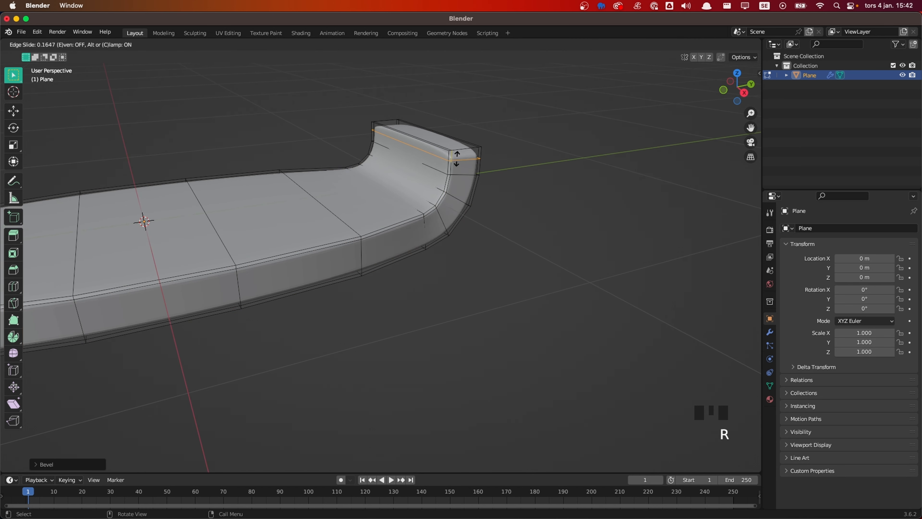
{"action": "left_click", "coordinate": [459, 153]}
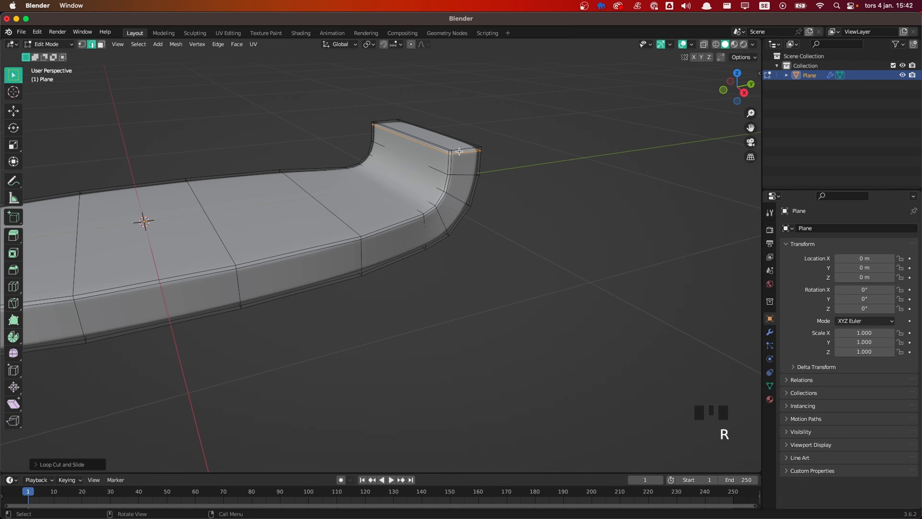
Return to Object Mode and shade the slab smooth
{"action": "key", "text": "Tab"}
{"action": "scroll", "coordinate": [463, 220], "scroll_direction": "down", "scroll_amount": 3}
{"action": "middle_click_drag", "start_coordinate": [463, 221], "coordinate": [395, 236]}
{"action": "right_click", "coordinate": [349, 246]}
{"action": "left_click", "coordinate": [349, 246]}
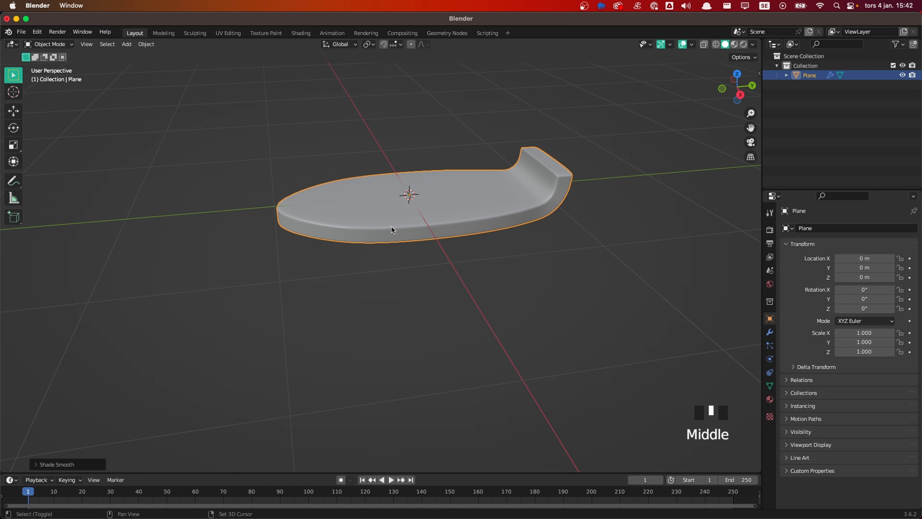
Add a new plane and scale its mesh down in Edit Mode to about 0.4 of the slab's width
{"action": "key", "text": "shift+a"}
{"action": "mouse_move", "coordinate": [391, 230]}
{"action": "left_click", "coordinate": [436, 228]}
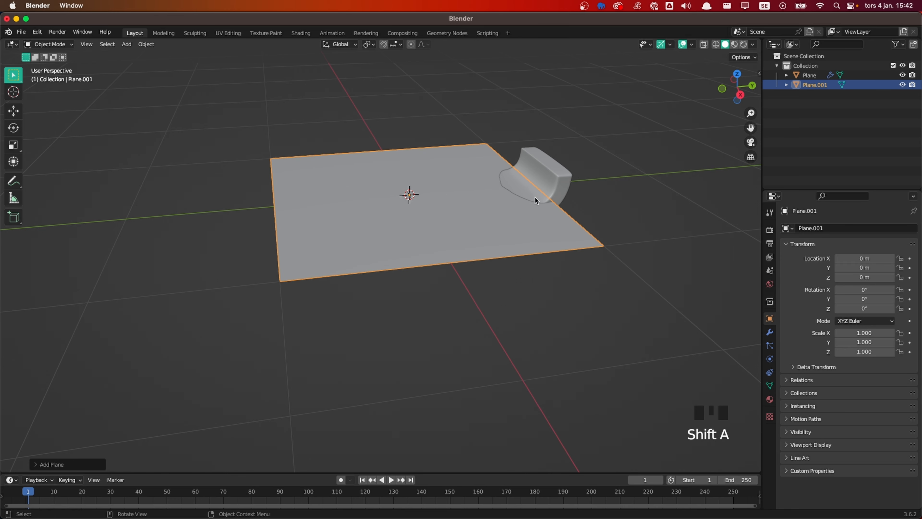
{"action": "key", "text": "grave"}
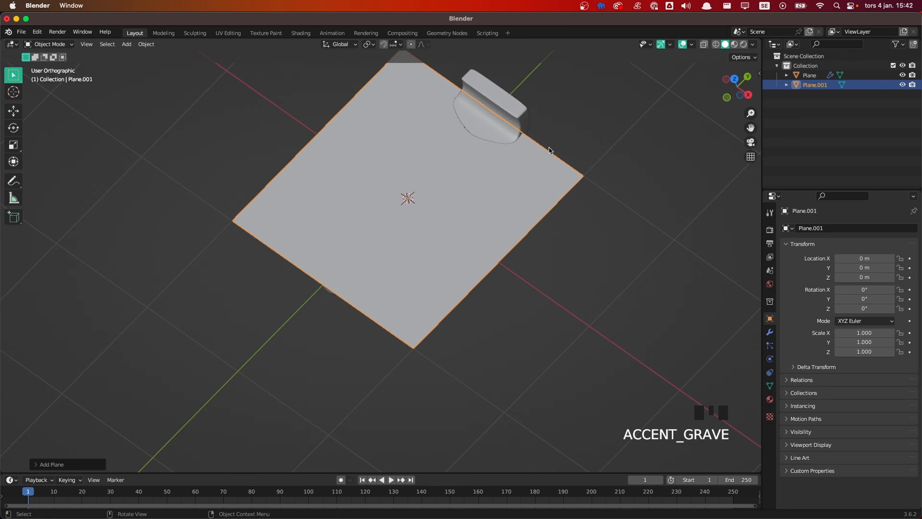
{"action": "scroll", "coordinate": [577, 188], "scroll_direction": "up", "scroll_amount": 2}
{"action": "key", "text": "Tab"}
{"action": "key", "text": "s"}
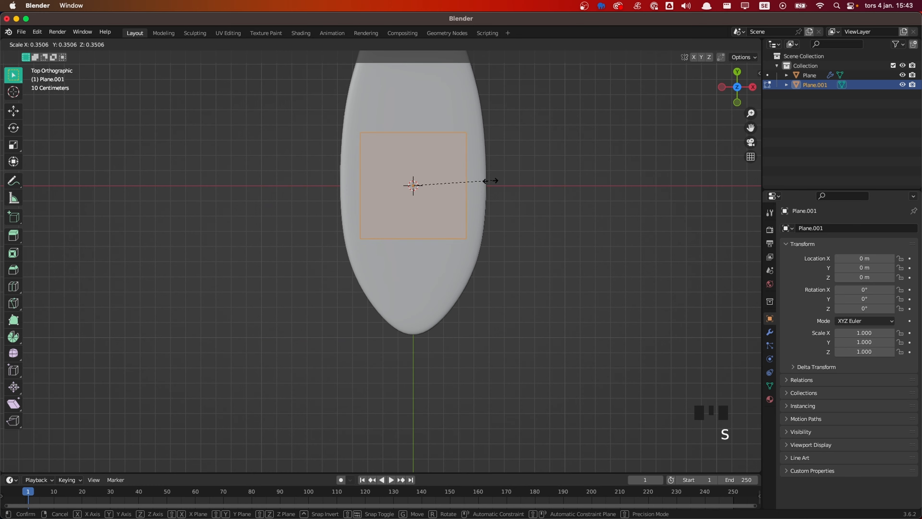
{"action": "left_click", "coordinate": [458, 186]}
{"action": "scroll", "coordinate": [487, 195], "scroll_direction": "down", "scroll_amount": 3}
{"action": "scroll", "coordinate": [488, 196], "scroll_direction": "up", "scroll_amount": 2}
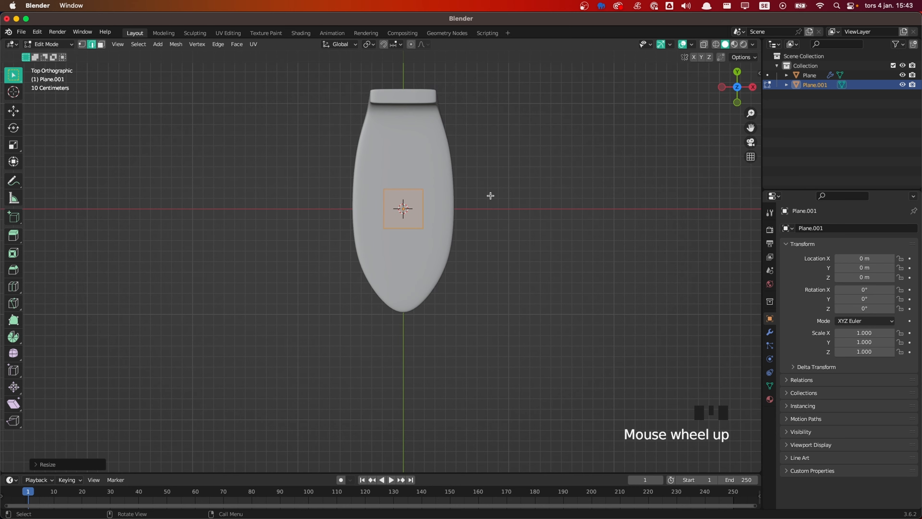
{"action": "key", "text": "Tab"}
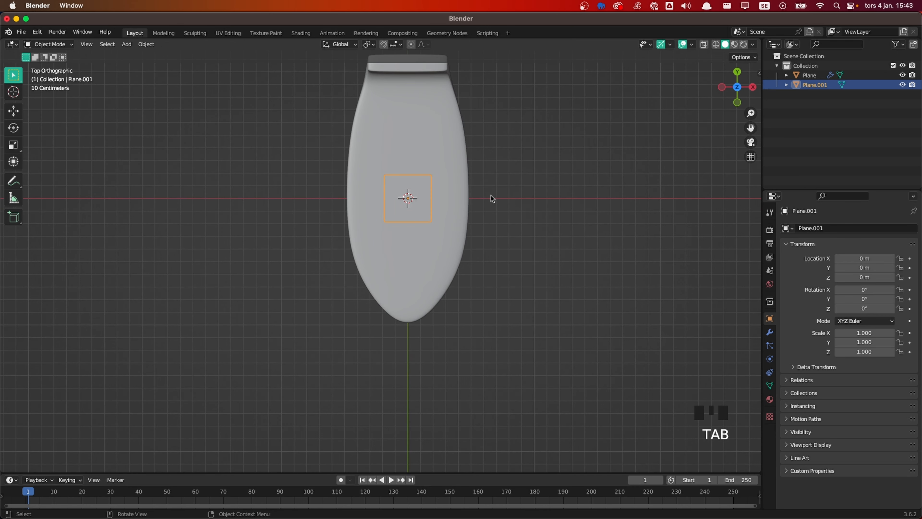
Move the small plane along Y to about -0.6 m near the slab's pointed end, and scale its mesh down slightly
{"action": "key", "text": "g"}
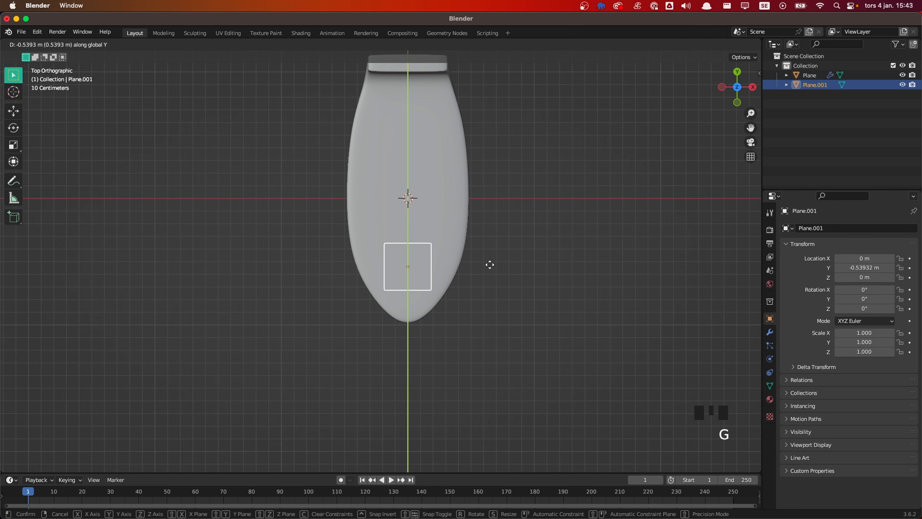
{"action": "left_click", "coordinate": [490, 268]}
{"action": "key", "text": "Tab"}
{"action": "key", "text": "s"}
{"action": "left_click", "coordinate": [485, 270]}
{"action": "key", "text": "Tab"}
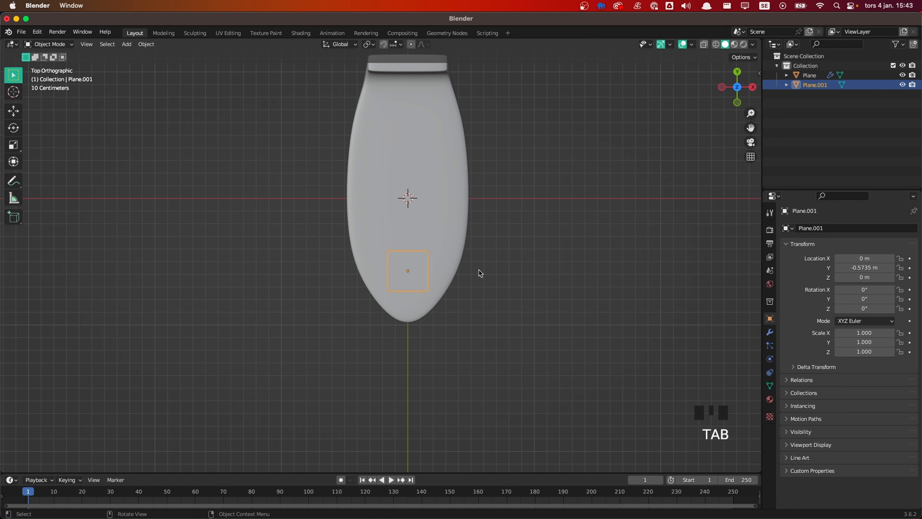
{"action": "key", "text": "g"}
{"action": "left_click", "coordinate": [480, 277]}
Lower the small plane along Z by about 0.12 m to the slab's underside
{"action": "middle_click_drag", "start_coordinate": [480, 277], "coordinate": [439, 264]}
{"action": "key", "text": "grave"}
{"action": "scroll", "coordinate": [443, 259], "scroll_direction": "up", "scroll_amount": 2}
{"action": "scroll", "coordinate": [444, 259], "scroll_direction": "up", "scroll_amount": 1}
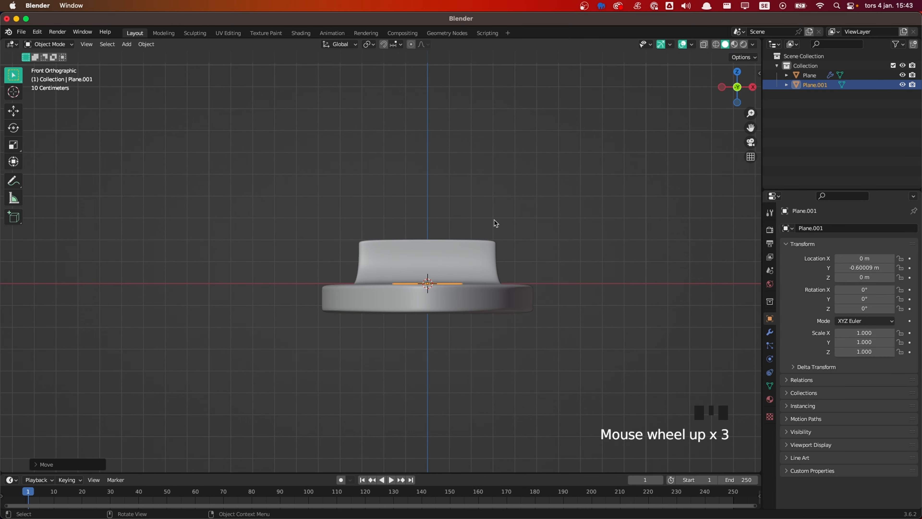
{"action": "key", "text": "g"}
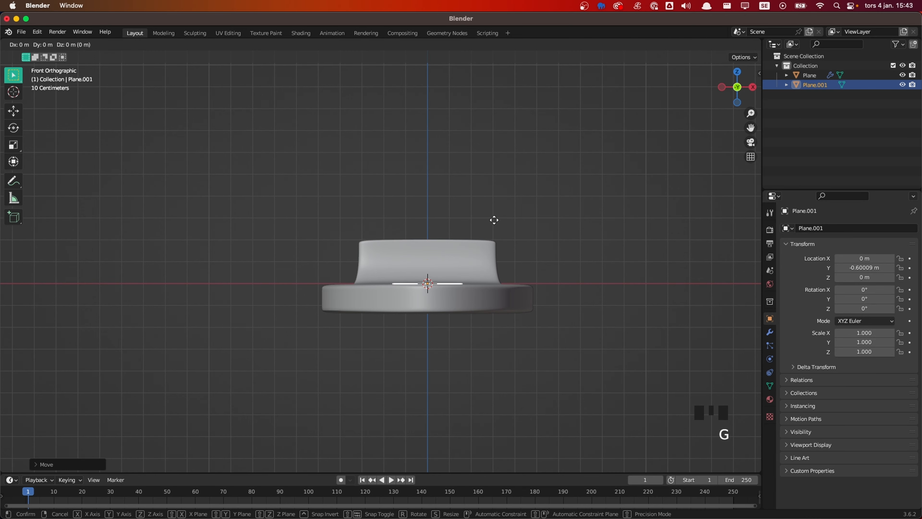
{"action": "key", "text": "z"}
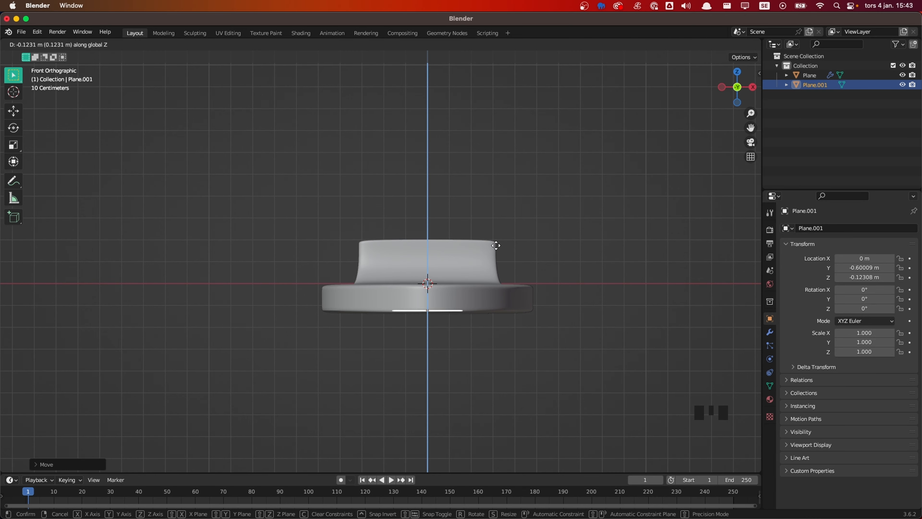
{"action": "left_click", "coordinate": [498, 250]}
Extrude the small plane's face downward by about 0.07 m to form a block
{"action": "mouse_move", "coordinate": [498, 249]}
{"action": "middle_mouse_down", "text": "shift"}
{"action": "mouse_move", "coordinate": [485, 232]}
{"action": "mouse_move", "coordinate": [490, 259]}
{"action": "middle_mouse_up", "text": "shift"}
{"action": "key", "text": "Tab"}
{"action": "key", "text": "e"}
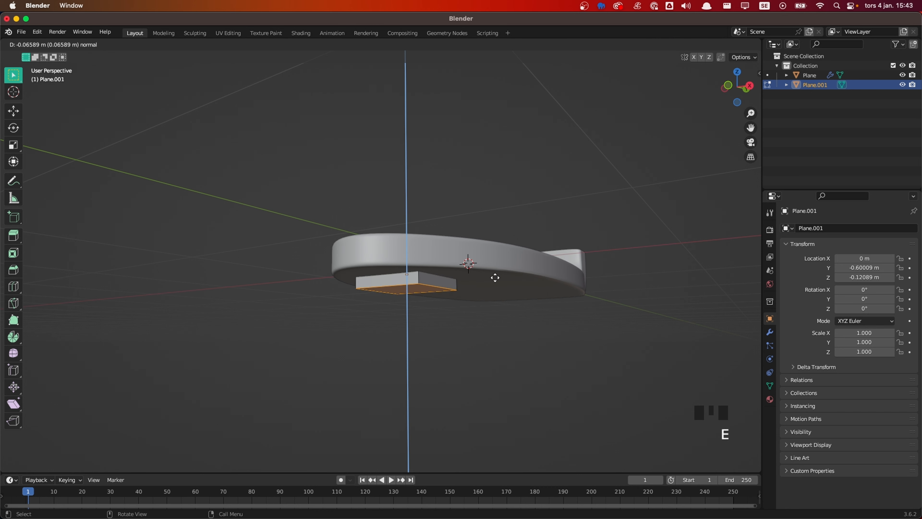
{"action": "left_click", "coordinate": [495, 278]}
Cut a centred lengthwise edge loop around the block and bevel it by about 0.08 m into a wide middle strip
{"action": "middle_click_drag", "start_coordinate": [456, 282], "coordinate": [465, 287]}
{"action": "scroll", "coordinate": [465, 287], "scroll_direction": "up", "scroll_amount": 2}
{"action": "key", "text": "super+r"}
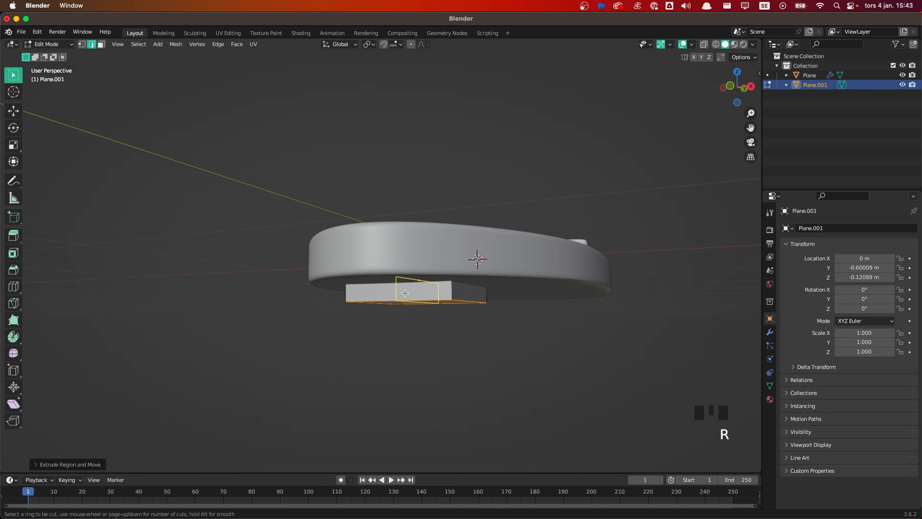
{"action": "left_click", "coordinate": [404, 293]}
{"action": "left_click", "coordinate": [405, 294]}
{"action": "middle_click_drag", "start_coordinate": [405, 293], "coordinate": [507, 258]}
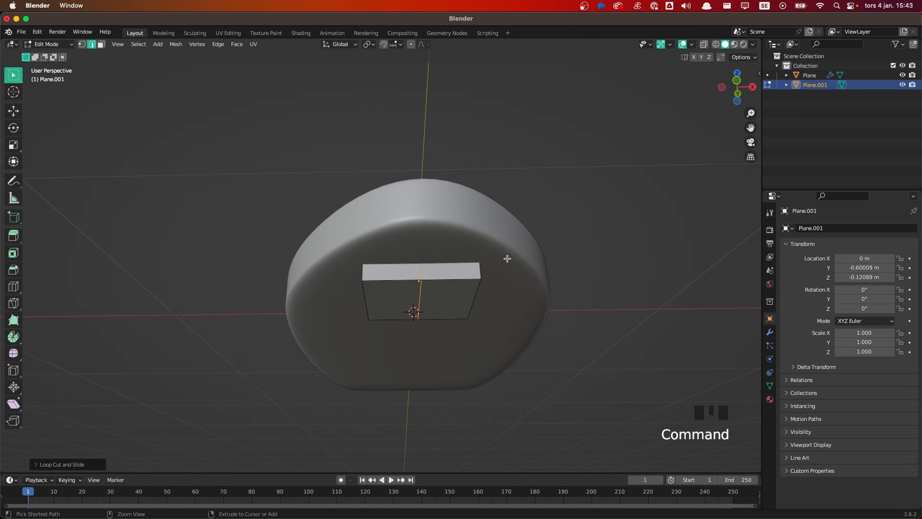
{"action": "key", "text": "super+b"}
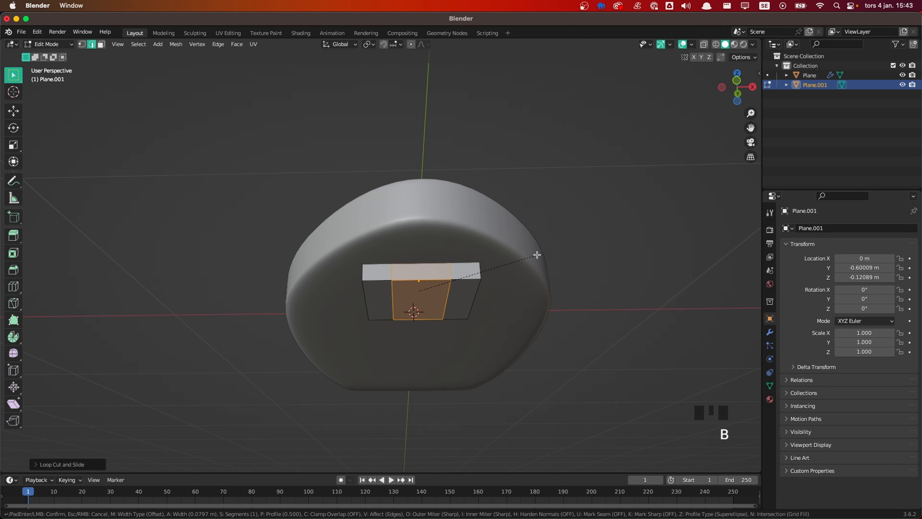
{"action": "left_click", "coordinate": [543, 255]}
Extrude the middle strip's bottom face downward to form a narrower second tier under the block
{"action": "middle_click_drag", "start_coordinate": [557, 296], "coordinate": [435, 312]}
{"action": "scroll", "coordinate": [435, 312], "scroll_direction": "up", "scroll_amount": 3}
{"action": "key", "text": "3"}
{"action": "scroll", "coordinate": [436, 312], "scroll_direction": "down", "scroll_amount": 1}
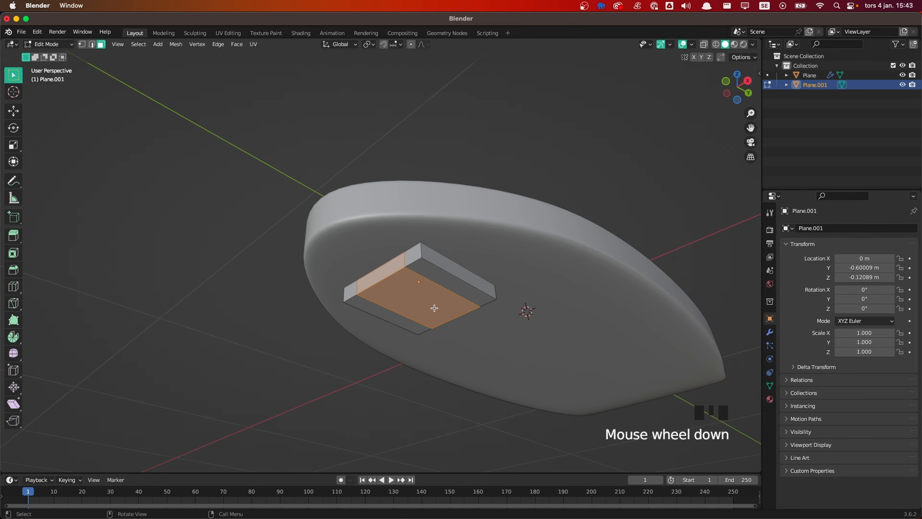
{"action": "left_click", "coordinate": [427, 301]}
{"action": "middle_click_drag", "start_coordinate": [428, 300], "coordinate": [496, 280]}
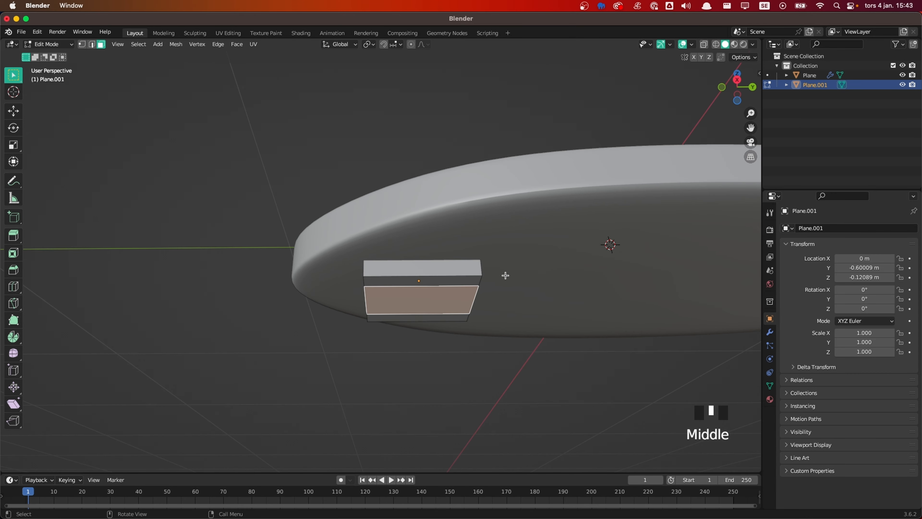
{"action": "key", "text": "e"}
{"action": "left_click", "coordinate": [514, 297]}
Raise the lower tier's bottom edge on the positive Y end along Z to taper it, and return to Object Mode
{"action": "key", "text": "2"}
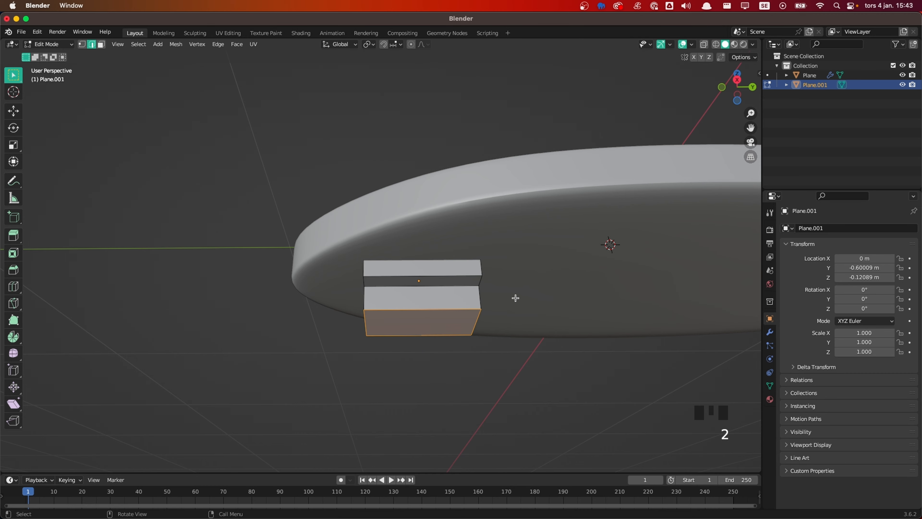
{"action": "middle_click_drag", "start_coordinate": [518, 278], "coordinate": [482, 309]}
{"action": "left_click", "coordinate": [473, 317]}
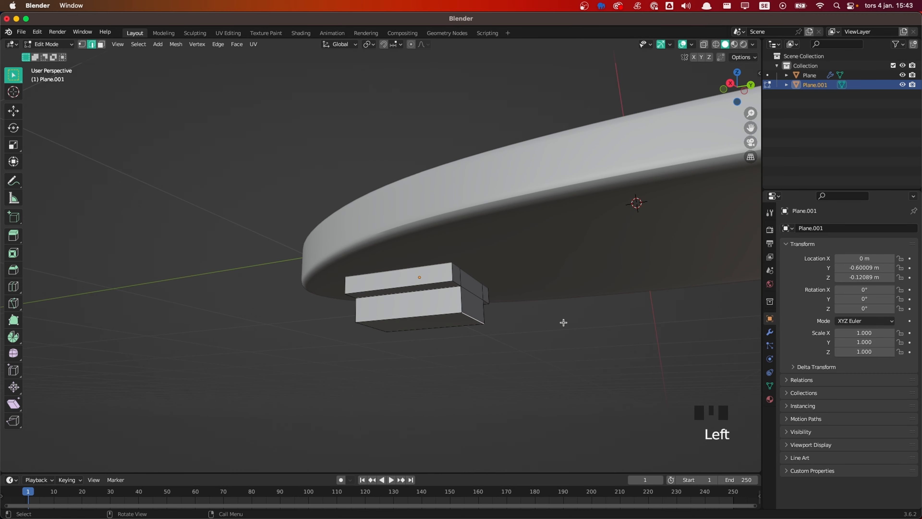
{"action": "key", "text": "g"}
{"action": "key", "text": "z"}
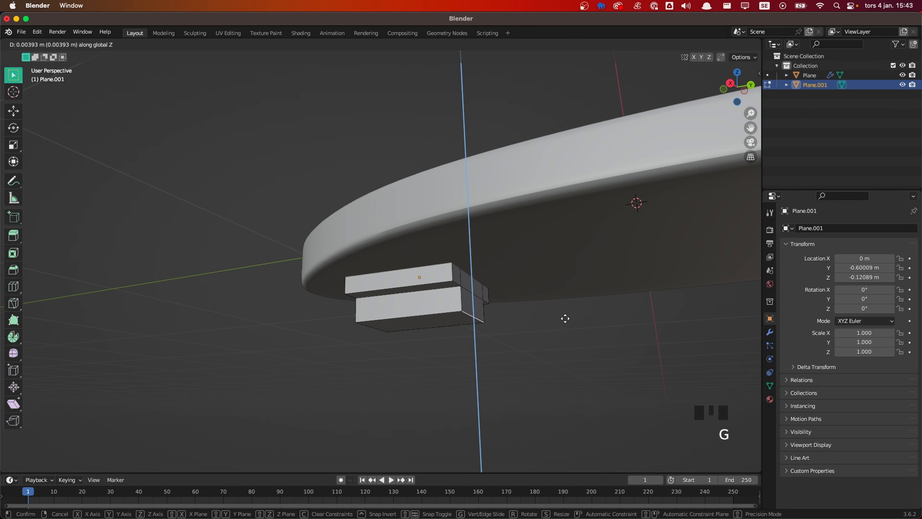
{"action": "left_click", "coordinate": [565, 300]}
{"action": "key", "text": "Tab"}
Add a Bevel modifier to the tapered block with 4 segments and an amount of 0.01 m
{"action": "middle_click_drag", "start_coordinate": [560, 305], "coordinate": [716, 268], "text": "shift"}
{"action": "left_click", "coordinate": [769, 331]}
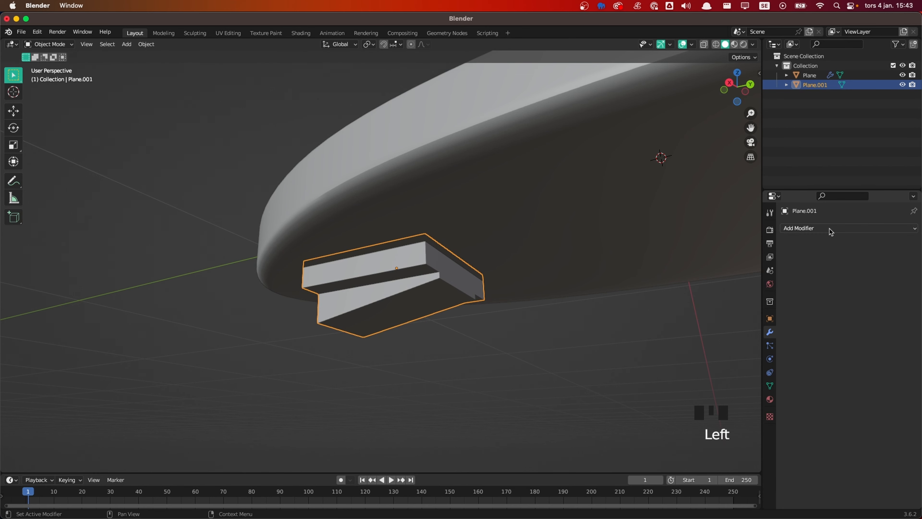
{"action": "left_click", "coordinate": [830, 228]}
{"action": "left_click", "coordinate": [738, 266]}
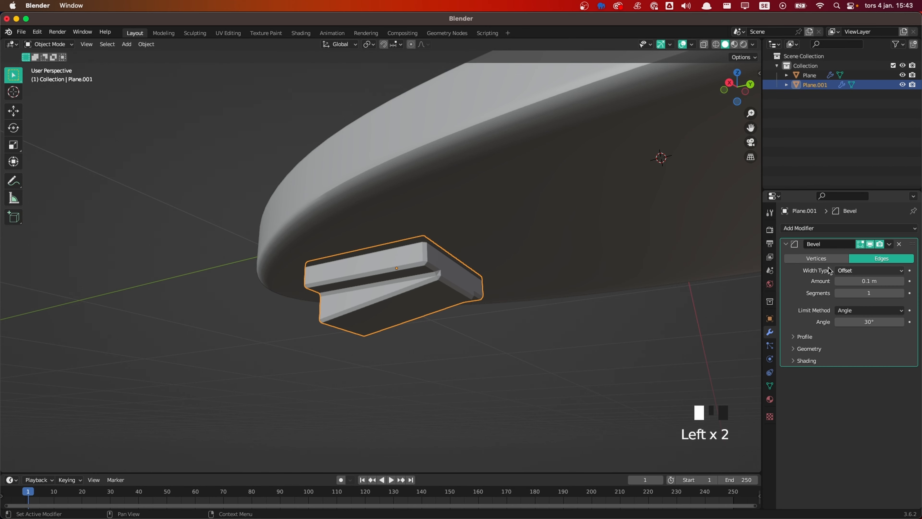
{"action": "left_click", "coordinate": [860, 293]}
{"action": "type", "text": "4"}
{"action": "key", "text": "Tab"}
{"action": "left_click", "coordinate": [874, 280]}
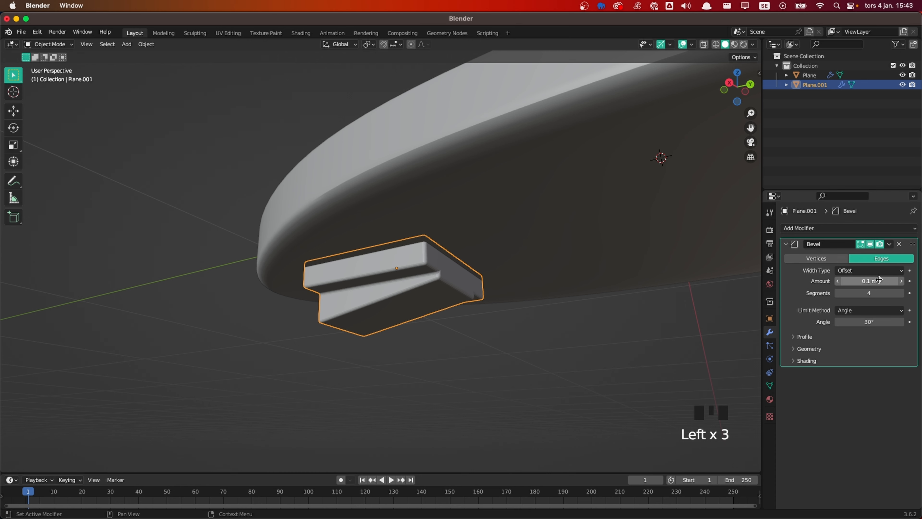
{"action": "left_click_drag", "start_coordinate": [874, 280], "coordinate": [846, 280], "text": "shift"}
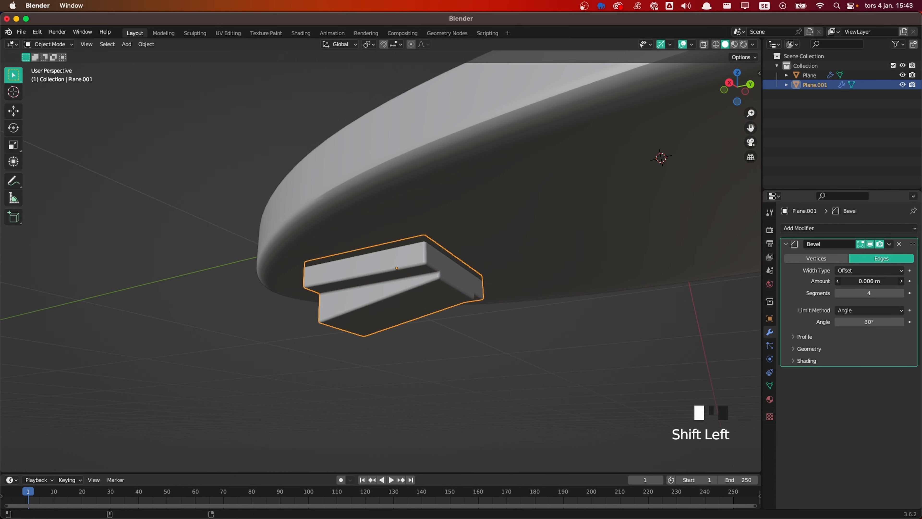
Apply Shade Auto Smooth to the tapered block and deselect it
{"action": "right_click", "coordinate": [399, 287]}
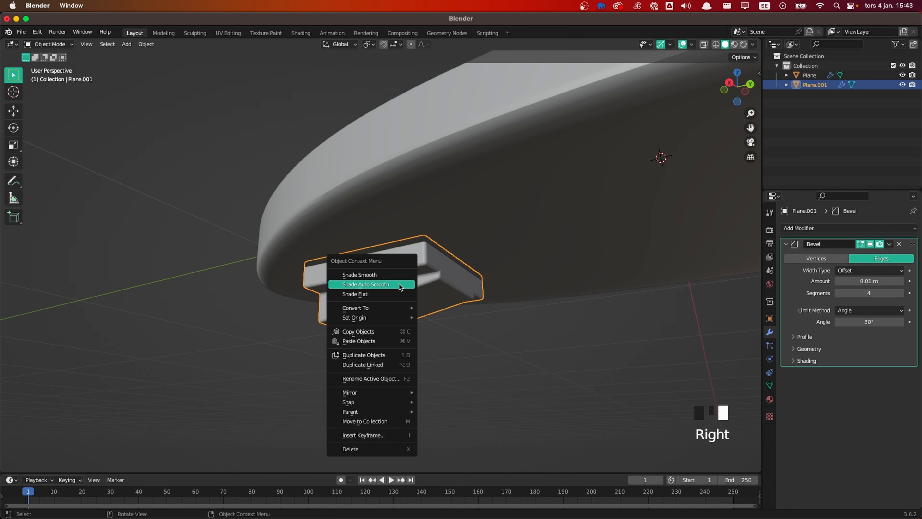
{"action": "left_click", "coordinate": [445, 314]}
{"action": "middle_click_drag", "start_coordinate": [444, 314], "coordinate": [509, 343]}
{"action": "scroll", "coordinate": [443, 321], "scroll_direction": "down", "scroll_amount": 2}
{"action": "middle_click_drag", "start_coordinate": [519, 317], "coordinate": [381, 298]}
{"action": "left_click", "coordinate": [382, 297]}
{"action": "scroll", "coordinate": [525, 316], "scroll_direction": "down", "scroll_amount": 2}
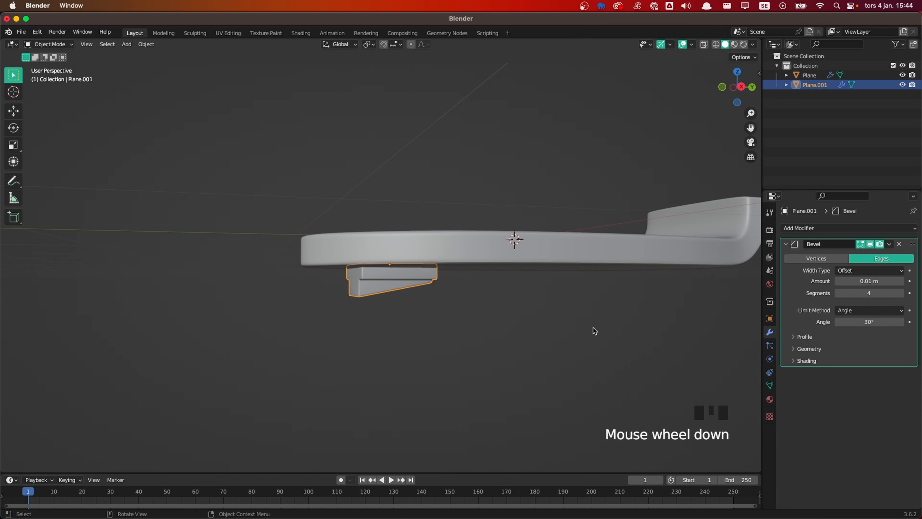
{"action": "left_click", "coordinate": [524, 333]}
{"action": "middle_click_drag", "start_coordinate": [525, 334], "coordinate": [413, 281]}
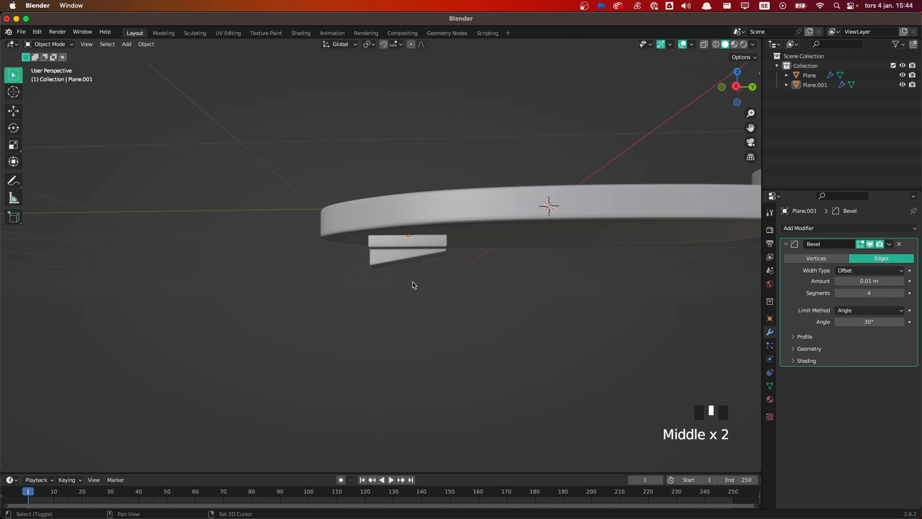
Add a cube at the scene origin and scale its mesh down in Edit Mode to a small block
{"action": "key", "text": "shift+a"}
{"action": "left_click", "coordinate": [466, 293]}
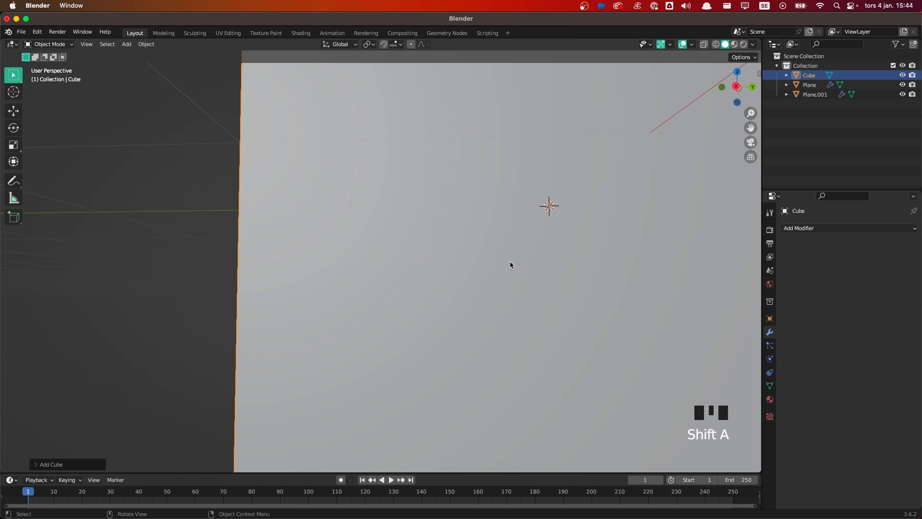
{"action": "scroll", "coordinate": [601, 198], "scroll_direction": "down", "scroll_amount": 4}
{"action": "key", "text": "Tab"}
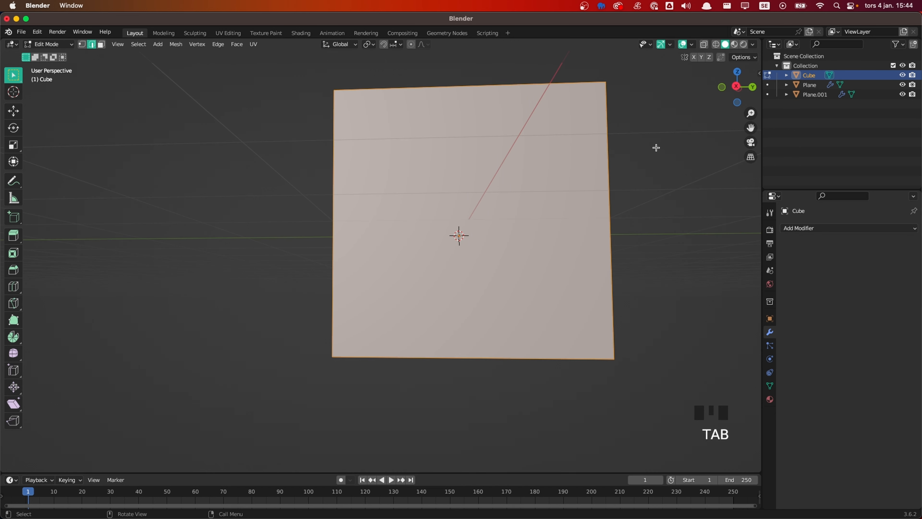
{"action": "key", "text": "s"}
{"action": "left_click", "coordinate": [482, 225]}
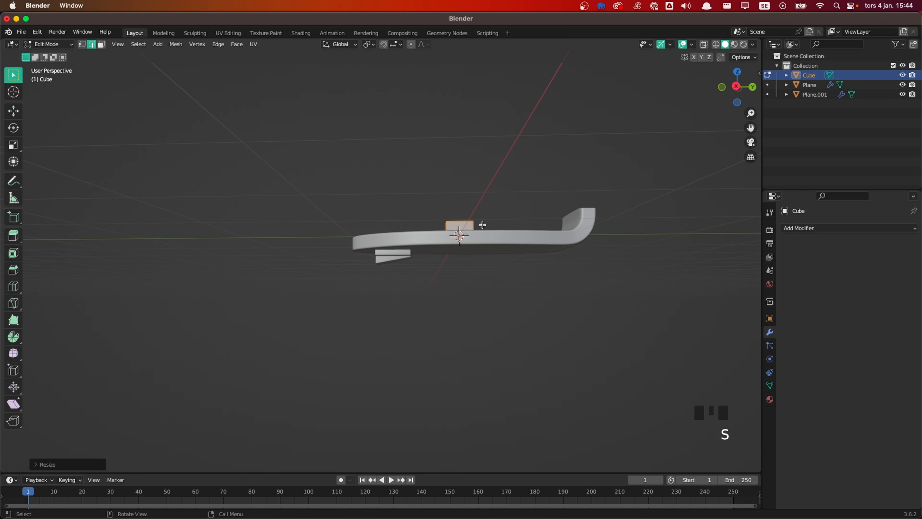
In the right view, move the cube about 0.62 m along negative Y and 0.31 m down, beneath the tapered mounting block
{"action": "key", "text": "grave"}
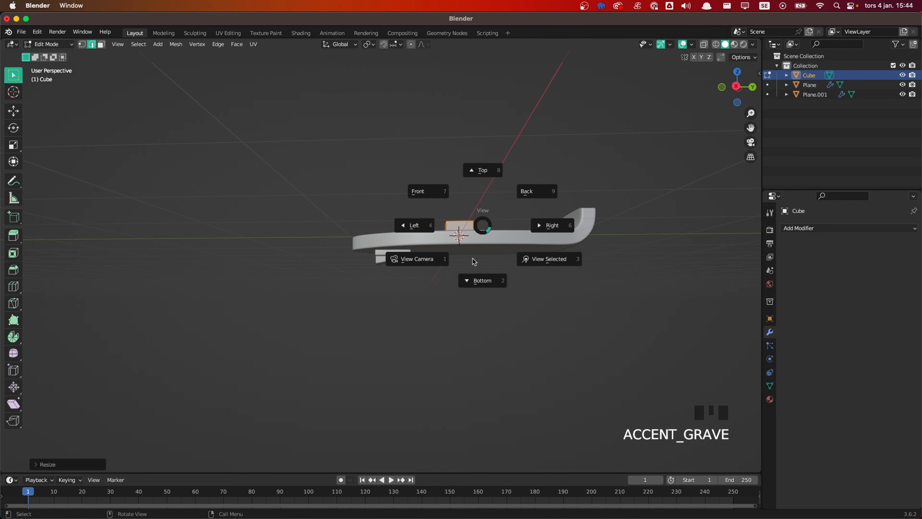
{"action": "left_click", "coordinate": [550, 226]}
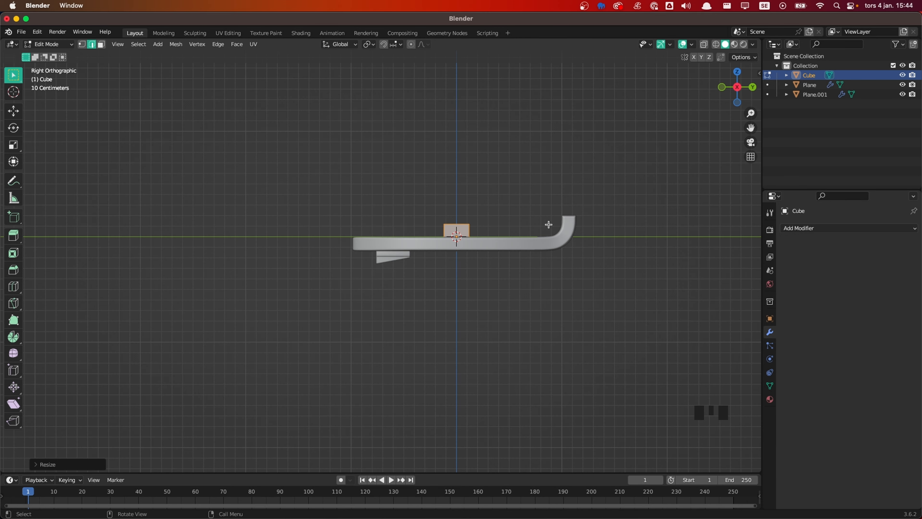
{"action": "scroll", "coordinate": [480, 276], "scroll_direction": "up", "scroll_amount": 5}
{"action": "key", "text": "Tab"}
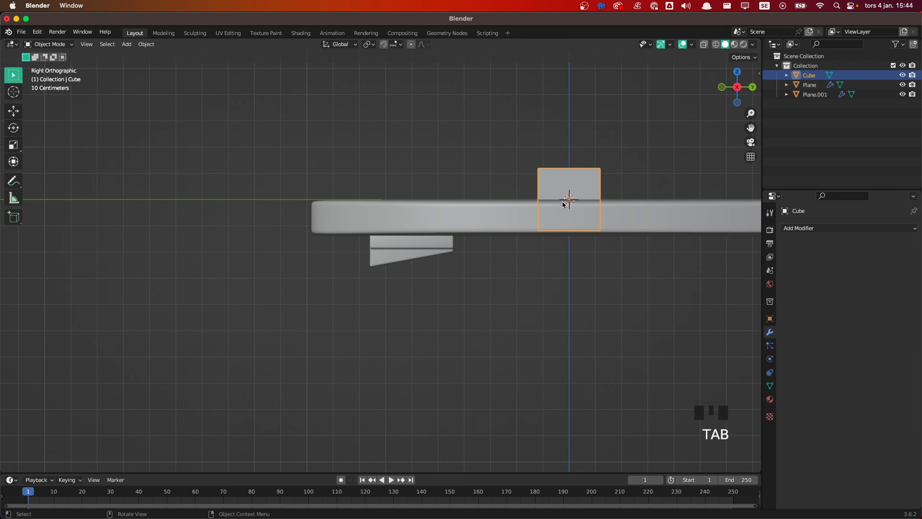
{"action": "key", "text": "g"}
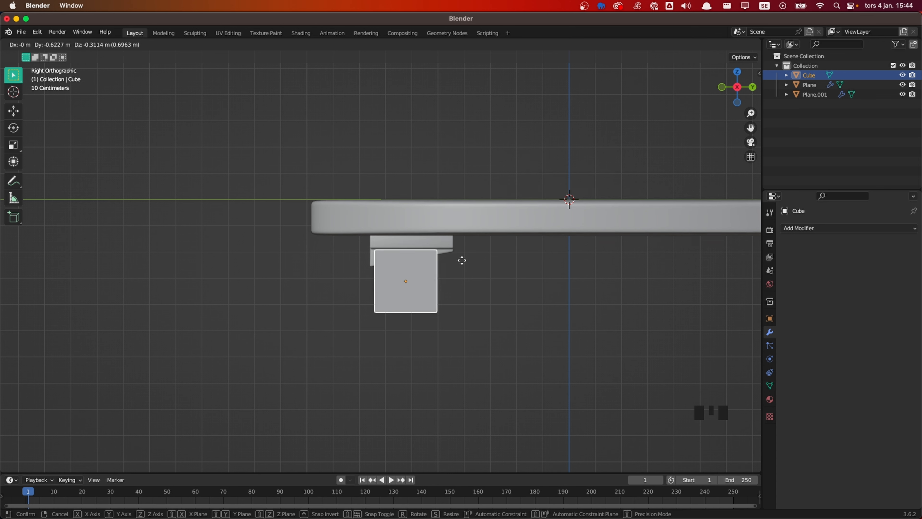
{"action": "left_click", "coordinate": [463, 262]}
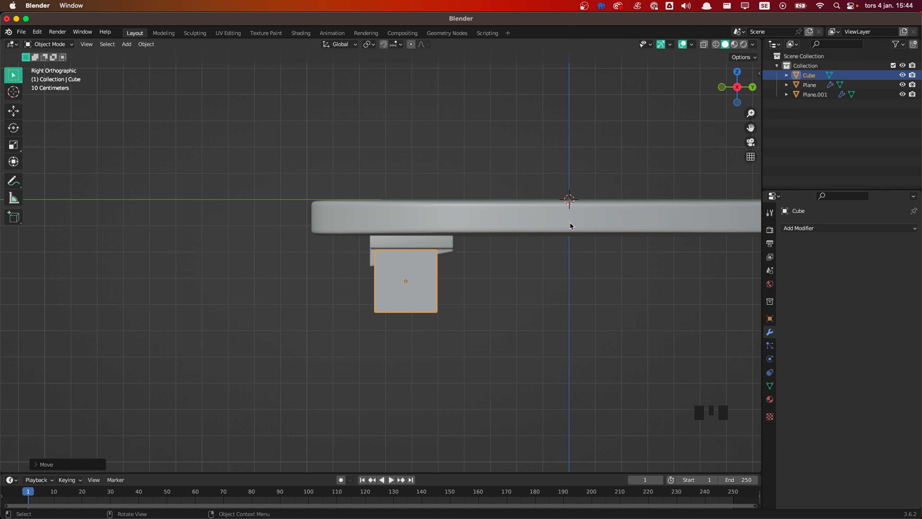
Scale the cube's mesh down uniformly to about 0.7 of its size and return to Object Mode
{"action": "scroll", "coordinate": [570, 222], "scroll_direction": "up", "scroll_amount": 1}
{"action": "scroll", "coordinate": [393, 246], "scroll_direction": "down", "scroll_amount": 2}
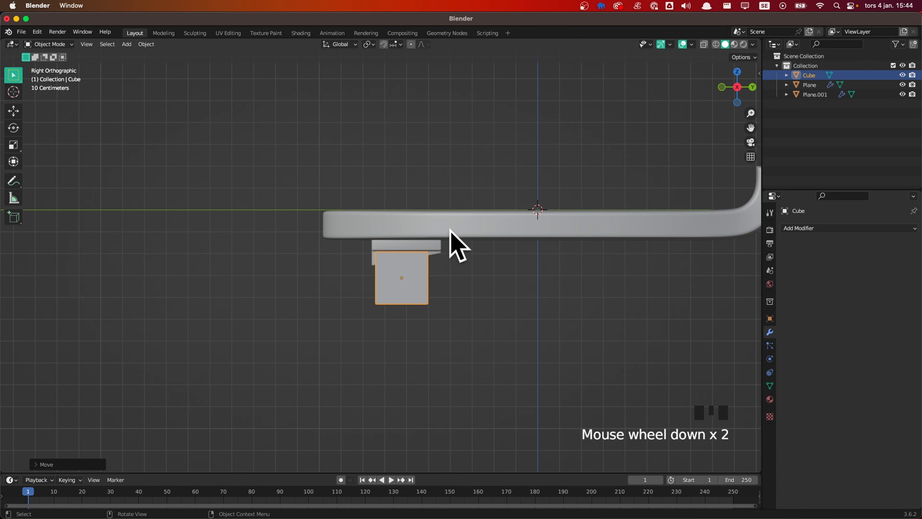
{"action": "scroll", "coordinate": [548, 218], "scroll_direction": "up", "scroll_amount": 3}
{"action": "key", "text": "Tab"}
{"action": "key", "text": "s"}
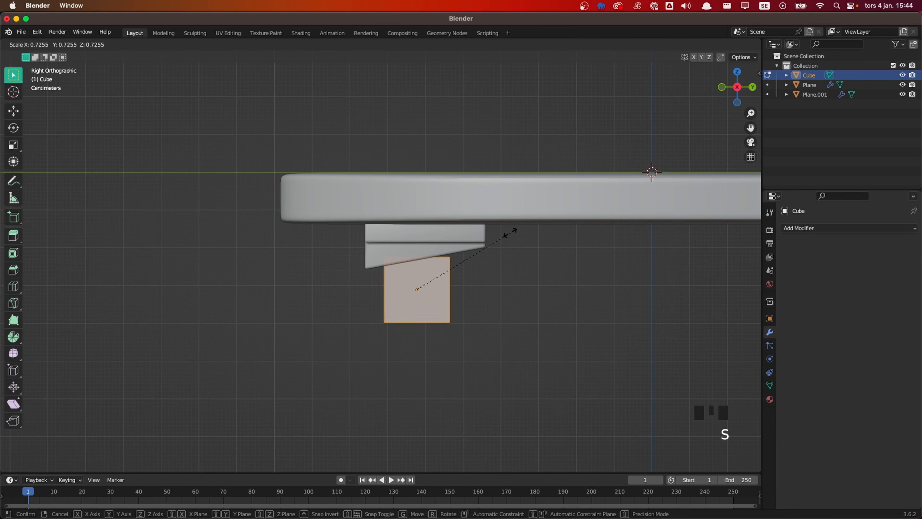
{"action": "left_click", "coordinate": [542, 246]}
{"action": "key", "text": "Tab"}
Add a Subdivision modifier to the cube with viewport and render levels of 3, and raise the deck's render level to match its viewport level
{"action": "middle_click_drag", "start_coordinate": [543, 246], "coordinate": [508, 251]}
{"action": "scroll", "coordinate": [521, 251], "scroll_direction": "down", "scroll_amount": 1}
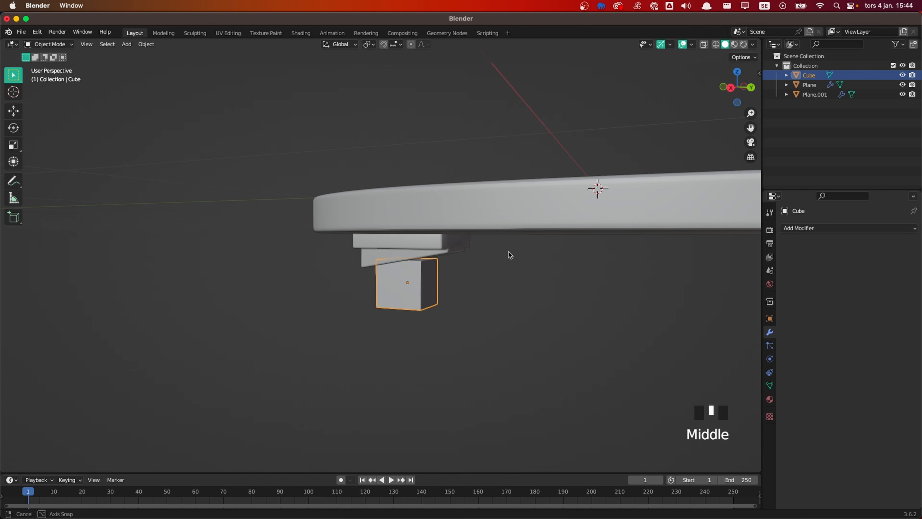
{"action": "key", "text": "ctrl+3"}
{"action": "scroll", "coordinate": [483, 277], "scroll_direction": "up", "scroll_amount": 1}
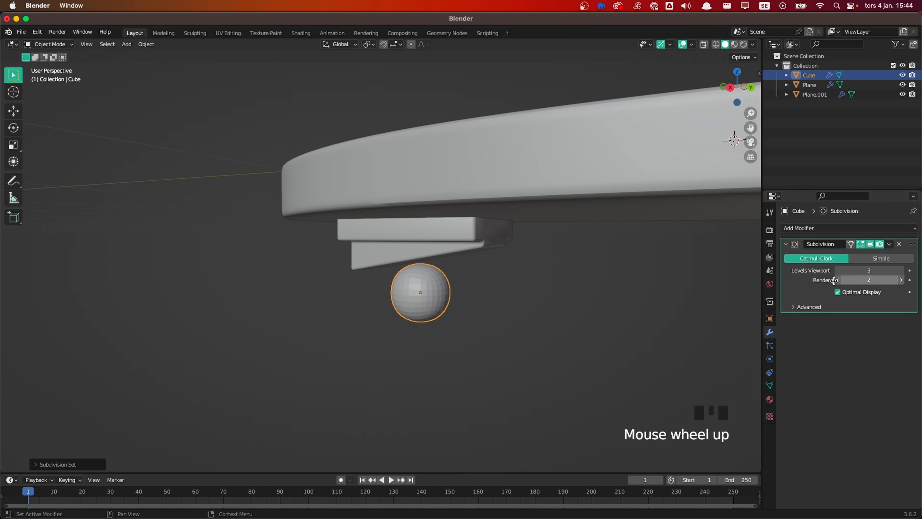
{"action": "left_click", "coordinate": [826, 296]}
{"action": "left_click", "coordinate": [510, 309]}
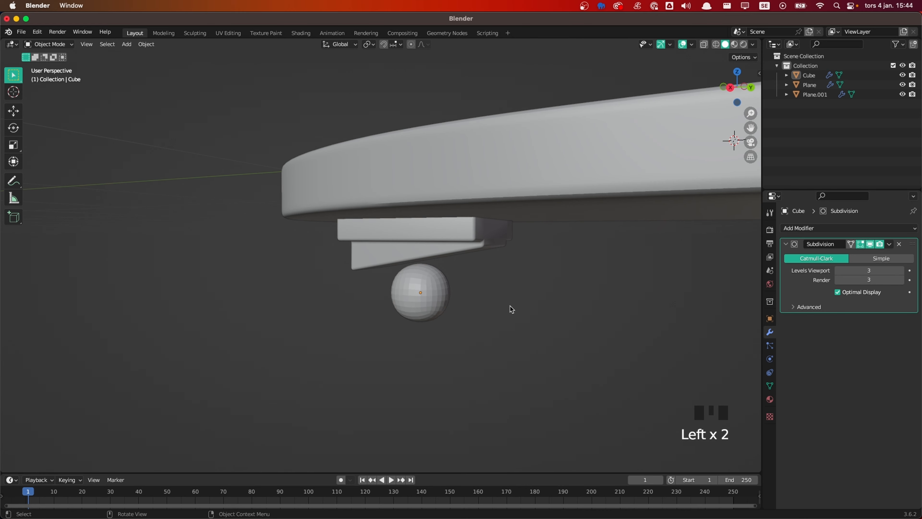
{"action": "left_click", "coordinate": [434, 293]}
{"action": "left_click", "coordinate": [489, 184]}
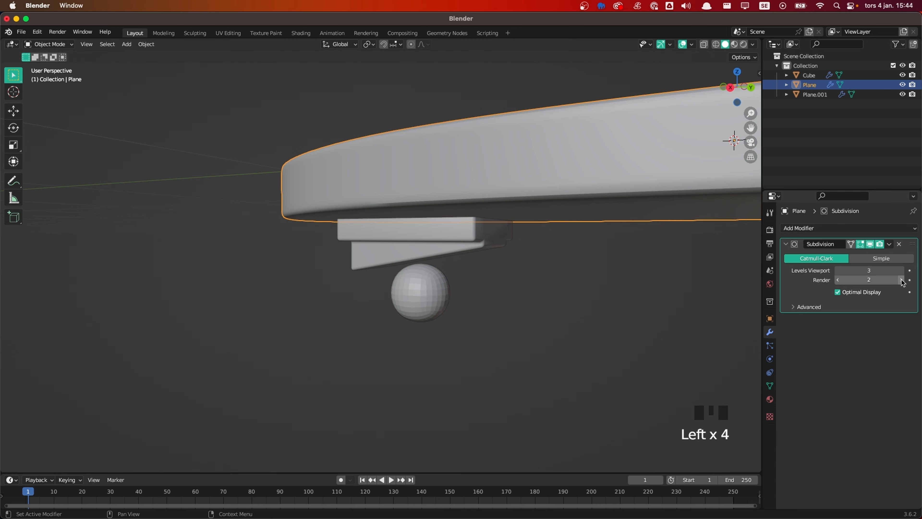
Stretch the cube's mesh along X in Edit Mode into a long bar nearly as wide as the deck, judging it from the front view
{"action": "left_click", "coordinate": [443, 304]}
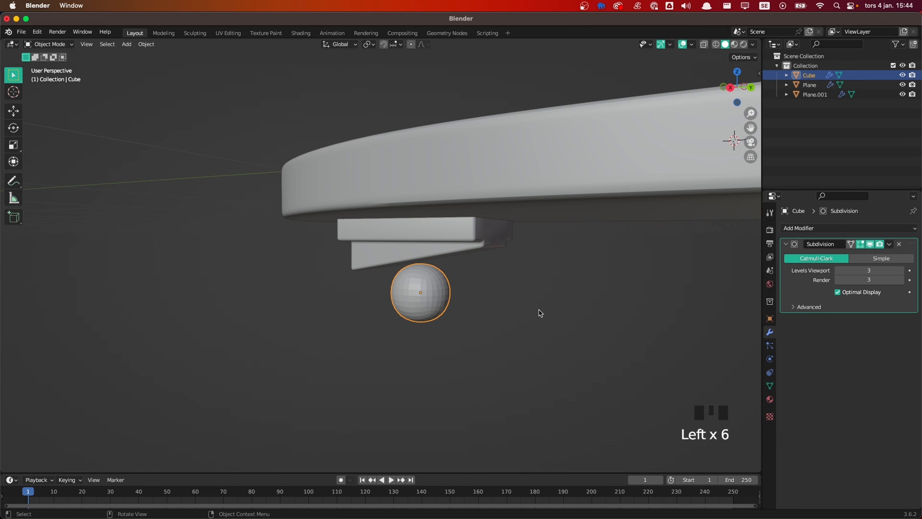
{"action": "scroll", "coordinate": [538, 309], "scroll_direction": "up", "scroll_amount": 1}
{"action": "key", "text": "Tab"}
{"action": "middle_click_drag", "start_coordinate": [541, 303], "coordinate": [465, 304]}
{"action": "scroll", "coordinate": [470, 304], "scroll_direction": "down", "scroll_amount": 1}
{"action": "key", "text": "s"}
{"action": "key", "text": "x"}
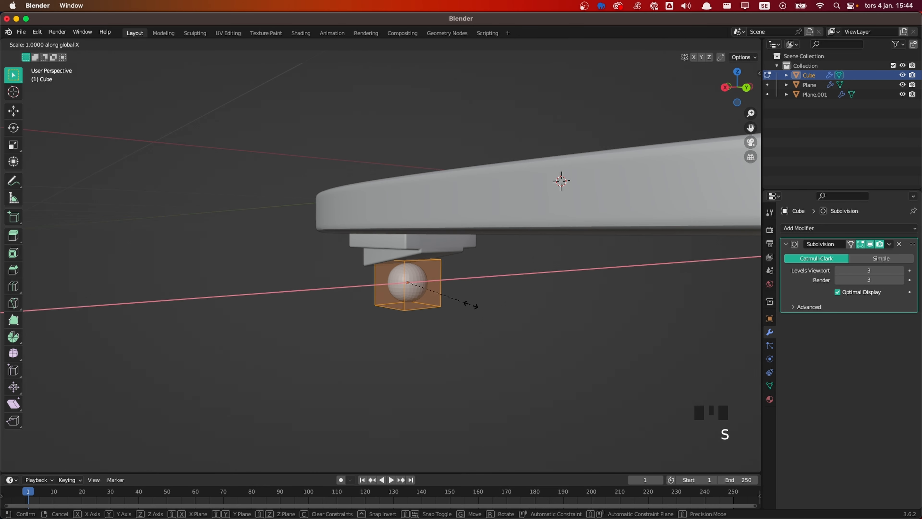
{"action": "key", "text": "grave"}
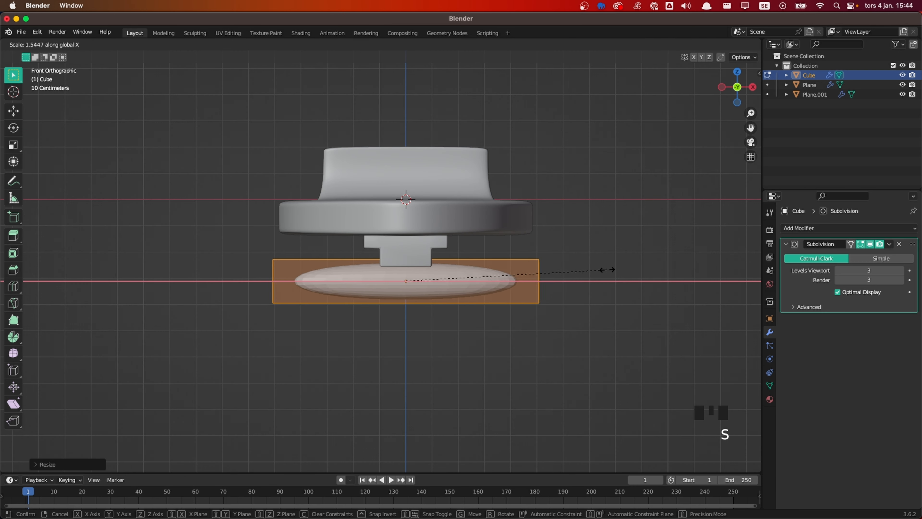
{"action": "left_click", "coordinate": [588, 263]}
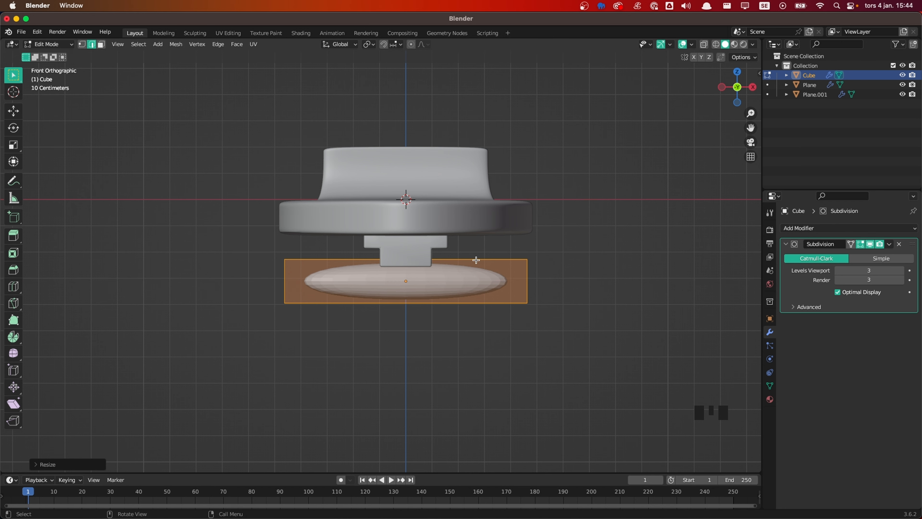
Cut a loop across the middle of the bar and bevel it out close to both ends to form a cylinder
{"action": "scroll", "coordinate": [476, 260], "scroll_direction": "up", "scroll_amount": 1}
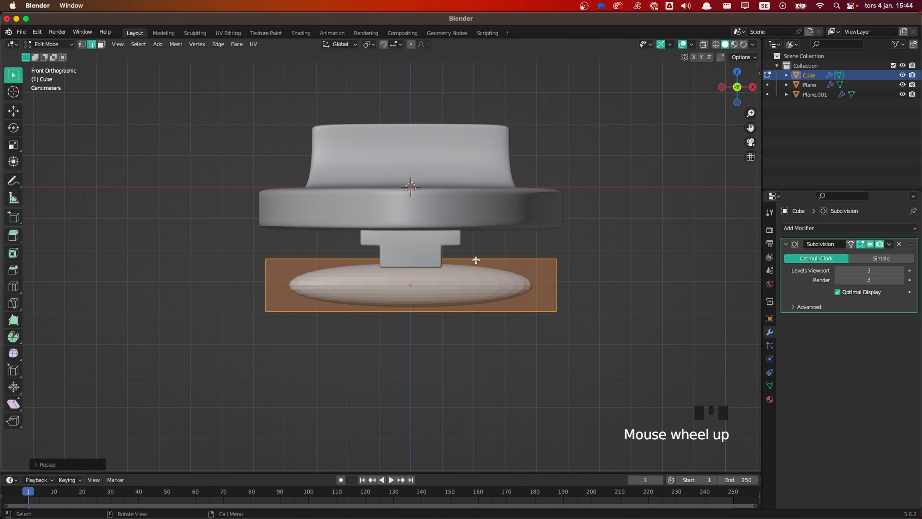
{"action": "left_click", "coordinate": [405, 312]}
{"action": "key", "text": "super+b"}
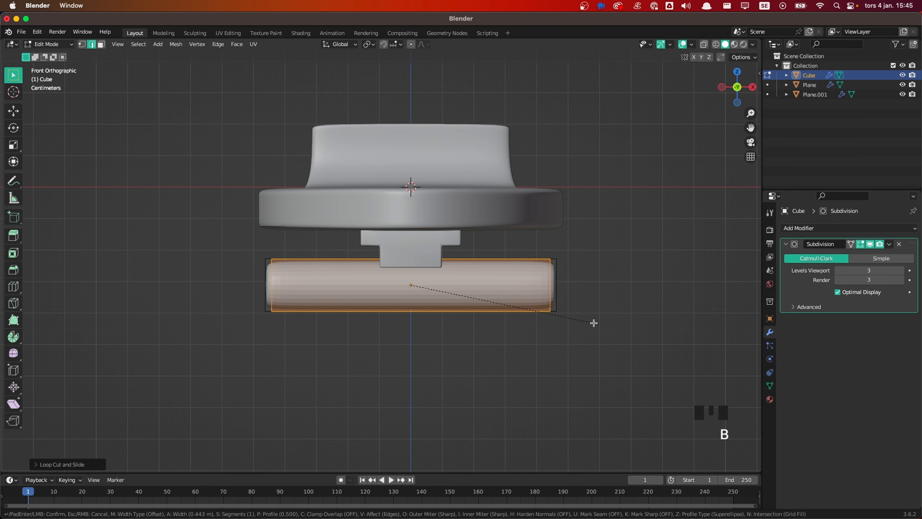
{"action": "left_click", "coordinate": [616, 320]}
Cut another centred loop around the bar and bevel it by about 0.08 m to create a middle band
{"action": "middle_click_drag", "start_coordinate": [617, 319], "coordinate": [423, 321]}
{"action": "scroll", "coordinate": [452, 308], "scroll_direction": "up", "scroll_amount": 1}
{"action": "key", "text": "super+r"}
{"action": "left_click", "coordinate": [434, 269]}
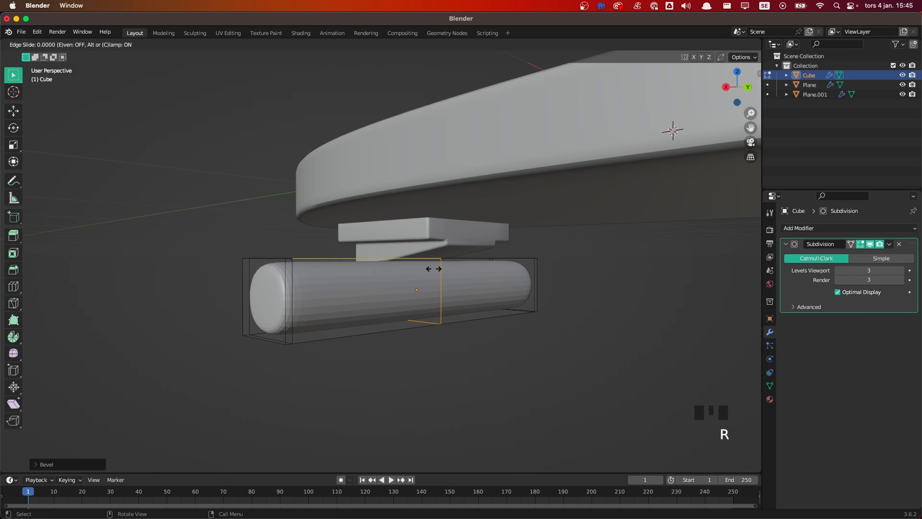
{"action": "left_click", "coordinate": [434, 268]}
{"action": "middle_click_drag", "start_coordinate": [509, 353], "coordinate": [451, 358]}
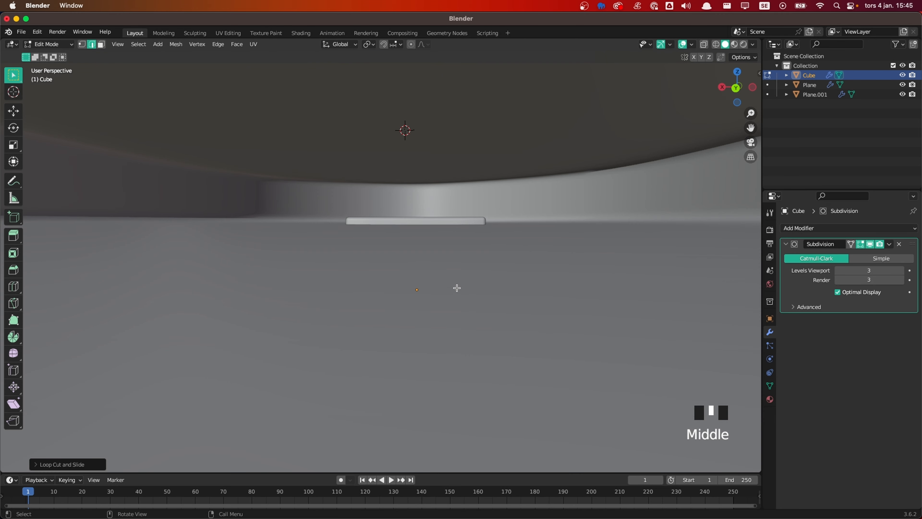
{"action": "scroll", "coordinate": [457, 287], "scroll_direction": "down", "scroll_amount": 2}
{"action": "middle_click_drag", "start_coordinate": [458, 289], "coordinate": [463, 280]}
{"action": "scroll", "coordinate": [464, 278], "scroll_direction": "up", "scroll_amount": 2}
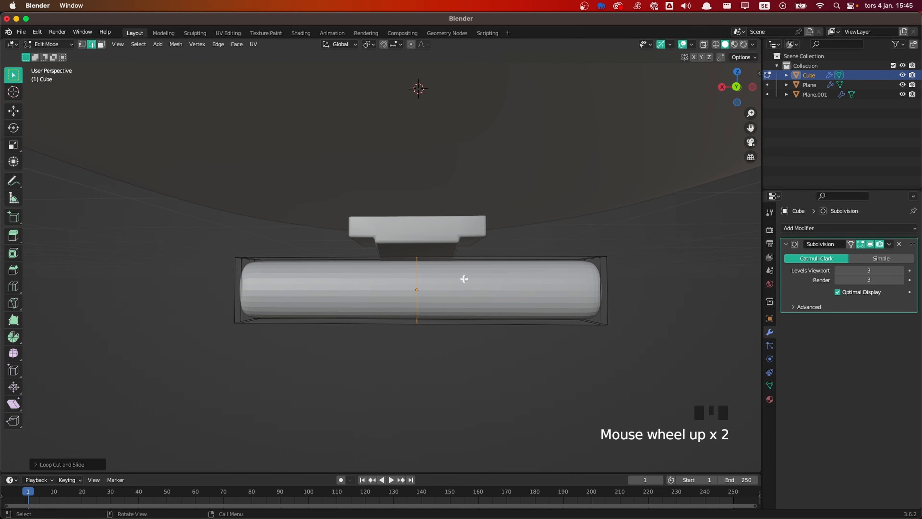
{"action": "key", "text": "super+b"}
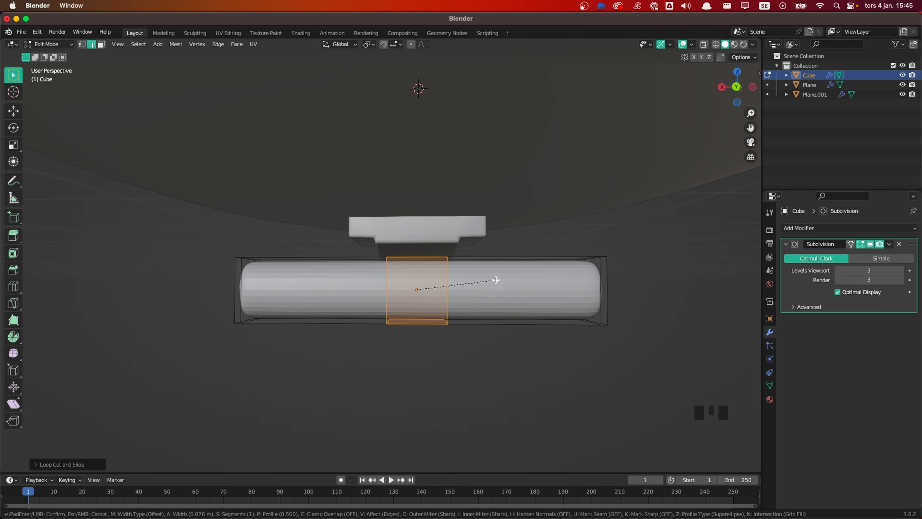
{"action": "left_click", "coordinate": [497, 280]}
Add a horizontal loop cut along the bar's full length, centred at mid-height
{"action": "middle_click_drag", "start_coordinate": [497, 280], "coordinate": [418, 301]}
{"action": "key", "text": "ctrl+r"}
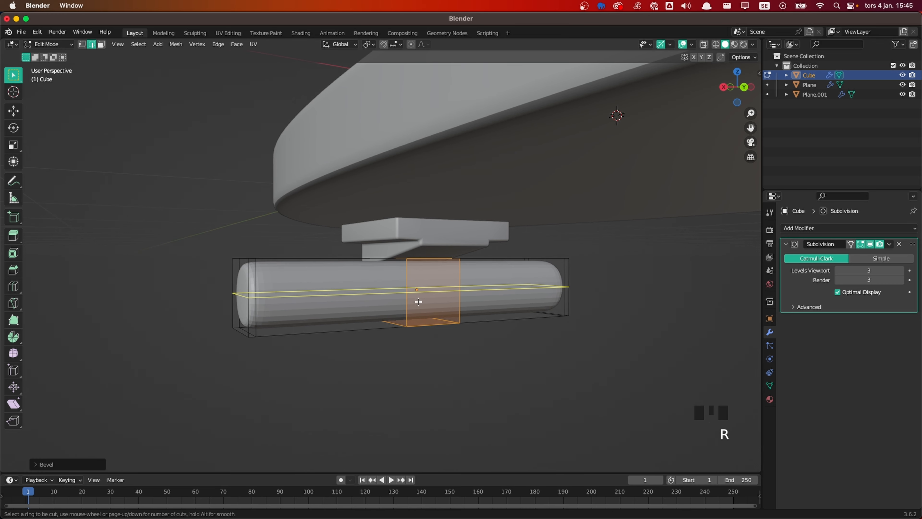
{"action": "left_click", "coordinate": [414, 297]}
{"action": "right_click", "coordinate": [415, 297]}
Dissolve the horizontal loop's edges everywhere except on the inward-facing side of the middle band
{"action": "middle_click_drag", "start_coordinate": [385, 350], "coordinate": [368, 335]}
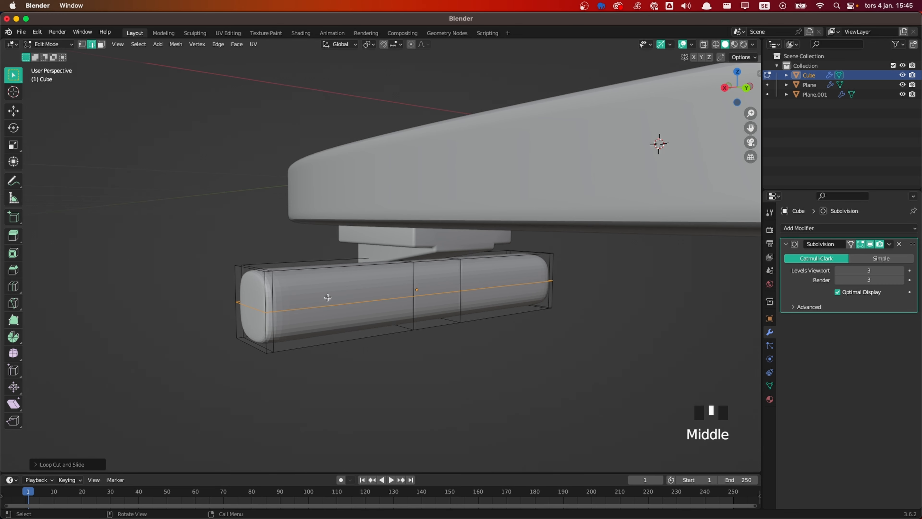
{"action": "scroll", "coordinate": [361, 316], "scroll_direction": "up", "scroll_amount": 1}
{"action": "triple_click", "coordinate": [365, 311]}
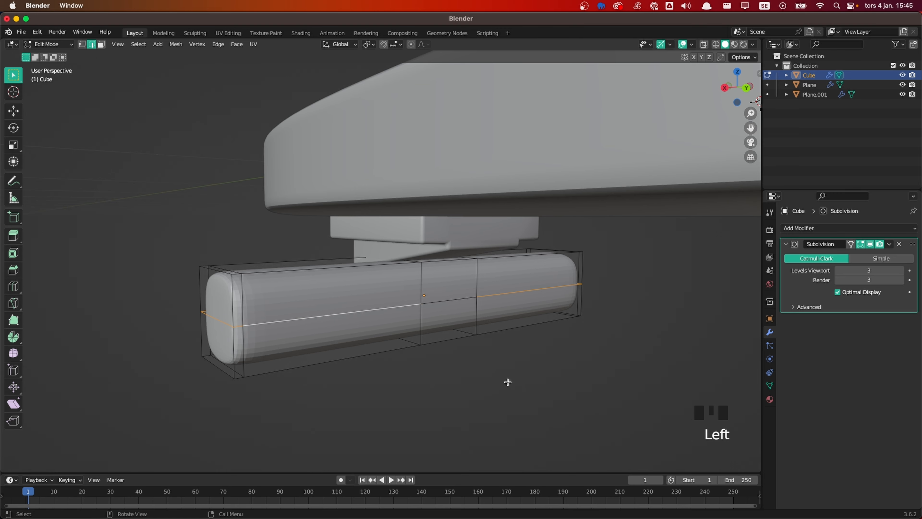
{"action": "middle_click_drag", "start_coordinate": [508, 381], "coordinate": [446, 323]}
{"action": "key", "text": "x"}
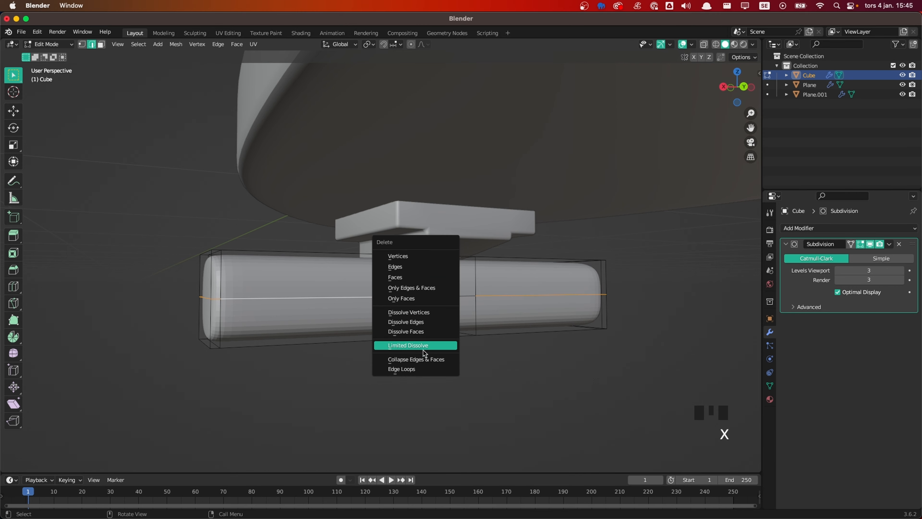
{"action": "left_click", "coordinate": [424, 323]}
{"action": "middle_click_drag", "start_coordinate": [389, 350], "coordinate": [464, 330]}
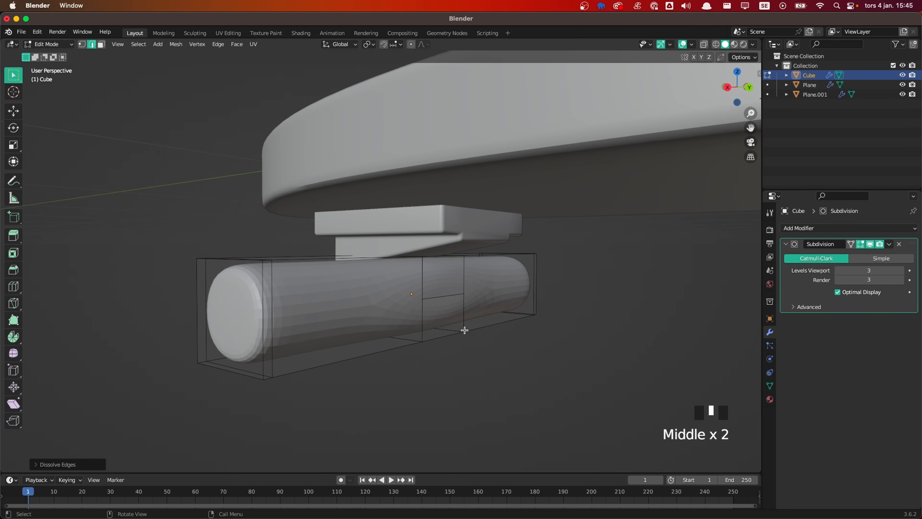
Extrude the upper inward face of the middle band along positive Y to form a protruding arm
{"action": "key", "text": "3"}
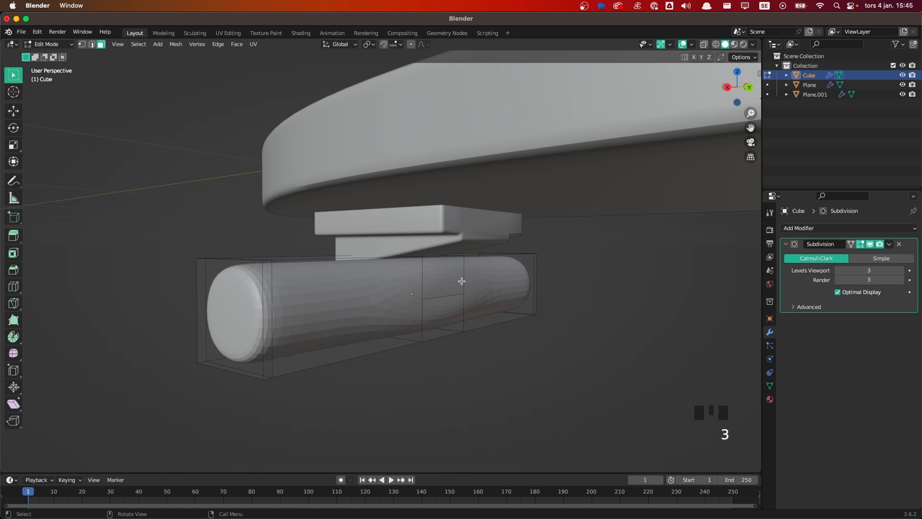
{"action": "left_click", "coordinate": [461, 281]}
{"action": "middle_click_drag", "start_coordinate": [462, 281], "coordinate": [438, 354], "text": "shift"}
{"action": "key", "text": "e"}
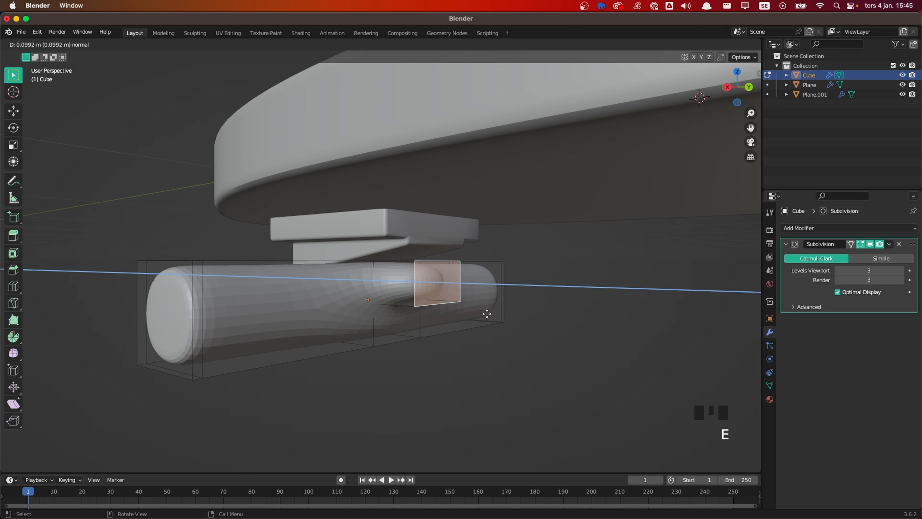
{"action": "left_click", "coordinate": [474, 326]}
{"action": "middle_click_drag", "start_coordinate": [474, 326], "coordinate": [441, 292]}
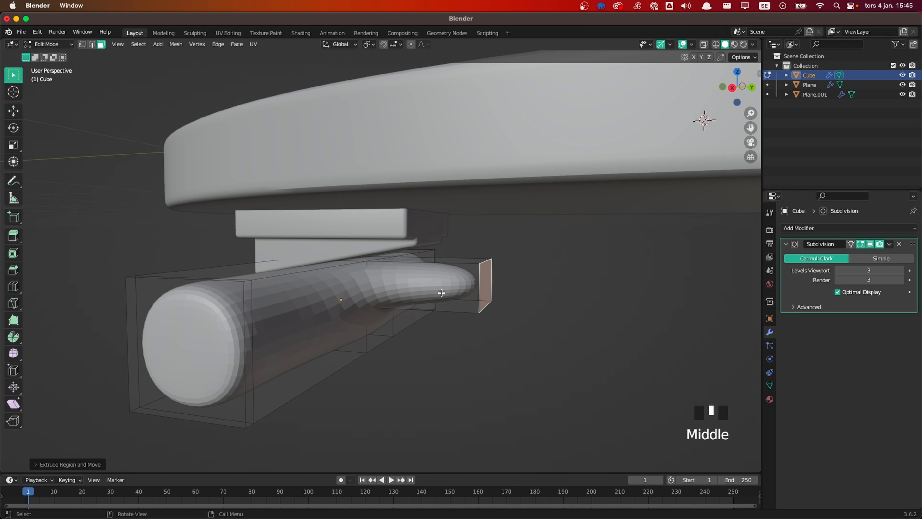
Add two loop cuts to the arm, one slid against its base and one midway along it
{"action": "left_click", "coordinate": [415, 270]}
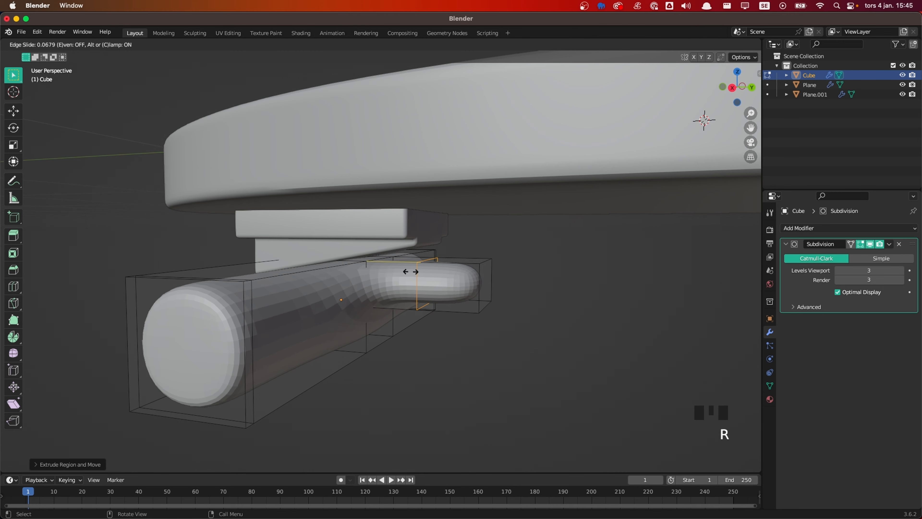
{"action": "left_click", "coordinate": [362, 272]}
{"action": "key", "text": "super+r"}
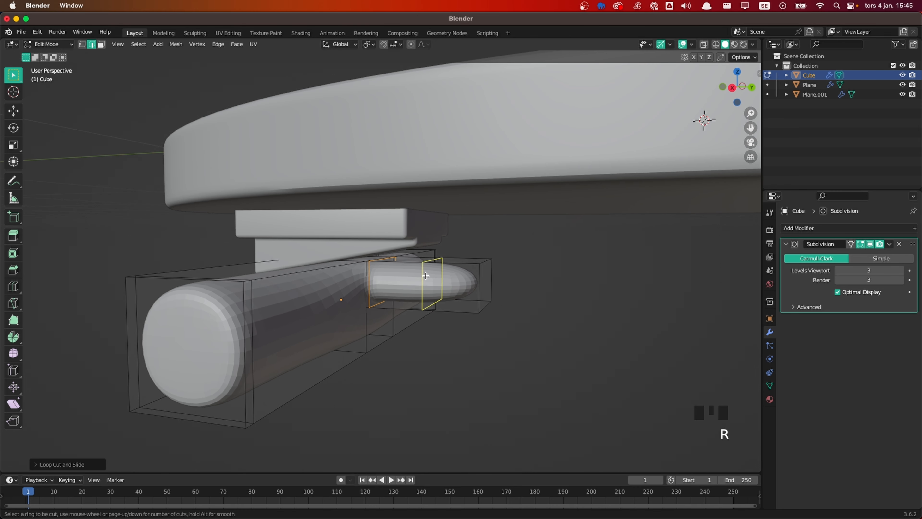
{"action": "left_click", "coordinate": [427, 276]}
{"action": "left_click", "coordinate": [426, 276]}
Scale the arm's midway edge loop along X
{"action": "middle_click_drag", "start_coordinate": [512, 298], "coordinate": [452, 291]}
{"action": "key", "text": "s"}
{"action": "key", "text": "x"}
{"action": "left_click", "coordinate": [458, 308]}
Return to Object Mode and apply Shade Smooth to the bar with its arm
{"action": "key", "text": "Tab"}
{"action": "right_click", "coordinate": [363, 303]}
{"action": "left_click", "coordinate": [363, 301]}
Add a mesh cylinder and scale it down in Edit Mode to a small size suited to the truck
{"action": "key", "text": "shift+a"}
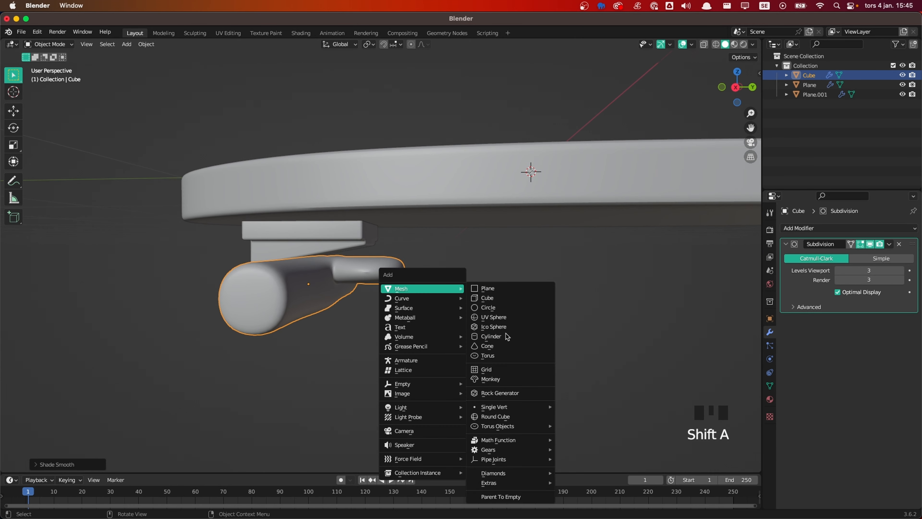
{"action": "left_click", "coordinate": [494, 336]}
{"action": "scroll", "coordinate": [539, 237], "scroll_direction": "down", "scroll_amount": 5}
{"action": "key", "text": "grave"}
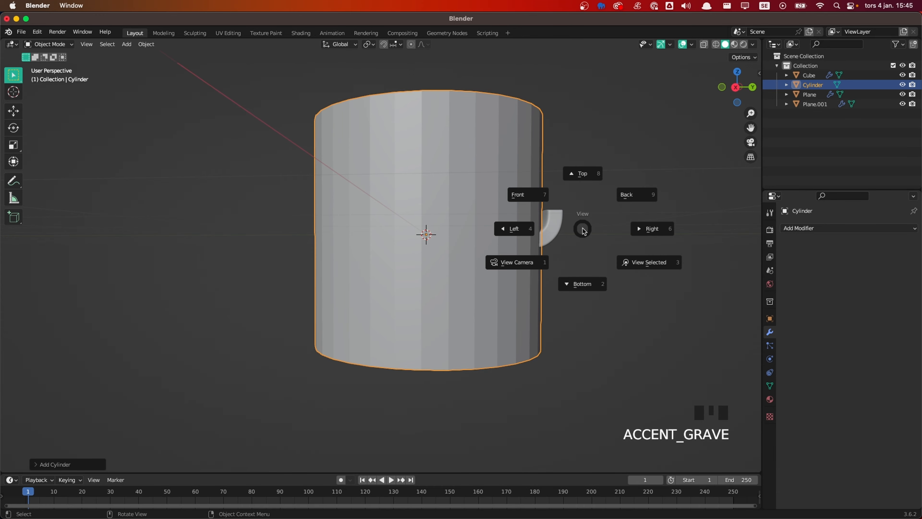
{"action": "scroll", "coordinate": [575, 241], "scroll_direction": "up", "scroll_amount": 3}
{"action": "key", "text": "Tab"}
{"action": "key", "text": "s"}
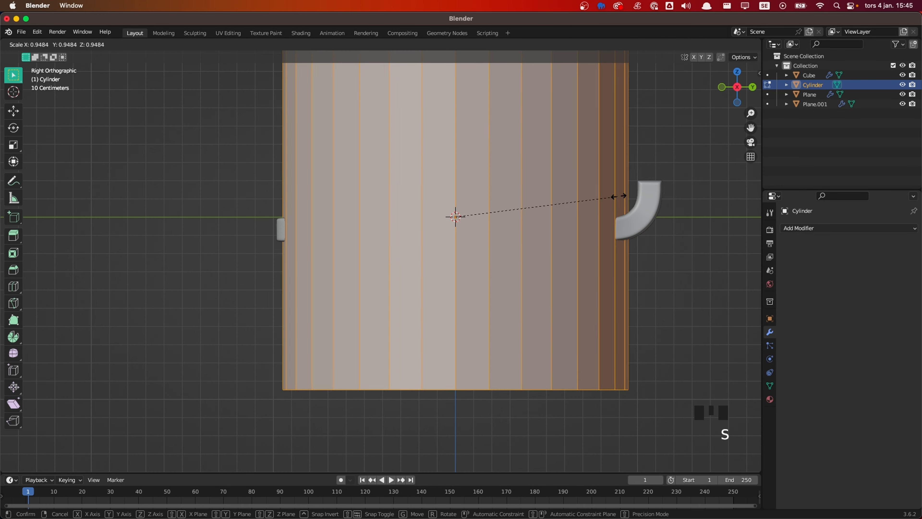
{"action": "left_click", "coordinate": [465, 220]}
{"action": "scroll", "coordinate": [466, 221], "scroll_direction": "up", "scroll_amount": 4}
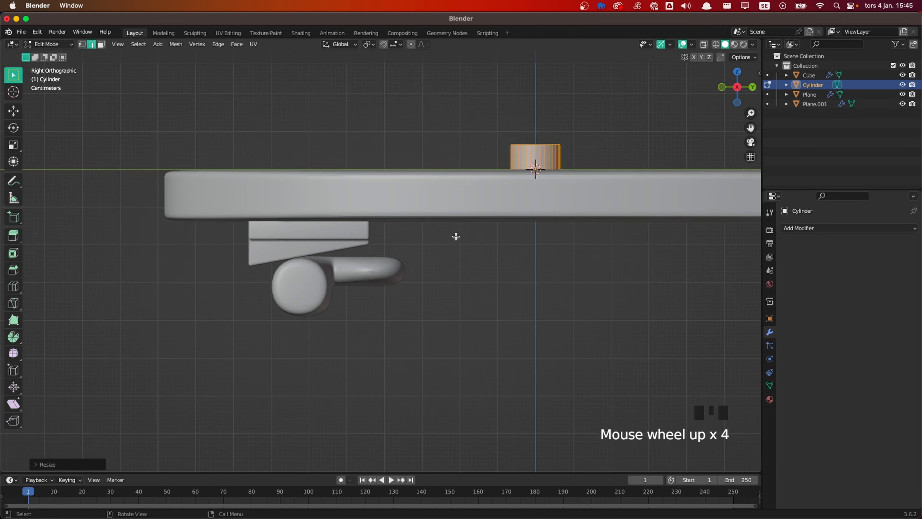
Move the small cylinder from above the deck to just below the truck arm
{"action": "key", "text": "Tab"}
{"action": "key", "text": "g"}
{"action": "left_click", "coordinate": [311, 369]}
{"action": "scroll", "coordinate": [484, 266], "scroll_direction": "up", "scroll_amount": 5}
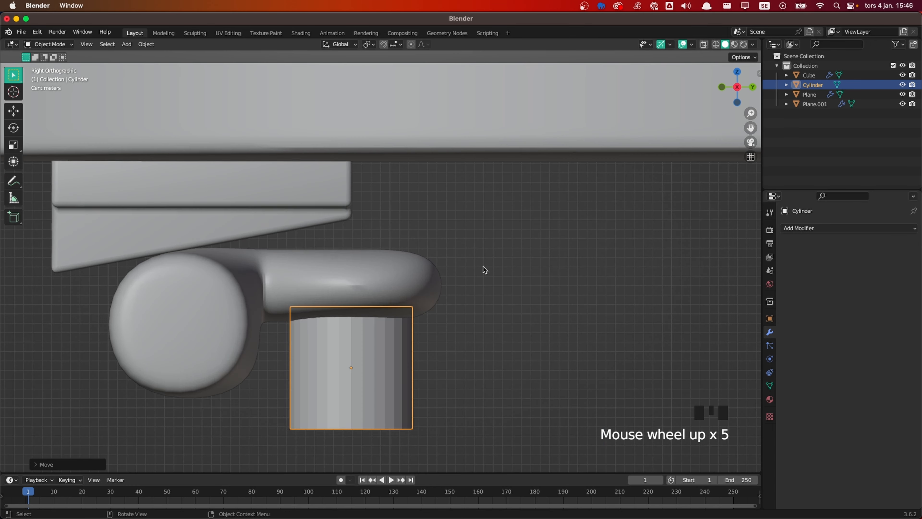
Shrink the cylinder slightly in Edit Mode and raise it so its upper end sinks into the arm
{"action": "key", "text": "Tab"}
{"action": "key", "text": "s"}
{"action": "left_click", "coordinate": [475, 269]}
{"action": "key", "text": "Tab"}
{"action": "key", "text": "b"}
{"action": "right_click", "coordinate": [471, 268]}
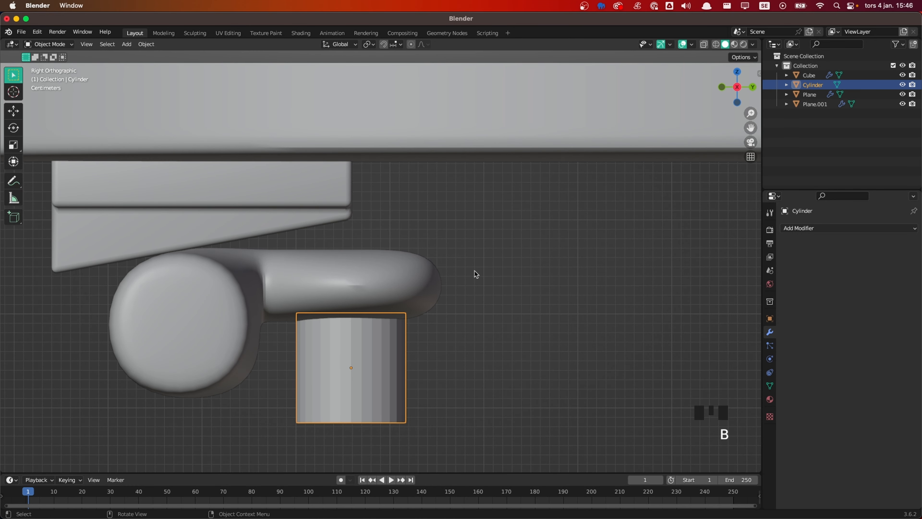
{"action": "key", "text": "g"}
{"action": "left_click", "coordinate": [473, 255]}
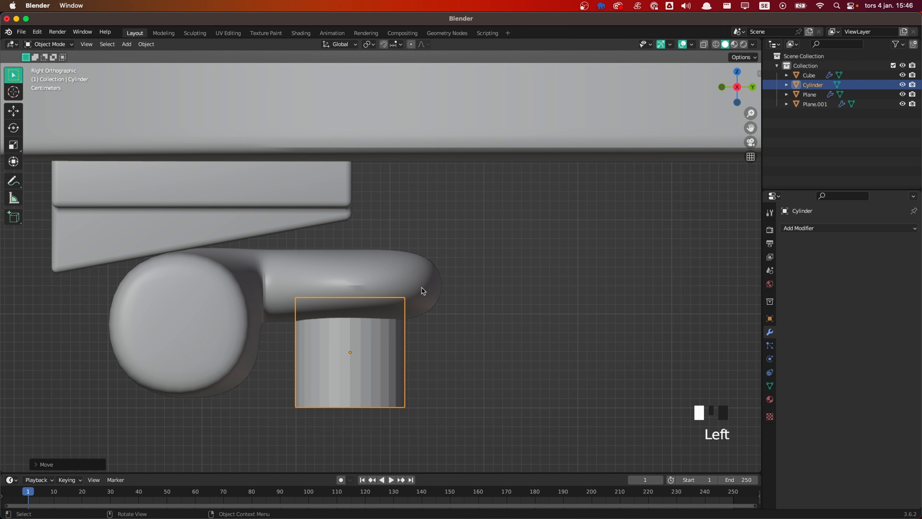
Set the Subdivision levels of the bar with its arm to 4 for both viewport and render
{"action": "left_click", "coordinate": [422, 289]}
{"action": "left_click", "coordinate": [901, 271]}
{"action": "left_click", "coordinate": [902, 280]}
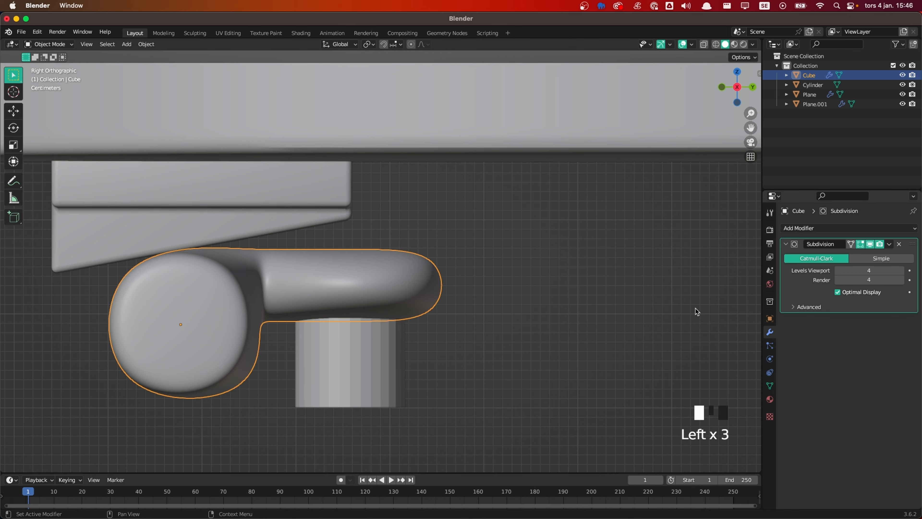
{"action": "left_click", "coordinate": [525, 328]}
Reposition the cylinder beneath the arm and adjust its height along Z
{"action": "left_click", "coordinate": [354, 368]}
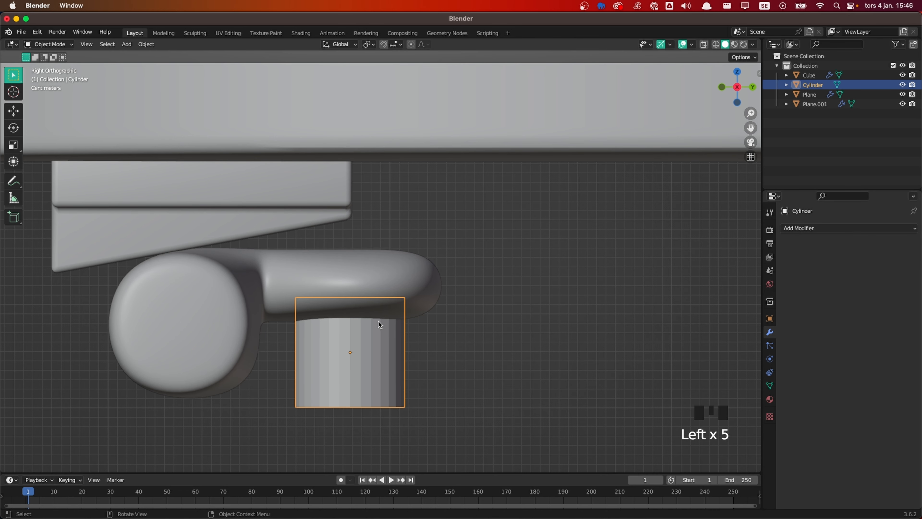
{"action": "key", "text": "g"}
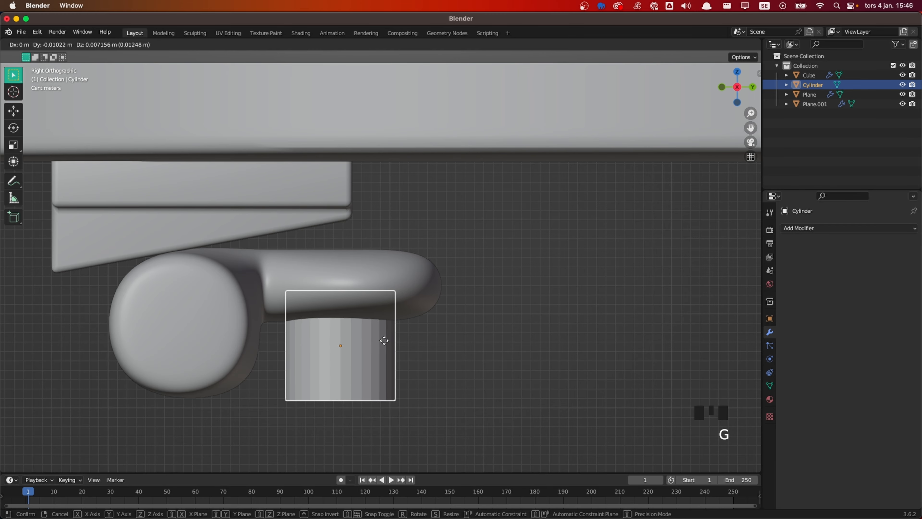
{"action": "left_click", "coordinate": [406, 354]}
{"action": "middle_click_drag", "start_coordinate": [405, 354], "coordinate": [390, 272]}
{"action": "key", "text": "g"}
{"action": "key", "text": "z"}
{"action": "left_click", "coordinate": [454, 361]}
{"action": "scroll", "coordinate": [461, 362], "scroll_direction": "down", "scroll_amount": 4}
Enlarge the cylinder mesh by about 1.2 and move the object up about 0.012 m along Z into the arm
{"action": "key", "text": "Tab"}
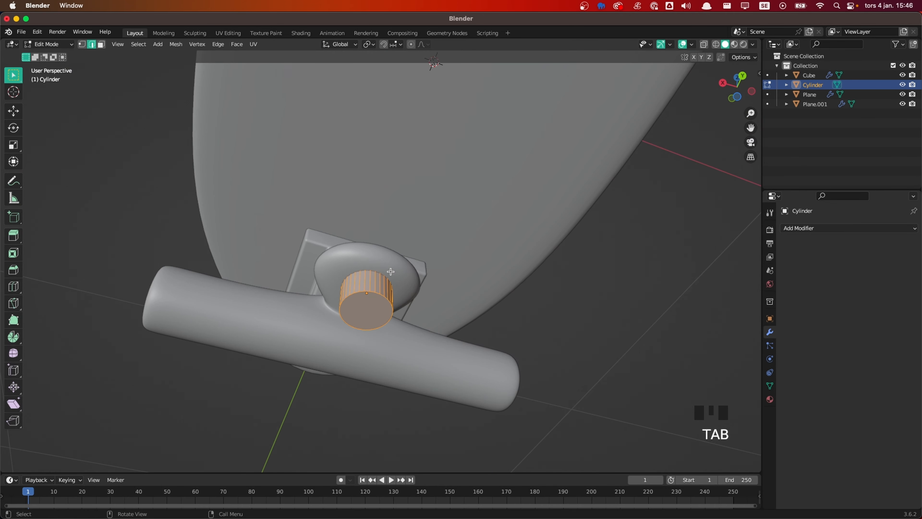
{"action": "key", "text": "s"}
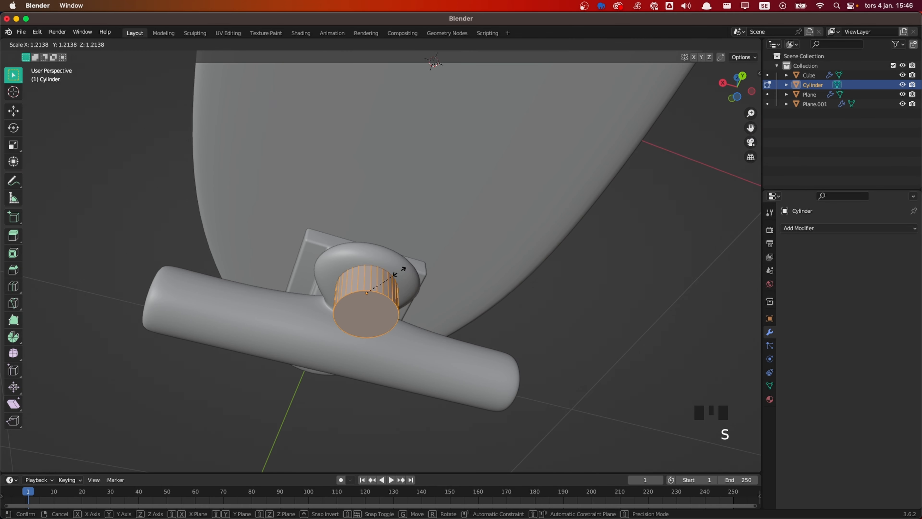
{"action": "left_click", "coordinate": [400, 272]}
{"action": "key", "text": "Tab"}
{"action": "middle_click_drag", "start_coordinate": [516, 311], "coordinate": [560, 340]}
{"action": "key", "text": "g"}
{"action": "key", "text": "z"}
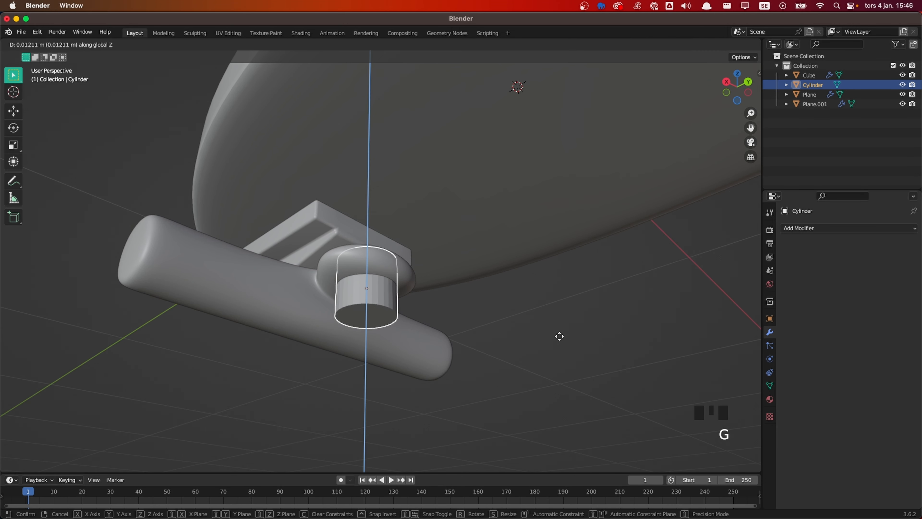
{"action": "left_click", "coordinate": [559, 337]}
Flatten the cylinder slightly by scaling its mesh along Z in Edit Mode
{"action": "key", "text": "Tab"}
{"action": "key", "text": "s"}
{"action": "key", "text": "z"}
{"action": "left_click", "coordinate": [524, 332]}
{"action": "key", "text": "Tab"}
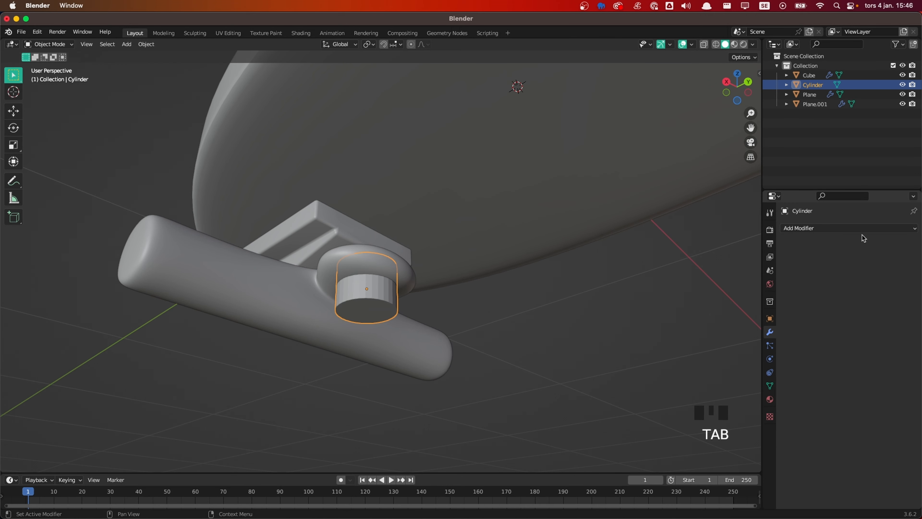
Add a Bevel modifier to the cylinder with 4 segments and an amount of 0.02 m
{"action": "left_click", "coordinate": [839, 228]}
{"action": "left_click", "coordinate": [742, 266]}
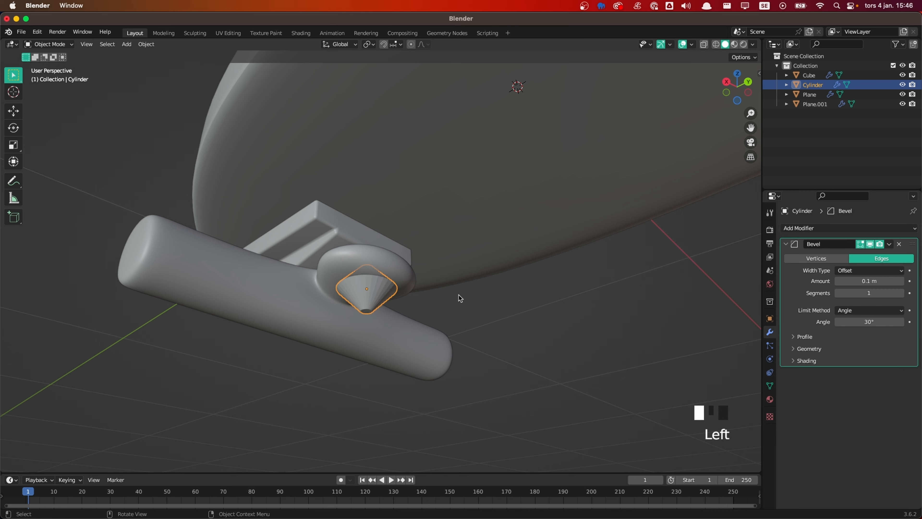
{"action": "scroll", "coordinate": [457, 298], "scroll_direction": "up", "scroll_amount": 2}
{"action": "left_click", "coordinate": [871, 294]}
{"action": "type", "text": "4"}
{"action": "key", "text": "Tab"}
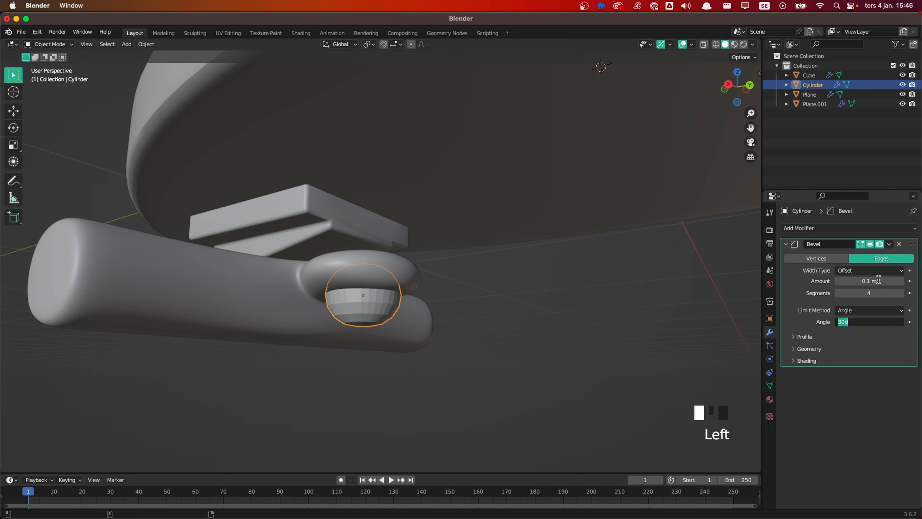
{"action": "left_click_drag", "start_coordinate": [871, 280], "coordinate": [864, 281], "text": "shift"}
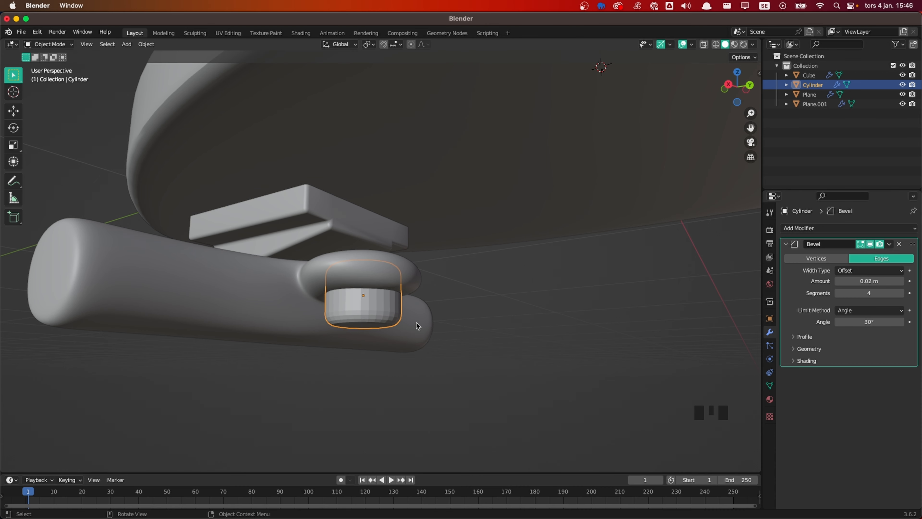
Add a level 2 Subdivision modifier to the cylinder and apply Shade Auto Smooth
{"action": "key", "text": "ctrl+2"}
{"action": "right_click", "coordinate": [360, 306]}
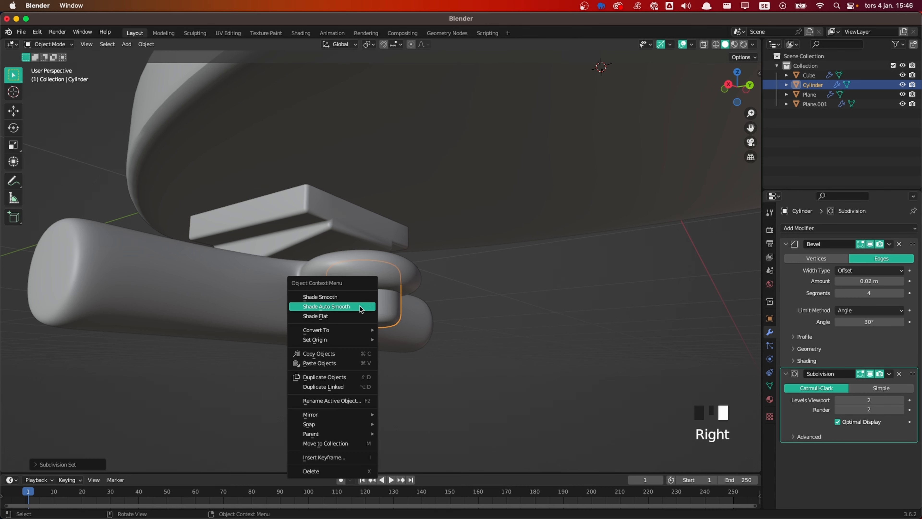
{"action": "left_click", "coordinate": [368, 306]}
{"action": "left_click", "coordinate": [490, 329]}
Scale the entire mesh of the bar with its arm along X in Edit Mode
{"action": "scroll", "coordinate": [405, 346], "scroll_direction": "down", "scroll_amount": 3}
{"action": "middle_click_drag", "start_coordinate": [405, 346], "coordinate": [339, 320]}
{"action": "left_click", "coordinate": [371, 287]}
{"action": "key", "text": "Tab"}
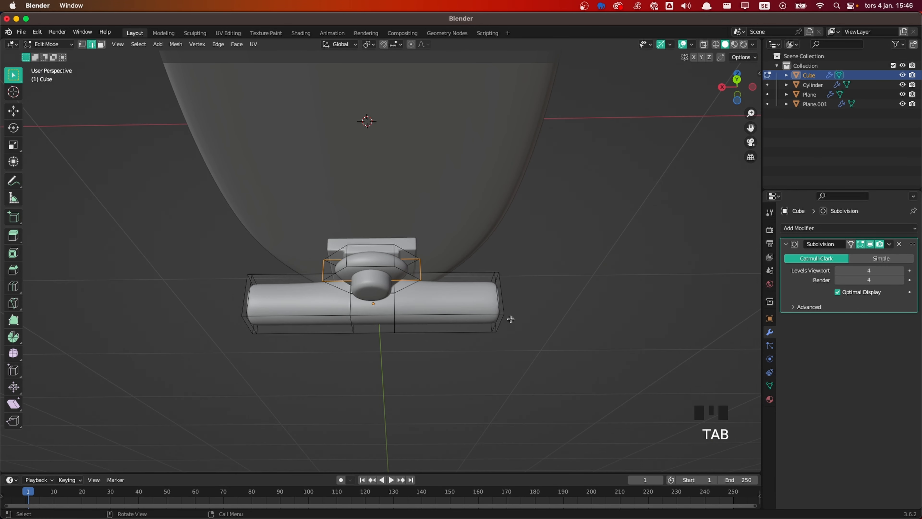
{"action": "key", "text": "a"}
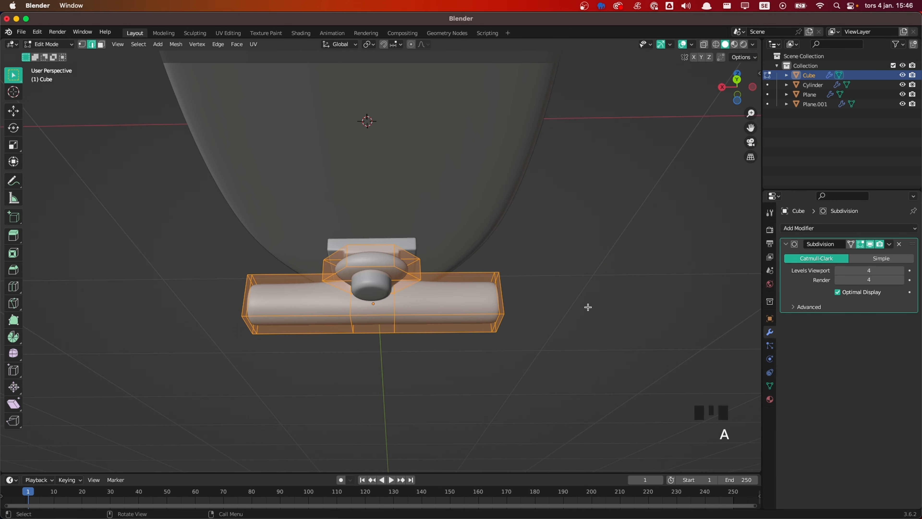
{"action": "key", "text": "Tab"}
{"action": "left_click", "coordinate": [587, 307]}
{"action": "middle_click_drag", "start_coordinate": [587, 306], "coordinate": [497, 324]}
{"action": "left_click", "coordinate": [516, 291]}
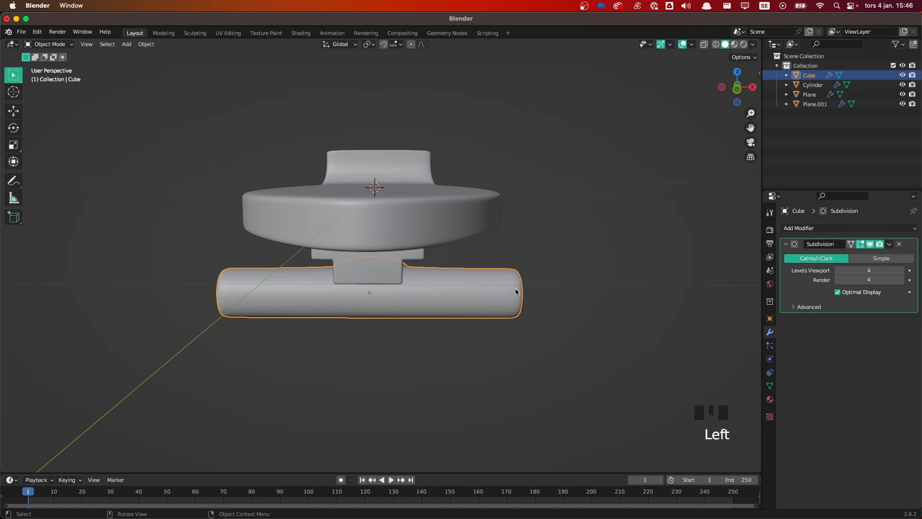
{"action": "key", "text": "Tab"}
{"action": "middle_click_drag", "start_coordinate": [563, 301], "coordinate": [486, 316]}
{"action": "key", "text": "3"}
{"action": "key", "text": "s"}
{"action": "key", "text": "x"}
{"action": "left_click", "coordinate": [589, 298]}
{"action": "left_click", "coordinate": [599, 317]}
Rotate the bar and small cylinder together in the right view to match the wedge's slope, and move them against it
{"action": "key", "text": "grave"}
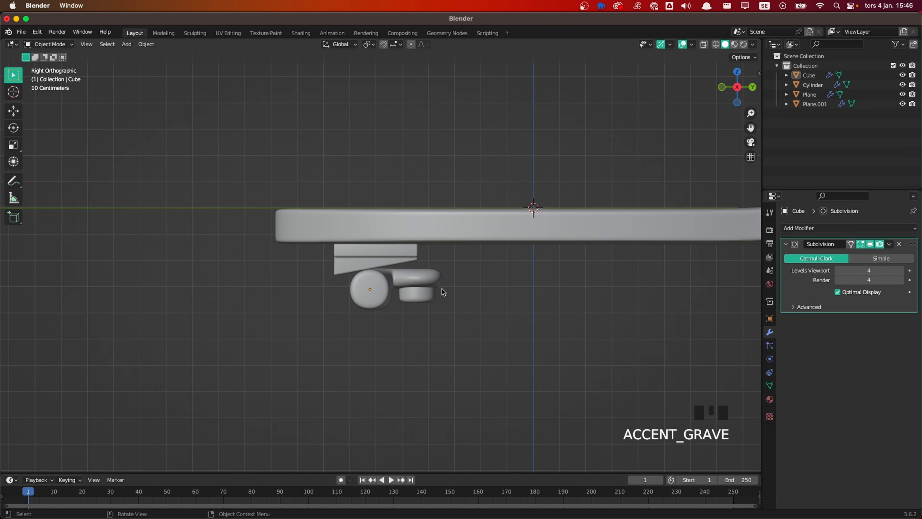
{"action": "left_click", "coordinate": [441, 289]}
{"action": "scroll", "coordinate": [507, 347], "scroll_direction": "up", "scroll_amount": 1}
{"action": "scroll", "coordinate": [508, 347], "scroll_direction": "up", "scroll_amount": 2}
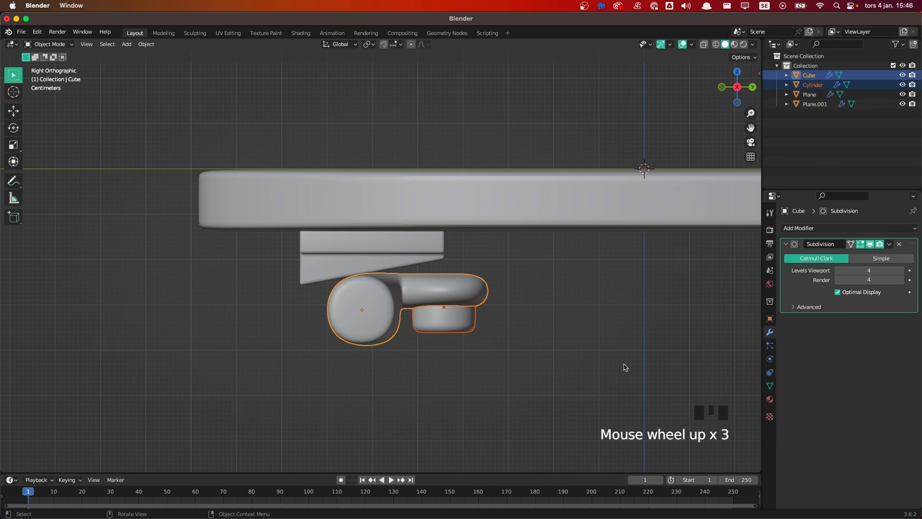
{"action": "key", "text": "r"}
{"action": "left_click", "coordinate": [624, 323]}
{"action": "key", "text": "g"}
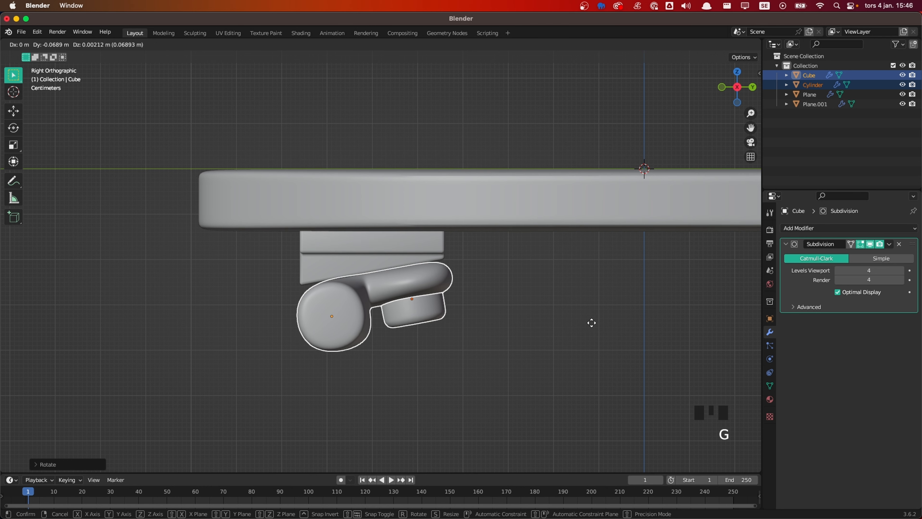
{"action": "left_click", "coordinate": [592, 322]}
{"action": "left_click", "coordinate": [557, 325]}
Snap the 3D cursor to the end face of the axle bar on its positive X side
{"action": "scroll", "coordinate": [437, 331], "scroll_direction": "down", "scroll_amount": 4}
{"action": "middle_click_drag", "start_coordinate": [438, 331], "coordinate": [423, 301]}
{"action": "left_click", "coordinate": [446, 304]}
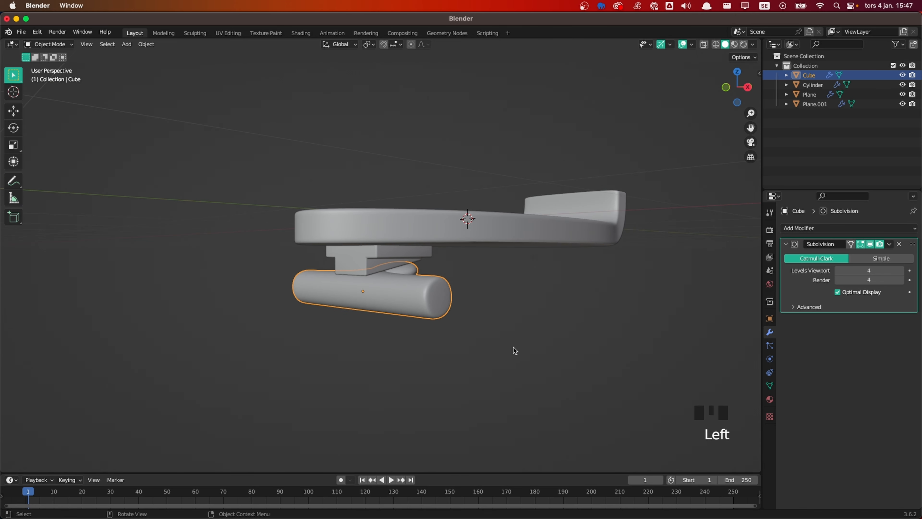
{"action": "middle_click_drag", "start_coordinate": [515, 350], "coordinate": [472, 345]}
{"action": "key", "text": "Tab"}
{"action": "key", "text": "3"}
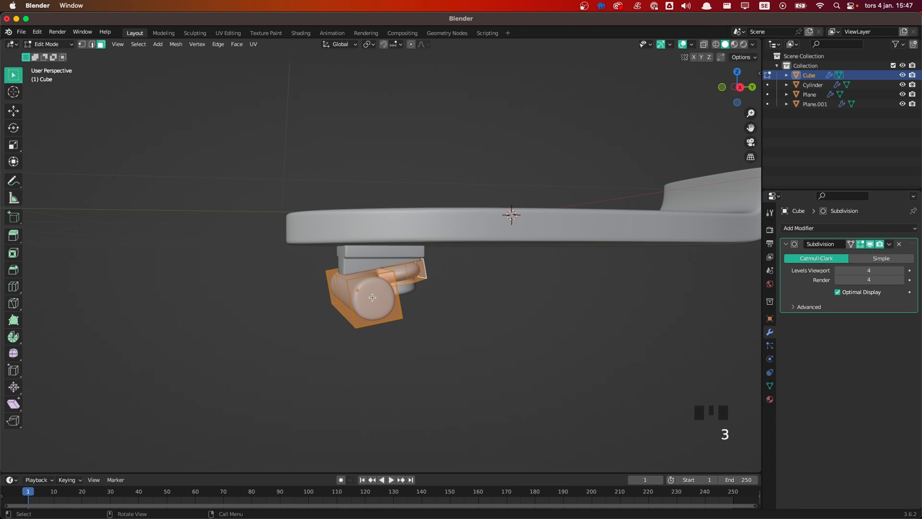
{"action": "middle_click_drag", "start_coordinate": [372, 297], "coordinate": [515, 324]}
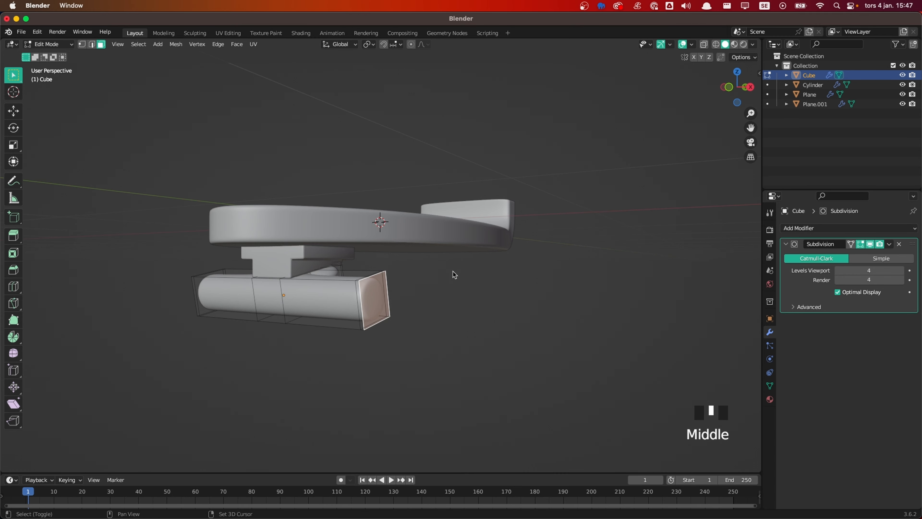
{"action": "key", "text": "shift+s"}
{"action": "left_click", "coordinate": [448, 330]}
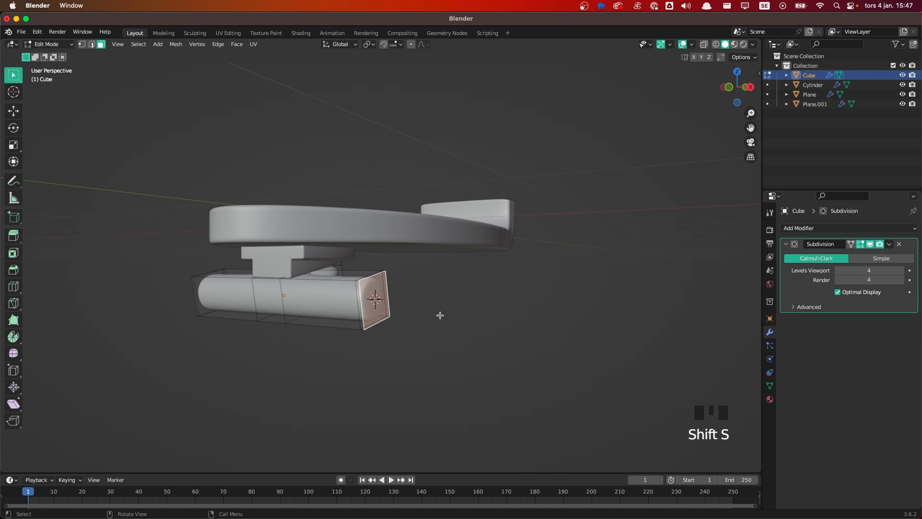
Add a cylinder at the 3D cursor in Object Mode and rotate it 90 degrees around Y
{"action": "key", "text": "Tab"}
{"action": "left_click", "coordinate": [419, 314]}
{"action": "scroll", "coordinate": [400, 294], "scroll_direction": "down", "scroll_amount": 2}
{"action": "key", "text": "shift+a"}
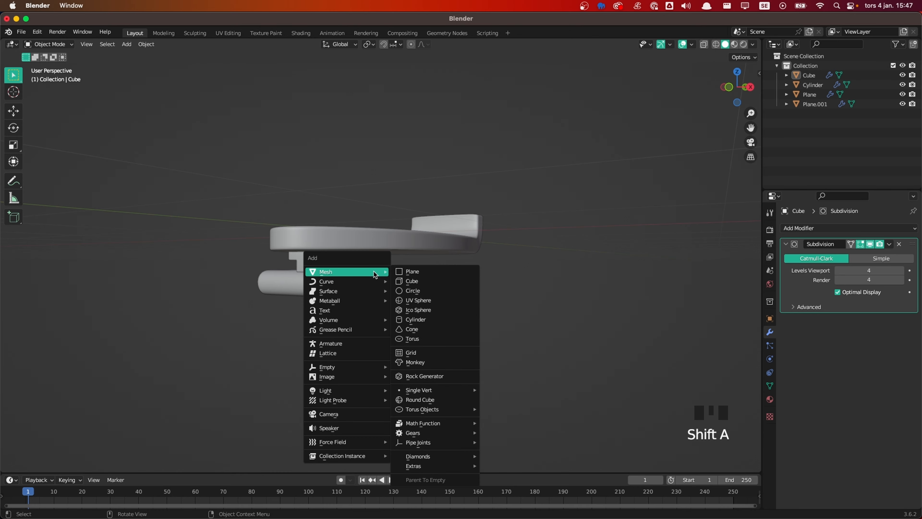
{"action": "left_click", "coordinate": [416, 319]}
{"action": "scroll", "coordinate": [469, 274], "scroll_direction": "down", "scroll_amount": 1}
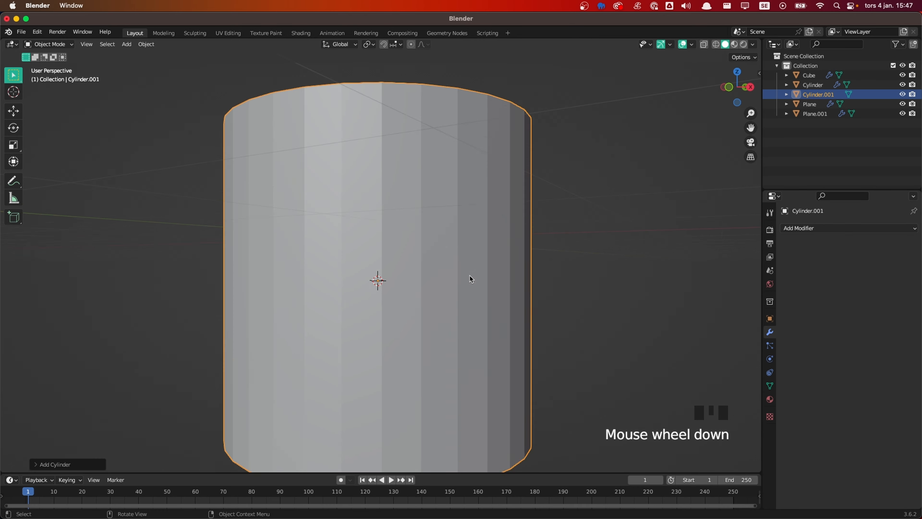
{"action": "scroll", "coordinate": [469, 274], "scroll_direction": "down", "scroll_amount": 3}
{"action": "scroll", "coordinate": [484, 279], "scroll_direction": "up", "scroll_amount": 1}
{"action": "middle_click_drag", "start_coordinate": [485, 279], "coordinate": [487, 316]}
{"action": "type", "text": "r"}
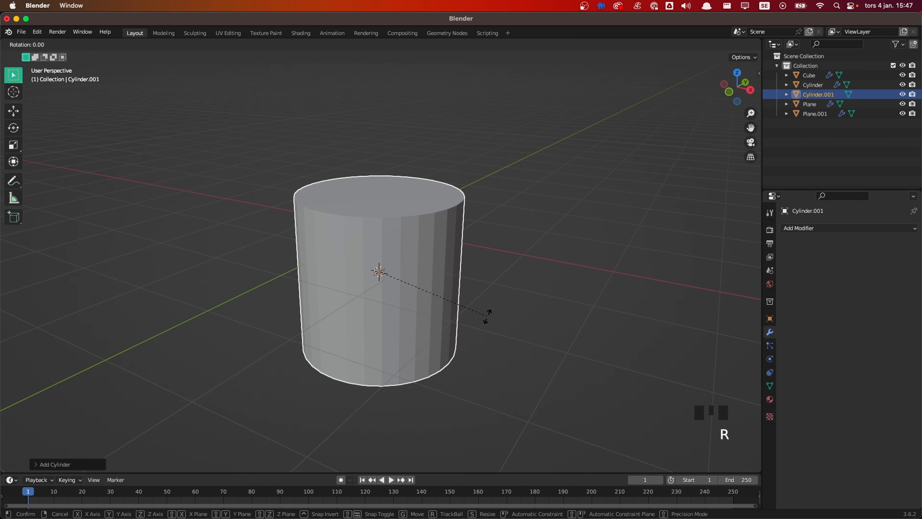
{"action": "type", "text": "y90"}
{"action": "key", "text": "Return"}
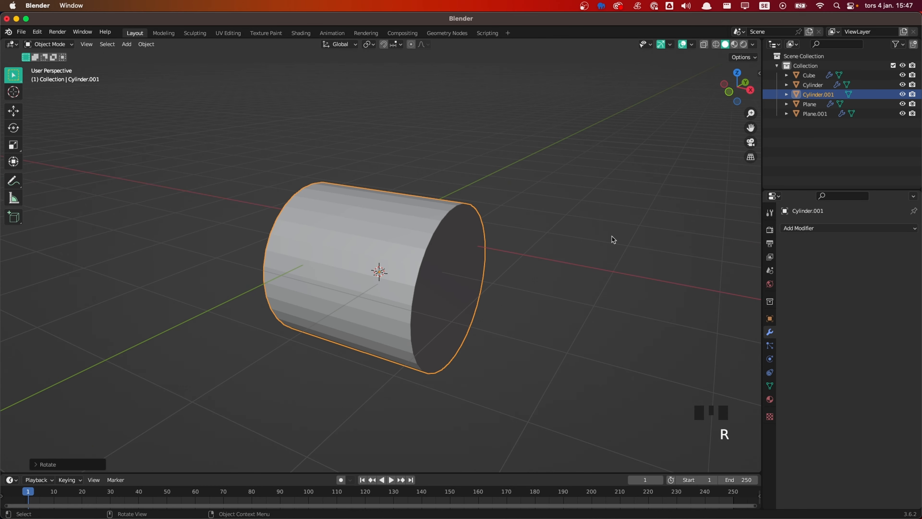
Scale the new cylinder's mesh down uniformly in Edit Mode to wheel size at the end of the bar
{"action": "key", "text": "Tab"}
{"action": "scroll", "coordinate": [646, 231], "scroll_direction": "up", "scroll_amount": 1}
{"action": "key", "text": "s"}
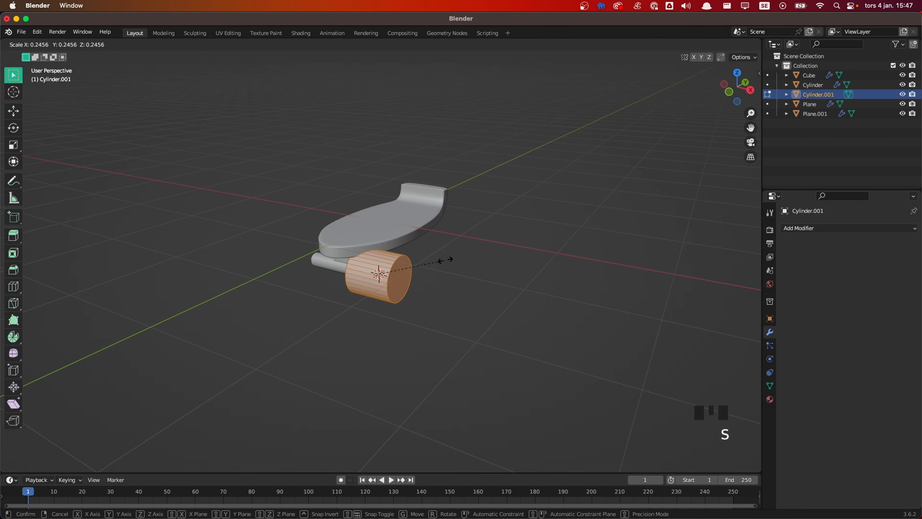
{"action": "left_click", "coordinate": [424, 263]}
{"action": "middle_click_drag", "start_coordinate": [425, 262], "coordinate": [479, 224]}
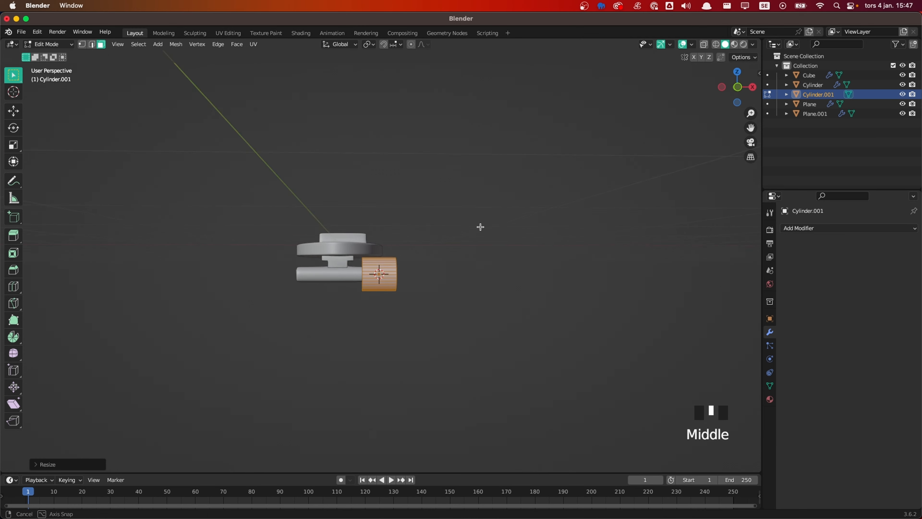
{"action": "scroll", "coordinate": [482, 226], "scroll_direction": "up", "scroll_amount": 3}
{"action": "key", "text": "s"}
{"action": "left_click", "coordinate": [480, 227]}
{"action": "left_click", "coordinate": [480, 227]}
{"action": "key", "text": "grave"}
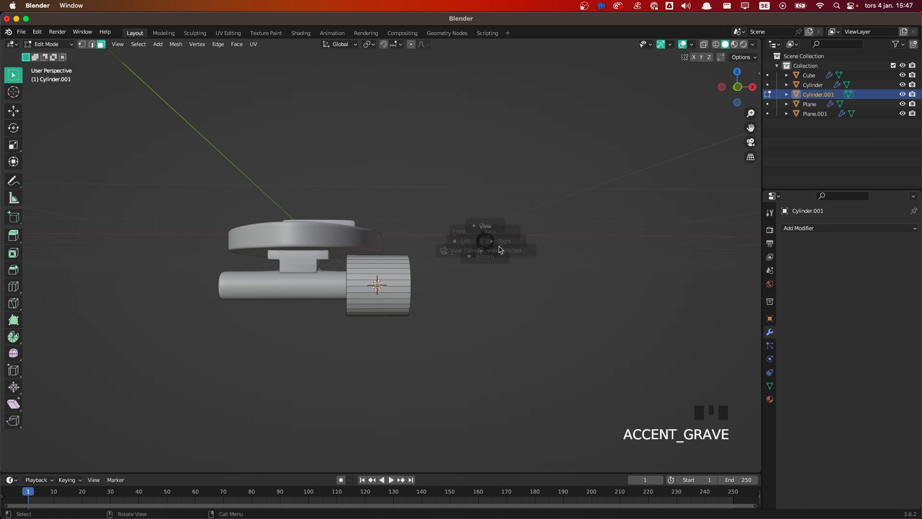
Move the wheel slightly inward along the X axis in Object Mode, judging its position on the axle bar from the front
{"action": "left_click", "coordinate": [451, 219]}
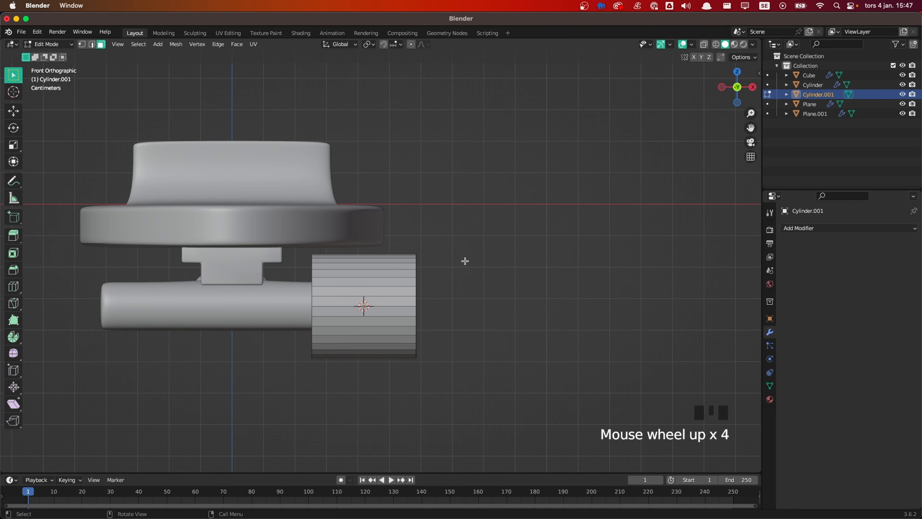
{"action": "middle_click_drag", "start_coordinate": [473, 278], "coordinate": [449, 329]}
{"action": "key", "text": "Tab"}
{"action": "key", "text": "g"}
{"action": "key", "text": "x"}
{"action": "left_click", "coordinate": [490, 296]}
Inset the wheel's outer end face in Edit Mode by about 0.03 m
{"action": "key", "text": "Tab"}
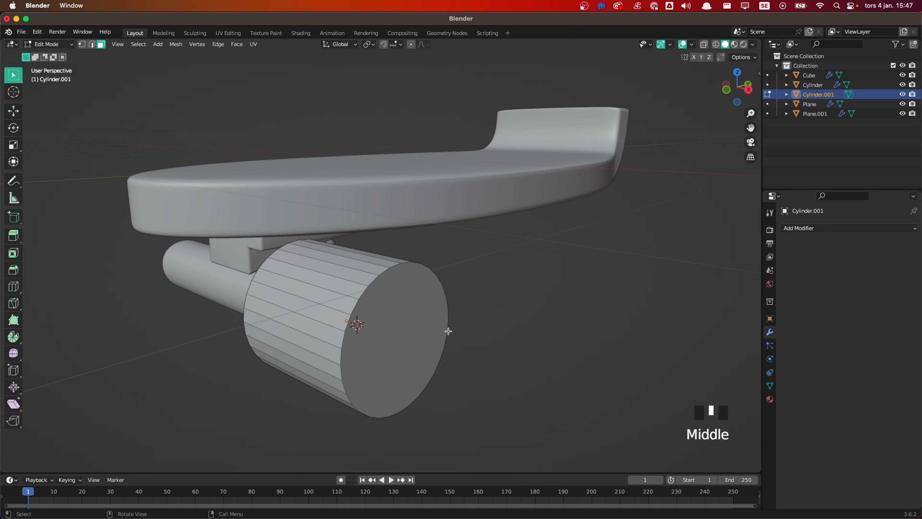
{"action": "scroll", "coordinate": [457, 326], "scroll_direction": "down", "scroll_amount": 2}
{"action": "key", "text": "3"}
{"action": "left_click", "coordinate": [396, 302]}
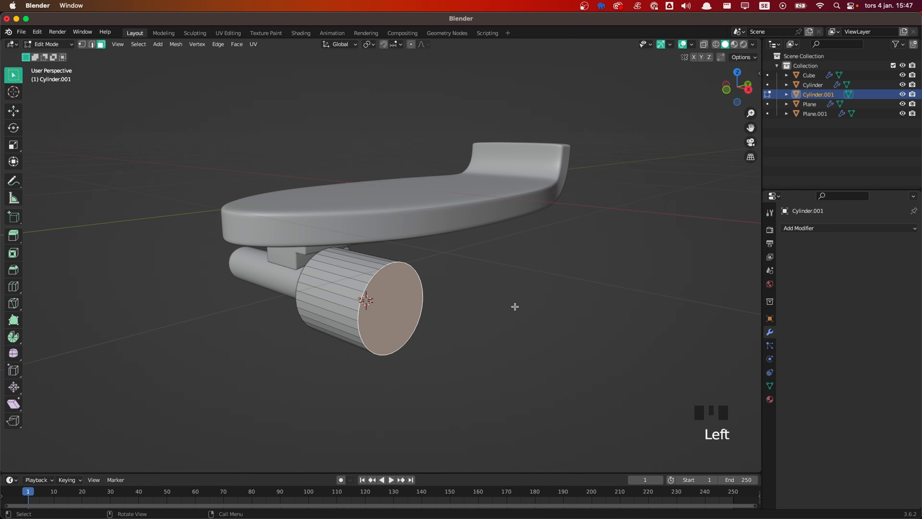
{"action": "key", "text": "i"}
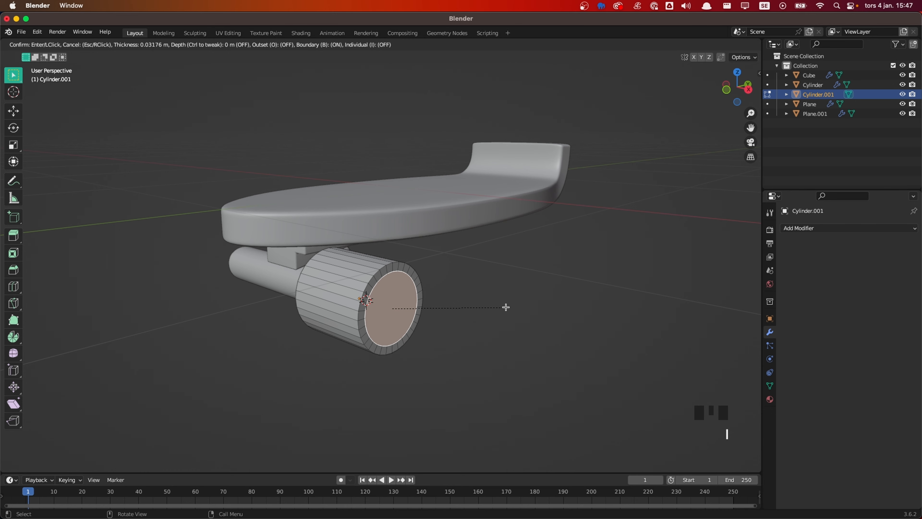
{"action": "left_click", "coordinate": [505, 307]}
Extrude the inset face about 0.07 m into the wheel and scale it to about 0.55 for a tapered recess
{"action": "key", "text": "e"}
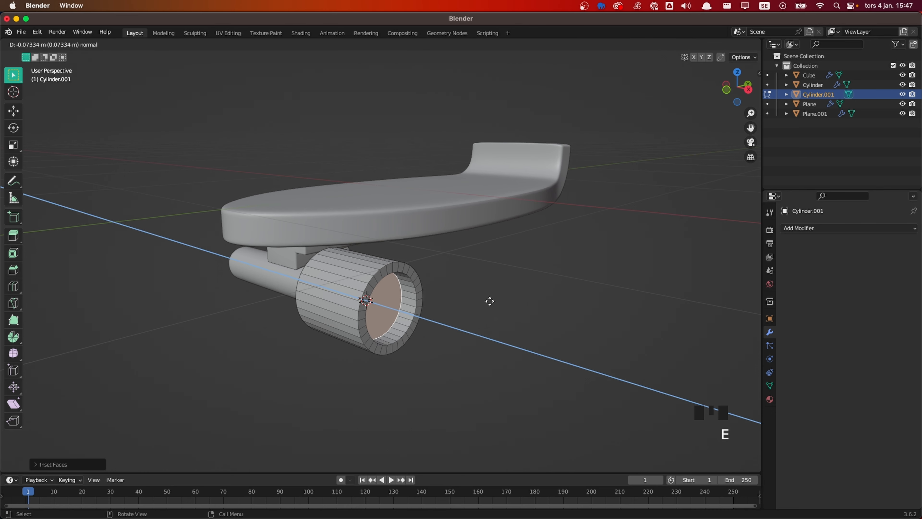
{"action": "left_click", "coordinate": [490, 302]}
{"action": "key", "text": "s"}
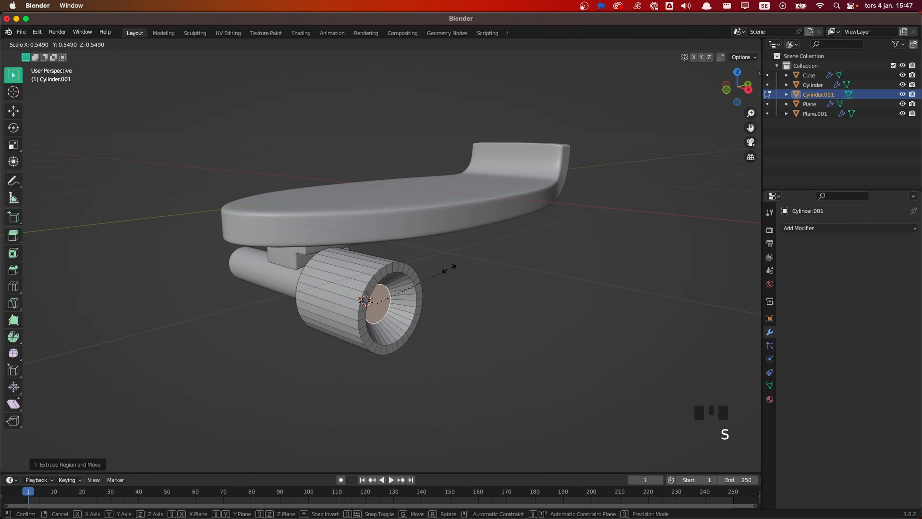
{"action": "left_click", "coordinate": [449, 269]}
Inset the wheel's inner end face around the axle bar and extrude the inset face
{"action": "middle_click_drag", "start_coordinate": [449, 269], "coordinate": [478, 290]}
{"action": "left_click", "coordinate": [327, 293]}
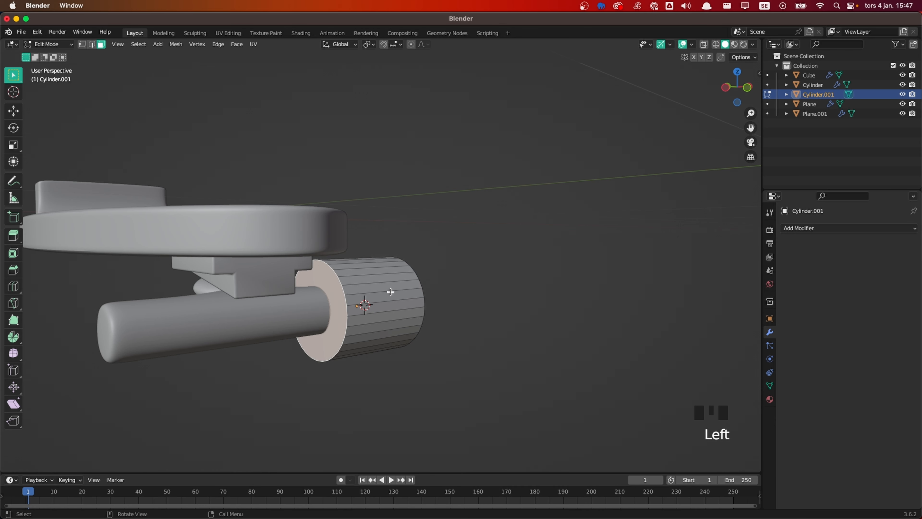
{"action": "key", "text": "i"}
{"action": "left_click", "coordinate": [503, 269]}
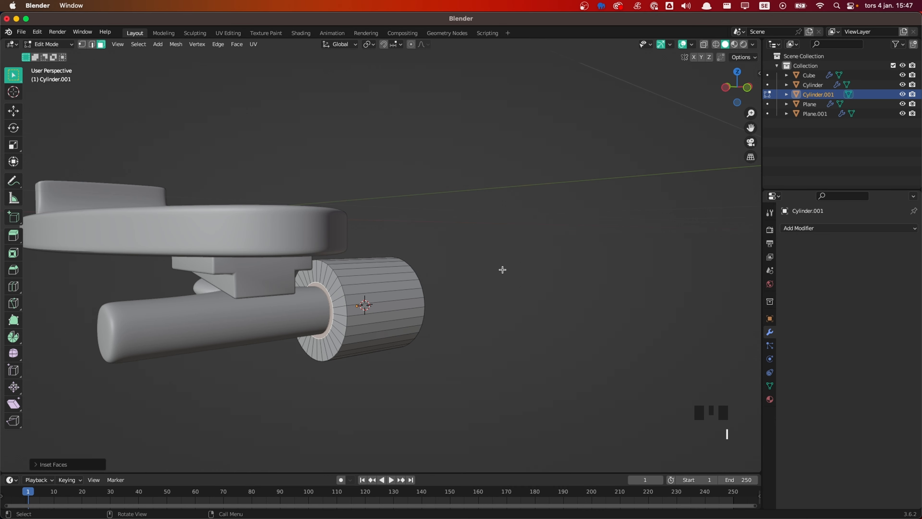
{"action": "key", "text": "e"}
{"action": "left_click", "coordinate": [517, 269]}
{"action": "key", "text": "Tab"}
Add a Bevel modifier to the wheel with an amount of 0.005 m
{"action": "middle_click_drag", "start_coordinate": [521, 271], "coordinate": [437, 311]}
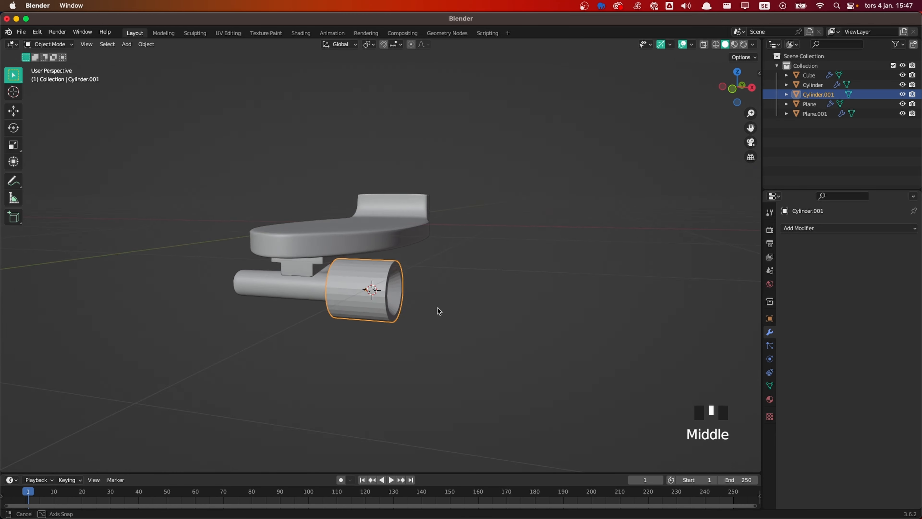
{"action": "scroll", "coordinate": [455, 312], "scroll_direction": "up", "scroll_amount": 2}
{"action": "middle_click_drag", "start_coordinate": [500, 298], "coordinate": [495, 282], "text": "shift"}
{"action": "scroll", "coordinate": [477, 293], "scroll_direction": "up", "scroll_amount": 2}
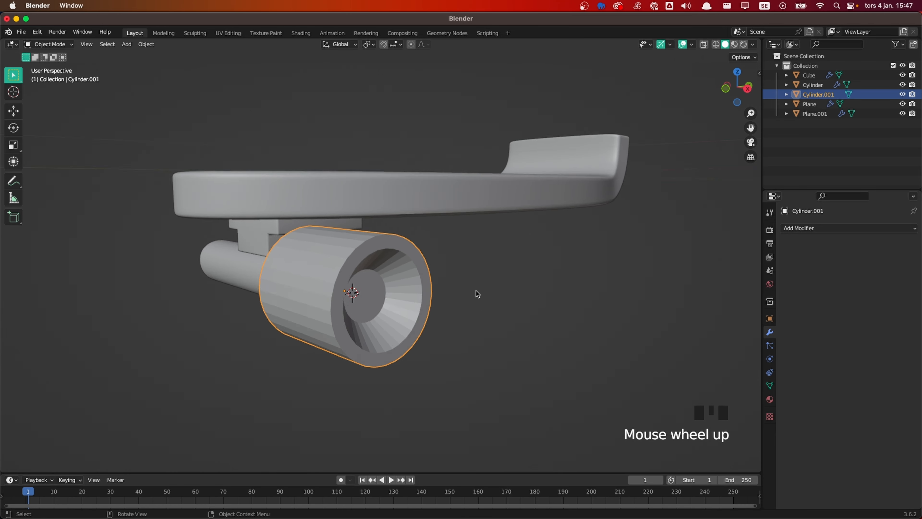
{"action": "left_click", "coordinate": [813, 227]}
{"action": "left_click", "coordinate": [723, 266]}
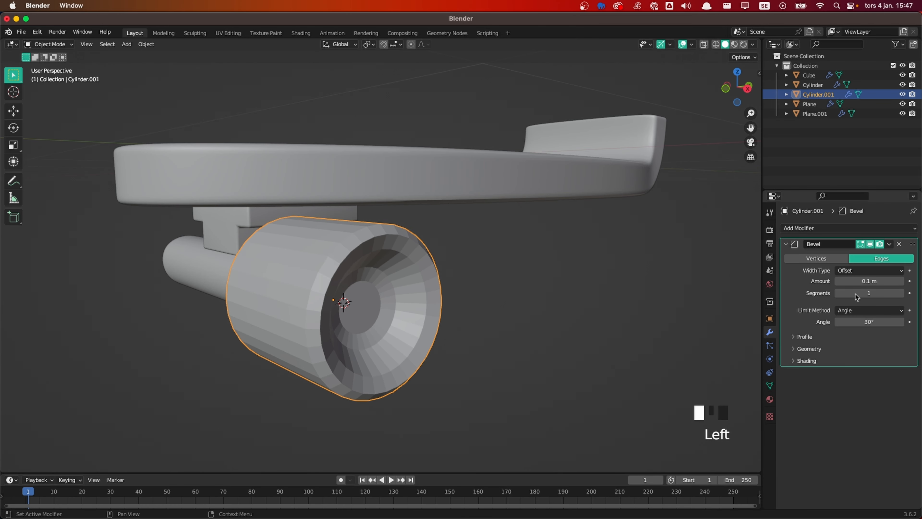
{"action": "left_click_drag", "start_coordinate": [868, 281], "coordinate": [881, 281], "text": "shift"}
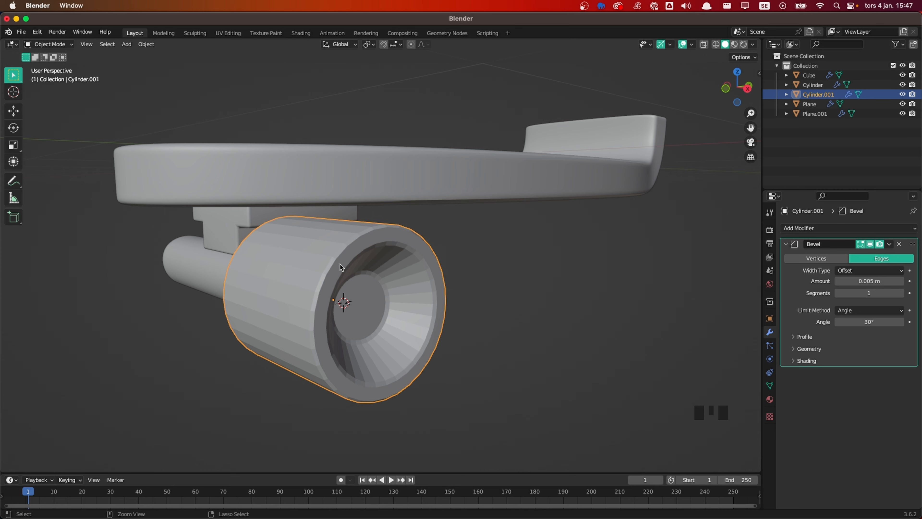
Add a level 2 Subdivision modifier to the wheel and apply Shade Auto Smooth
{"action": "key", "text": "ctrl+2"}
{"action": "right_click", "coordinate": [357, 253]}
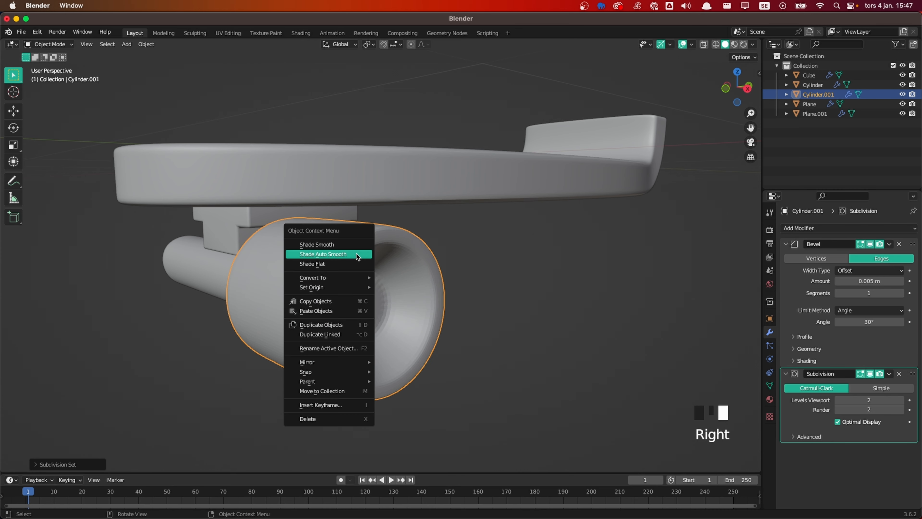
{"action": "left_click", "coordinate": [357, 253]}
Inset the flat face at the bottom of the wheel's recess by a thin margin in Edit Mode to sharpen its edge
{"action": "left_click_drag", "start_coordinate": [337, 291], "coordinate": [362, 306]}
{"action": "key", "text": "Tab"}
{"action": "key", "text": "Tab"}
{"action": "left_click", "coordinate": [409, 300]}
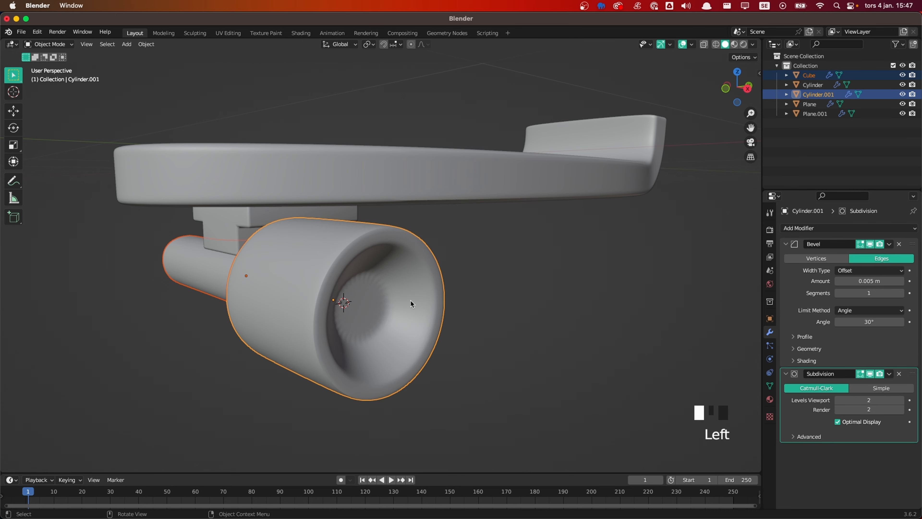
{"action": "key", "text": "Tab"}
{"action": "left_click", "coordinate": [359, 306]}
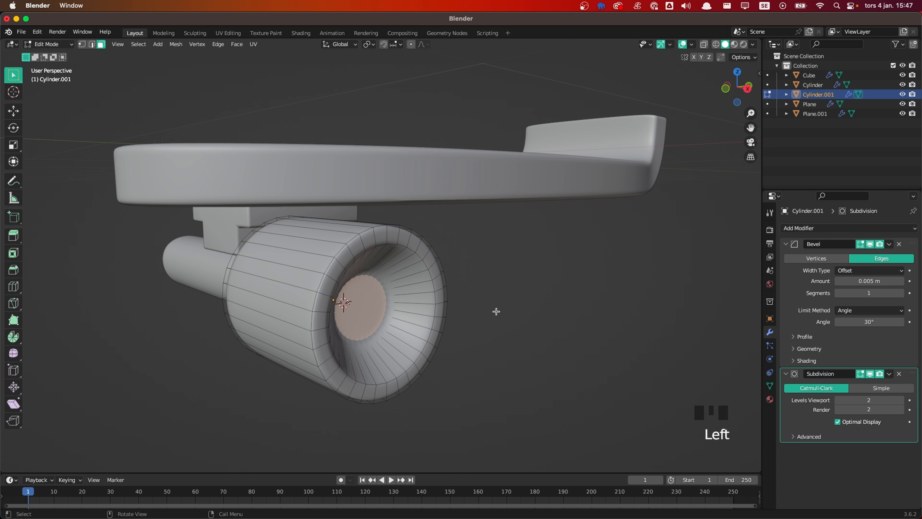
{"action": "key", "text": "i"}
{"action": "left_click", "coordinate": [524, 307]}
{"action": "key", "text": "i"}
{"action": "left_click", "coordinate": [476, 308]}
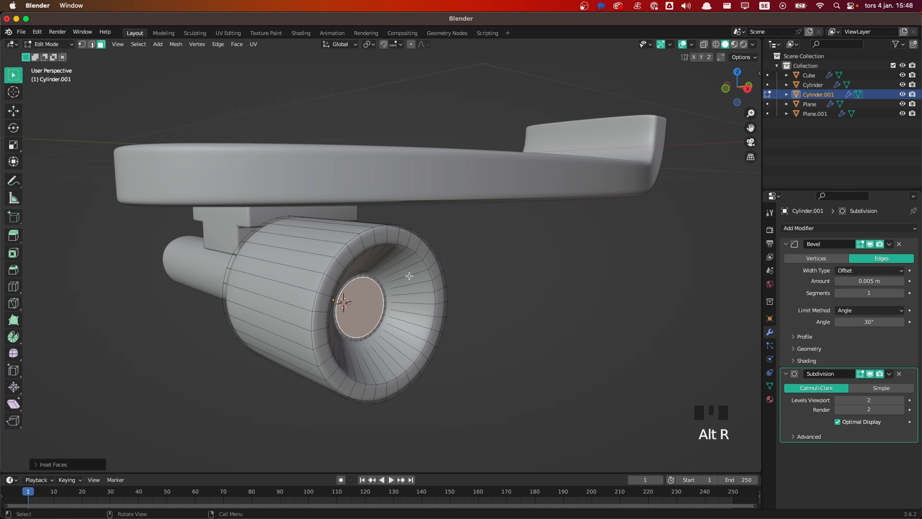
{"action": "key", "text": "r"}
{"action": "left_click", "coordinate": [435, 298]}
{"action": "key", "text": "Tab"}
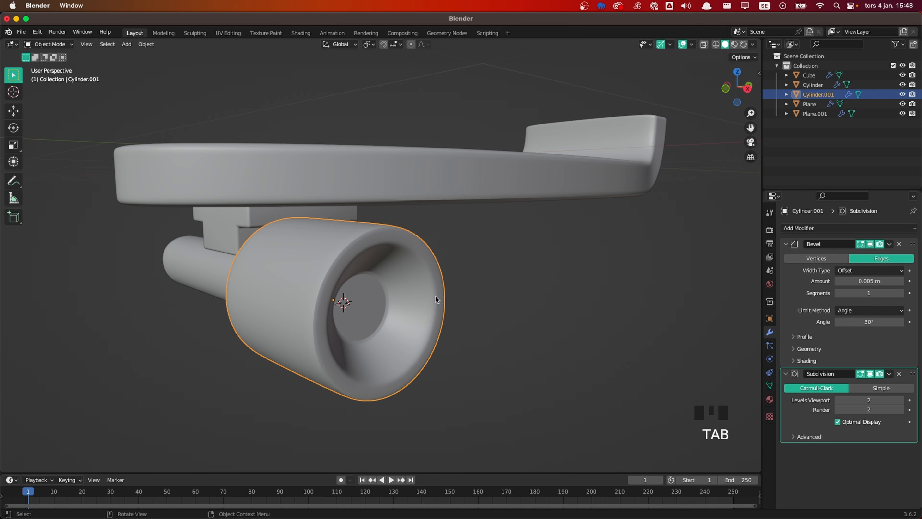
Add a cylinder with 8 vertices at the 3D cursor
{"action": "middle_click_drag", "start_coordinate": [436, 298], "coordinate": [418, 309]}
{"action": "key", "text": "shift+a"}
{"action": "mouse_move", "coordinate": [418, 306]}
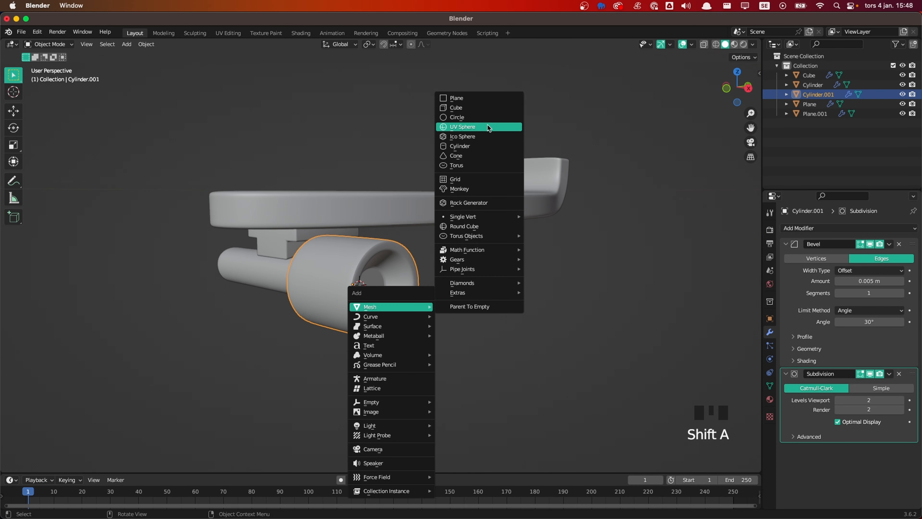
{"action": "left_click", "coordinate": [488, 146]}
{"action": "scroll", "coordinate": [514, 212], "scroll_direction": "down", "scroll_amount": 4}
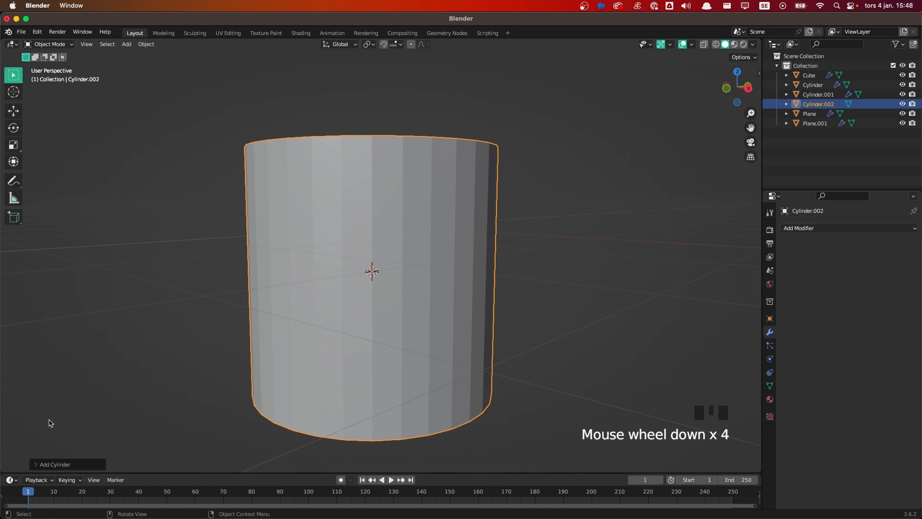
{"action": "left_click", "coordinate": [58, 464]}
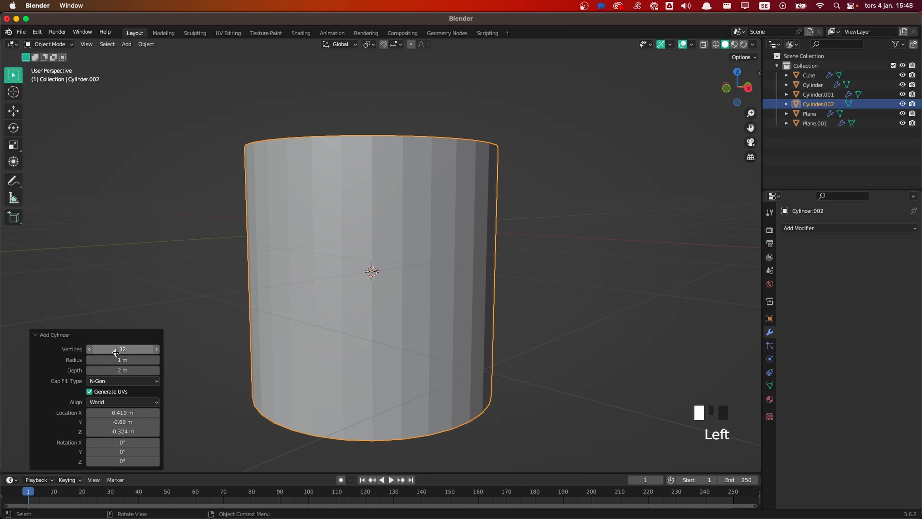
{"action": "double_click", "coordinate": [116, 351]}
{"action": "type", "text": "8"}
{"action": "key", "text": "Return"}
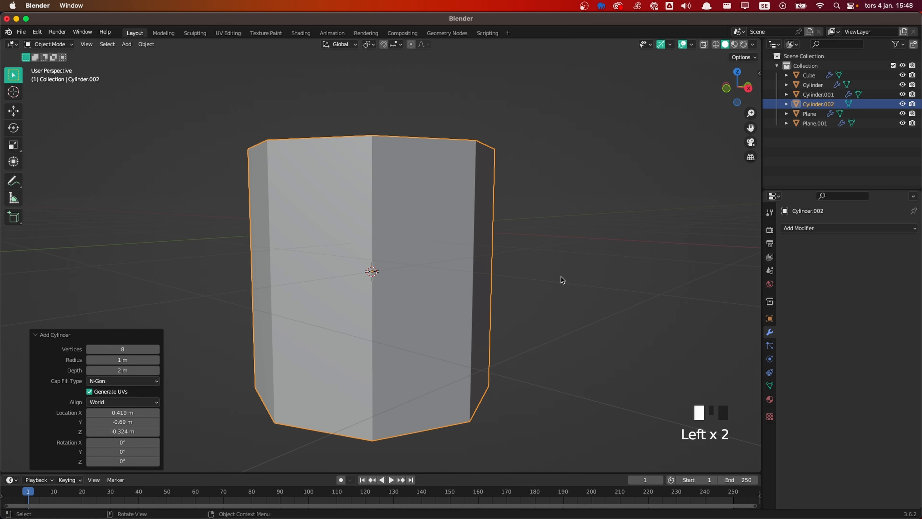
Rotate the octagonal cylinder 90 degrees around Y
{"action": "double_click", "coordinate": [439, 197]}
{"action": "type", "text": "r"}
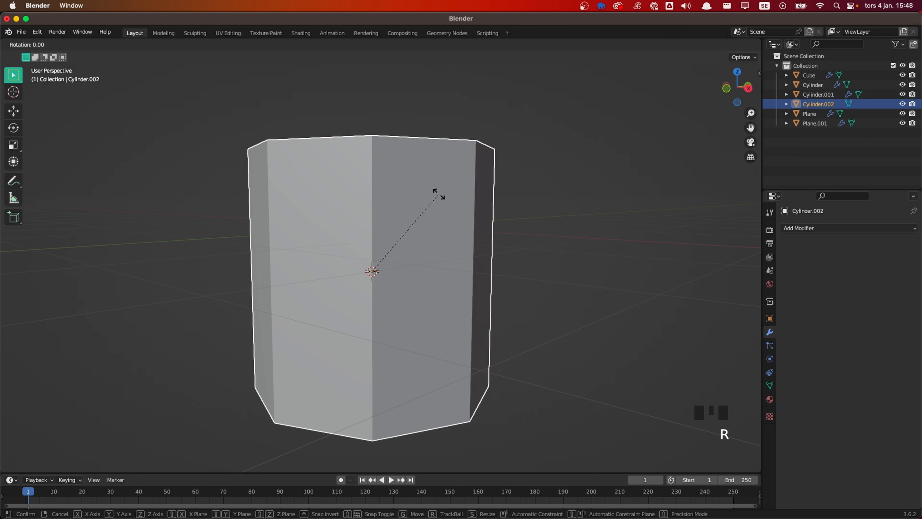
{"action": "type", "text": "y90"}
{"action": "key", "text": "Return"}
Scale the octagonal cylinder's mesh down to fit the wheel's recess and move the object about 0.041 m outward along X
{"action": "key", "text": "Tab"}
{"action": "key", "text": "s"}
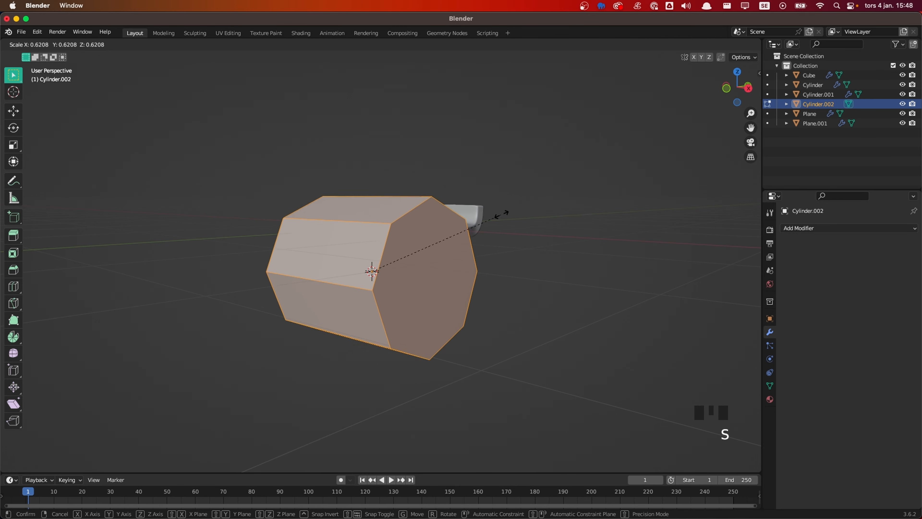
{"action": "left_click", "coordinate": [429, 274]}
{"action": "scroll", "coordinate": [429, 276], "scroll_direction": "up", "scroll_amount": 3}
{"action": "key", "text": "s"}
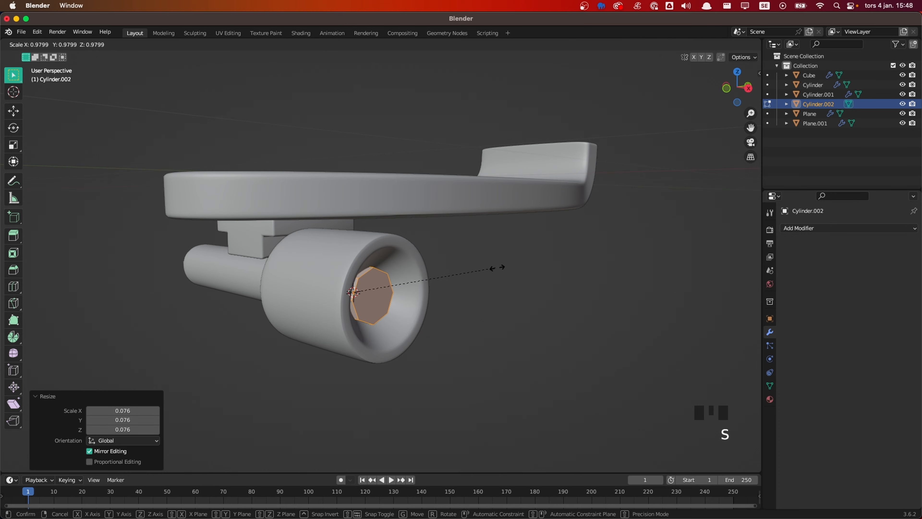
{"action": "left_click", "coordinate": [482, 272]}
{"action": "key", "text": "g"}
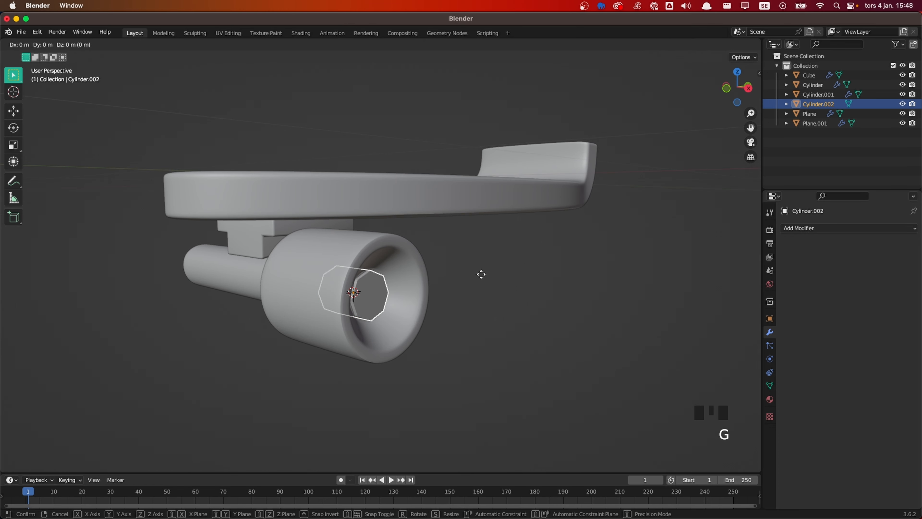
{"action": "key", "text": "x"}
{"action": "left_click", "coordinate": [491, 280]}
Add a Bevel modifier to the octagonal cylinder with 4 segments and an amount of 0.005 m
{"action": "middle_click_drag", "start_coordinate": [524, 319], "coordinate": [465, 311]}
{"action": "scroll", "coordinate": [651, 279], "scroll_direction": "up", "scroll_amount": 2}
{"action": "left_click", "coordinate": [824, 229]}
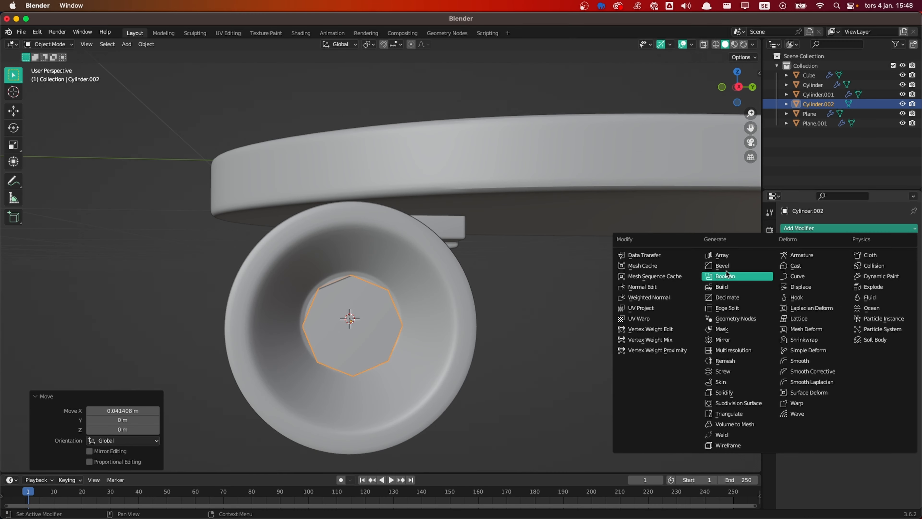
{"action": "left_click", "coordinate": [725, 271]}
{"action": "left_click", "coordinate": [882, 293]}
{"action": "key", "text": "Tab"}
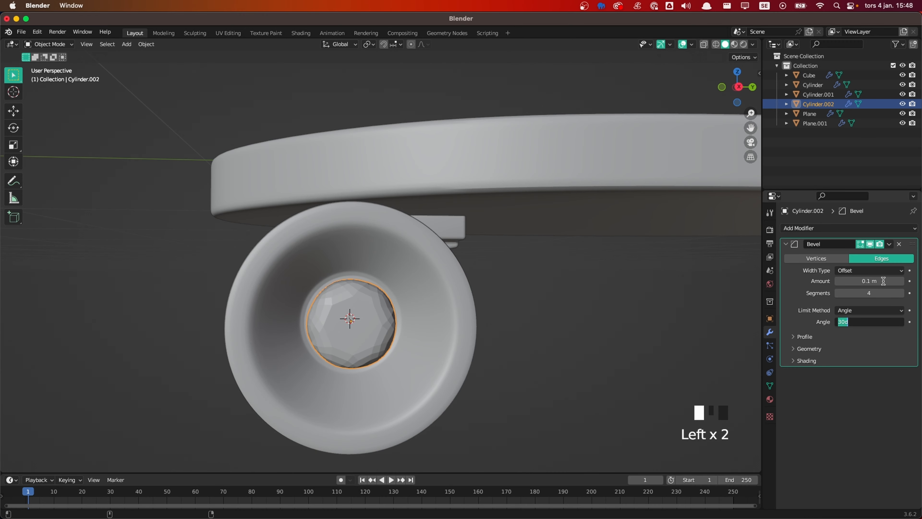
{"action": "left_click", "coordinate": [883, 282]}
{"action": "left_click_drag", "start_coordinate": [882, 281], "coordinate": [852, 281], "text": "shift"}
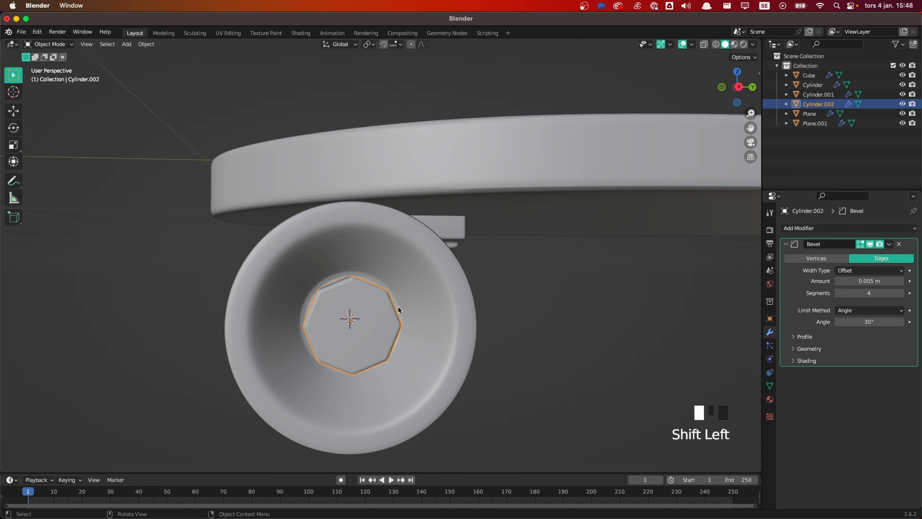
Give the octagonal cylinder a level 2 Subdivision modifier and Shade Auto Smooth, and deselect it
{"action": "key", "text": "ctrl+2"}
{"action": "right_click", "coordinate": [356, 319]}
{"action": "left_click", "coordinate": [356, 320]}
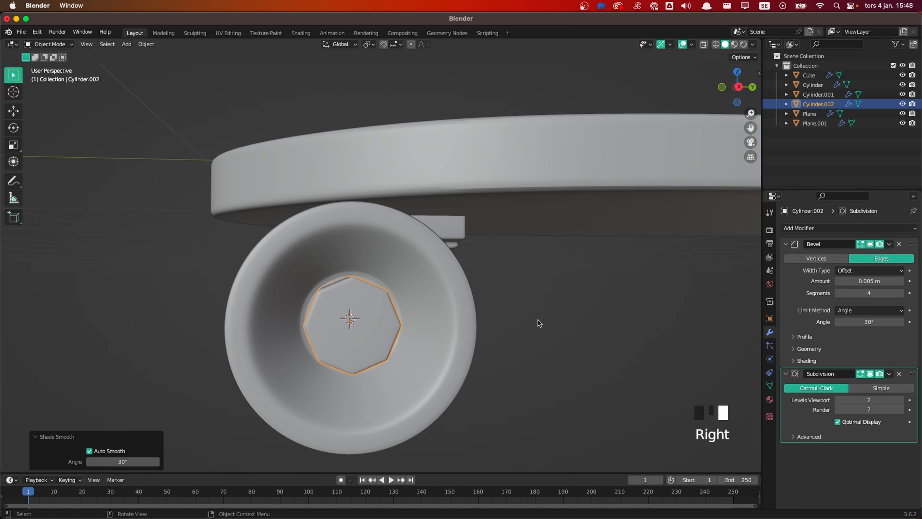
{"action": "left_click", "coordinate": [420, 337]}
Add another cylinder at the 3D cursor with 32 vertices
{"action": "scroll", "coordinate": [420, 338], "scroll_direction": "down", "scroll_amount": 3}
{"action": "middle_click_drag", "start_coordinate": [420, 337], "coordinate": [411, 300]}
{"action": "key", "text": "shift+a"}
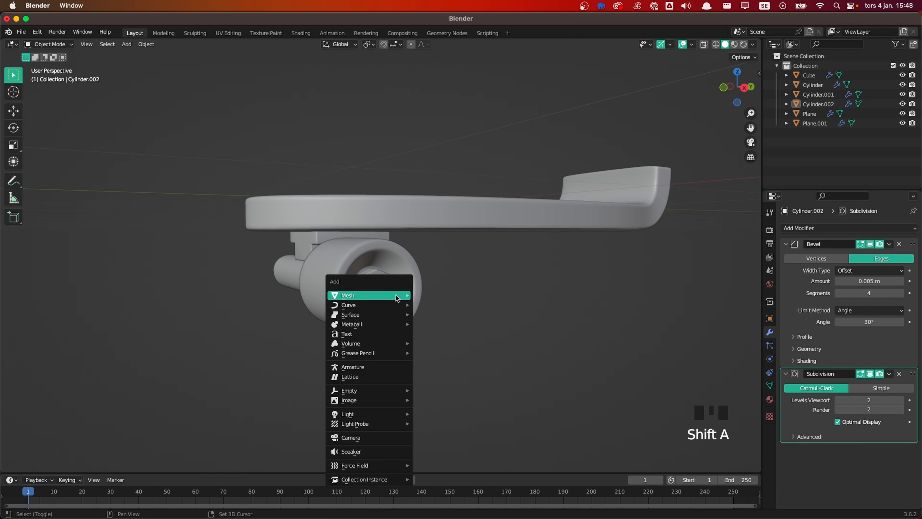
{"action": "mouse_move", "coordinate": [411, 300]}
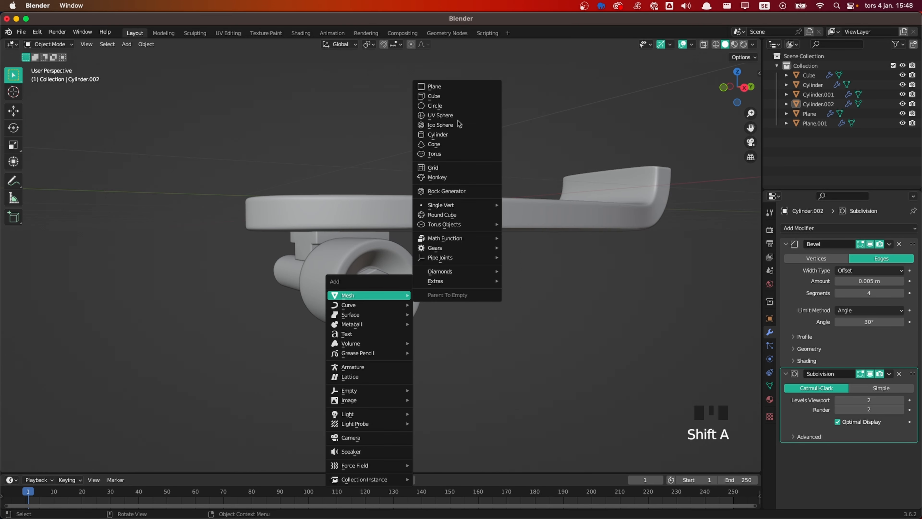
{"action": "left_click", "coordinate": [458, 135]}
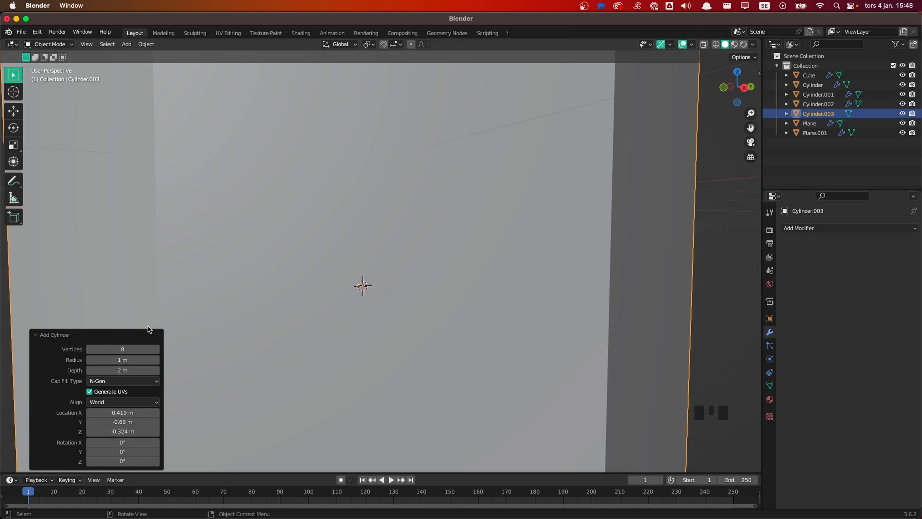
{"action": "left_click", "coordinate": [122, 349]}
{"action": "type", "text": "32"}
{"action": "key", "text": "Tab"}
{"action": "left_click", "coordinate": [401, 316]}
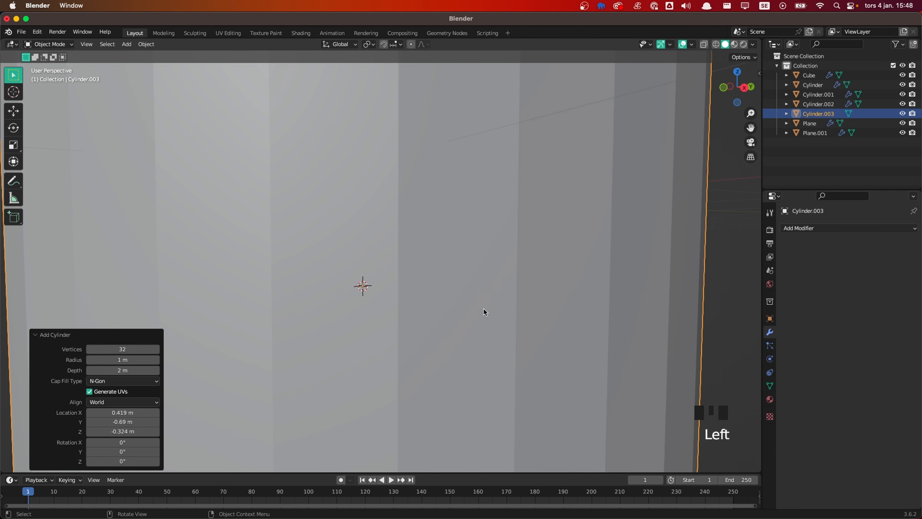
Rotate the 32-vertex cylinder 90 degrees around Y and scale its mesh uniformly to 0.1 in Edit Mode
{"action": "scroll", "coordinate": [486, 298], "scroll_direction": "down", "scroll_amount": 6}
{"action": "scroll", "coordinate": [496, 285], "scroll_direction": "up", "scroll_amount": 2}
{"action": "type", "text": "ry90"}
{"action": "key", "text": "Return"}
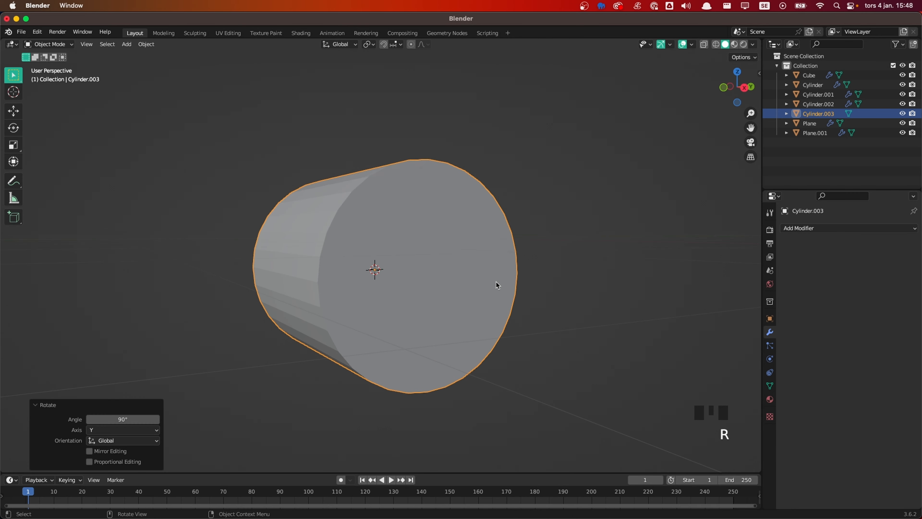
{"action": "key", "text": "Tab"}
{"action": "key", "text": "s"}
{"action": "left_click", "coordinate": [401, 275]}
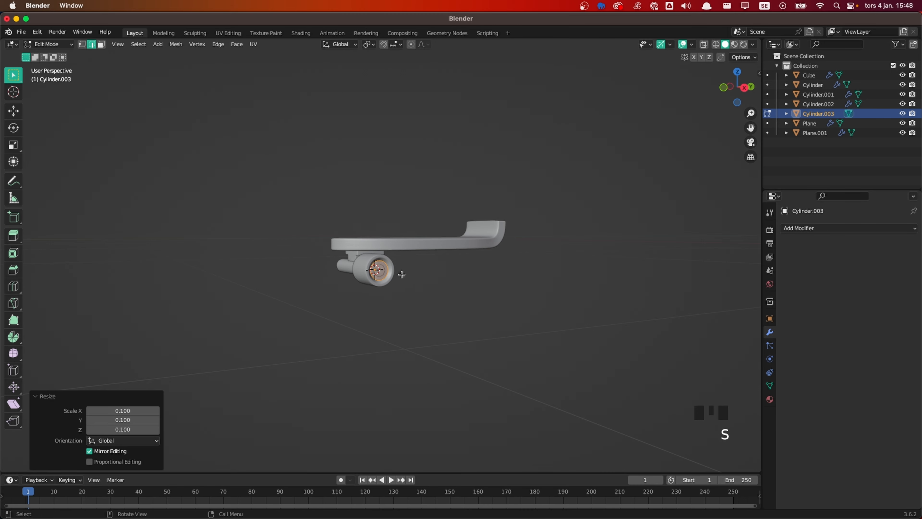
Scale the round cylinder's mesh uniformly to about 0.437 and move the object along X so it protrudes from the octagonal nut
{"action": "scroll", "coordinate": [430, 265], "scroll_direction": "up", "scroll_amount": 9}
{"action": "key", "text": "s"}
{"action": "left_click", "coordinate": [400, 276]}
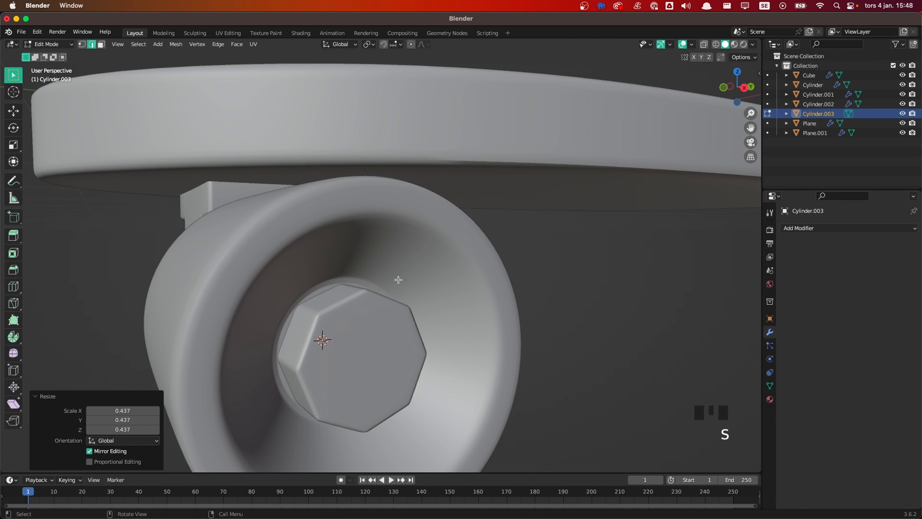
{"action": "key", "text": "Tab"}
{"action": "key", "text": "g"}
{"action": "key", "text": "x"}
{"action": "left_click", "coordinate": [432, 316]}
Scale the protruding round cylinder's mesh down uniformly to about 0.76 in Edit Mode and return to Object Mode
{"action": "key", "text": "Tab"}
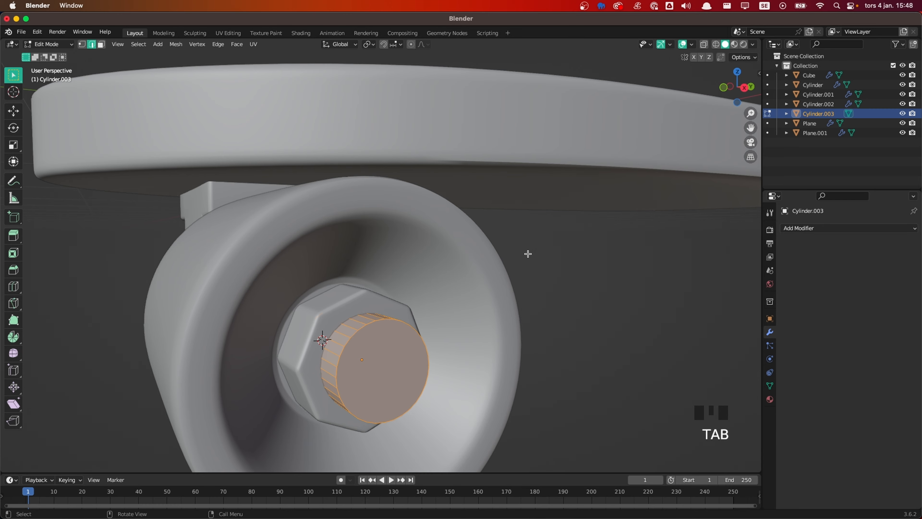
{"action": "key", "text": "s"}
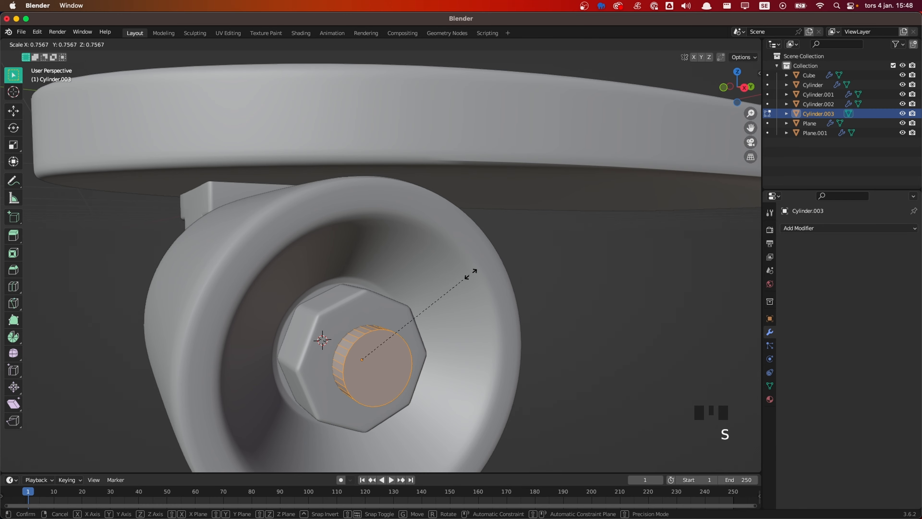
{"action": "left_click", "coordinate": [473, 274]}
{"action": "middle_click_drag", "start_coordinate": [473, 275], "coordinate": [488, 326]}
{"action": "scroll", "coordinate": [421, 317], "scroll_direction": "down", "scroll_amount": 3}
{"action": "middle_click_drag", "start_coordinate": [422, 317], "coordinate": [460, 355]}
{"action": "scroll", "coordinate": [408, 328], "scroll_direction": "up", "scroll_amount": 3}
{"action": "key", "text": "Tab"}
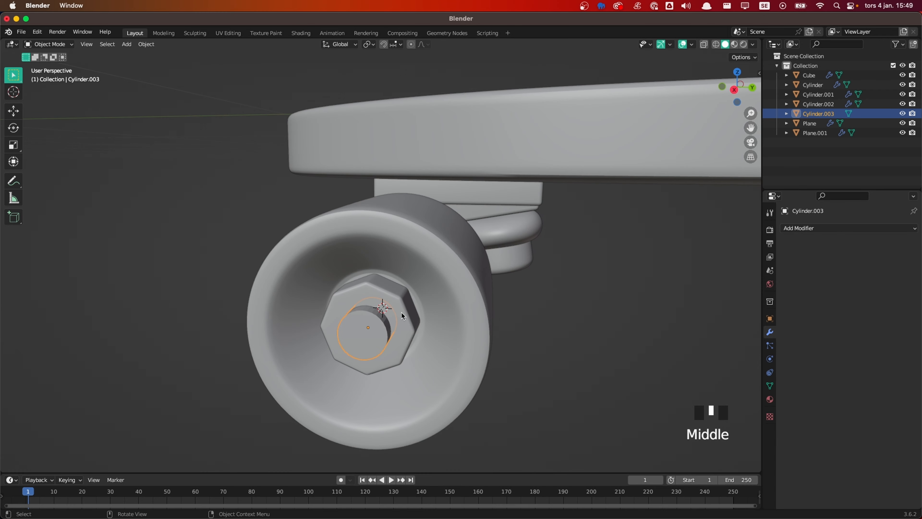
Copy the octagonal nut's Bevel and Subdivision modifiers to the round cylinder in front of it
{"action": "left_click", "coordinate": [404, 336], "text": "shift"}
{"action": "scroll", "coordinate": [406, 324], "scroll_direction": "up", "scroll_amount": 2}
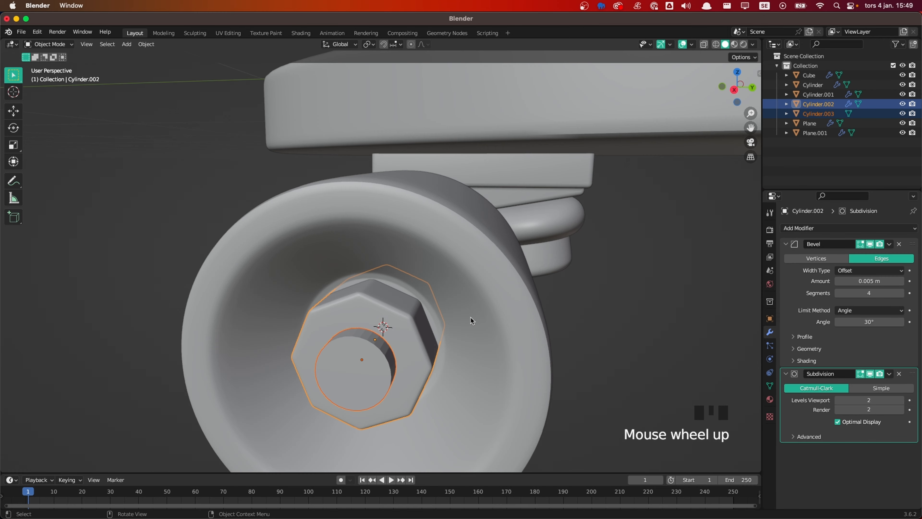
{"action": "key", "text": "ctrl+l"}
{"action": "mouse_move", "coordinate": [472, 321]}
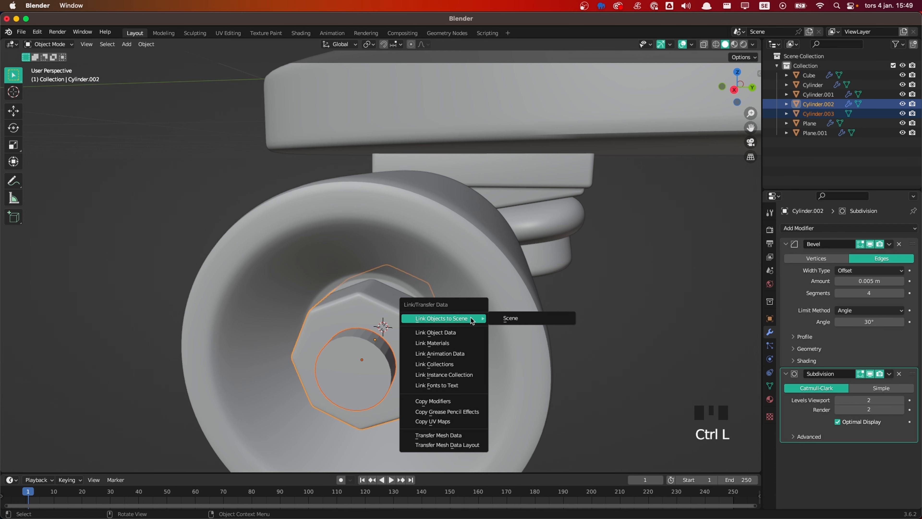
{"action": "key", "text": "p"}
{"action": "left_click", "coordinate": [365, 332]}
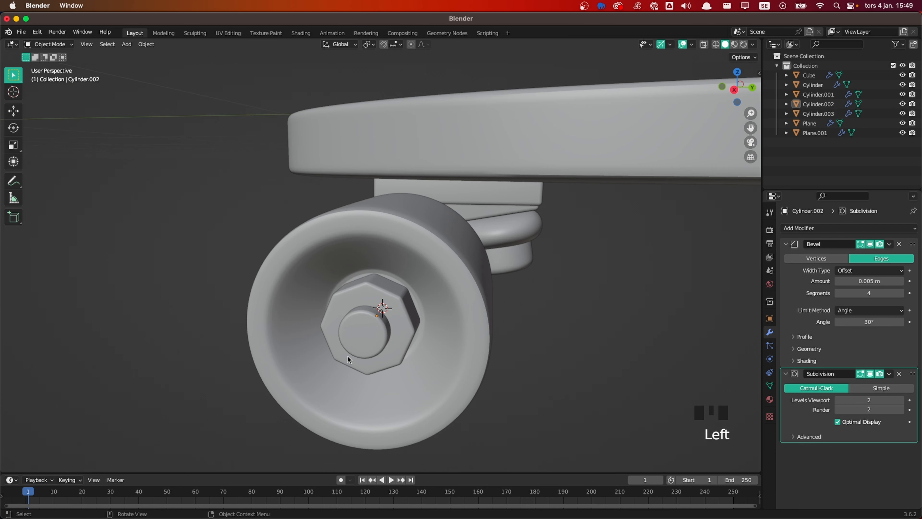
Apply smooth shading to the round cylinder at the wheel's centre and deselect it
{"action": "left_click", "coordinate": [364, 332]}
{"action": "right_click", "coordinate": [363, 320]}
{"action": "left_click", "coordinate": [487, 365]}
{"action": "middle_click_drag", "start_coordinate": [487, 365], "coordinate": [549, 295]}
{"action": "scroll", "coordinate": [512, 343], "scroll_direction": "down", "scroll_amount": 2}
{"action": "scroll", "coordinate": [334, 293], "scroll_direction": "up", "scroll_amount": 3}
Add a Mirror modifier to the truck's base block under the deck, with the deck as the mirror object
{"action": "left_click", "coordinate": [252, 228]}
{"action": "middle_click_drag", "start_coordinate": [251, 228], "coordinate": [334, 277]}
{"action": "scroll", "coordinate": [488, 284], "scroll_direction": "down", "scroll_amount": 2}
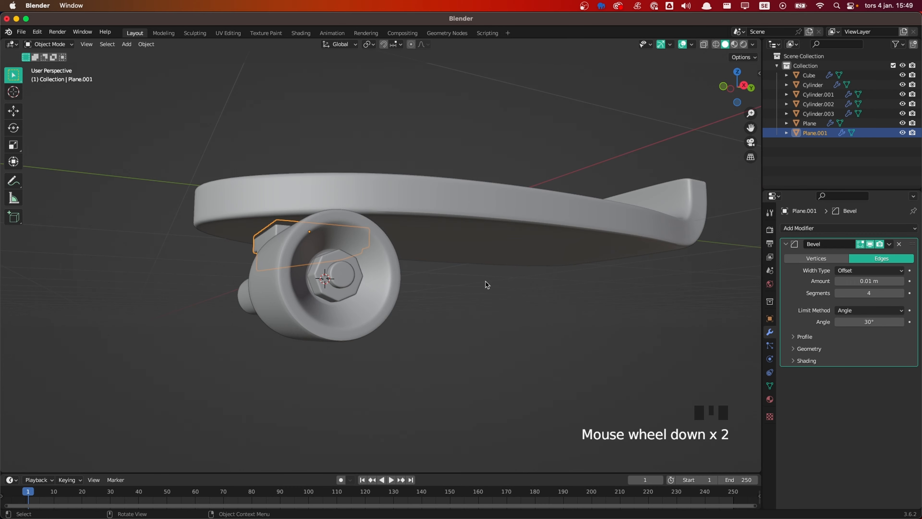
{"action": "middle_click_drag", "start_coordinate": [488, 284], "coordinate": [440, 291]}
{"action": "left_click", "coordinate": [827, 228]}
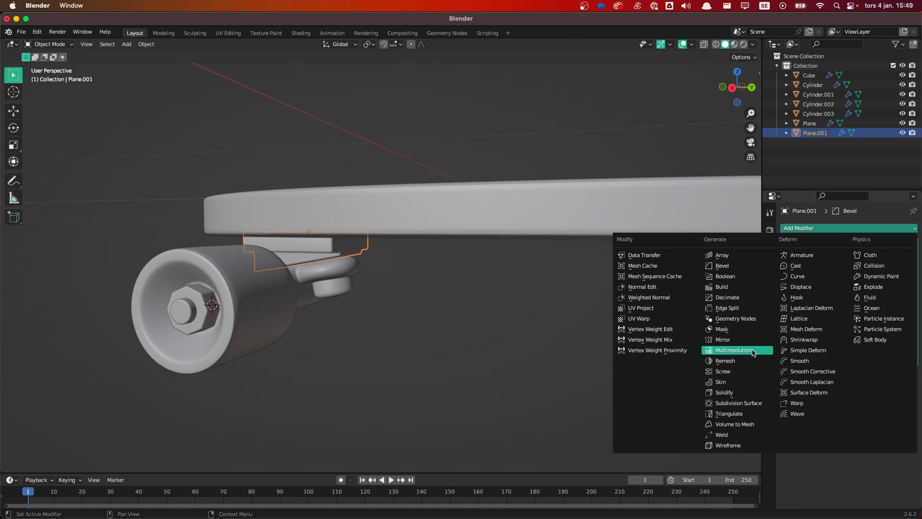
{"action": "left_click", "coordinate": [742, 340]}
{"action": "middle_click_drag", "start_coordinate": [593, 354], "coordinate": [461, 361], "text": "shift"}
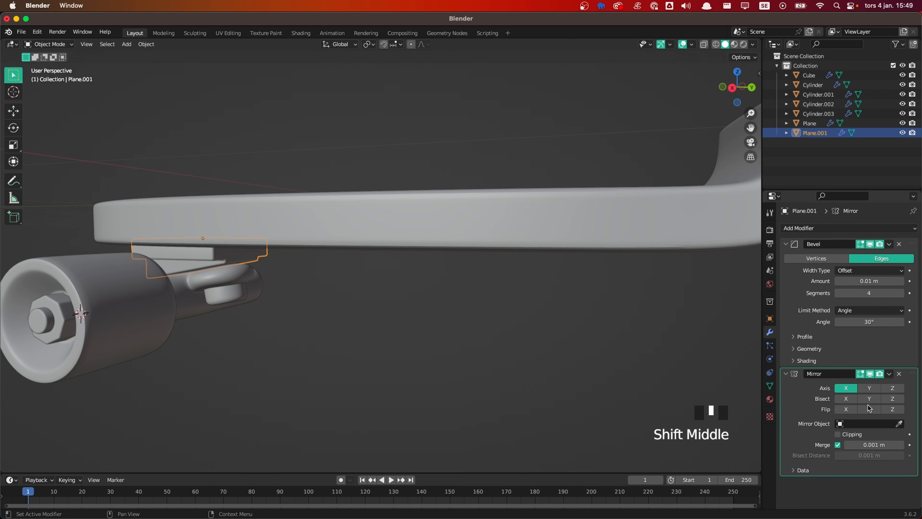
{"action": "left_click", "coordinate": [900, 424]}
{"action": "left_click", "coordinate": [529, 230]}
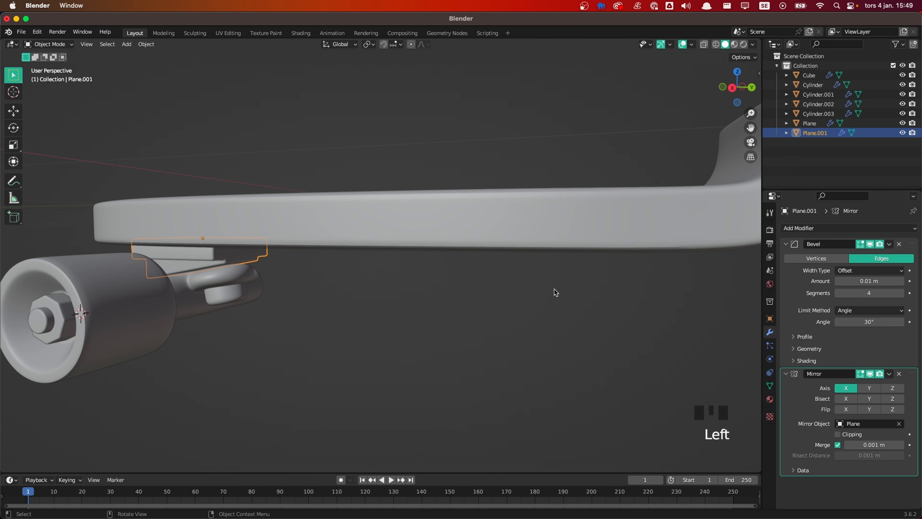
Set the base block's Mirror modifier to the Y axis only
{"action": "scroll", "coordinate": [535, 311], "scroll_direction": "down", "scroll_amount": 3}
{"action": "middle_click_drag", "start_coordinate": [535, 311], "coordinate": [808, 406]}
{"action": "left_click", "coordinate": [869, 388]}
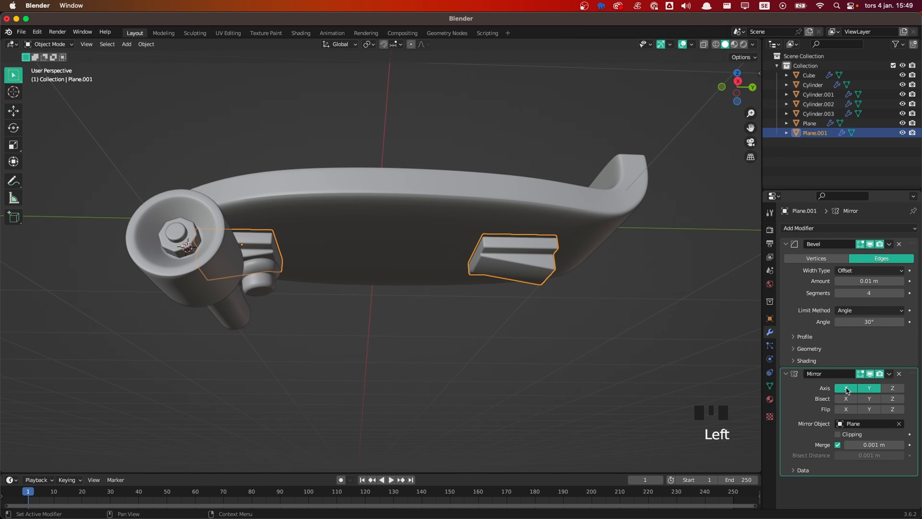
{"action": "left_click", "coordinate": [846, 388]}
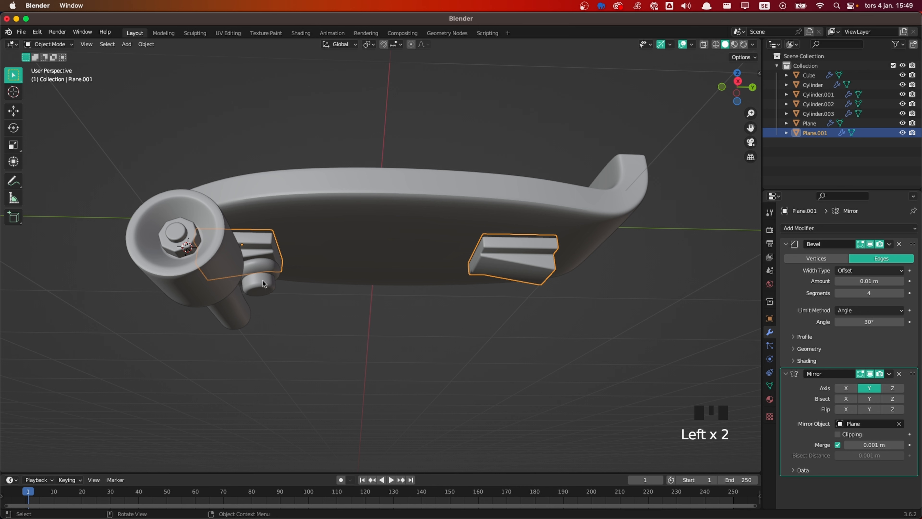
Mirror the axle hanger across the Y axis only with a Mirror modifier that uses the deck as mirror object
{"action": "left_click", "coordinate": [264, 269]}
{"action": "left_click", "coordinate": [852, 228]}
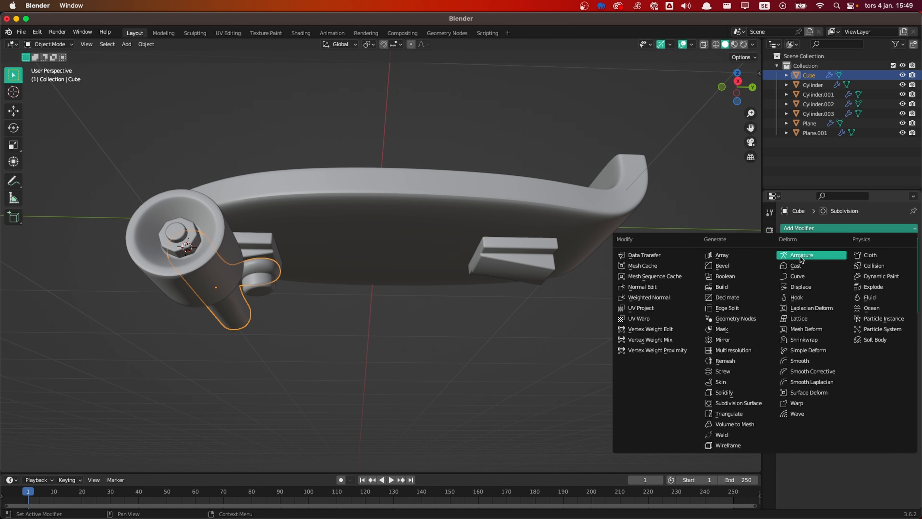
{"action": "left_click", "coordinate": [741, 340]}
{"action": "left_click", "coordinate": [898, 370]}
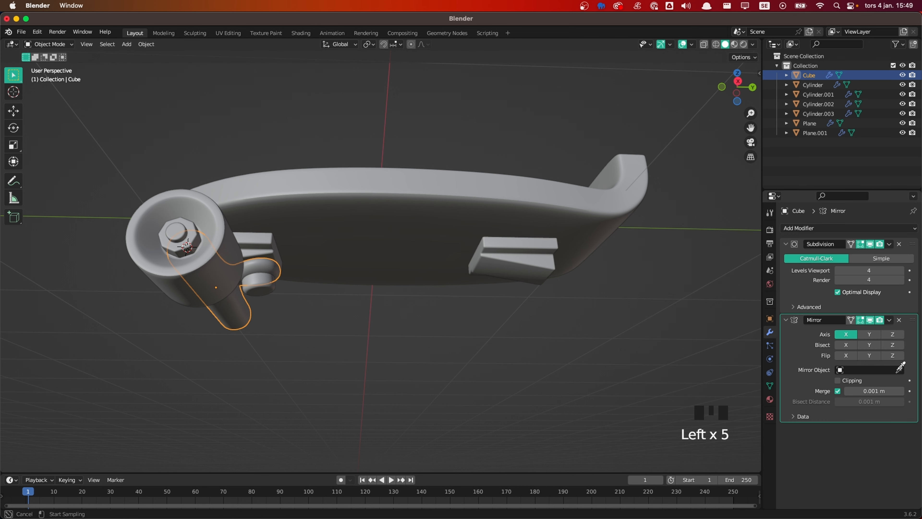
{"action": "left_click", "coordinate": [399, 197]}
{"action": "left_click", "coordinate": [871, 334]}
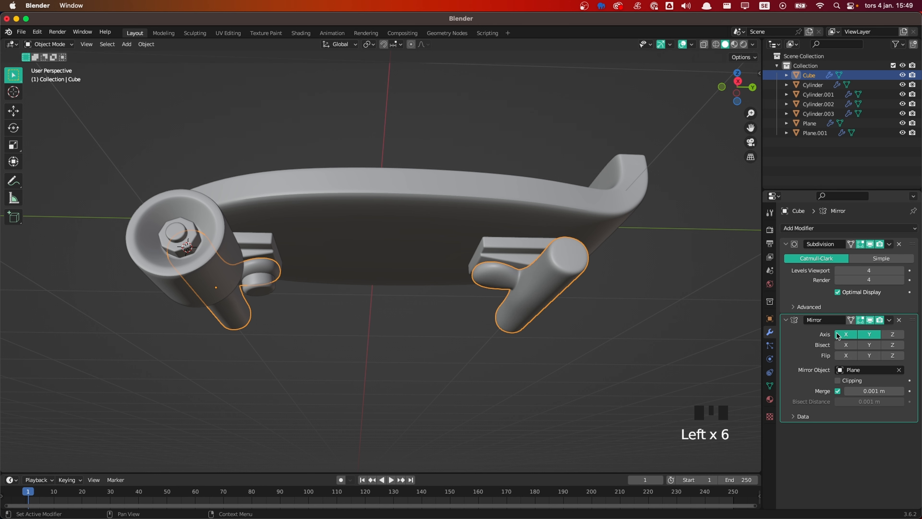
Give the small bolt cylinder under the truck a Mirror modifier on Y only, with the deck as mirror object
{"action": "left_click", "coordinate": [270, 286]}
{"action": "left_click_drag", "start_coordinate": [842, 228], "coordinate": [733, 341]}
{"action": "left_click", "coordinate": [414, 233]}
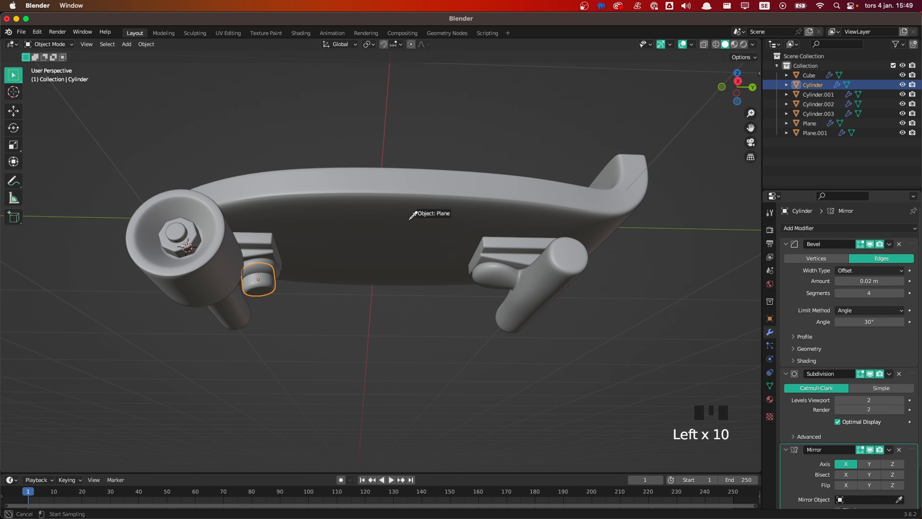
{"action": "left_click", "coordinate": [869, 463]}
{"action": "left_click", "coordinate": [846, 464]}
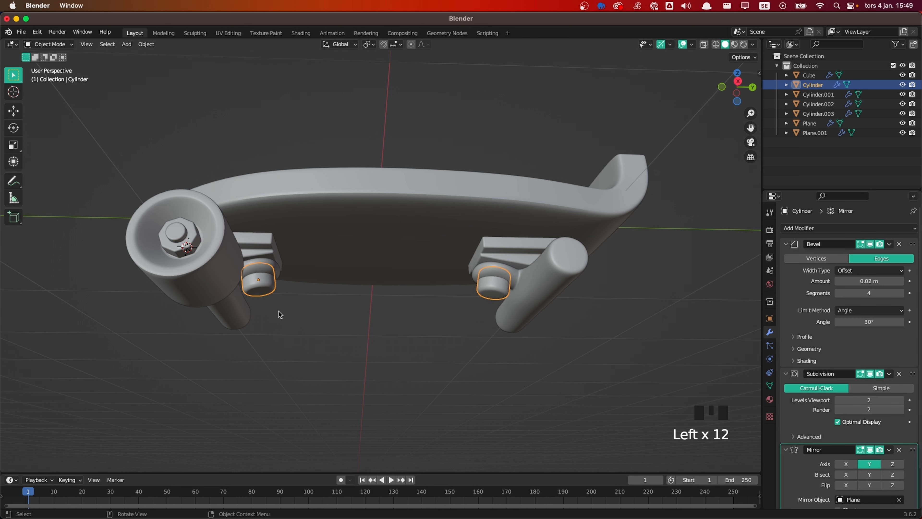
Mirror the wheel across both X and Y with a Mirror modifier that uses the deck as mirror object
{"action": "left_click", "coordinate": [205, 277]}
{"action": "left_click", "coordinate": [808, 228]}
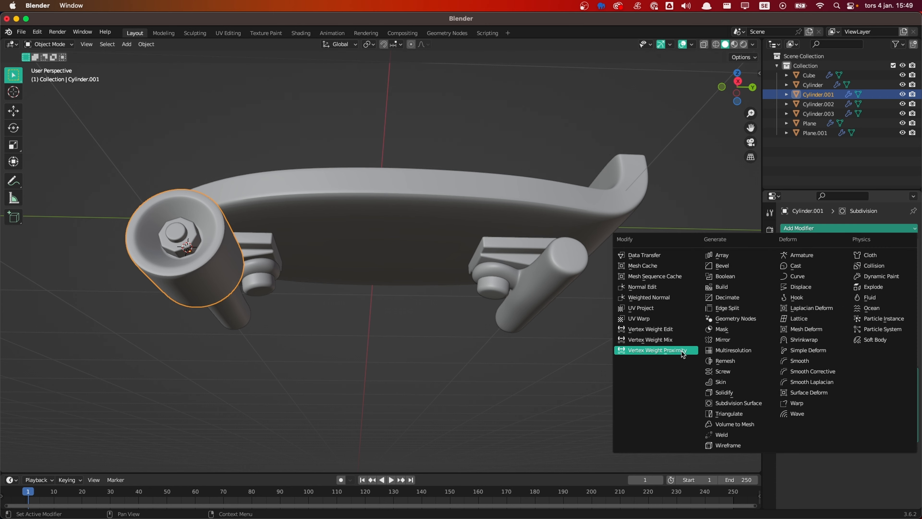
{"action": "left_click", "coordinate": [722, 339]}
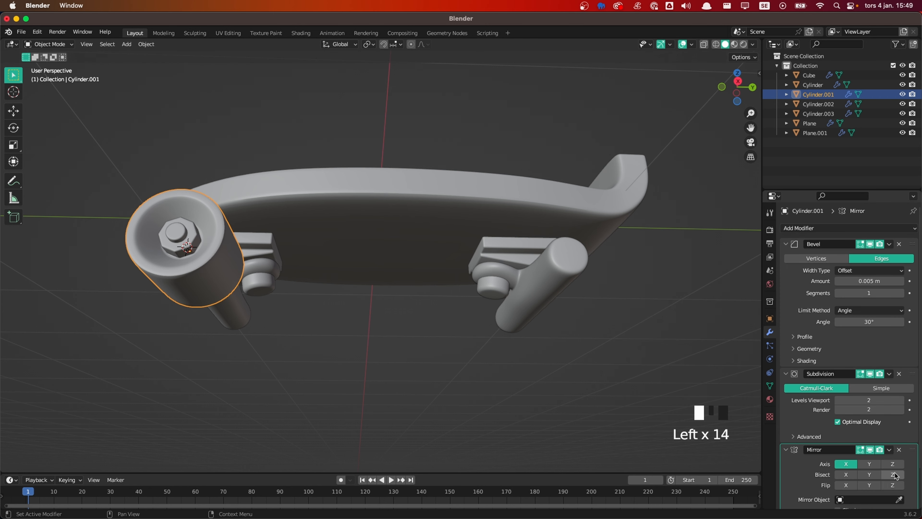
{"action": "left_click", "coordinate": [438, 254]}
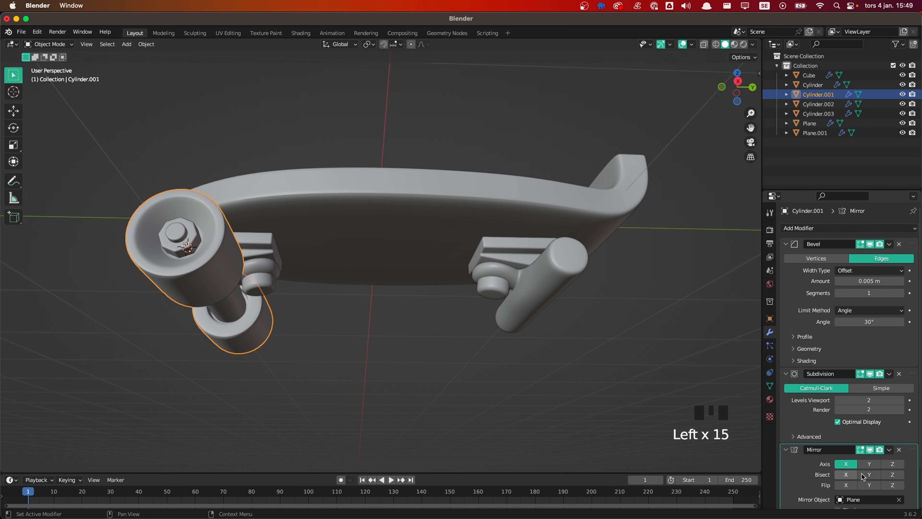
{"action": "left_click", "coordinate": [870, 466]}
{"action": "scroll", "coordinate": [267, 285], "scroll_direction": "down", "scroll_amount": 1}
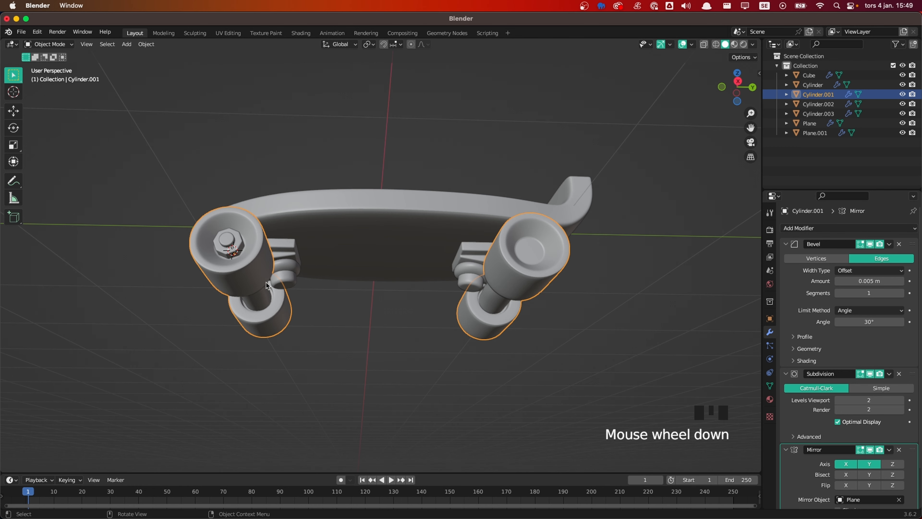
Add a Mirror modifier to the octagonal nut on X and Y, with the deck as mirror object
{"action": "left_click", "coordinate": [242, 249]}
{"action": "left_click", "coordinate": [831, 228]}
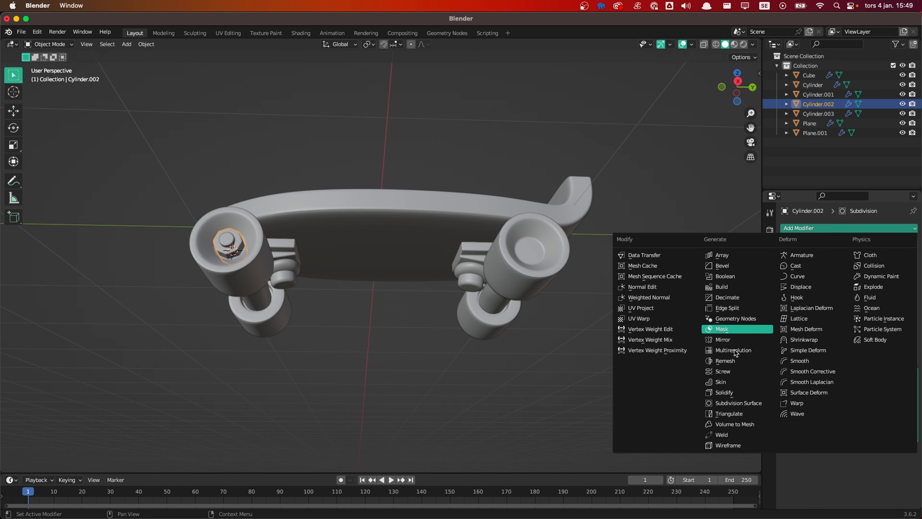
{"action": "left_click", "coordinate": [722, 339]}
{"action": "left_click", "coordinate": [869, 465]}
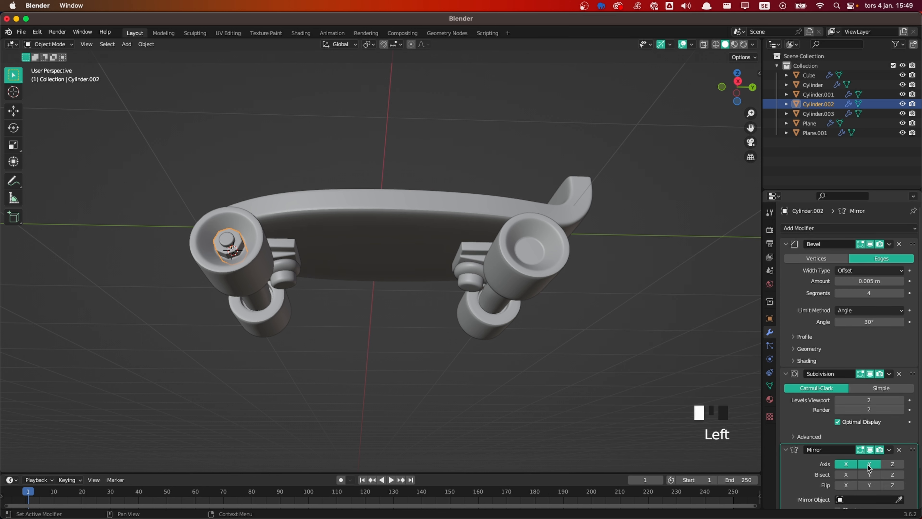
{"action": "left_click", "coordinate": [900, 499]}
{"action": "left_click", "coordinate": [397, 237]}
Add a Mirror modifier on X and Y to the round axle end, using the deck as mirror object, and deselect it
{"action": "left_click", "coordinate": [230, 240]}
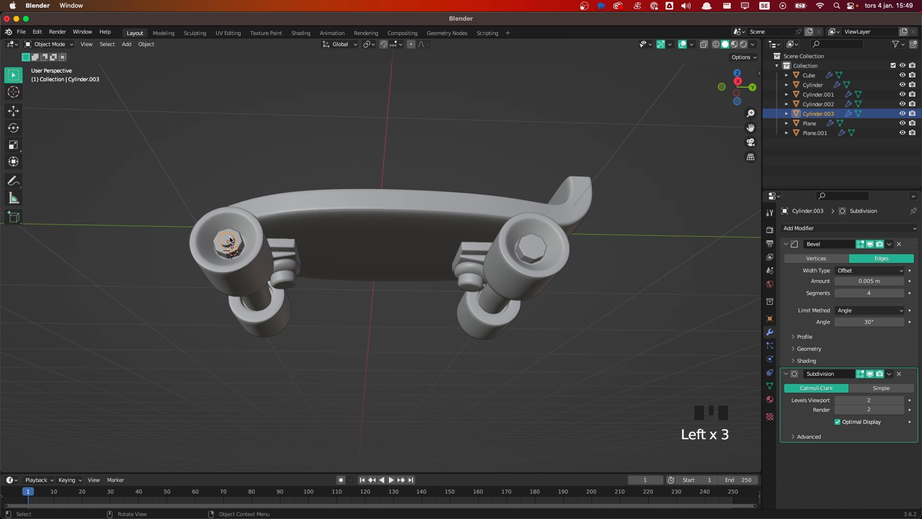
{"action": "left_click", "coordinate": [805, 228]}
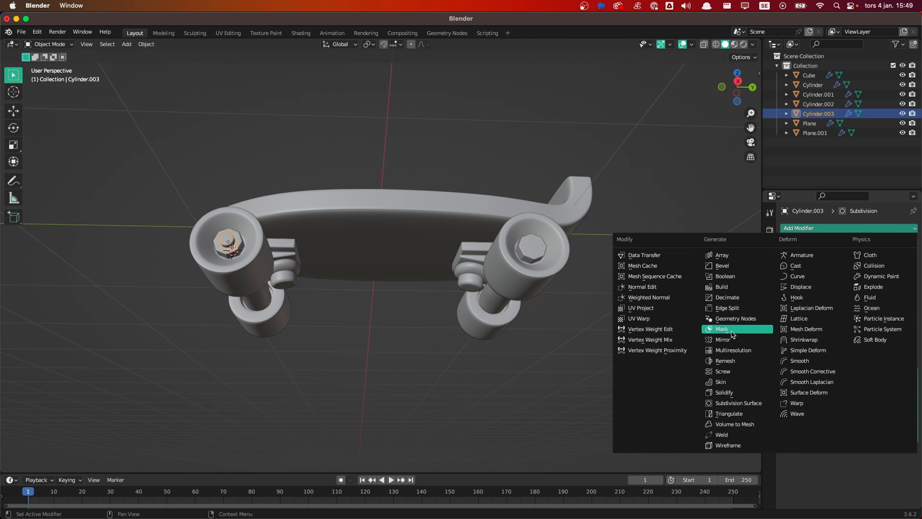
{"action": "left_click", "coordinate": [762, 339]}
{"action": "left_click", "coordinate": [899, 500]}
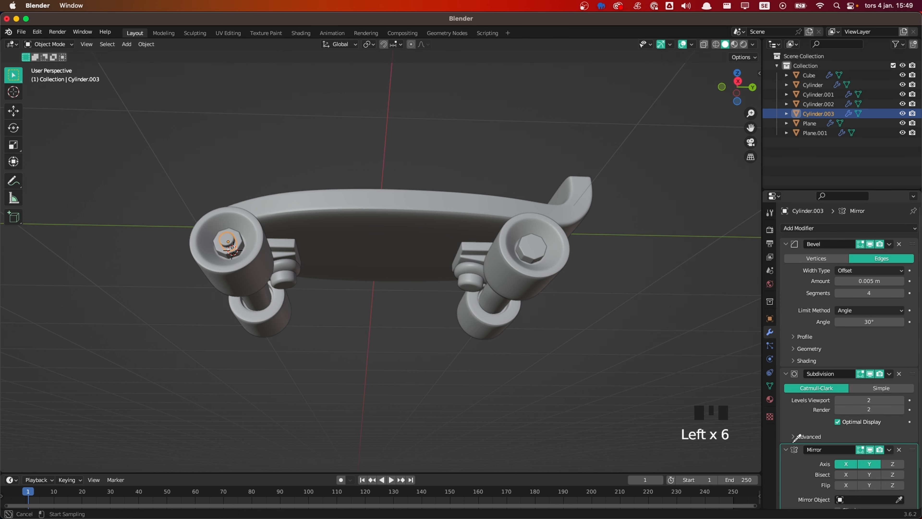
{"action": "left_click", "coordinate": [399, 234]}
{"action": "scroll", "coordinate": [396, 325], "scroll_direction": "down", "scroll_amount": 2}
{"action": "middle_click_drag", "start_coordinate": [396, 325], "coordinate": [449, 274]}
{"action": "scroll", "coordinate": [364, 285], "scroll_direction": "up", "scroll_amount": 2}
{"action": "middle_click_drag", "start_coordinate": [365, 285], "coordinate": [392, 268]}
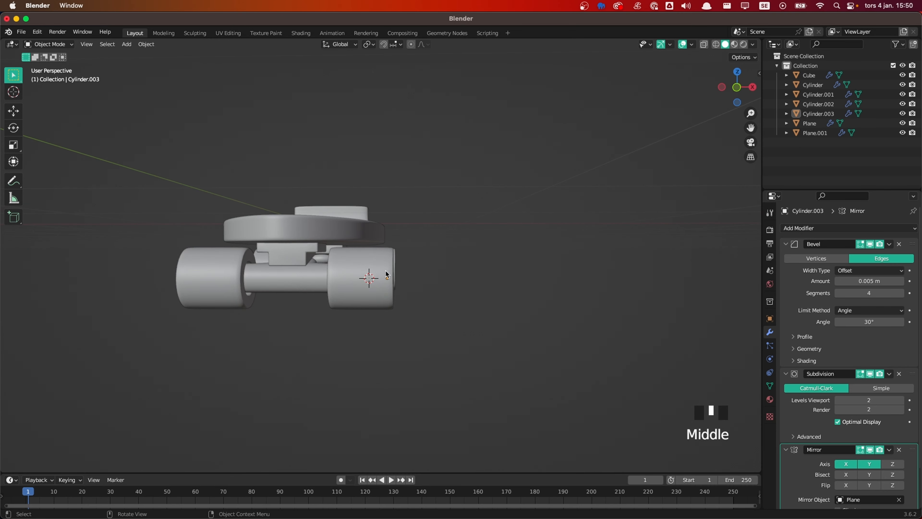
{"action": "left_click", "coordinate": [385, 270]}
{"action": "scroll", "coordinate": [508, 262], "scroll_direction": "up", "scroll_amount": 1}
{"action": "key", "text": "Tab"}
{"action": "key", "text": "s"}
{"action": "key", "text": "x"}
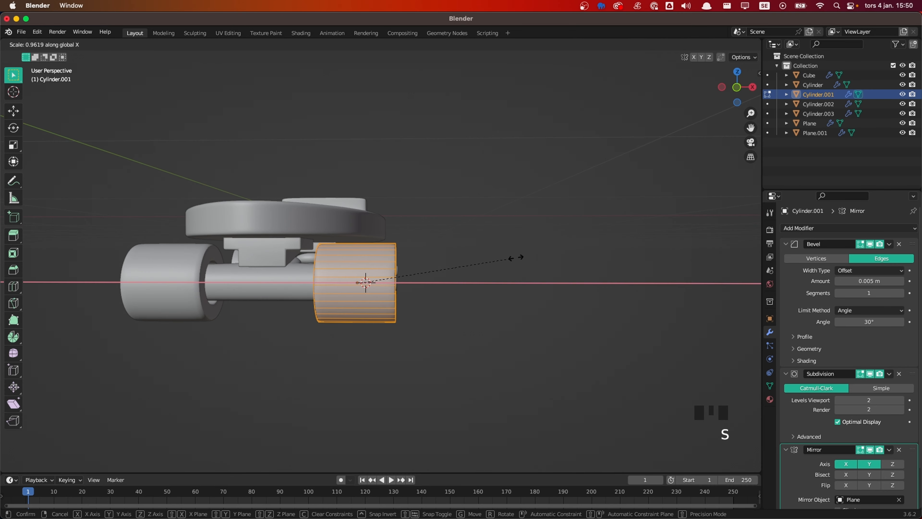
{"action": "key", "text": "Escape"}
{"action": "key", "text": "Tab"}
Switch to the front orthographic view of the whole skateboard
{"action": "middle_click_drag", "start_coordinate": [525, 295], "coordinate": [350, 323]}
{"action": "scroll", "coordinate": [425, 327], "scroll_direction": "down", "scroll_amount": 2}
{"action": "key", "text": "grave"}
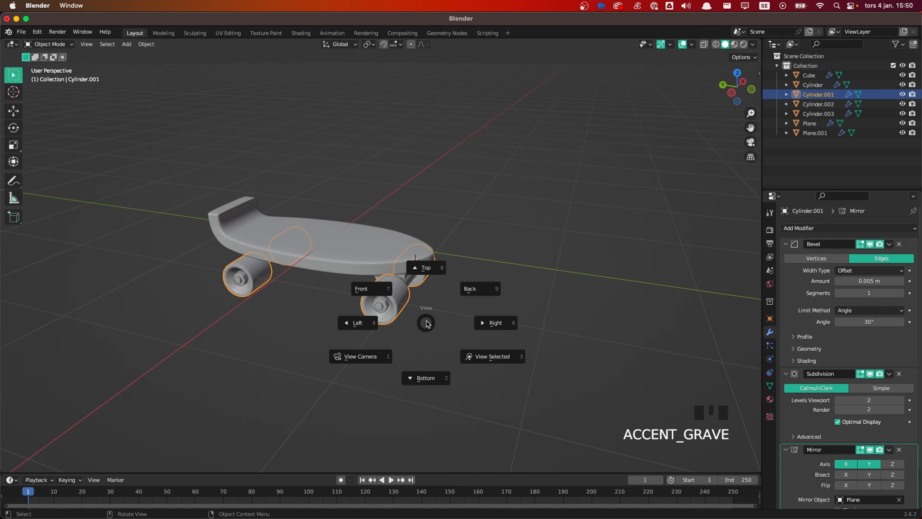
{"action": "left_click", "coordinate": [380, 289]}
{"action": "middle_click_drag", "start_coordinate": [381, 289], "coordinate": [387, 154], "text": "shift"}
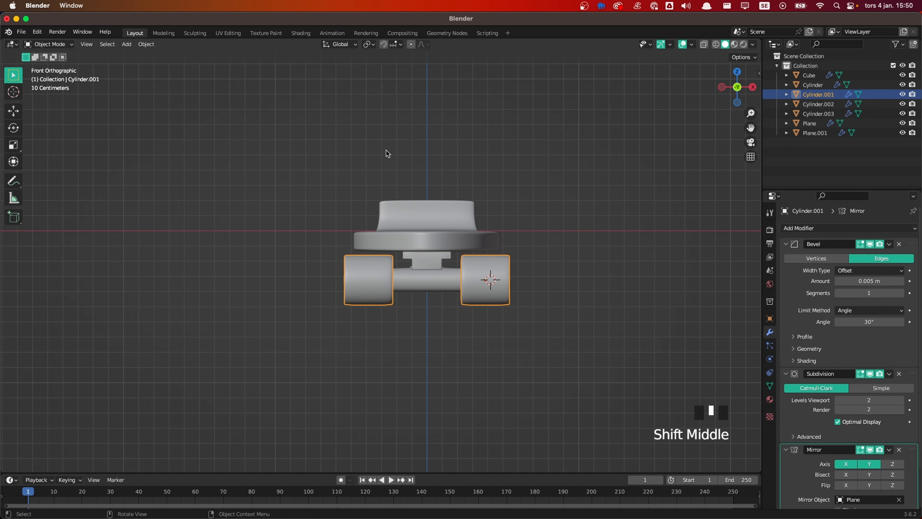
{"action": "key", "text": "shift+a"}
{"action": "mouse_move", "coordinate": [359, 237]}
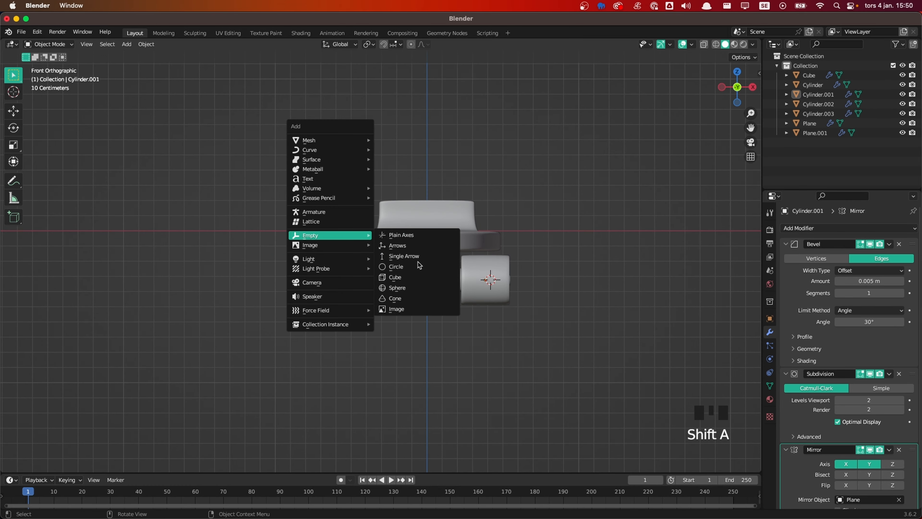
{"action": "left_click", "coordinate": [415, 276]}
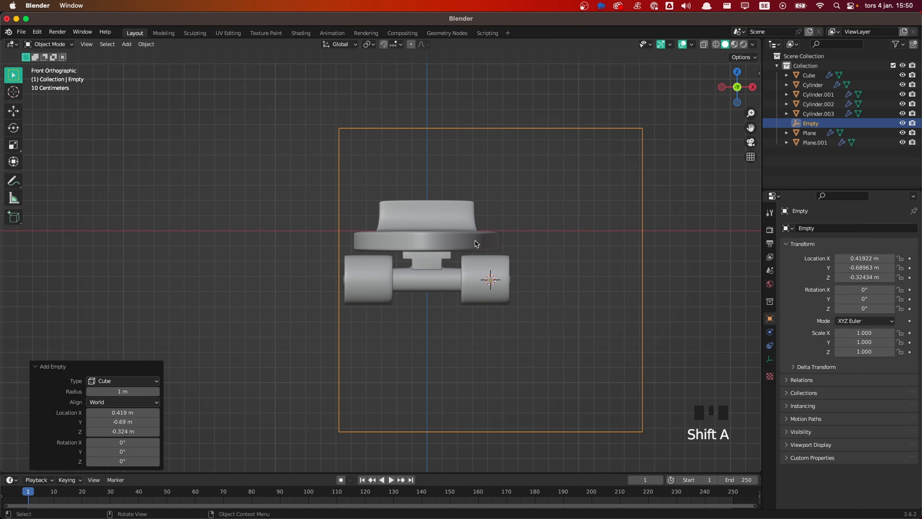
{"action": "key", "text": "x"}
{"action": "left_click", "coordinate": [544, 241]}
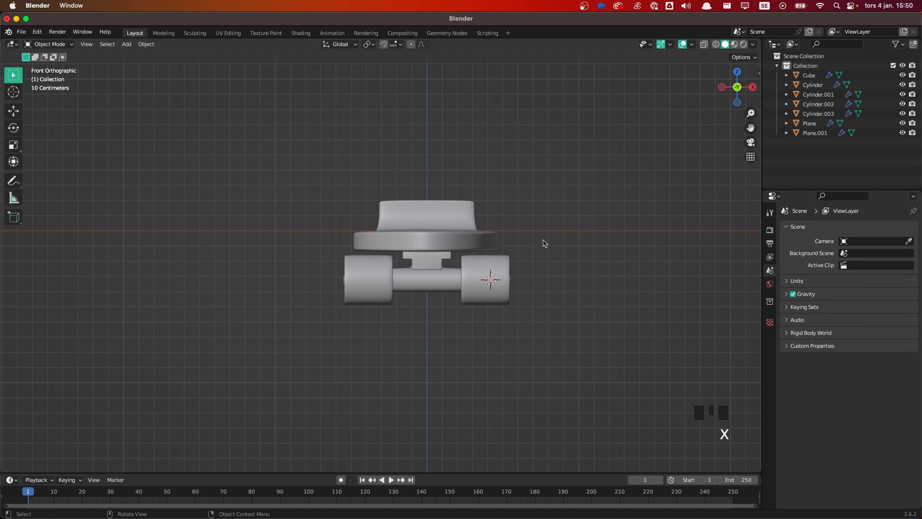
Reset the 3D cursor to the world origin
{"action": "key", "text": "shift+c"}
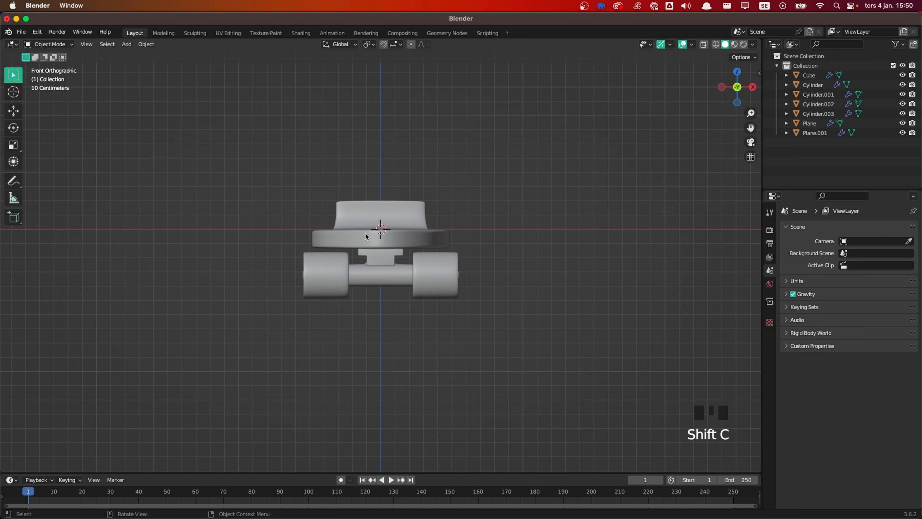
Add a cube-shaped empty at the world origin
{"action": "key", "text": "shift+a"}
{"action": "mouse_move", "coordinate": [347, 225]}
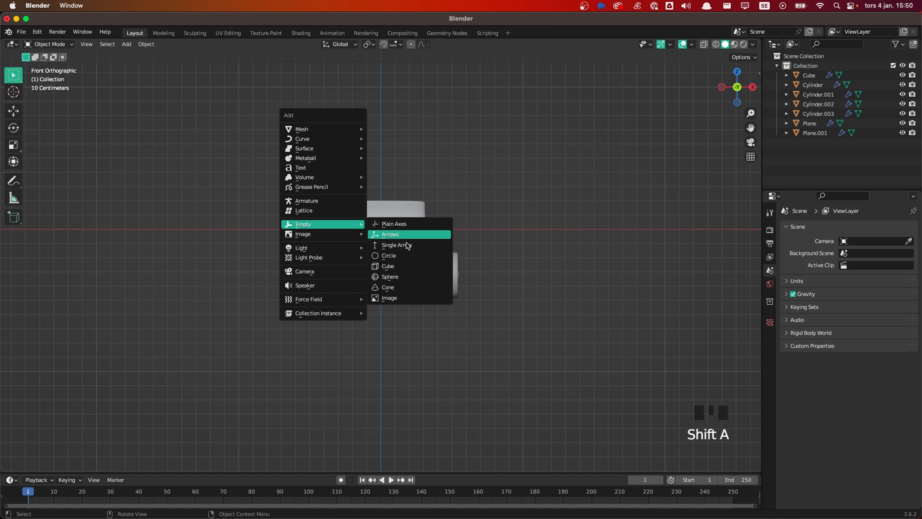
{"action": "left_click", "coordinate": [409, 271]}
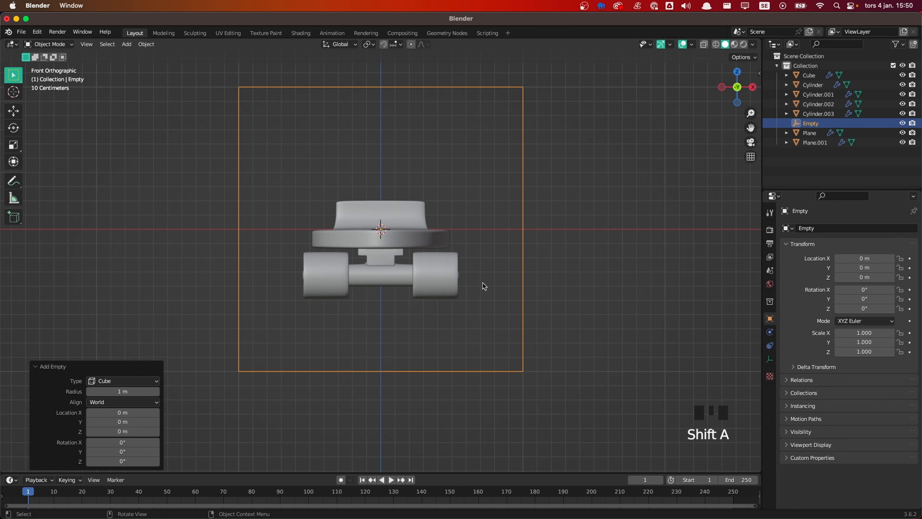
Parent all the skateboard parts to the cube empty, using the Object (Keep Transform) option
{"action": "left_click_drag", "start_coordinate": [278, 171], "coordinate": [491, 342]}
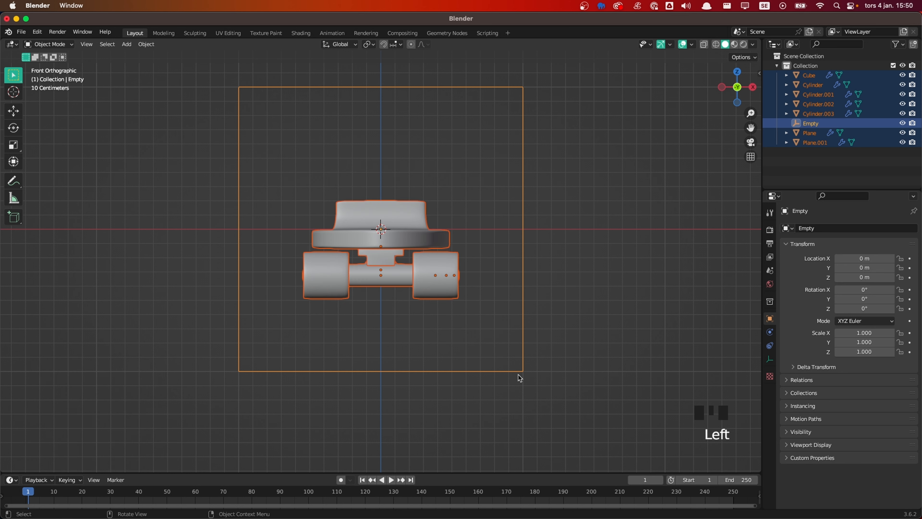
{"action": "left_click", "coordinate": [521, 375], "text": "shift"}
{"action": "left_click", "coordinate": [525, 373], "text": "shift"}
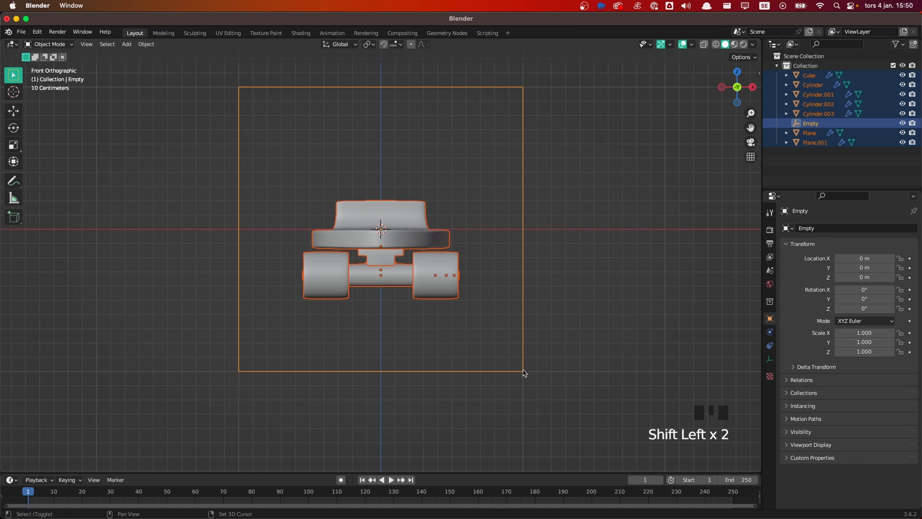
{"action": "key", "text": "ctrl+p"}
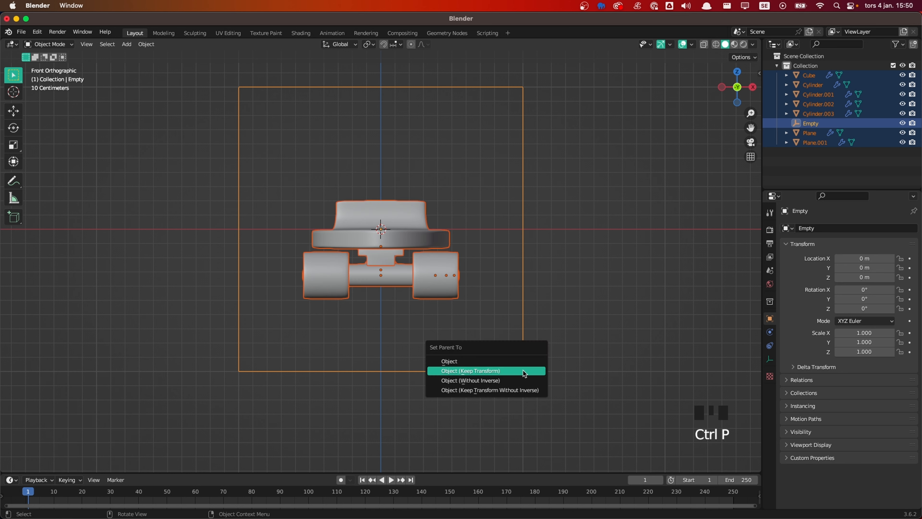
{"action": "left_click", "coordinate": [524, 373]}
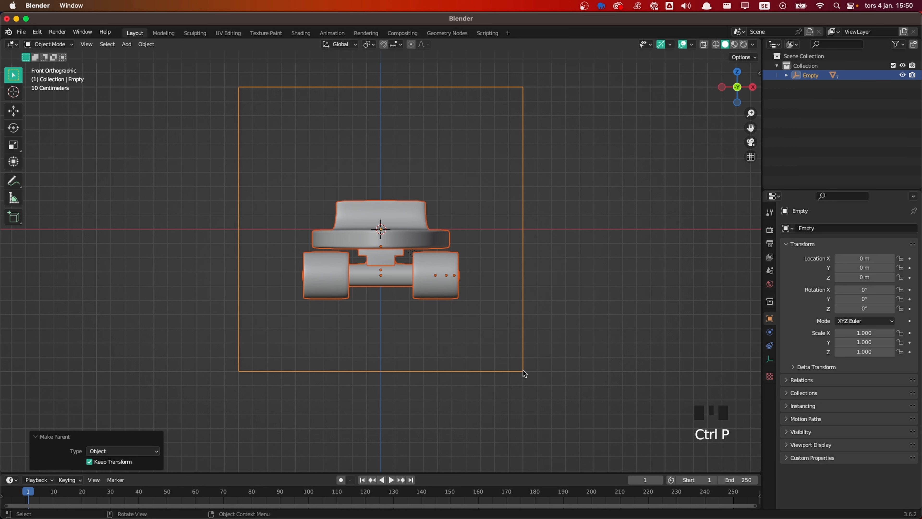
{"action": "left_click", "coordinate": [529, 394]}
{"action": "left_click", "coordinate": [521, 372]}
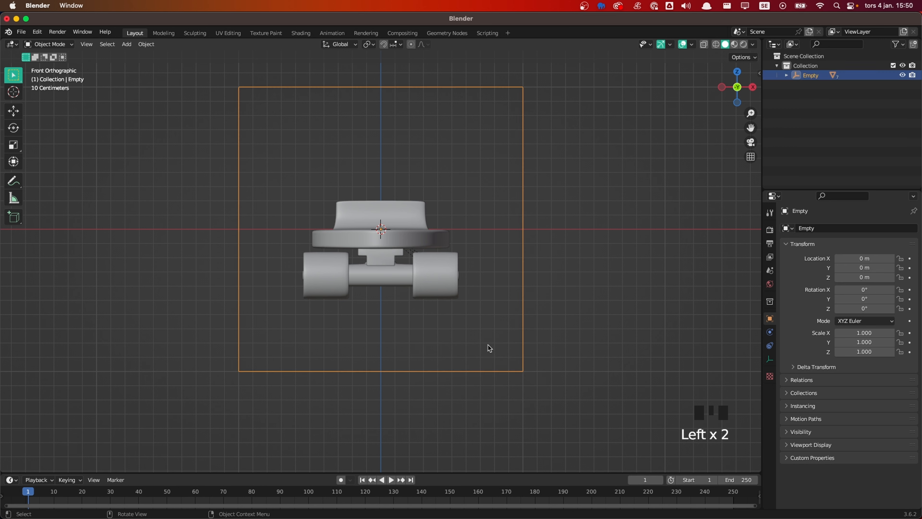
{"action": "key", "text": "g"}
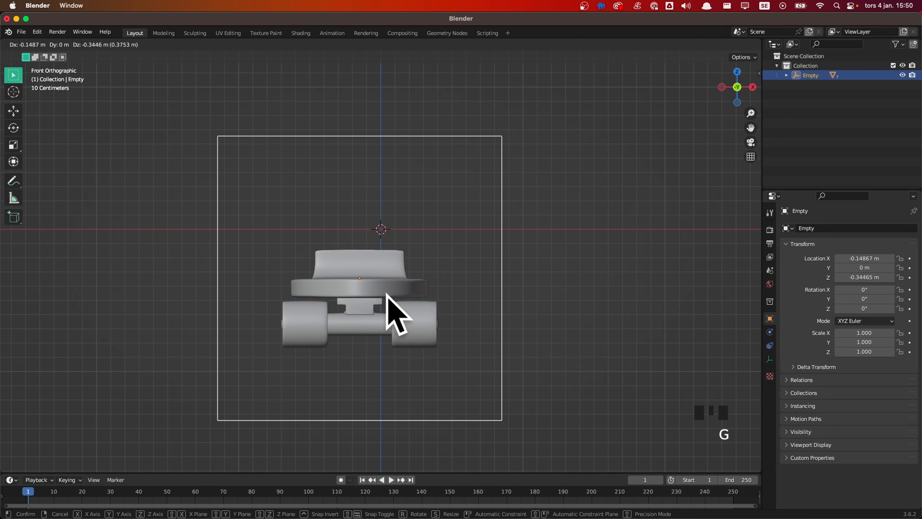
{"action": "right_click", "coordinate": [571, 290]}
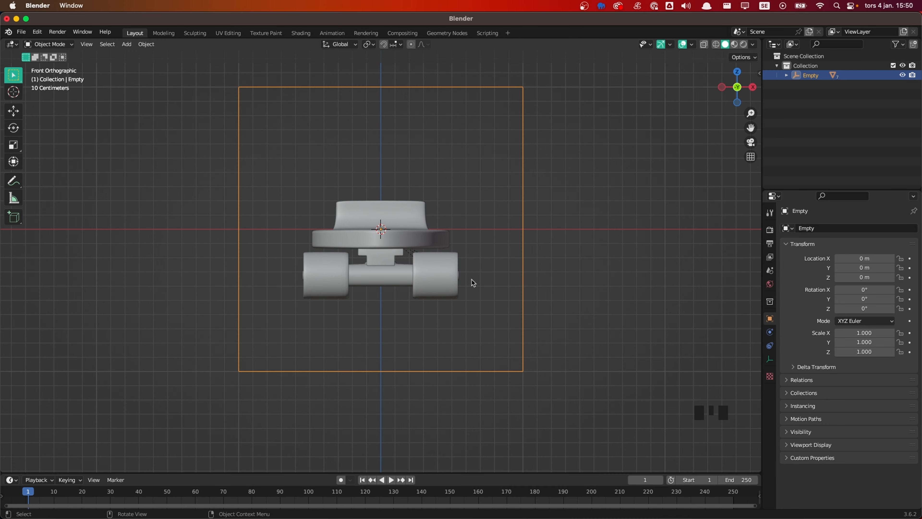
Add a camera at the world origin and look through it
{"action": "key", "text": "shift+a"}
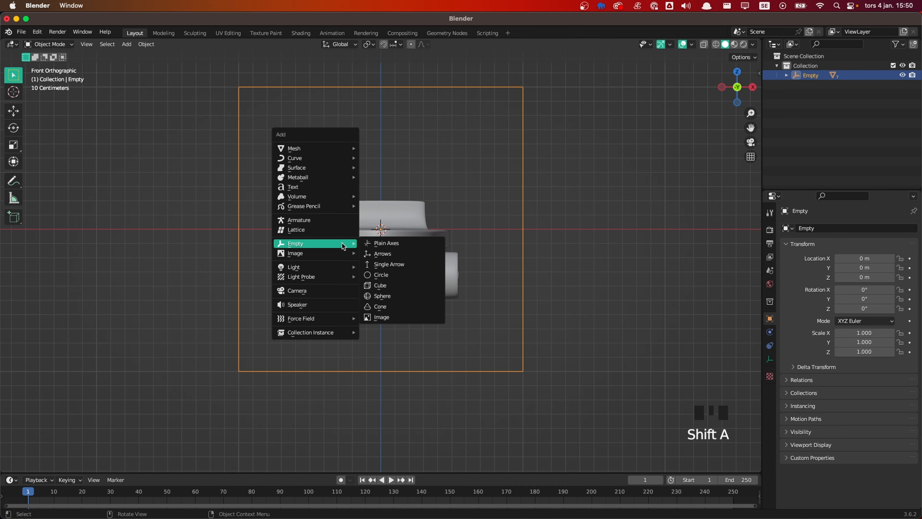
{"action": "left_click", "coordinate": [331, 289]}
{"action": "key", "text": "grave"}
{"action": "left_click", "coordinate": [435, 252]}
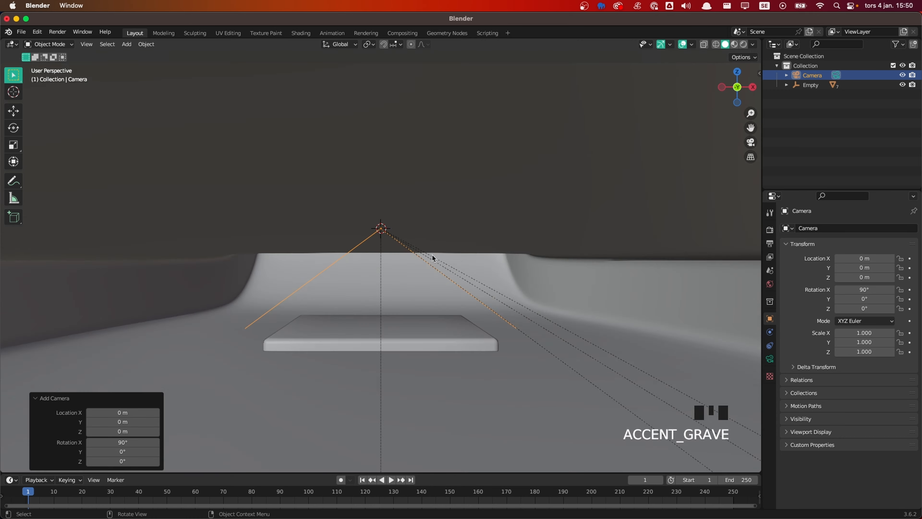
{"action": "scroll", "coordinate": [435, 253], "scroll_direction": "down", "scroll_amount": 1}
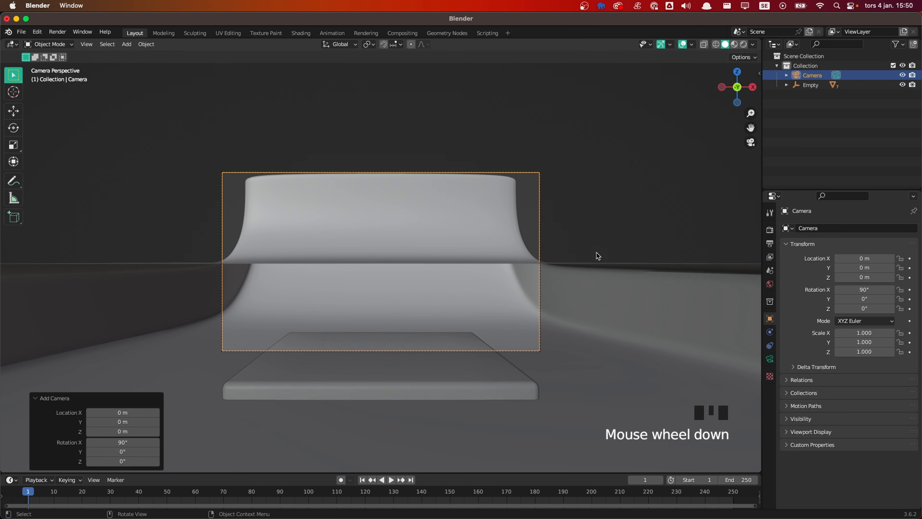
Make the render output square by setting its Y resolution to 1920 px
{"action": "left_click", "coordinate": [769, 244]}
{"action": "double_click", "coordinate": [881, 249]}
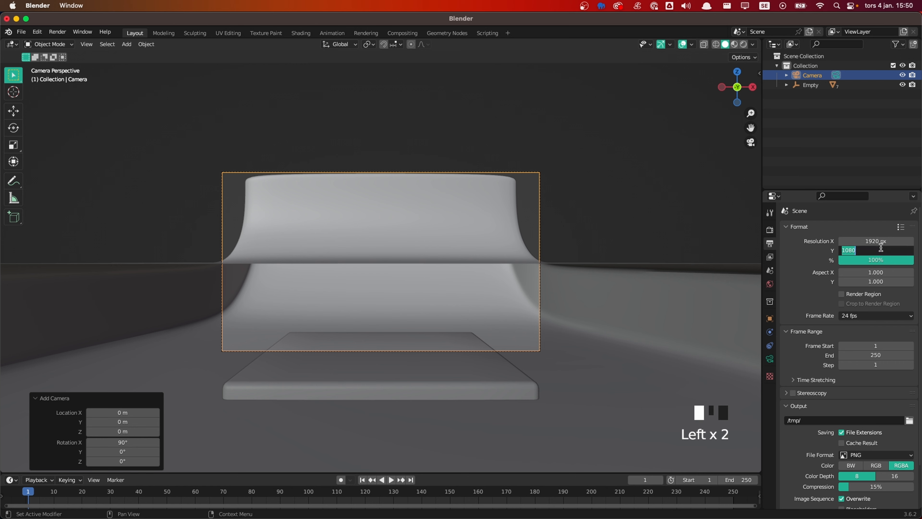
{"action": "type", "text": "1920"}
{"action": "key", "text": "Return"}
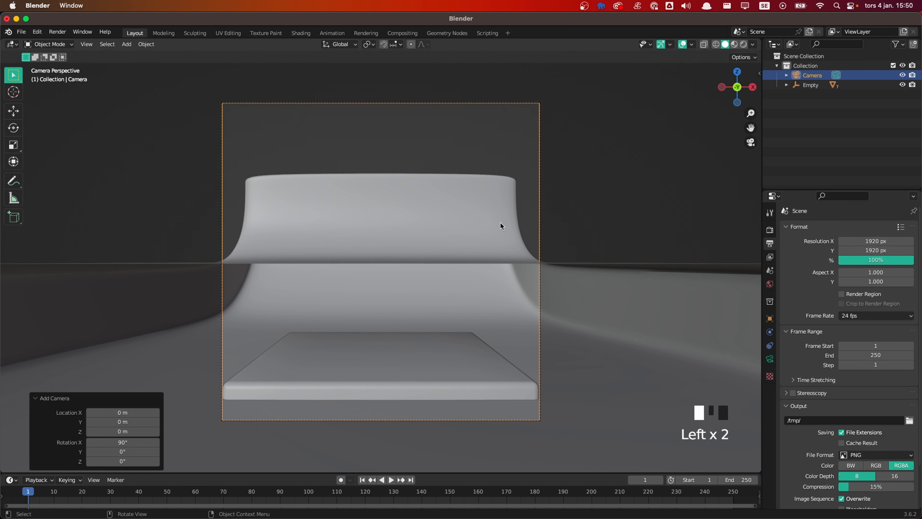
Move the camera back about 3.9 m along its local Z axis to frame the whole skateboard, and deselect it
{"action": "key", "text": "g"}
{"action": "key", "text": "z"}
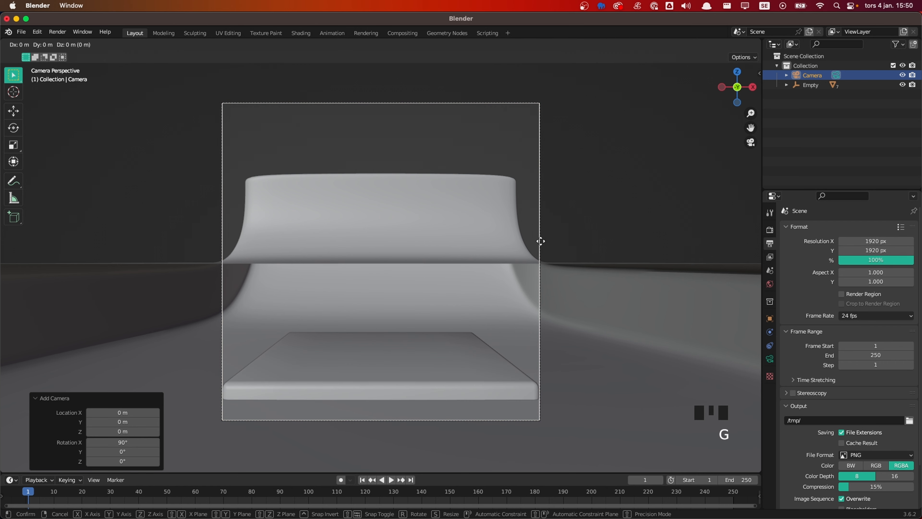
{"action": "key", "text": "z"}
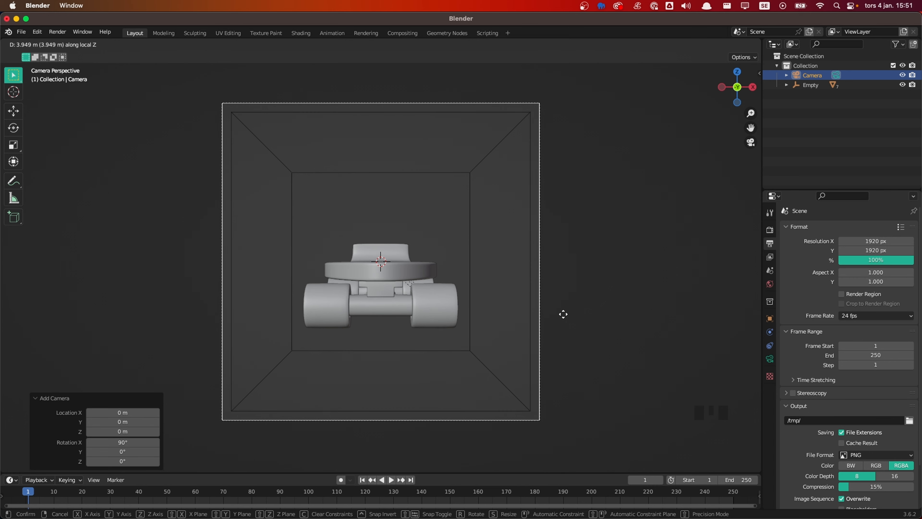
{"action": "left_click", "coordinate": [563, 314]}
{"action": "left_click", "coordinate": [563, 315]}
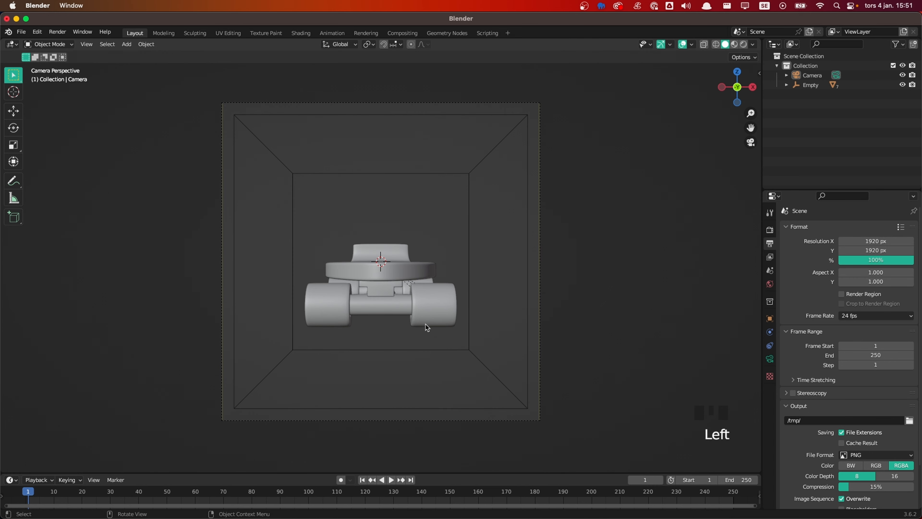
Trackball-rotate the cube empty by about -37.8° and 52.7° to show the skateboard's underside, and raise it about 0.06 m
{"action": "left_click", "coordinate": [519, 409]}
{"action": "scroll", "coordinate": [347, 400], "scroll_direction": "up", "scroll_amount": 1}
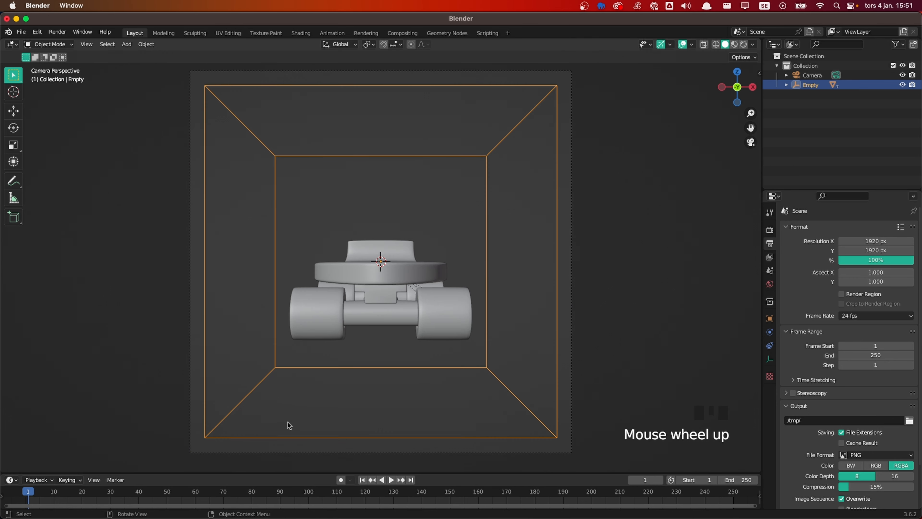
{"action": "key", "text": "r"}
{"action": "key", "text": "r"}
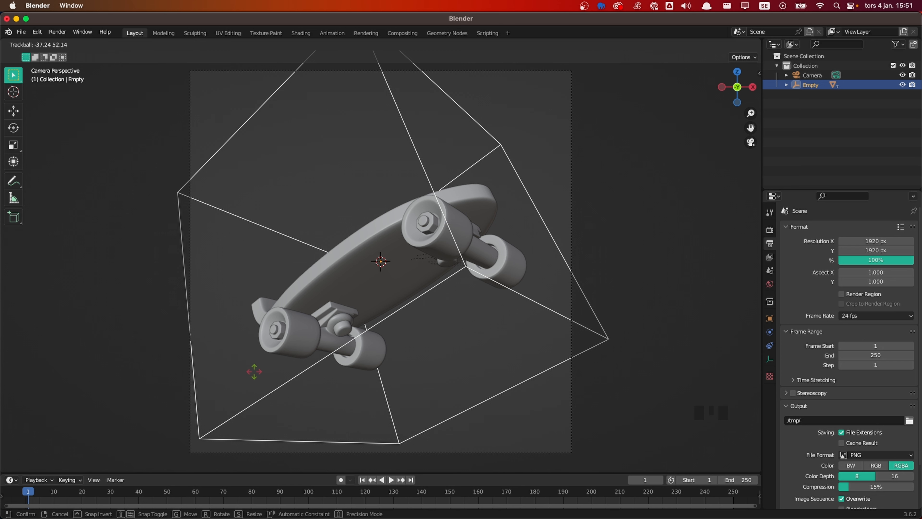
{"action": "left_click", "coordinate": [254, 371]}
{"action": "scroll", "coordinate": [537, 363], "scroll_direction": "down", "scroll_amount": 1}
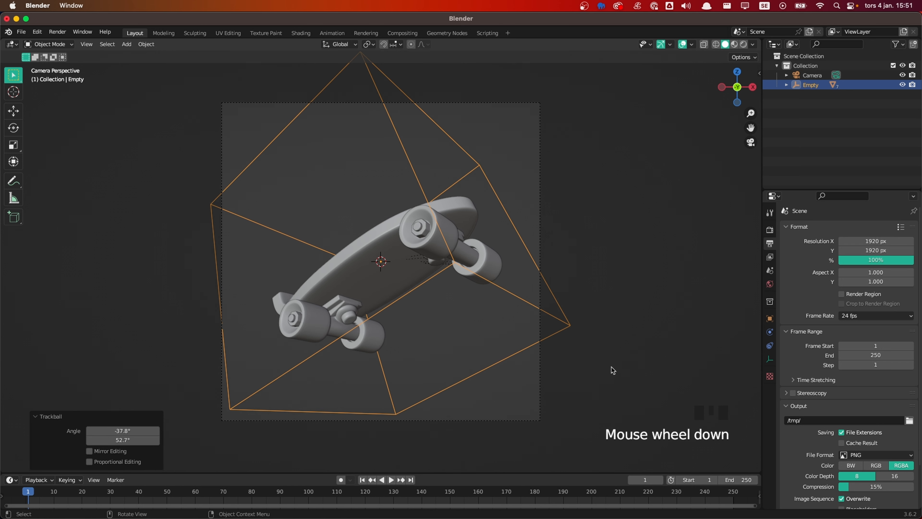
{"action": "key", "text": "g"}
{"action": "left_click", "coordinate": [569, 400]}
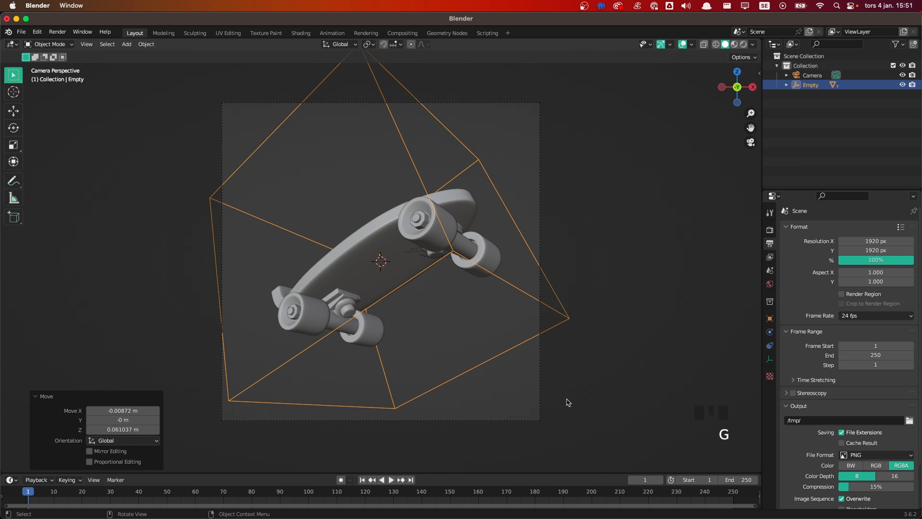
Move the camera about 0.25 m closer to the skateboard along its local Z axis and deselect it
{"action": "left_click", "coordinate": [539, 421]}
{"action": "left_click", "coordinate": [538, 421]}
{"action": "key", "text": "g"}
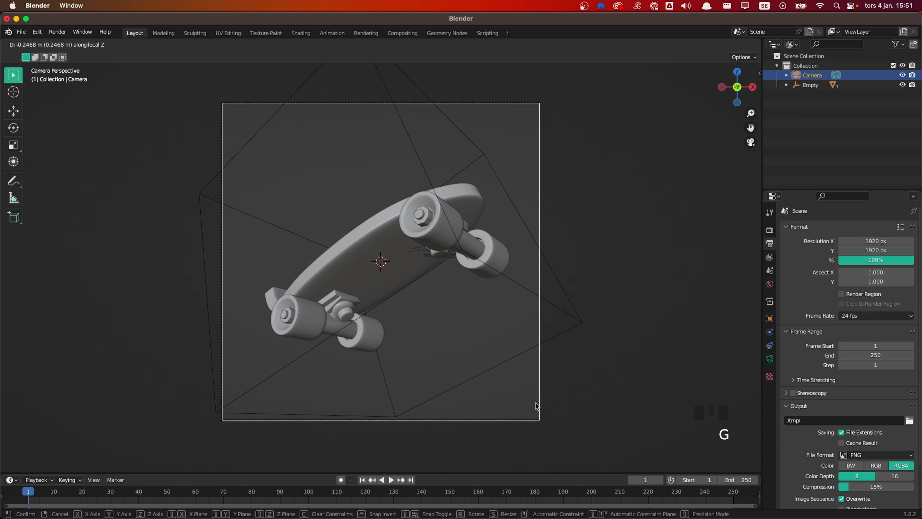
{"action": "left_click", "coordinate": [535, 402]}
{"action": "left_click", "coordinate": [453, 379]}
{"action": "scroll", "coordinate": [453, 379], "scroll_direction": "up", "scroll_amount": 1}
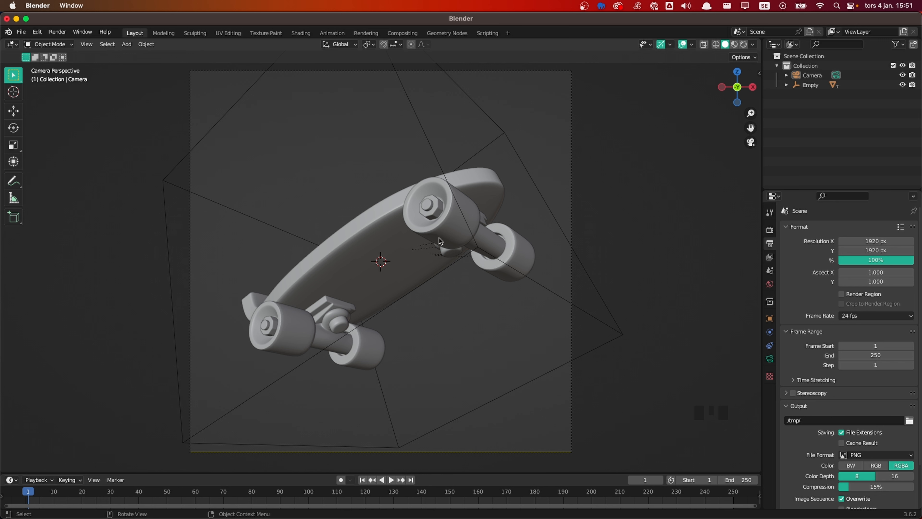
{"action": "left_click", "coordinate": [537, 283]}
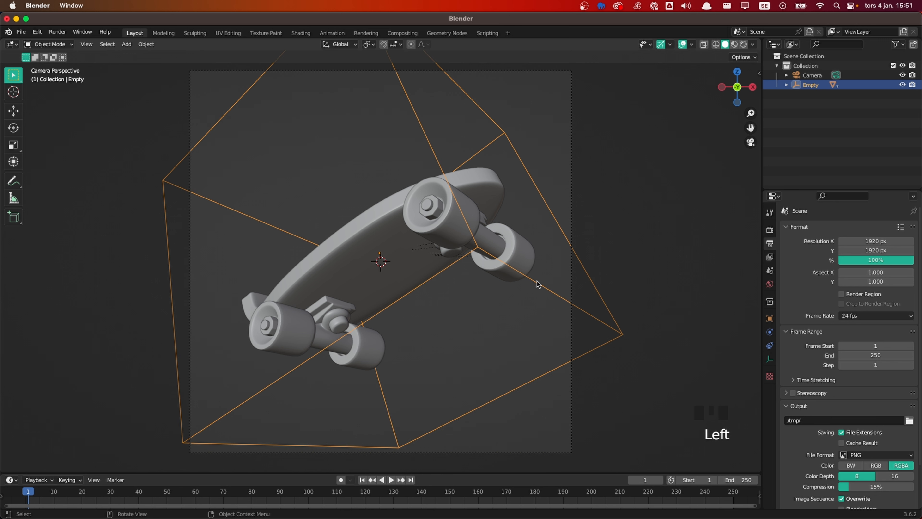
{"action": "key", "text": "r"}
{"action": "key", "text": "z"}
{"action": "key", "text": "z"}
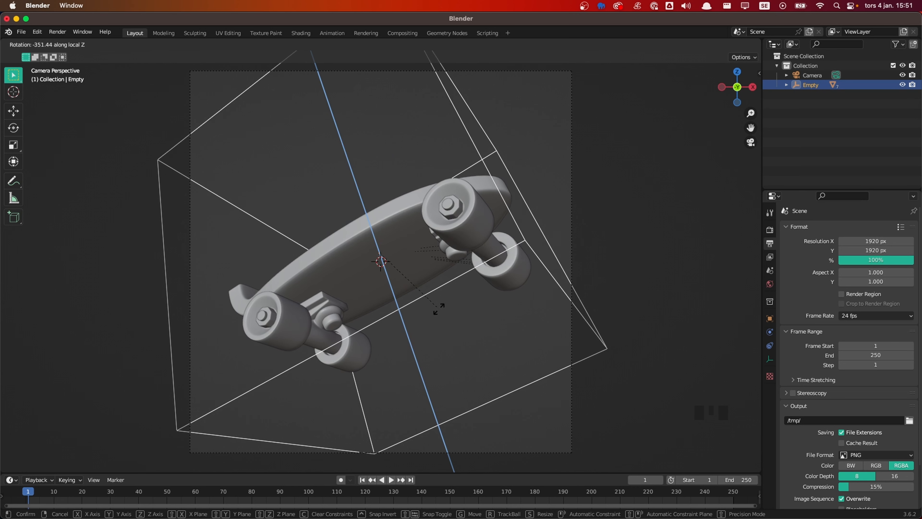
{"action": "left_click", "coordinate": [439, 311]}
{"action": "left_click", "coordinate": [659, 254]}
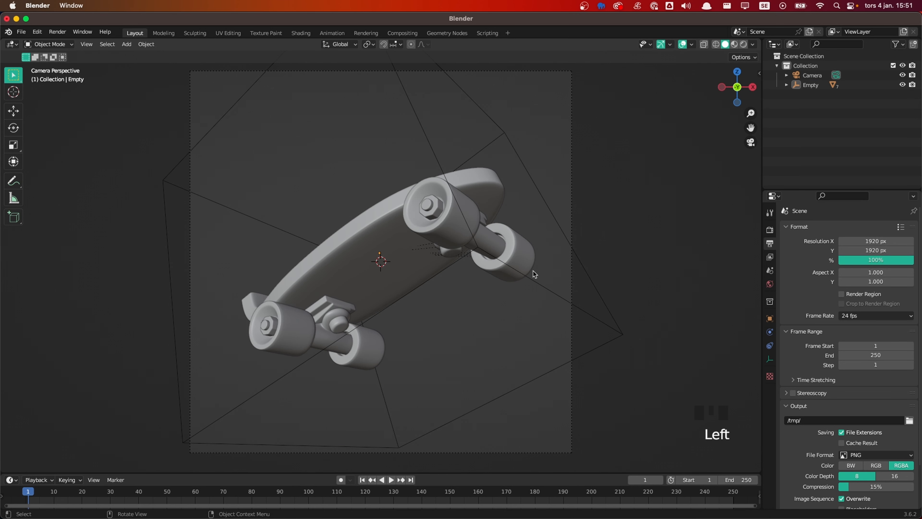
Add a plane at the world origin and rotate it 90° about X so it stands upright facing the camera
{"action": "key", "text": "shift+a"}
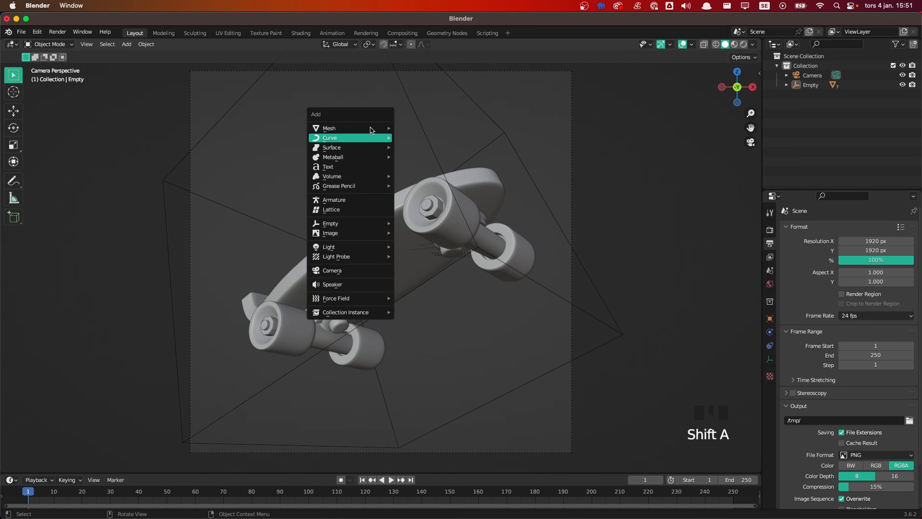
{"action": "mouse_move", "coordinate": [377, 128]}
{"action": "left_click", "coordinate": [430, 129]}
{"action": "type", "text": "rx90"}
{"action": "key", "text": "Return"}
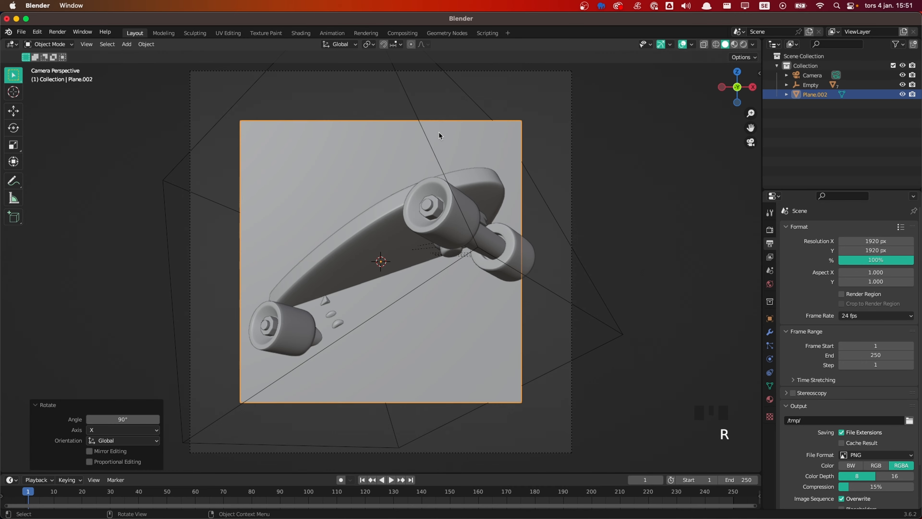
{"action": "middle_click_drag", "start_coordinate": [315, 189], "coordinate": [389, 231]}
{"action": "scroll", "coordinate": [429, 246], "scroll_direction": "down", "scroll_amount": 3}
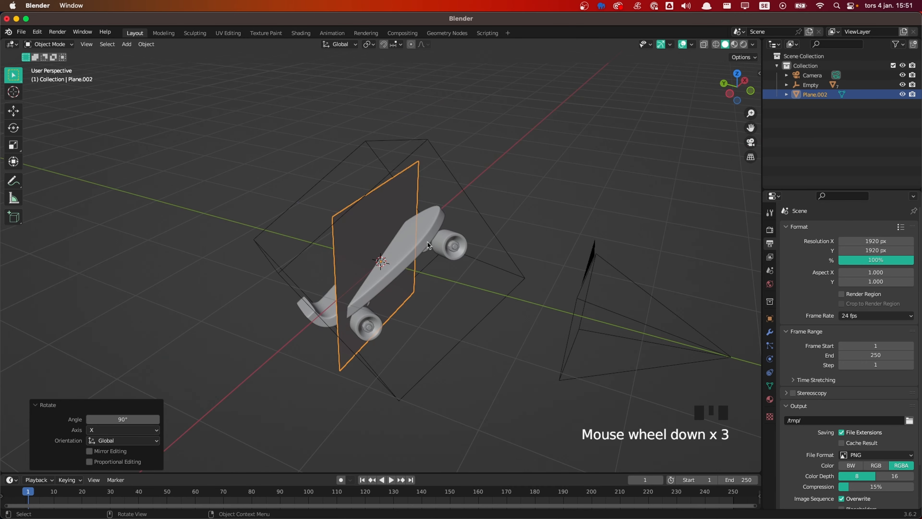
Move the upright plane 4 m along the global Y axis and look through the camera
{"action": "type", "text": "gy4"}
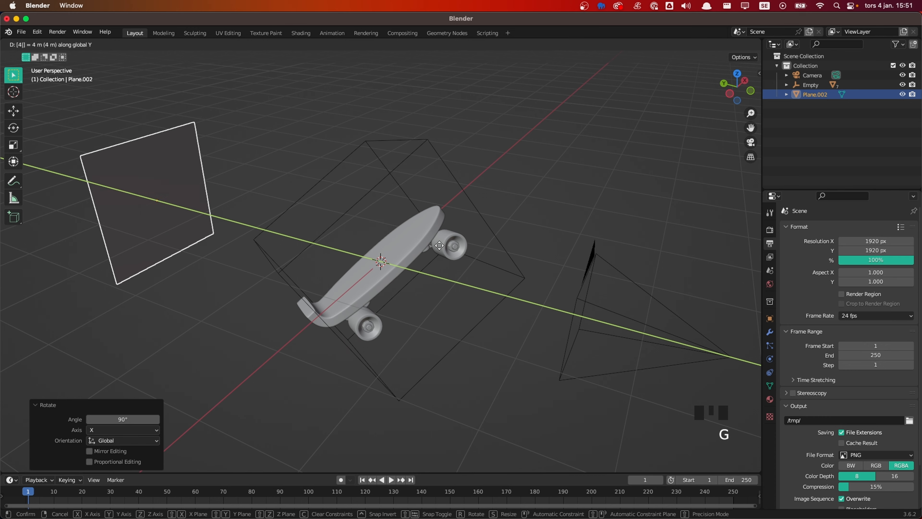
{"action": "key", "text": "Return"}
{"action": "key", "text": "grave"}
{"action": "left_click", "coordinate": [398, 285]}
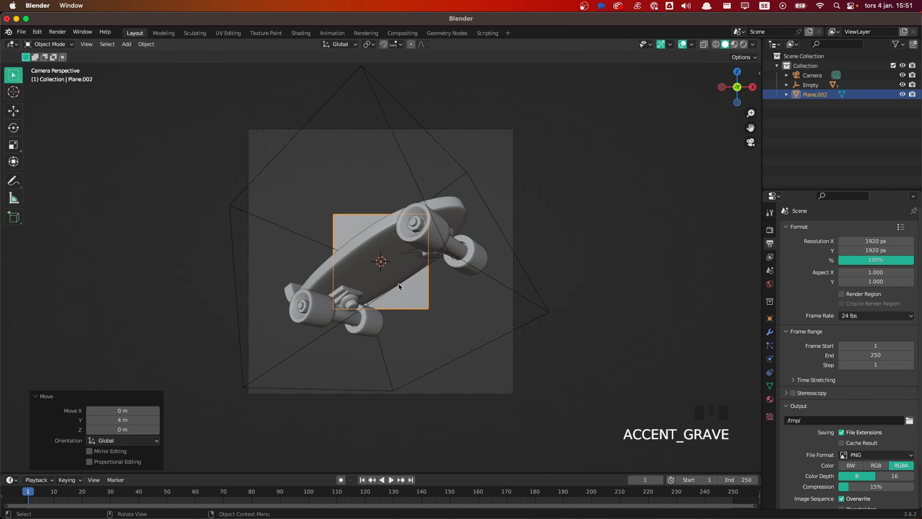
Scale up the plane's mesh in Edit Mode until it extends just beyond the camera frame behind the skateboard
{"action": "key", "text": "Tab"}
{"action": "key", "text": "s"}
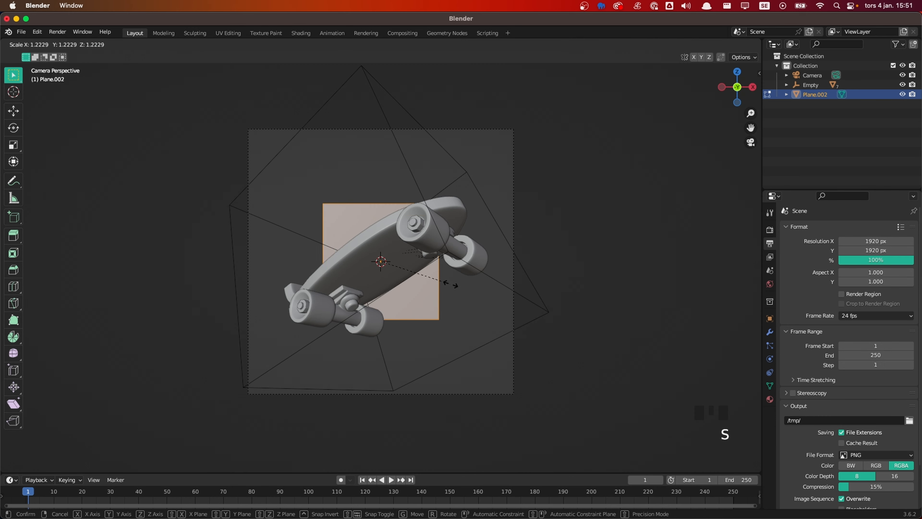
{"action": "left_click", "coordinate": [556, 327]}
{"action": "key", "text": "Tab"}
{"action": "scroll", "coordinate": [471, 279], "scroll_direction": "up", "scroll_amount": 1}
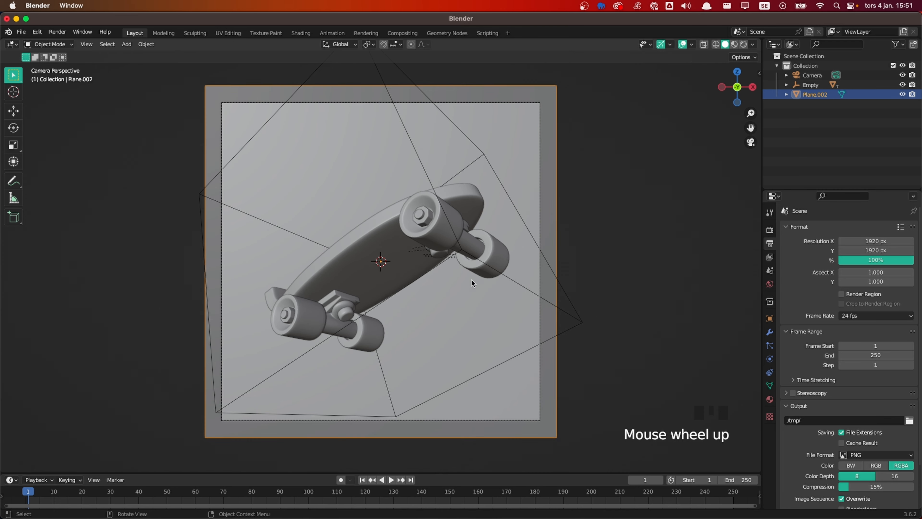
{"action": "scroll", "coordinate": [531, 248], "scroll_direction": "up", "scroll_amount": 1}
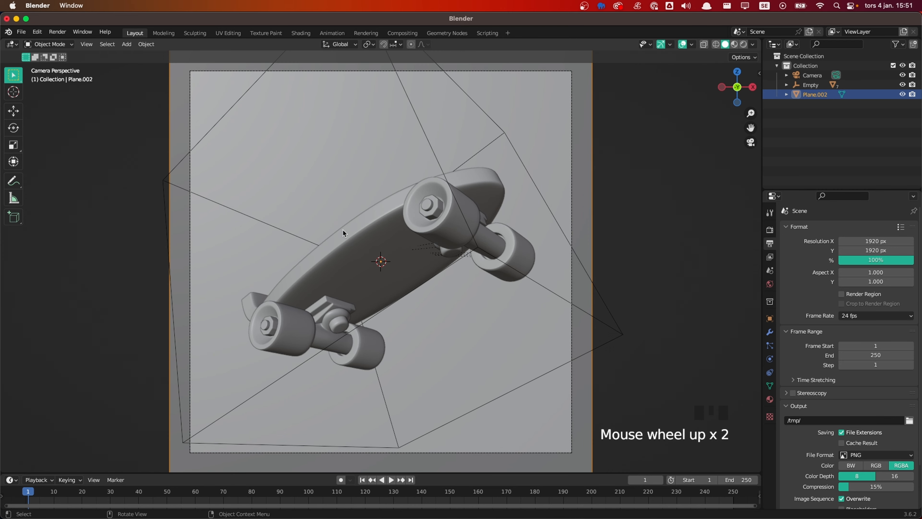
Show the scene in rendered shading and add an area light at the world origin
{"action": "key", "text": "z"}
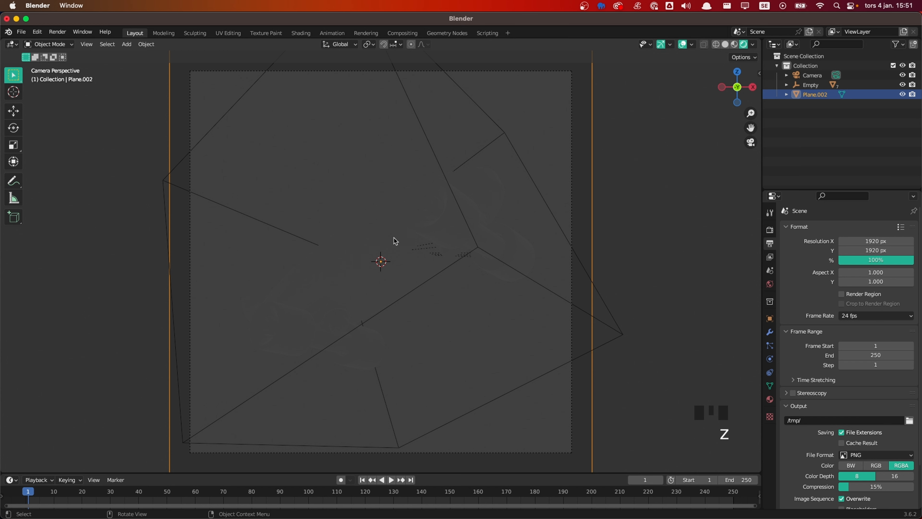
{"action": "key", "text": "shift+a"}
{"action": "mouse_move", "coordinate": [327, 374]}
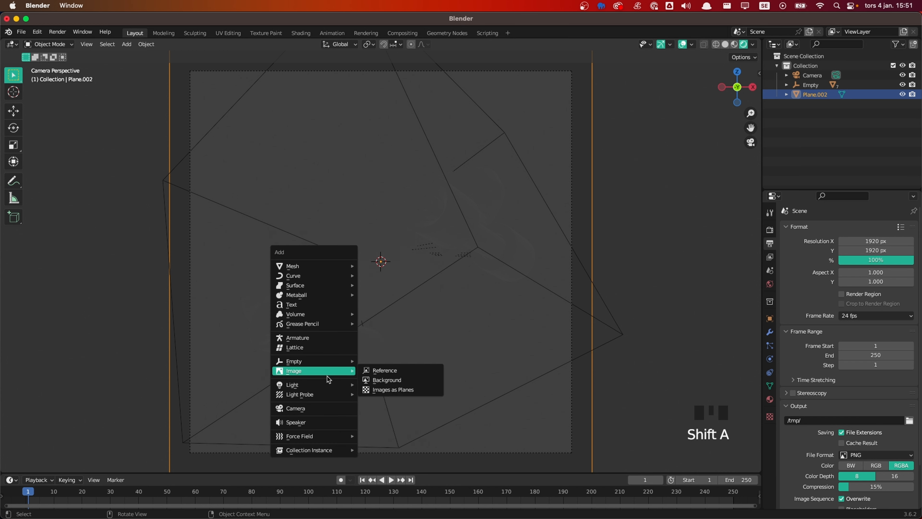
{"action": "left_click", "coordinate": [392, 416]}
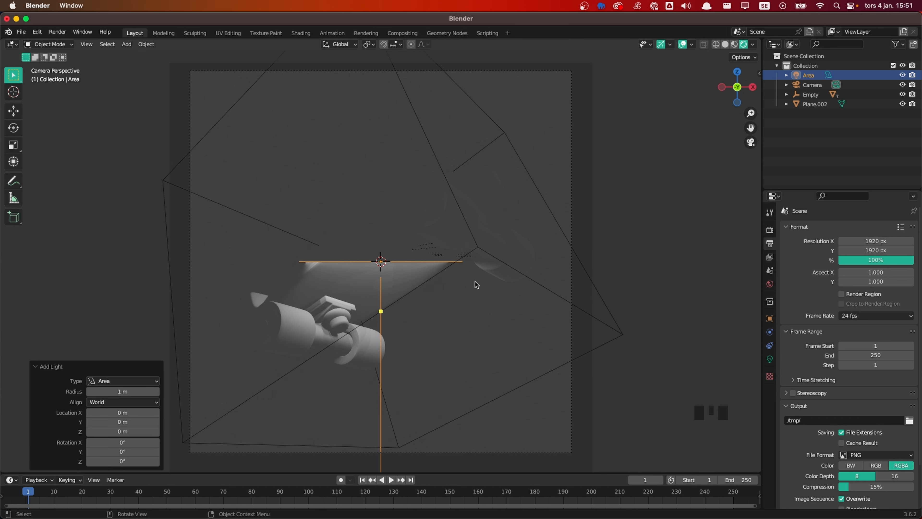
Rotate the area light -90° about the global X axis and move it 3 m along Y behind the skateboard
{"action": "type", "text": "rx90"}
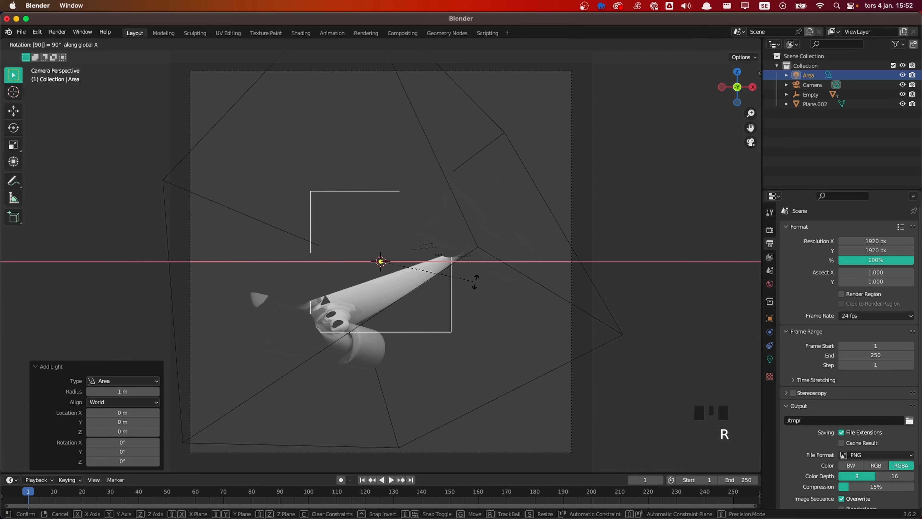
{"action": "type", "text": "-"}
{"action": "key", "text": "Return"}
{"action": "middle_click_drag", "start_coordinate": [370, 250], "coordinate": [446, 274]}
{"action": "scroll", "coordinate": [446, 274], "scroll_direction": "down", "scroll_amount": 4}
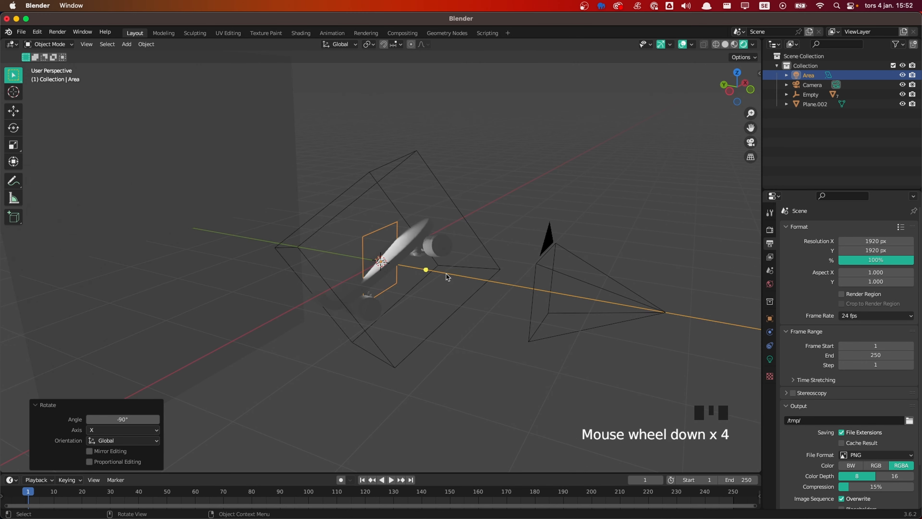
{"action": "type", "text": "gy3"}
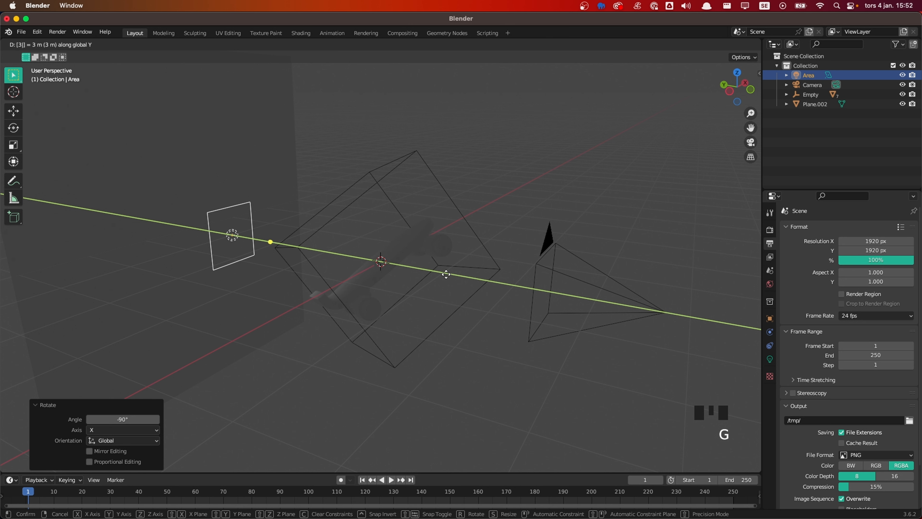
{"action": "key", "text": "Return"}
{"action": "key", "text": "grave"}
{"action": "left_click", "coordinate": [414, 300]}
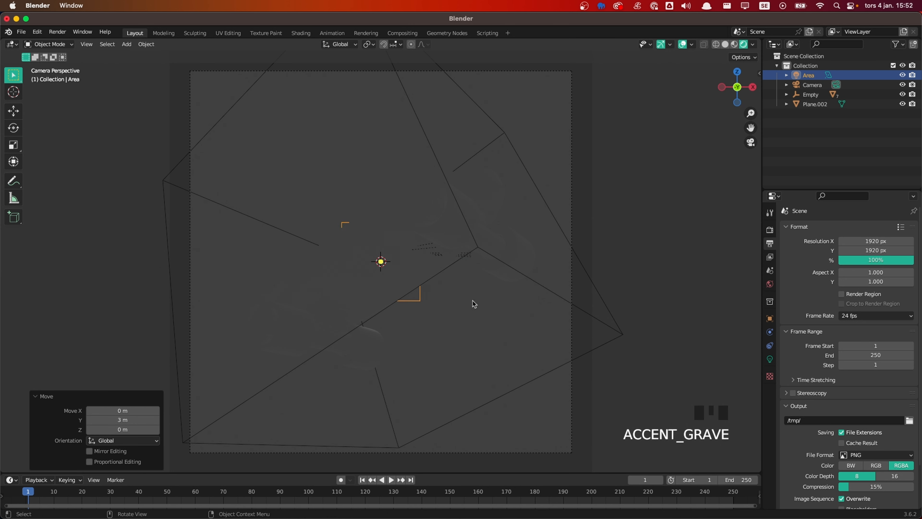
Enlarge the square area light to about 4.93 m and set its power to 350 W
{"action": "left_click", "coordinate": [780, 362]}
{"action": "left_click", "coordinate": [769, 359]}
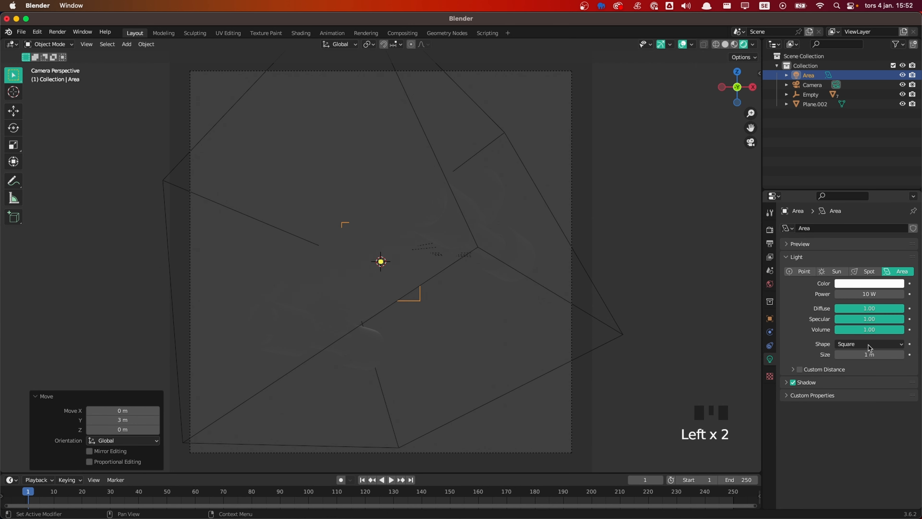
{"action": "left_click_drag", "start_coordinate": [853, 354], "coordinate": [898, 354]}
{"action": "left_click", "coordinate": [856, 294]}
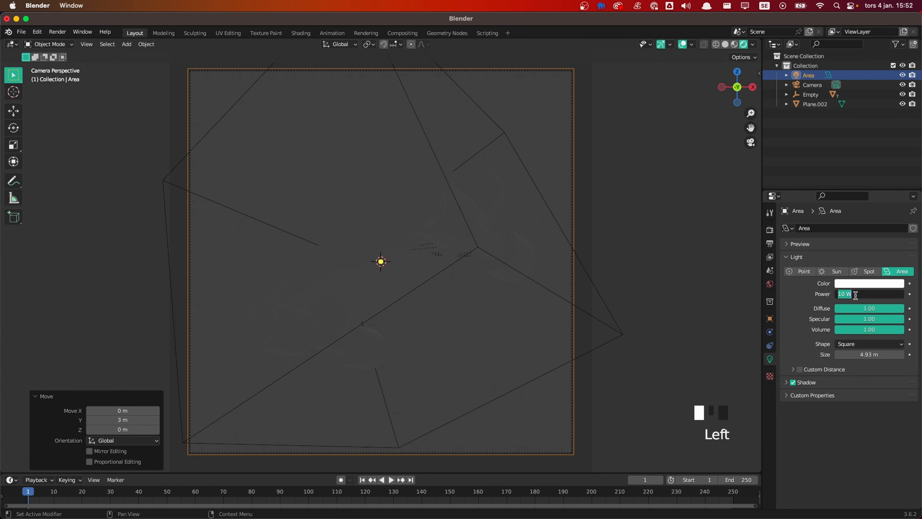
{"action": "type", "text": "200"}
{"action": "key", "text": "Return"}
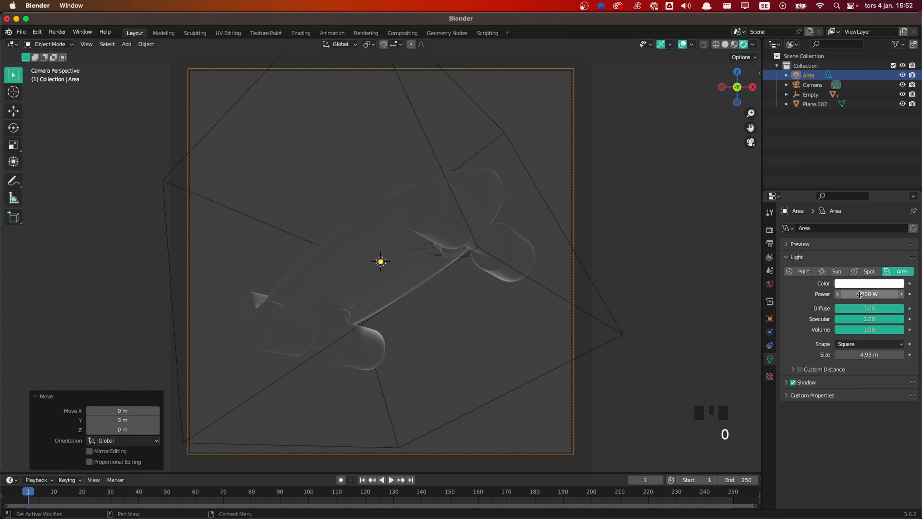
{"action": "left_click", "coordinate": [858, 295]}
{"action": "type", "text": "3"}
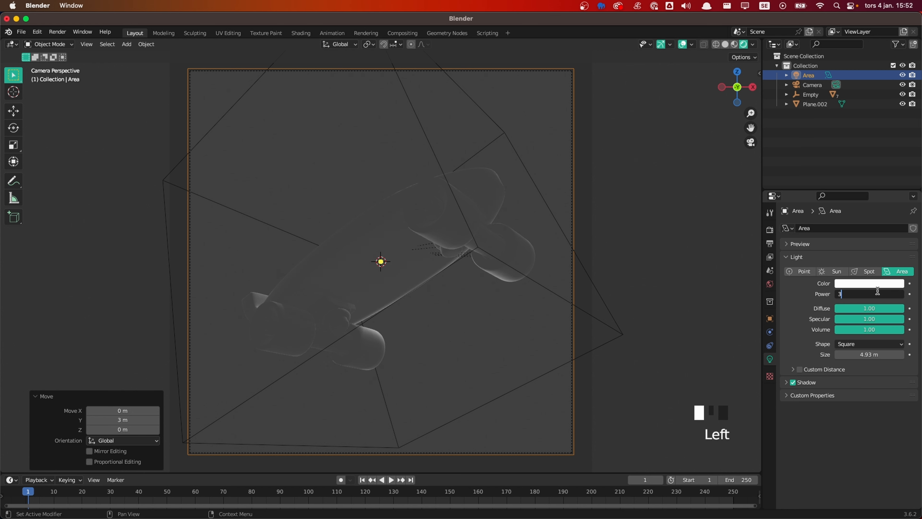
{"action": "type", "text": "50"}
{"action": "key", "text": "Return"}
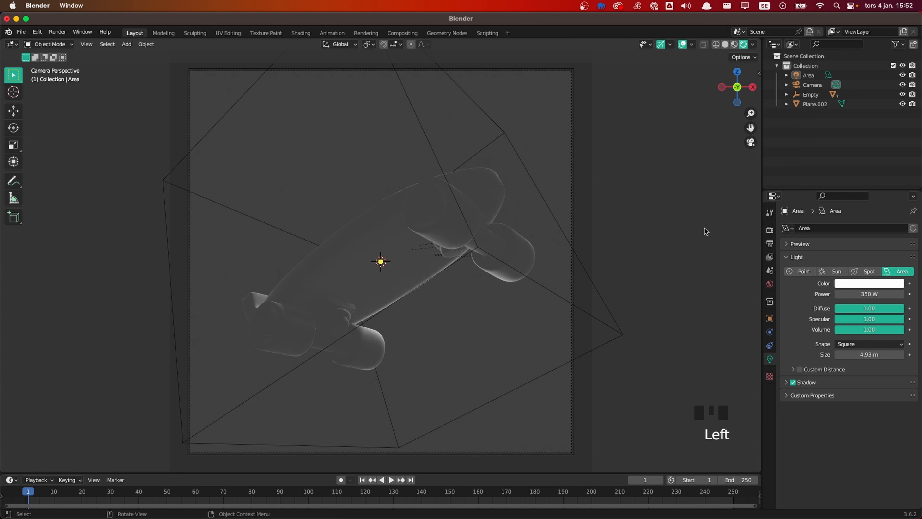
Add a second area light and raise it about 1.95 m along Z above the skateboard
{"action": "scroll", "coordinate": [490, 240], "scroll_direction": "down", "scroll_amount": 1}
{"action": "key", "text": "shift+a"}
{"action": "mouse_move", "coordinate": [413, 238]}
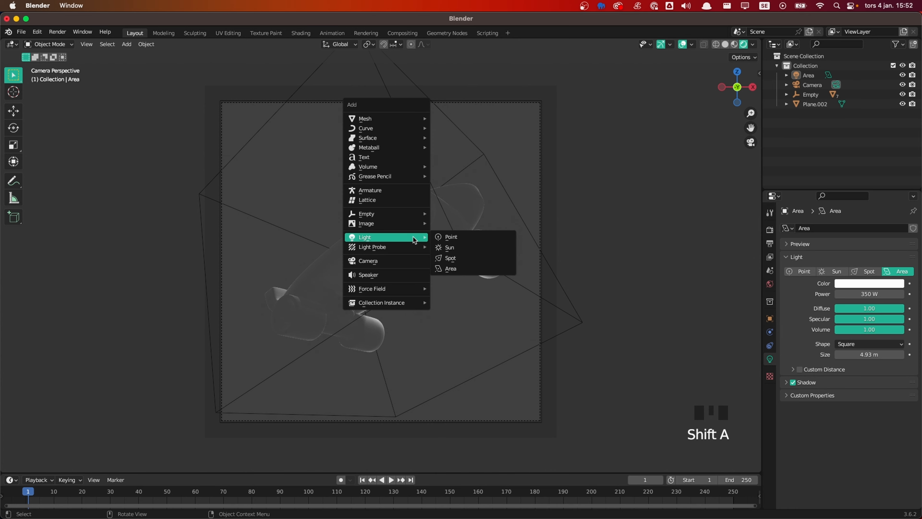
{"action": "left_click", "coordinate": [465, 268]}
{"action": "key", "text": "g"}
{"action": "key", "text": "z"}
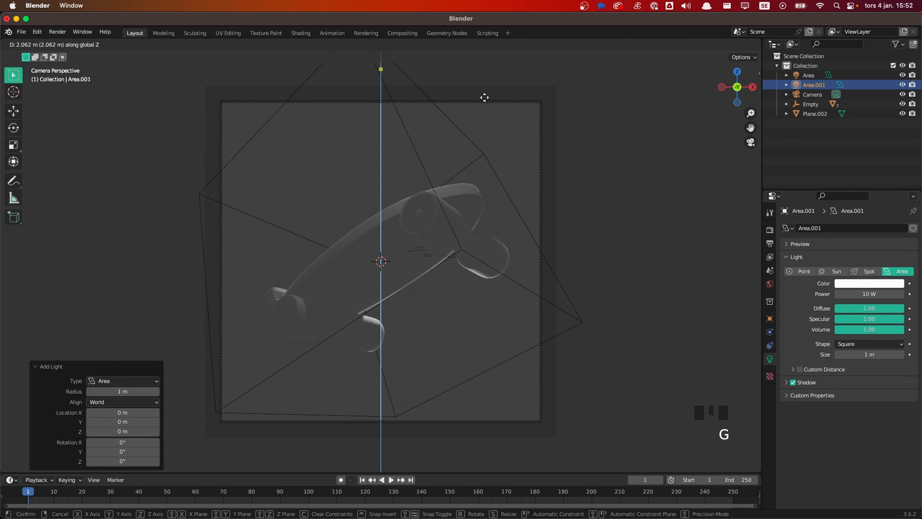
{"action": "left_click", "coordinate": [483, 107]}
Give the overhead area light a Disk shape with a size of 2 m and a power of 80 W
{"action": "left_click", "coordinate": [845, 343]}
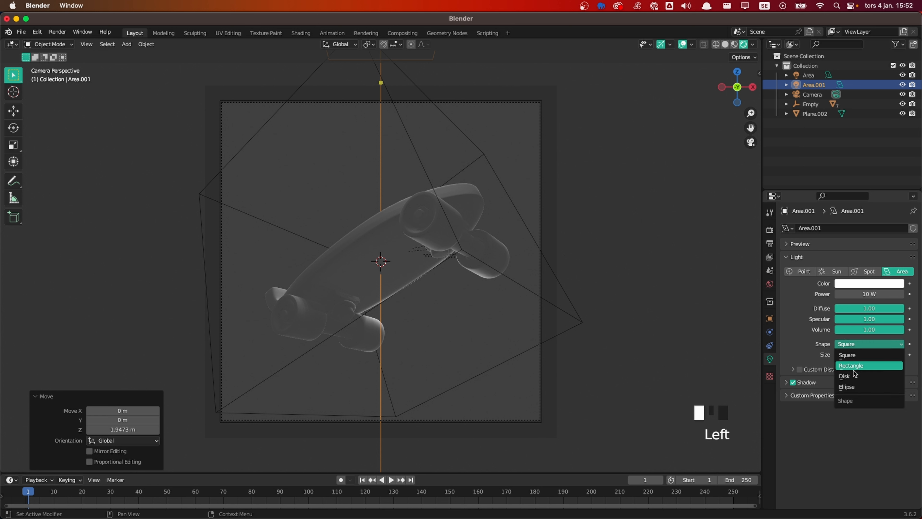
{"action": "left_click", "coordinate": [849, 374]}
{"action": "double_click", "coordinate": [859, 355]}
{"action": "type", "text": "2"}
{"action": "key", "text": "Tab"}
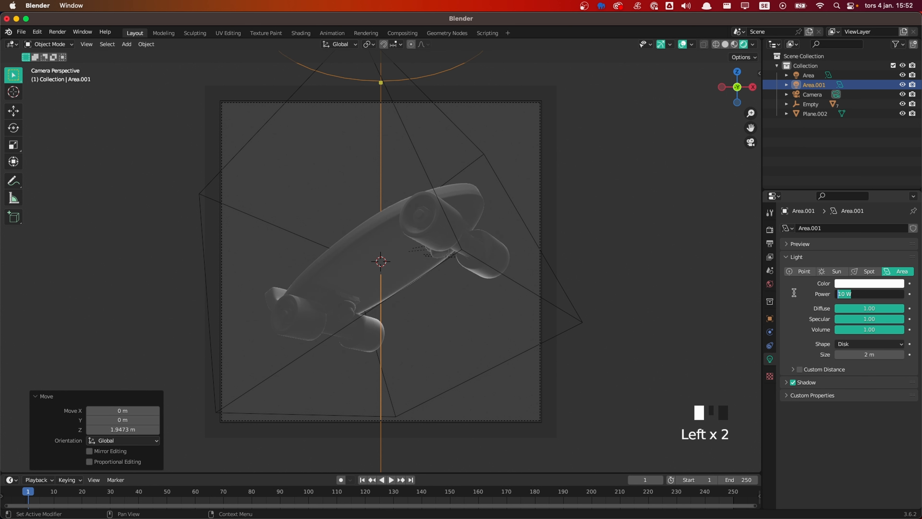
{"action": "type", "text": "80"}
{"action": "key", "text": "Return"}
Move the background plane about 6.09 m farther along the global Y axis, away from the skateboard
{"action": "middle_click_drag", "start_coordinate": [371, 168], "coordinate": [461, 232]}
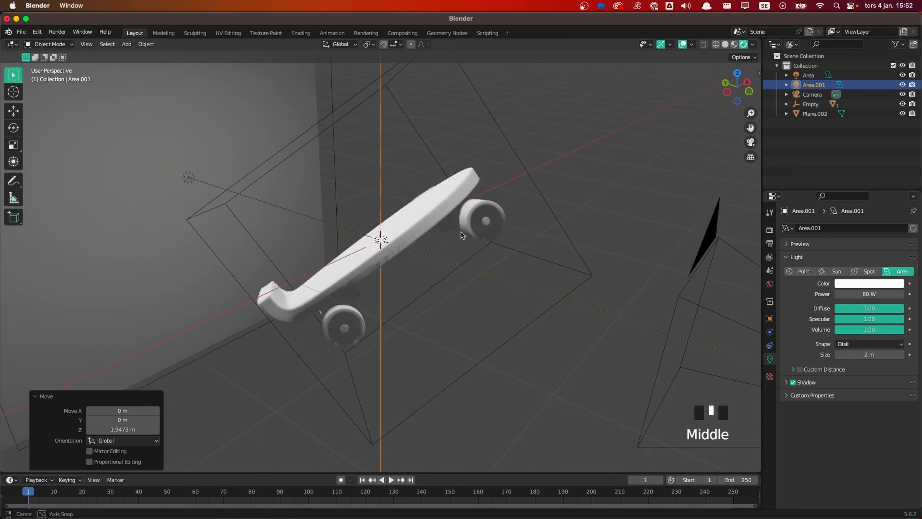
{"action": "scroll", "coordinate": [461, 233], "scroll_direction": "down", "scroll_amount": 4}
{"action": "left_click", "coordinate": [231, 179]}
{"action": "scroll", "coordinate": [378, 229], "scroll_direction": "down", "scroll_amount": 5}
{"action": "key", "text": "g"}
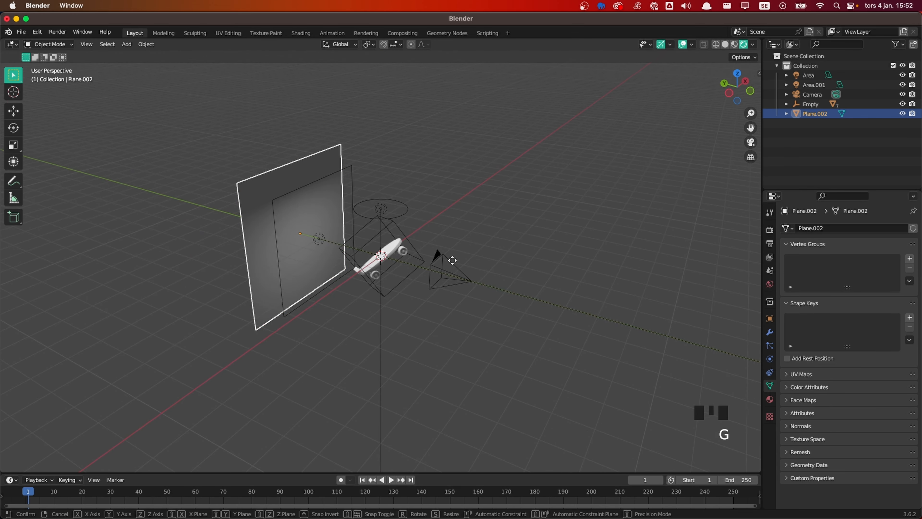
{"action": "key", "text": "y"}
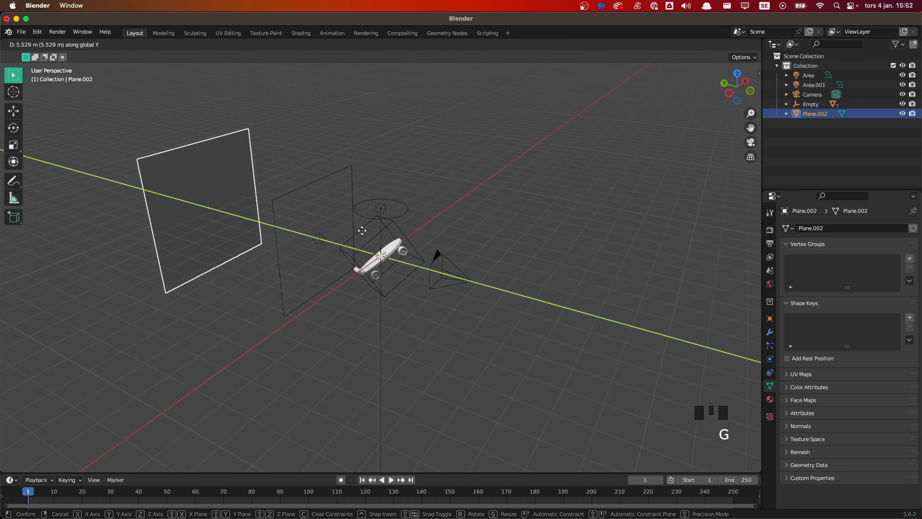
{"action": "left_click", "coordinate": [354, 229]}
Scale up the background plane's mesh in camera view until it covers the whole camera frame again
{"action": "key", "text": "grave"}
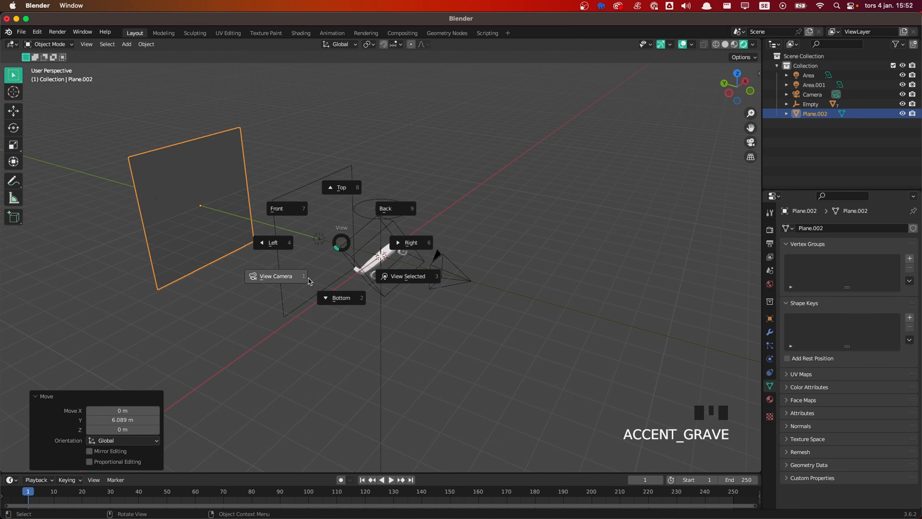
{"action": "left_click", "coordinate": [313, 279]}
{"action": "key", "text": "Tab"}
{"action": "key", "text": "s"}
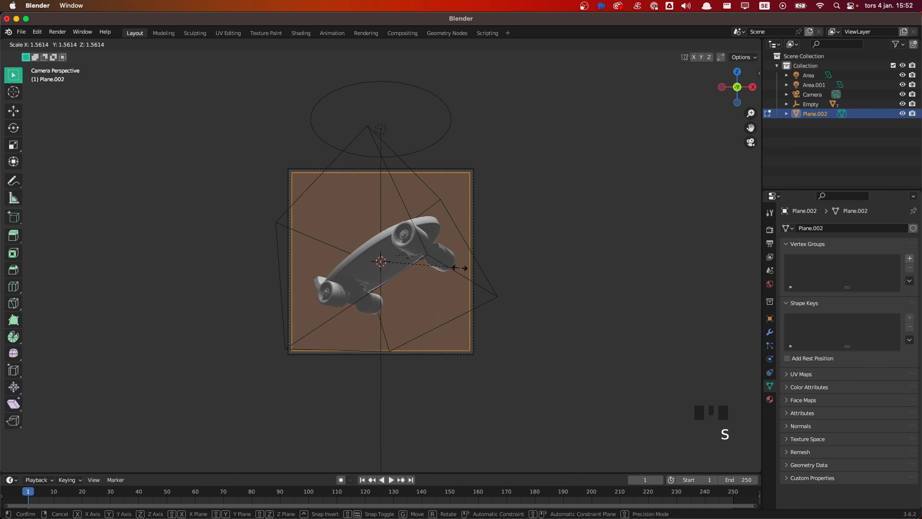
{"action": "left_click", "coordinate": [469, 268]}
{"action": "key", "text": "Tab"}
{"action": "scroll", "coordinate": [396, 121], "scroll_direction": "up", "scroll_amount": 1}
{"action": "scroll", "coordinate": [406, 217], "scroll_direction": "up", "scroll_amount": 4}
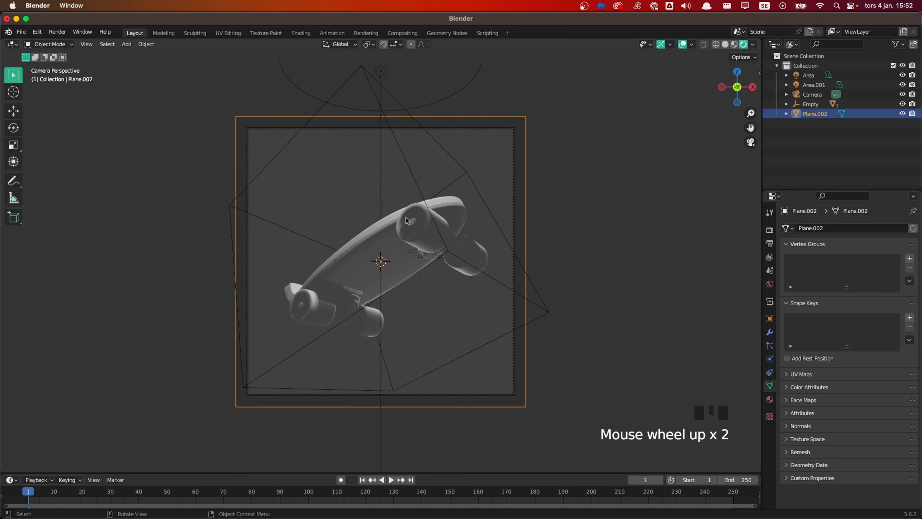
{"action": "scroll", "coordinate": [407, 217], "scroll_direction": "down", "scroll_amount": 2}
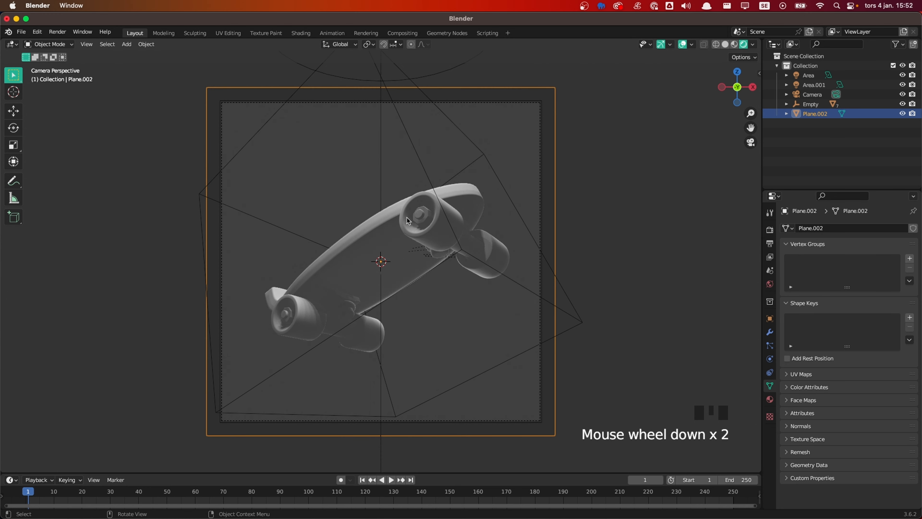
Duplicate the overhead disk light and rotate the copy 45° about the global X axis around the 3D cursor
{"action": "key", "text": "period"}
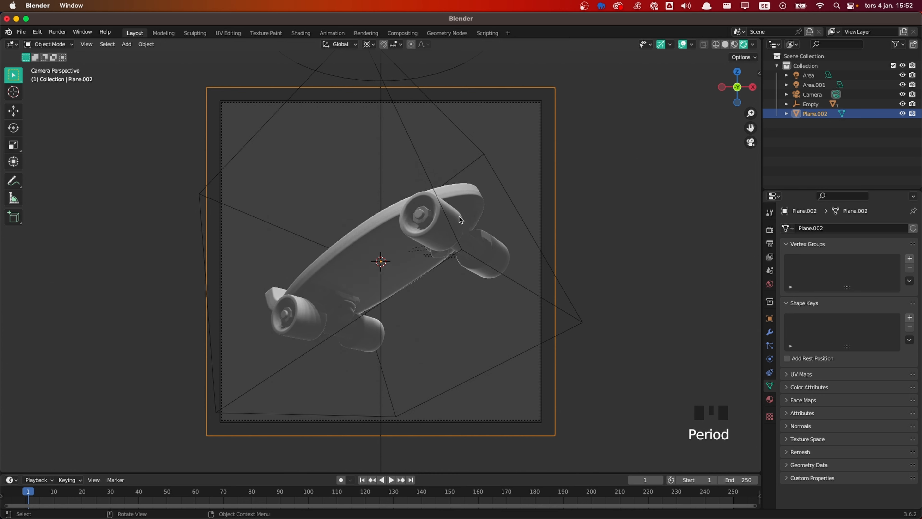
{"action": "scroll", "coordinate": [459, 218], "scroll_direction": "down", "scroll_amount": 3}
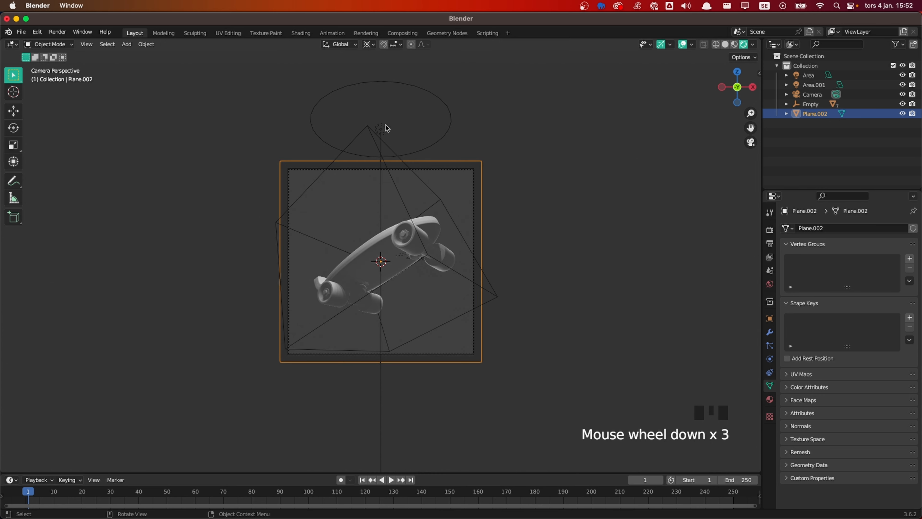
{"action": "left_click", "coordinate": [387, 128]}
{"action": "scroll", "coordinate": [449, 191], "scroll_direction": "up", "scroll_amount": 1}
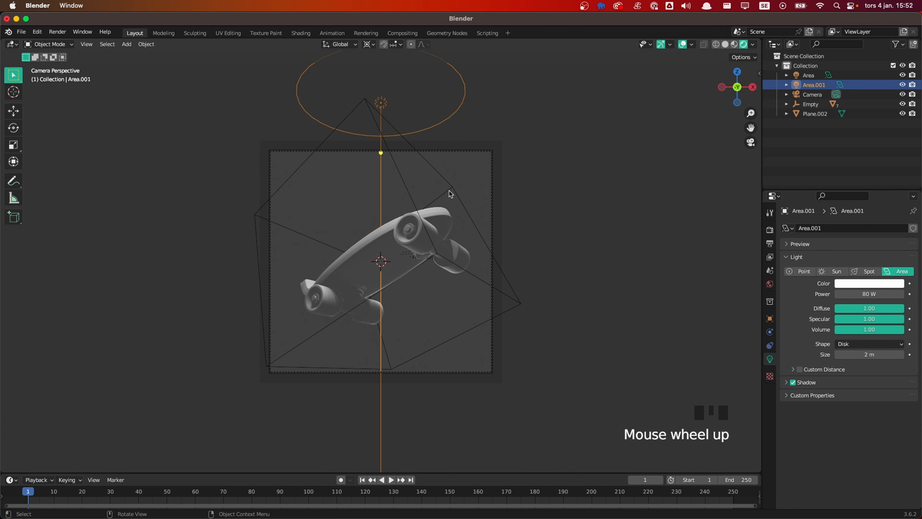
{"action": "key", "text": "shift+d"}
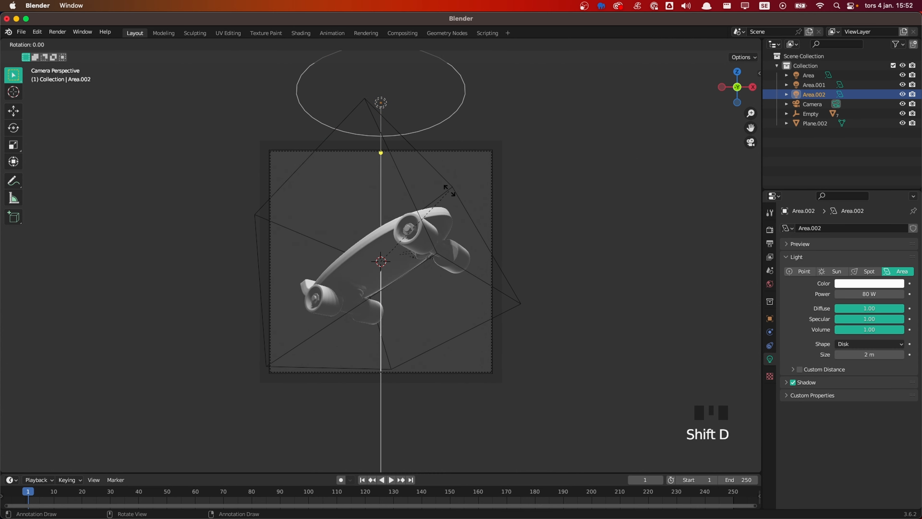
{"action": "type", "text": "x"}
{"action": "type", "text": "45"}
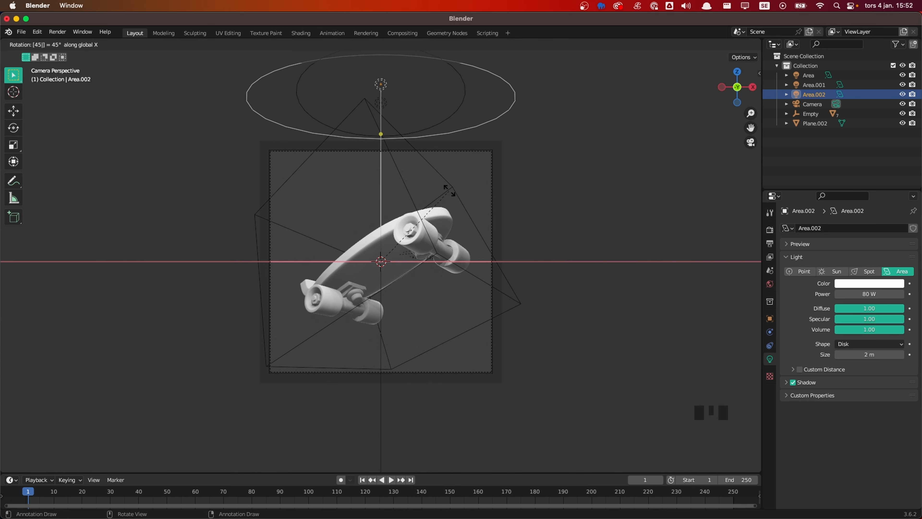
{"action": "key", "text": "Return"}
Rotate the duplicated disk light -60° about the global Z axis and return to the camera view
{"action": "type", "text": "rz60-"}
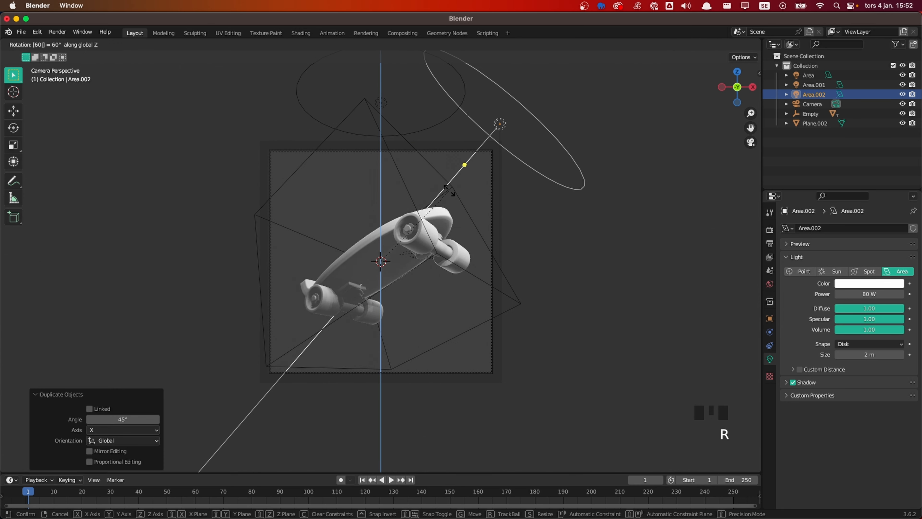
{"action": "key", "text": "Return"}
{"action": "middle_click_drag", "start_coordinate": [386, 206], "coordinate": [306, 278]}
{"action": "key", "text": "grave"}
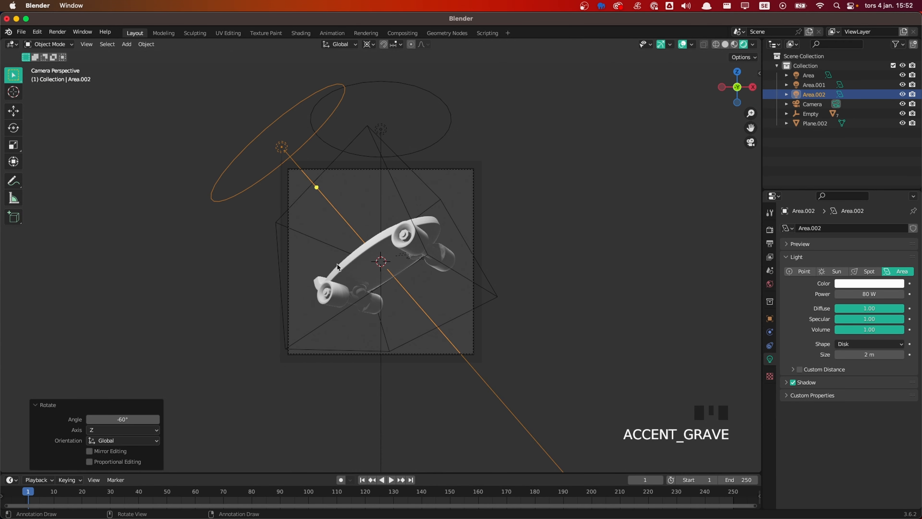
Duplicate the tilted disk light and rotate the copy 120° about the global Z axis around the 3D cursor
{"action": "scroll", "coordinate": [403, 194], "scroll_direction": "up", "scroll_amount": 5}
{"action": "scroll", "coordinate": [403, 196], "scroll_direction": "down", "scroll_amount": 1}
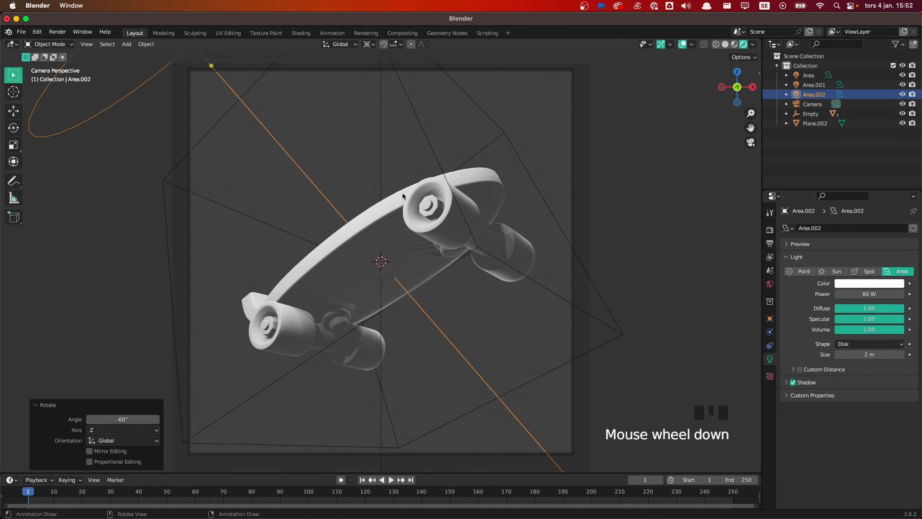
{"action": "key", "text": "shift+d"}
{"action": "type", "text": "z"}
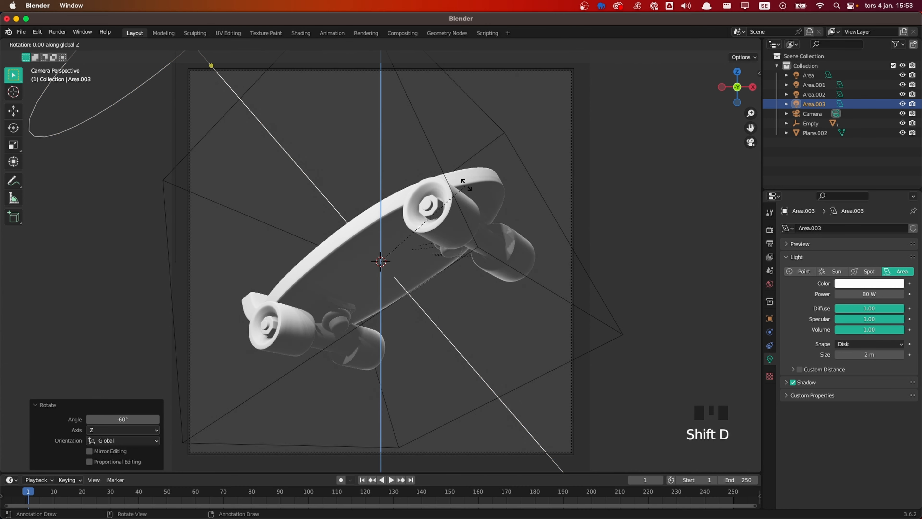
{"action": "type", "text": "120"}
{"action": "key", "text": "Return"}
{"action": "scroll", "coordinate": [533, 189], "scroll_direction": "down", "scroll_amount": 1}
{"action": "scroll", "coordinate": [533, 190], "scroll_direction": "down", "scroll_amount": 2}
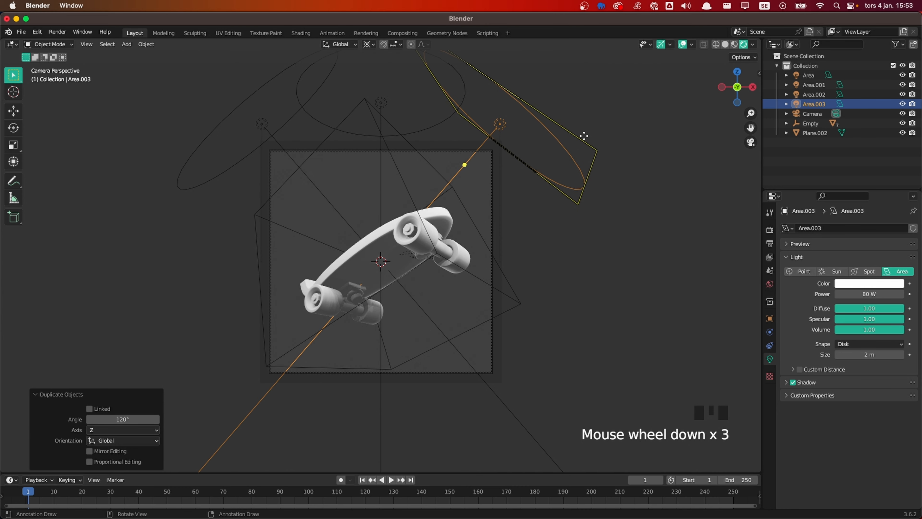
Rotate the new disk light about 61.9° around its local X axis and set its power to 60 W
{"action": "key", "text": "r"}
{"action": "key", "text": "x"}
{"action": "key", "text": "x"}
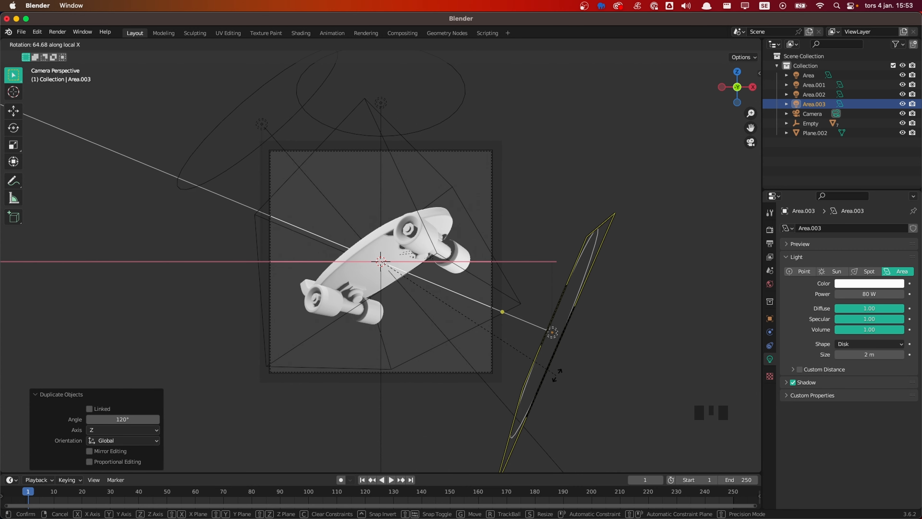
{"action": "left_click", "coordinate": [560, 369]}
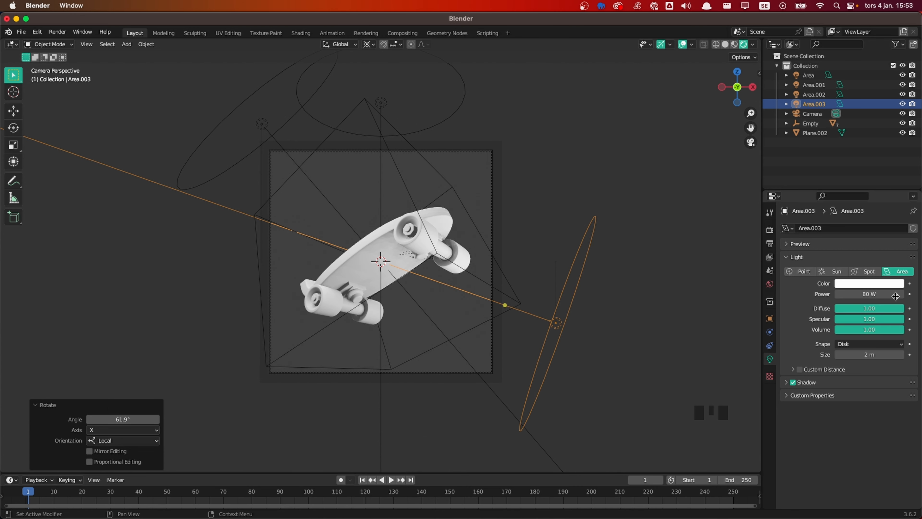
{"action": "left_click", "coordinate": [893, 294]}
{"action": "type", "text": "60"}
{"action": "key", "text": "Return"}
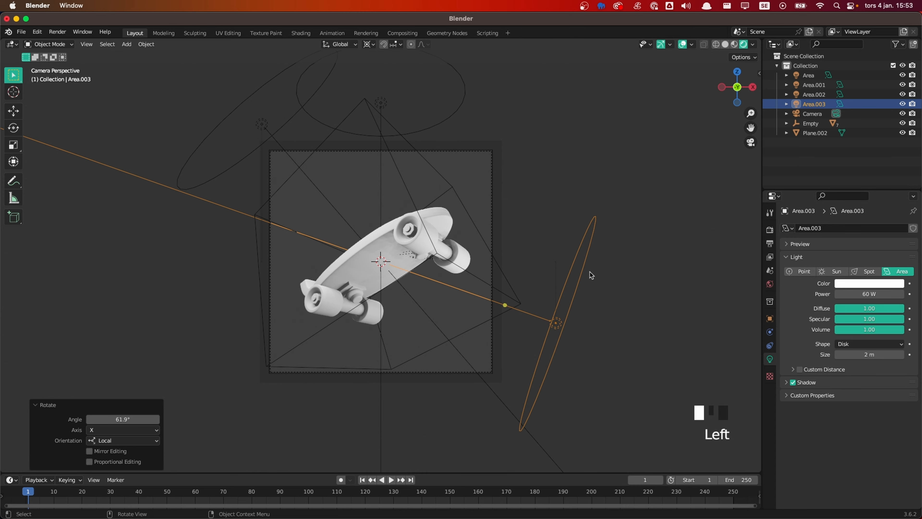
Move the 60 W disk light about 0.46 m along its local Z axis, away from the skateboard, and deselect it
{"action": "scroll", "coordinate": [590, 271], "scroll_direction": "up", "scroll_amount": 3}
{"action": "key", "text": "g"}
{"action": "key", "text": "z"}
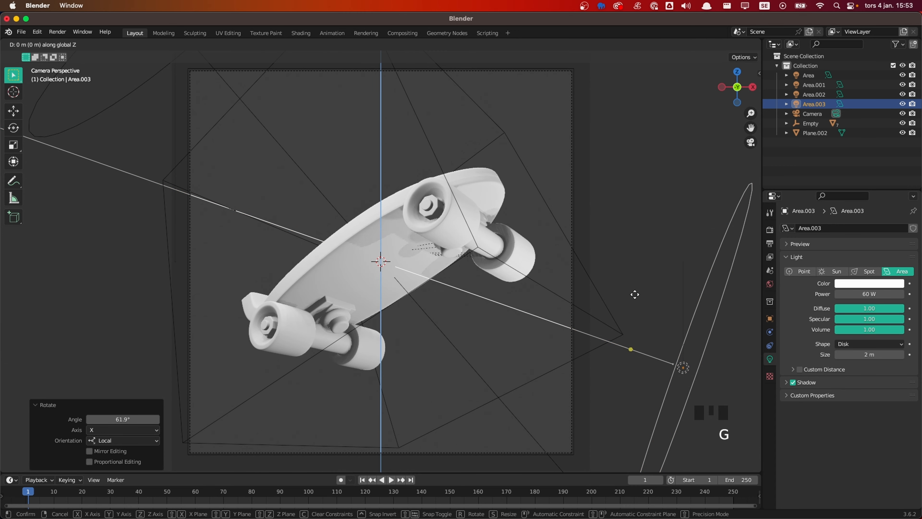
{"action": "key", "text": "z"}
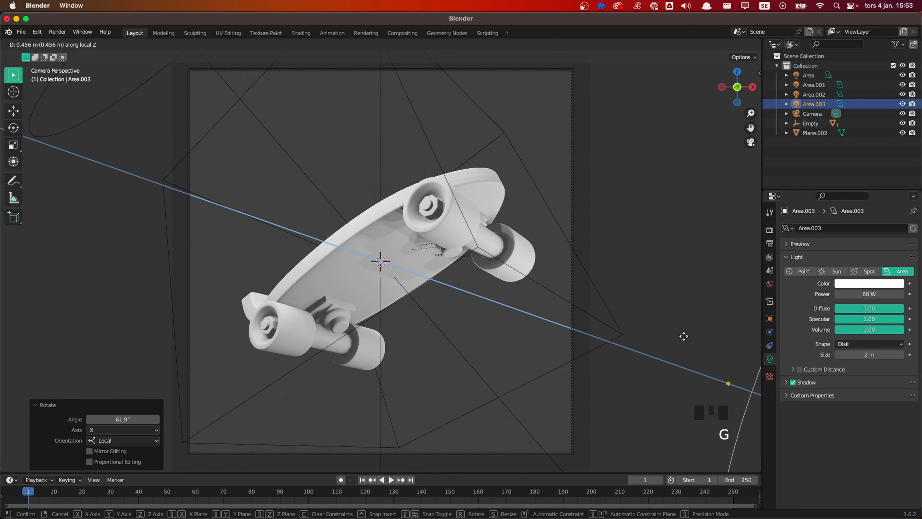
{"action": "left_click", "coordinate": [683, 335]}
{"action": "scroll", "coordinate": [620, 268], "scroll_direction": "down", "scroll_amount": 1}
{"action": "left_click", "coordinate": [636, 233]}
{"action": "scroll", "coordinate": [590, 229], "scroll_direction": "up", "scroll_amount": 1}
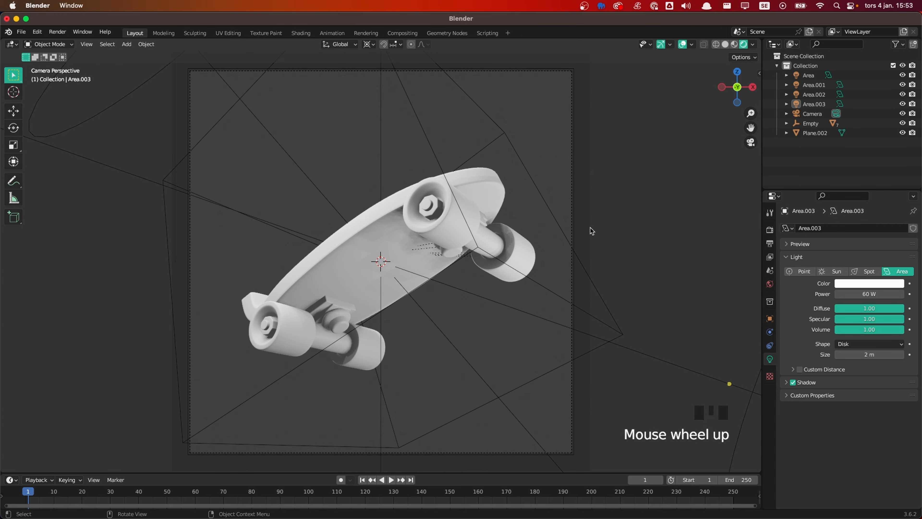
Add an area light at the world origin and rotate it 90° about the global X axis toward the background plane
{"action": "scroll", "coordinate": [448, 209], "scroll_direction": "down", "scroll_amount": 1}
{"action": "middle_click_drag", "start_coordinate": [338, 216], "coordinate": [368, 251]}
{"action": "scroll", "coordinate": [295, 221], "scroll_direction": "down", "scroll_amount": 2}
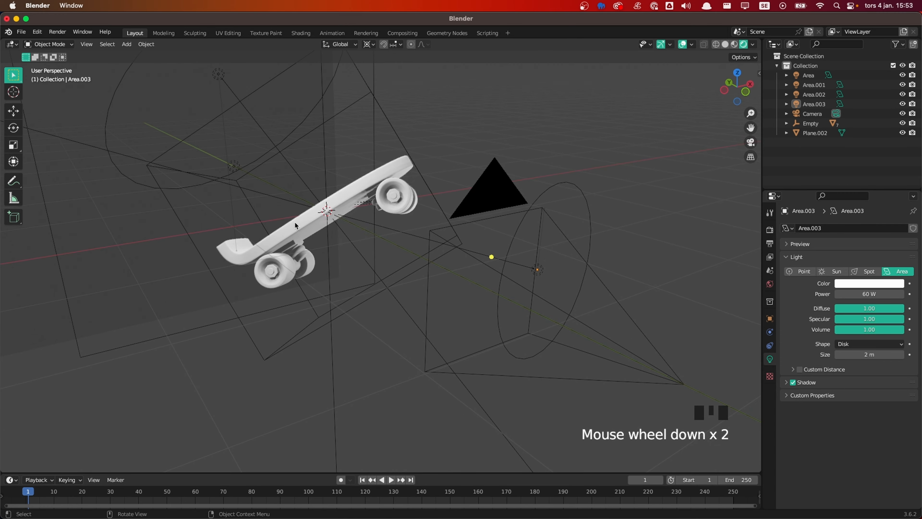
{"action": "middle_click_drag", "start_coordinate": [295, 221], "coordinate": [494, 295], "text": "shift"}
{"action": "left_click", "coordinate": [181, 214]}
{"action": "scroll", "coordinate": [319, 229], "scroll_direction": "down", "scroll_amount": 3}
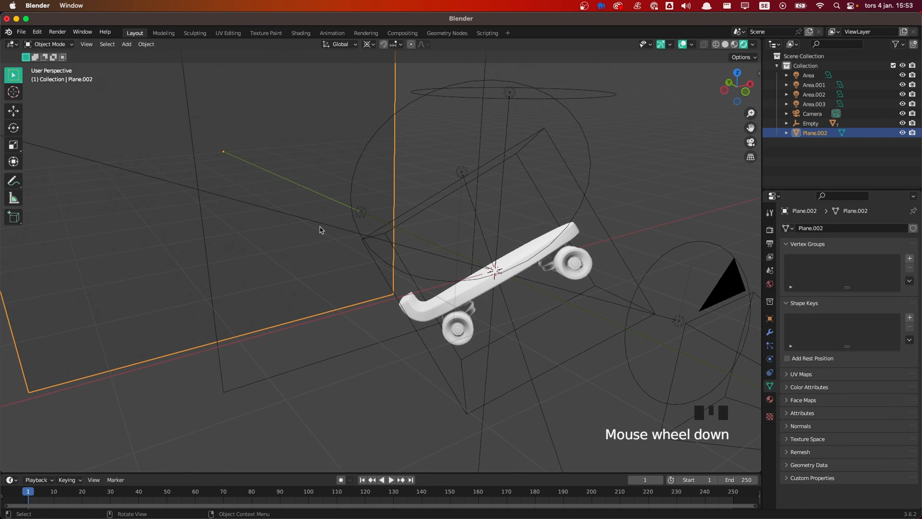
{"action": "key", "text": "shift+a"}
{"action": "mouse_move", "coordinate": [380, 224]}
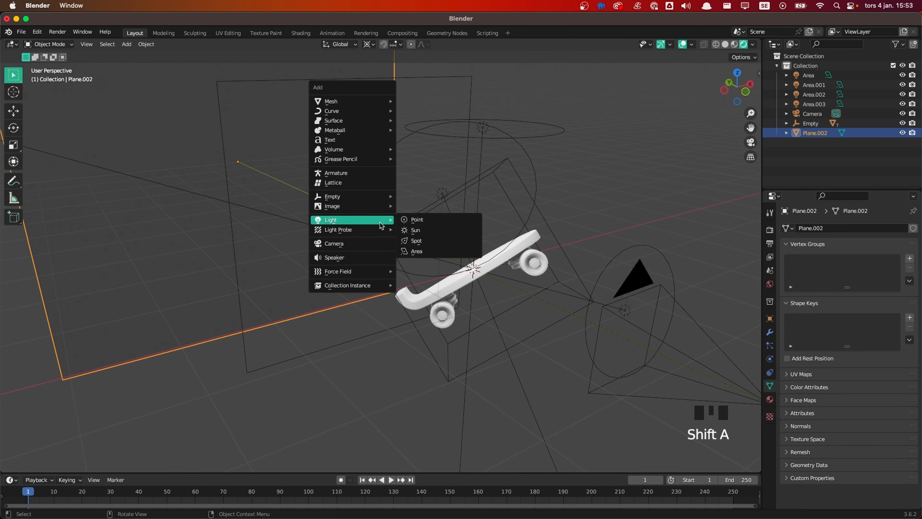
{"action": "left_click", "coordinate": [417, 250]}
{"action": "type", "text": "r"}
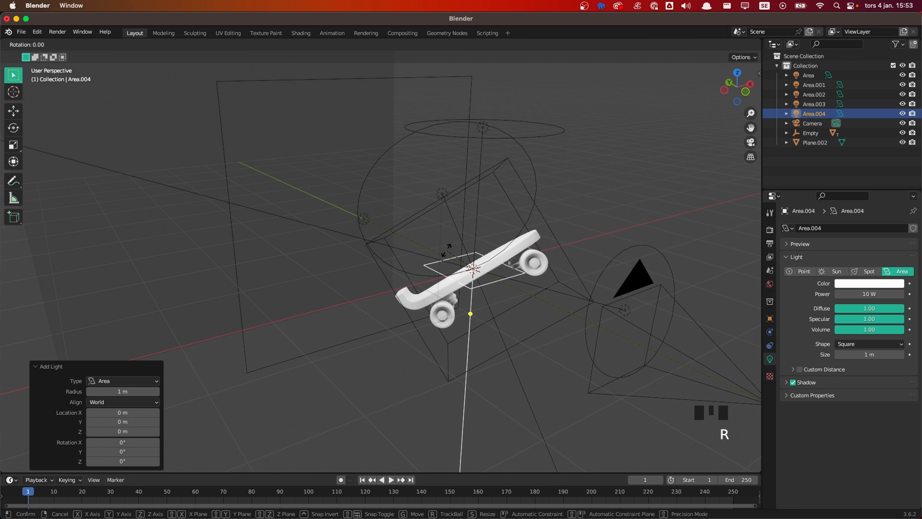
{"action": "type", "text": "x90"}
{"action": "key", "text": "Return"}
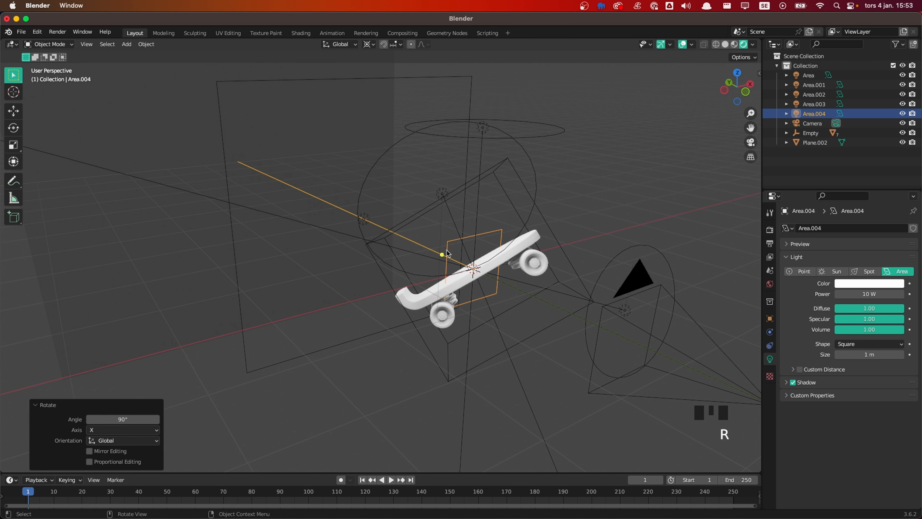
Move the new area light about 6.42 m along the global Y axis, in front of the background plane
{"action": "key", "text": "g"}
{"action": "key", "text": "y"}
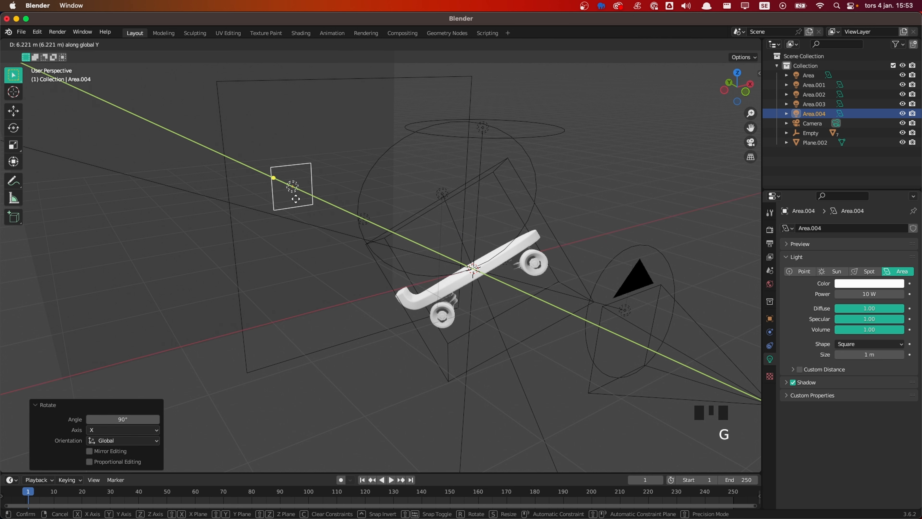
{"action": "left_click", "coordinate": [458, 225]}
Change the background light's shape to Disk with a size of 3 m and return to the camera view
{"action": "left_click", "coordinate": [869, 344]}
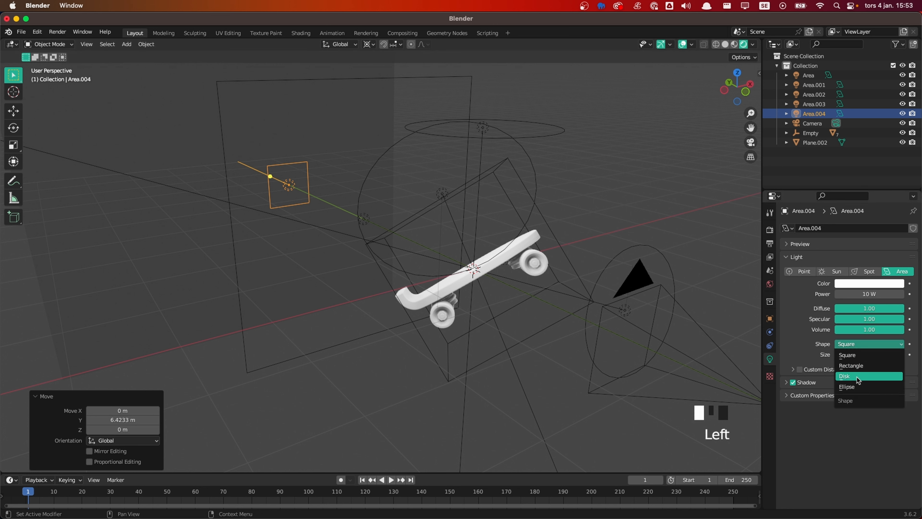
{"action": "left_click", "coordinate": [870, 379]}
{"action": "double_click", "coordinate": [871, 355]}
{"action": "type", "text": "3"}
{"action": "key", "text": "Tab"}
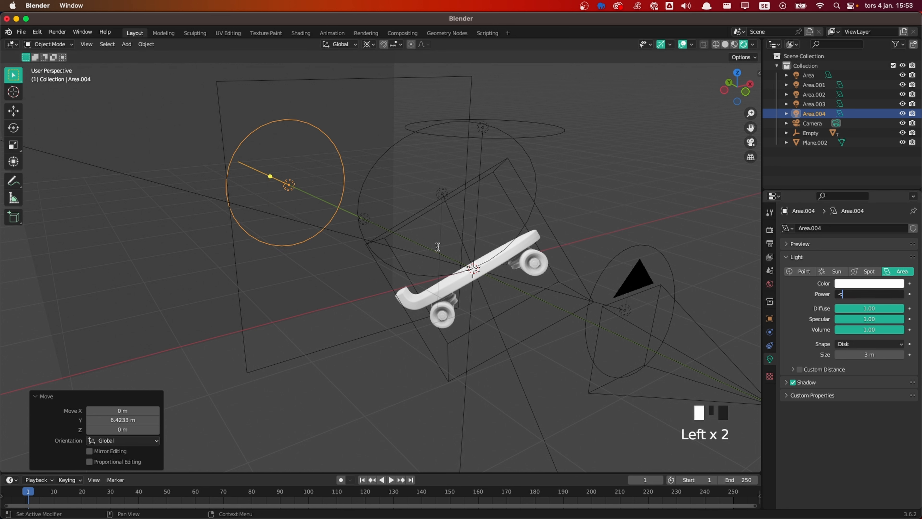
{"action": "key", "text": "Return"}
{"action": "key", "text": "grave"}
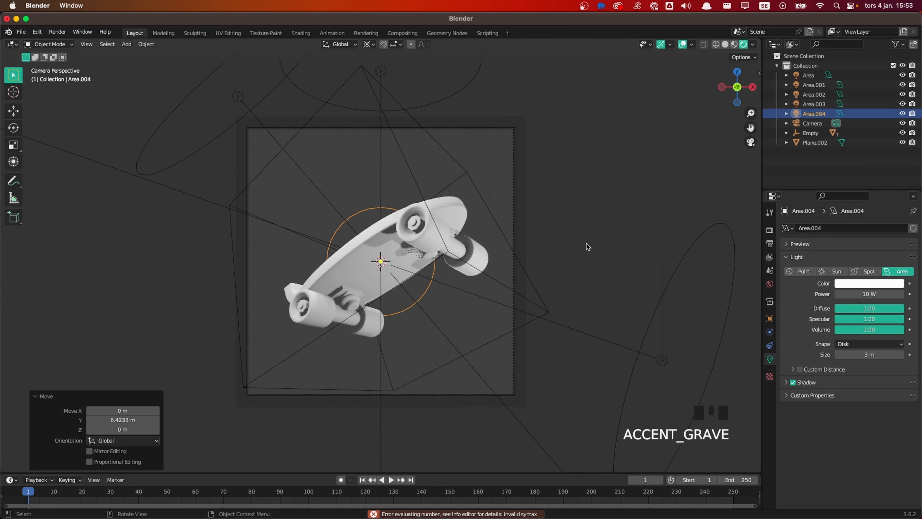
Try a power of 400 W on the background disk light
{"action": "scroll", "coordinate": [643, 245], "scroll_direction": "up", "scroll_amount": 1}
{"action": "left_click", "coordinate": [870, 293]}
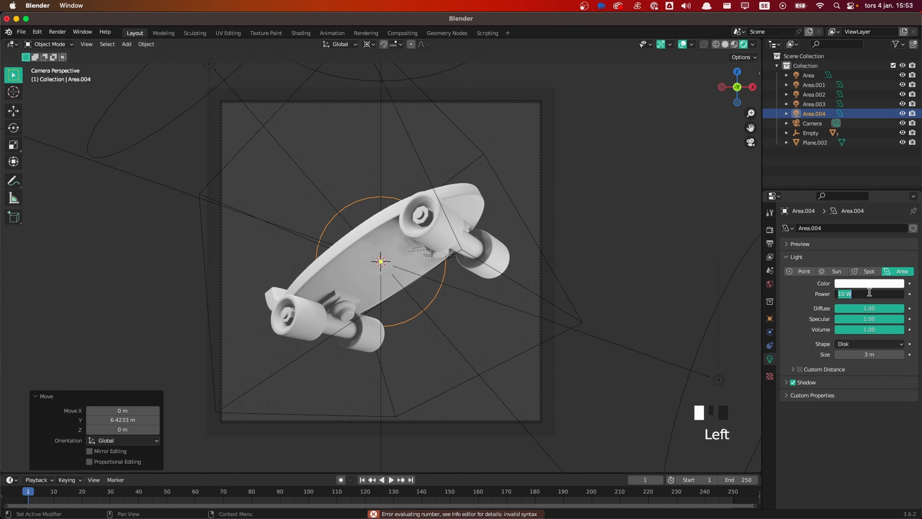
{"action": "type", "text": "400"}
{"action": "key", "text": "Return"}
Set the background disk light's power to 300 W and deselect the light
{"action": "left_click", "coordinate": [869, 292]}
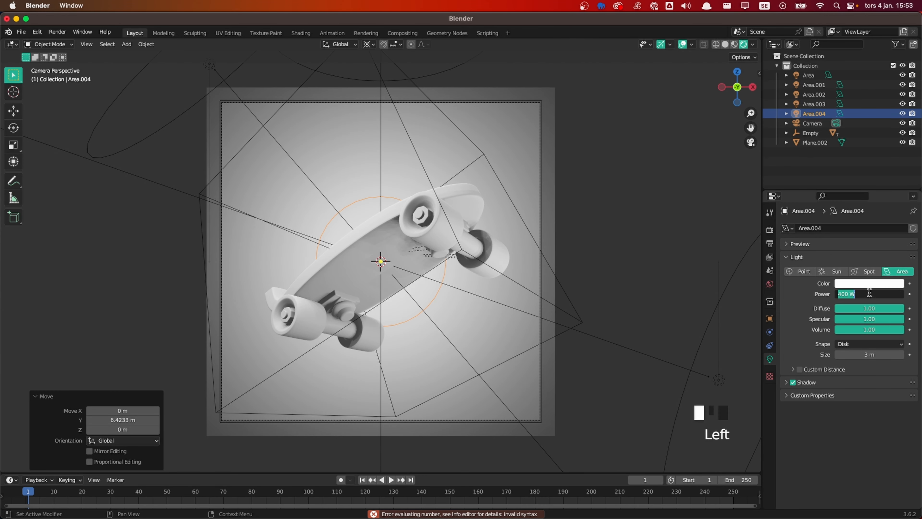
{"action": "type", "text": "300"}
{"action": "key", "text": "Return"}
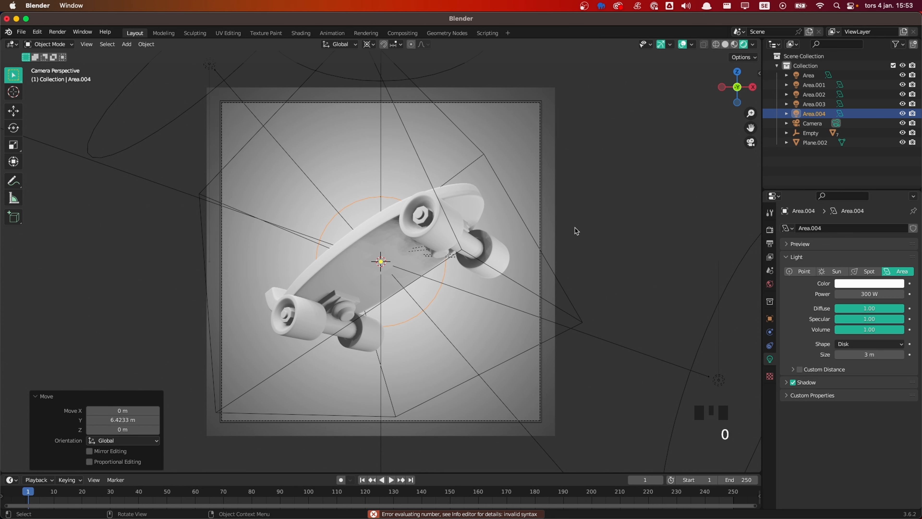
{"action": "scroll", "coordinate": [610, 218], "scroll_direction": "up", "scroll_amount": 2}
{"action": "left_click", "coordinate": [646, 202]}
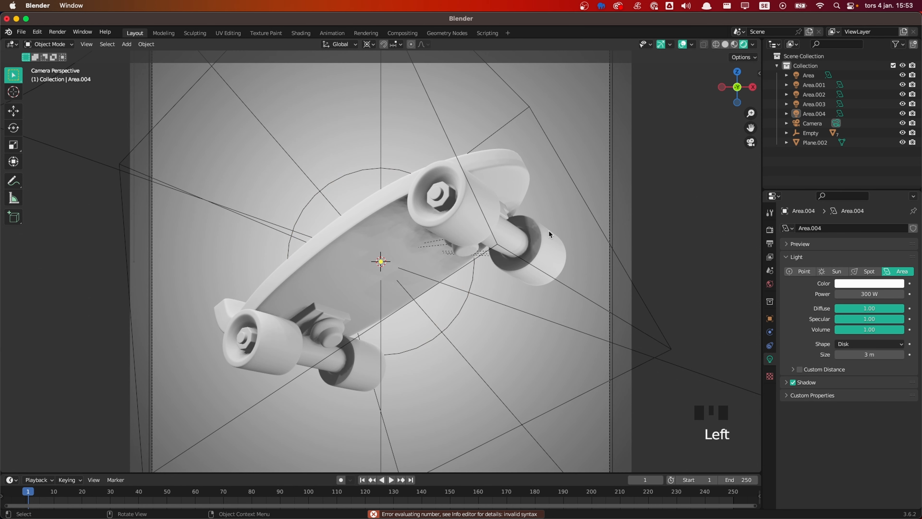
{"action": "scroll", "coordinate": [550, 200], "scroll_direction": "down", "scroll_amount": 1}
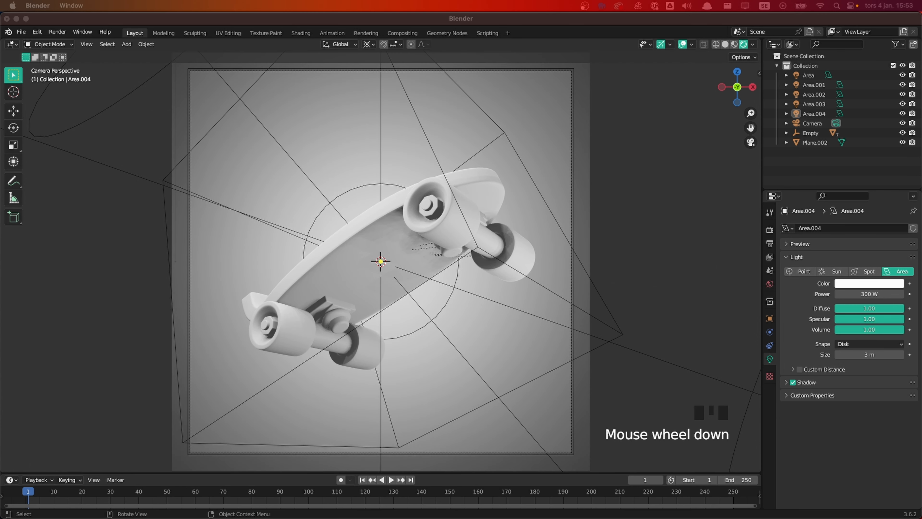
{"action": "left_click", "coordinate": [621, 161]}
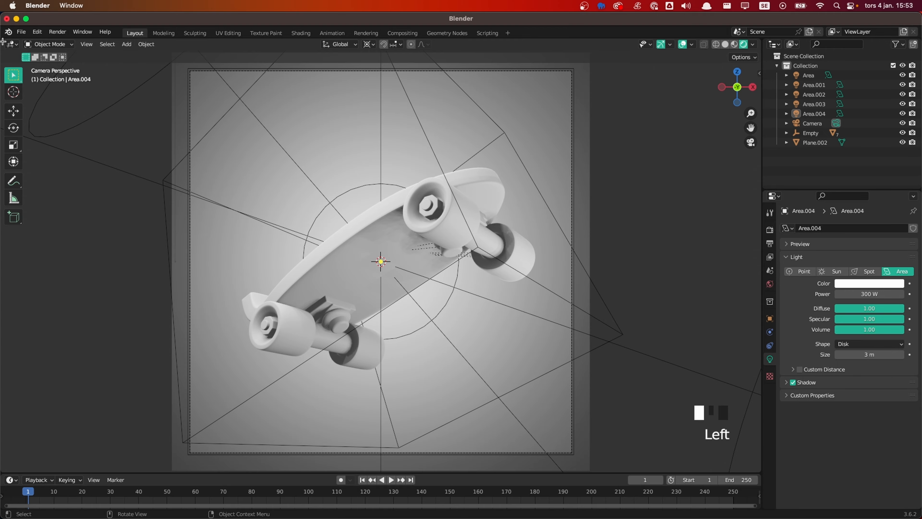
Split the 3D viewport into a narrow and a wide area and set the narrow one to rendered shading
{"action": "left_click_drag", "start_coordinate": [3, 42], "coordinate": [213, 49]}
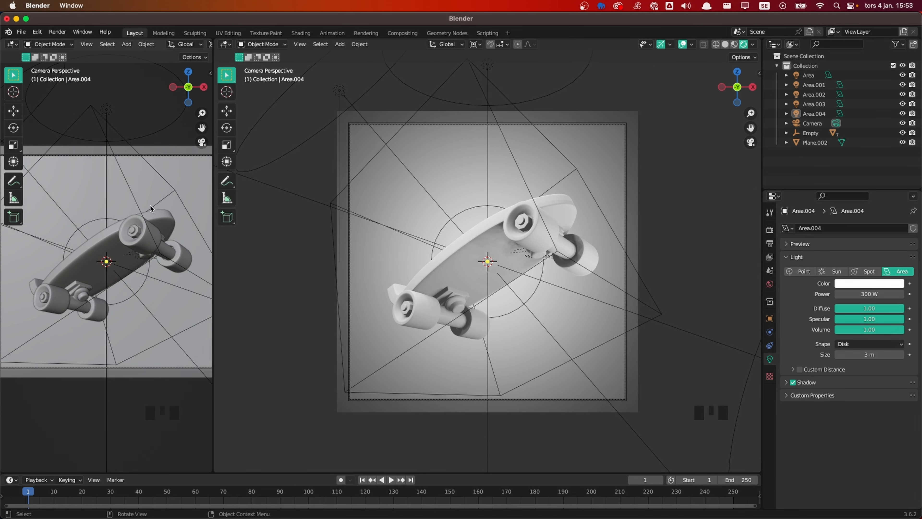
{"action": "key", "text": "z"}
{"action": "left_click", "coordinate": [154, 211]}
{"action": "scroll", "coordinate": [137, 259], "scroll_direction": "up", "scroll_amount": 1}
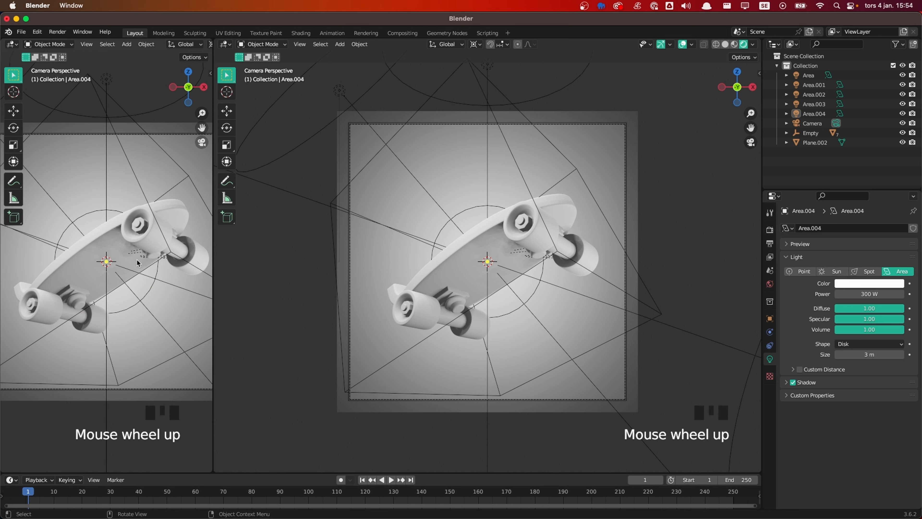
Turn the wide viewport area into a Shader Editor
{"action": "left_click", "coordinate": [306, 107]}
{"action": "left_click", "coordinate": [224, 45]}
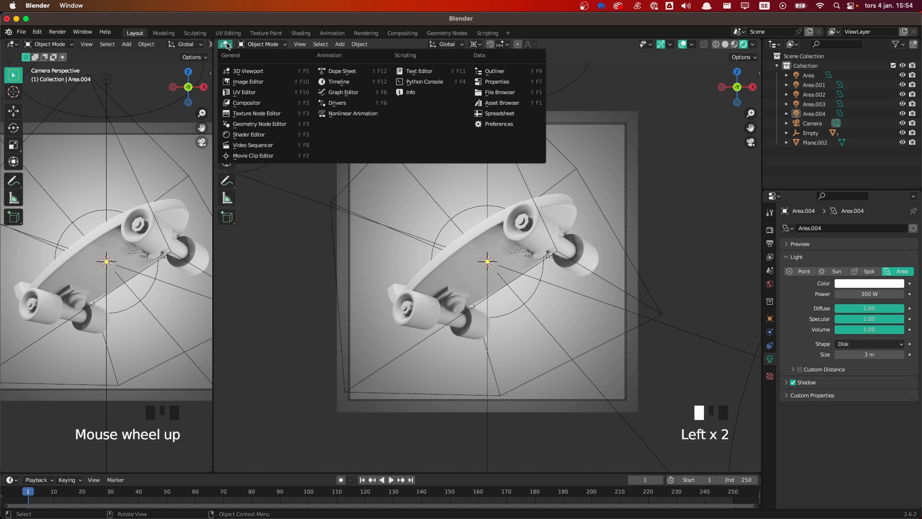
{"action": "left_click", "coordinate": [250, 135]}
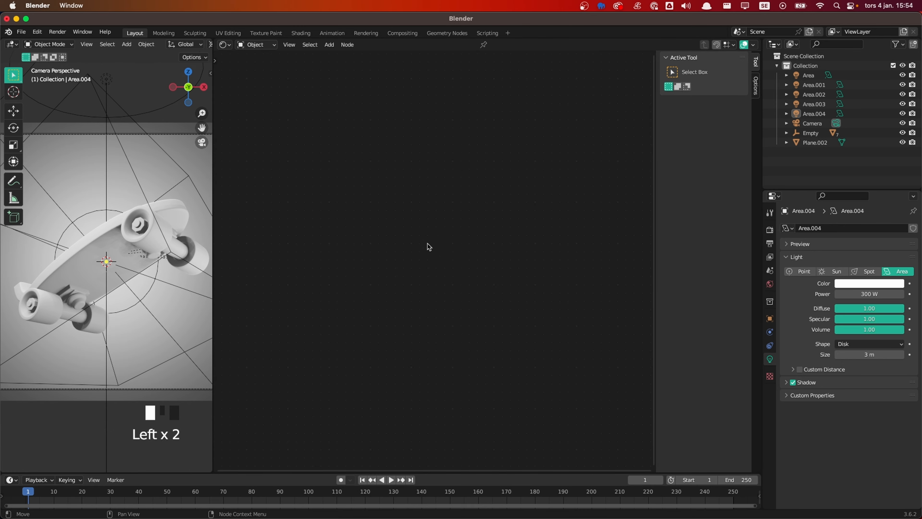
{"action": "scroll", "coordinate": [132, 258], "scroll_direction": "up", "scroll_amount": 1}
Create a new material on the background plane and set its base color to hex 9FFFF5
{"action": "left_click", "coordinate": [171, 146]}
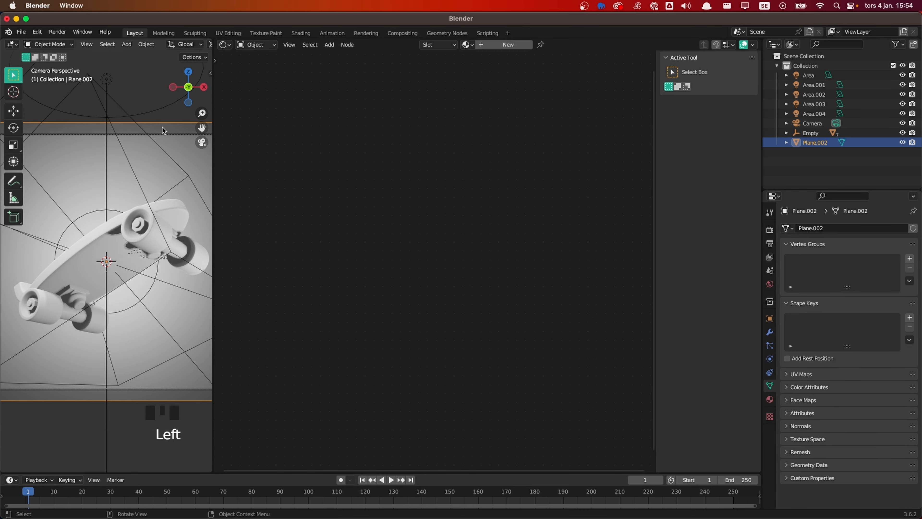
{"action": "left_click", "coordinate": [508, 44]}
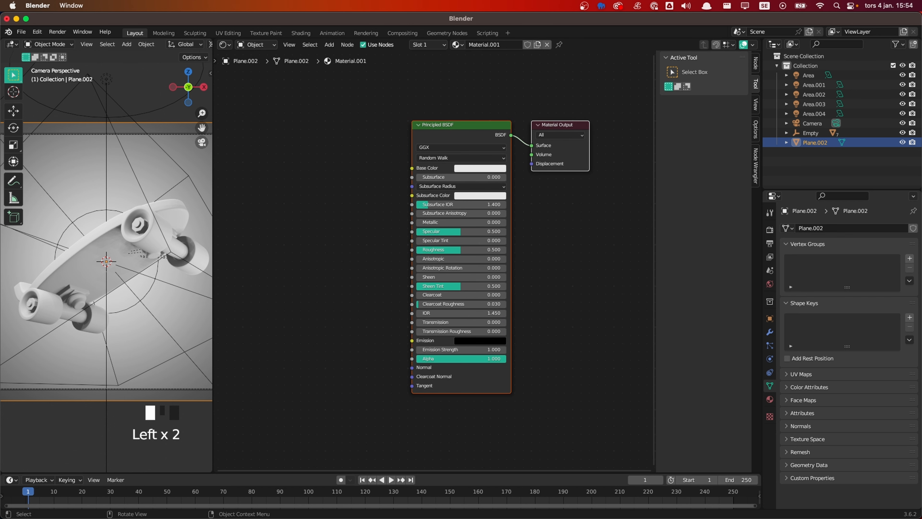
{"action": "left_click", "coordinate": [476, 169]}
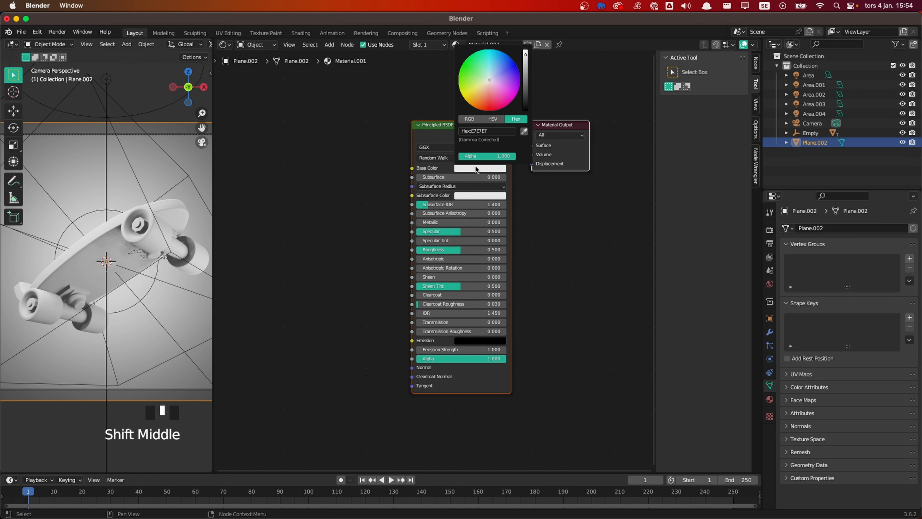
{"action": "left_click", "coordinate": [494, 131]}
{"action": "type", "text": "9FFFF5"}
{"action": "left_click", "coordinate": [493, 131]}
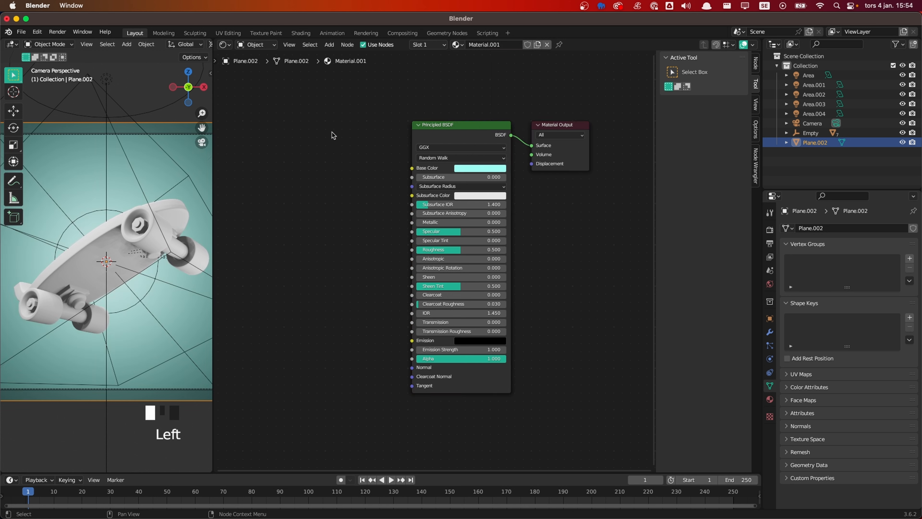
Widen the rendered 3D viewport beside the Shader Editor so the whole skateboard fits in it
{"action": "scroll", "coordinate": [108, 223], "scroll_direction": "up", "scroll_amount": 1}
{"action": "left_click_drag", "start_coordinate": [214, 201], "coordinate": [299, 200]}
{"action": "scroll", "coordinate": [202, 227], "scroll_direction": "up", "scroll_amount": 2}
{"action": "scroll", "coordinate": [204, 226], "scroll_direction": "down", "scroll_amount": 1}
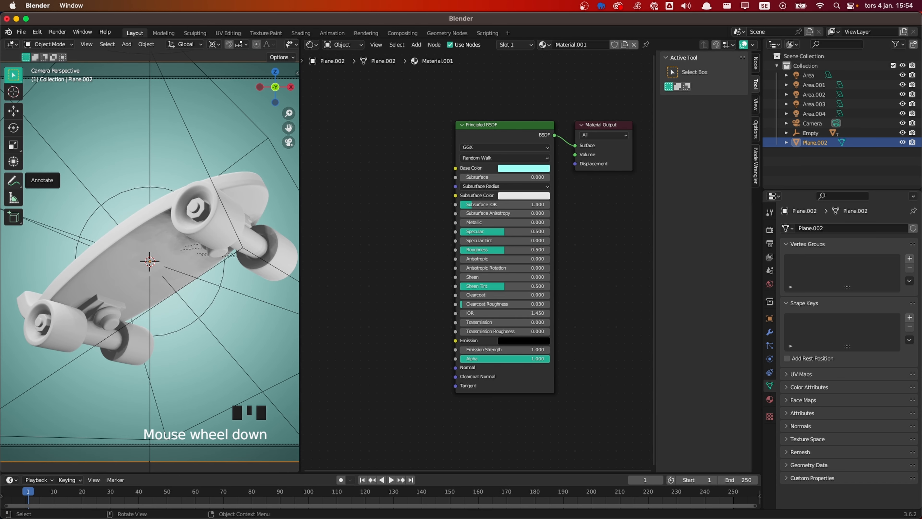
Create a new material on the skateboard wheels and name it Wheels
{"action": "left_click", "coordinate": [219, 232]}
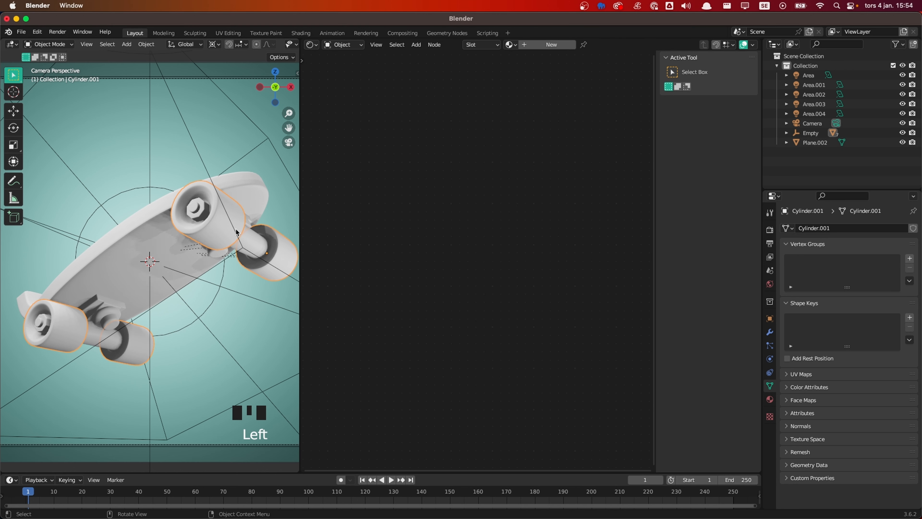
{"action": "left_click", "coordinate": [539, 46]}
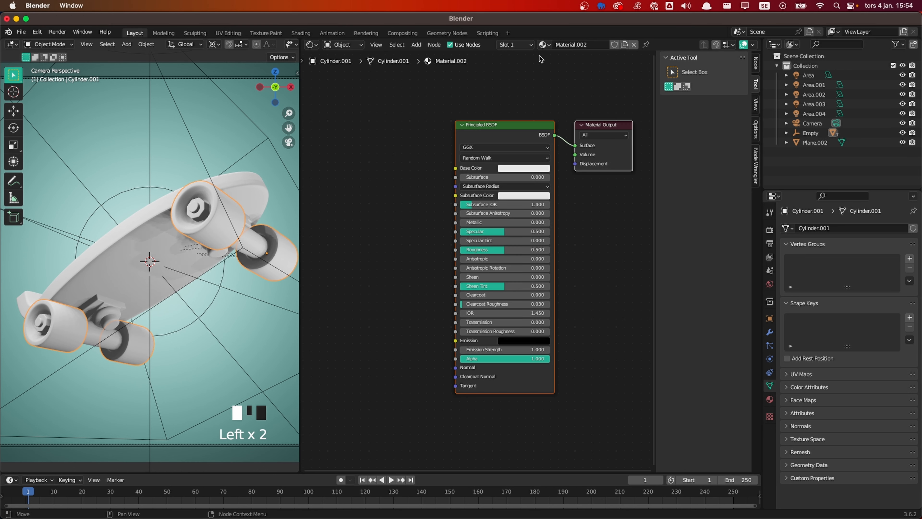
{"action": "left_click", "coordinate": [591, 44]}
{"action": "type", "text": "Wheels"}
{"action": "key", "text": "Return"}
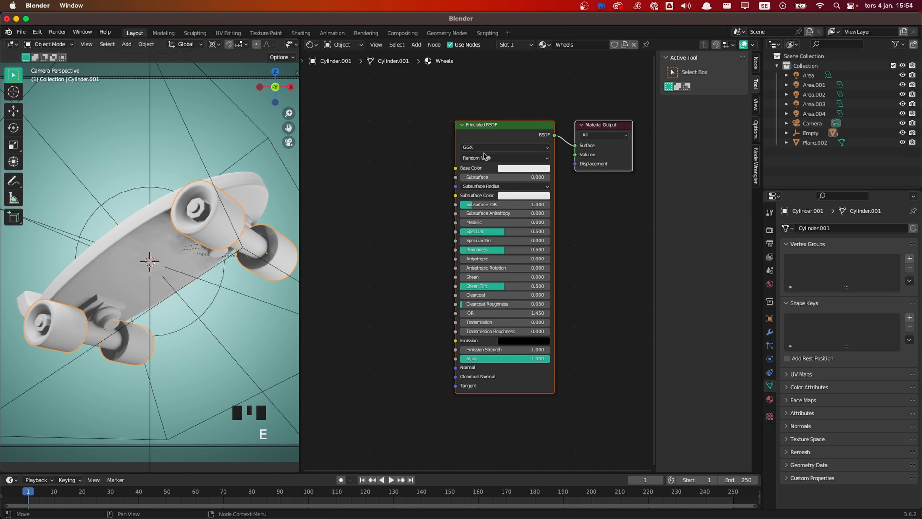
Set the base color of the Wheels material to hex 26C58F
{"action": "left_click", "coordinate": [503, 168]}
{"action": "left_click", "coordinate": [525, 130]}
{"action": "type", "text": "26C58F"}
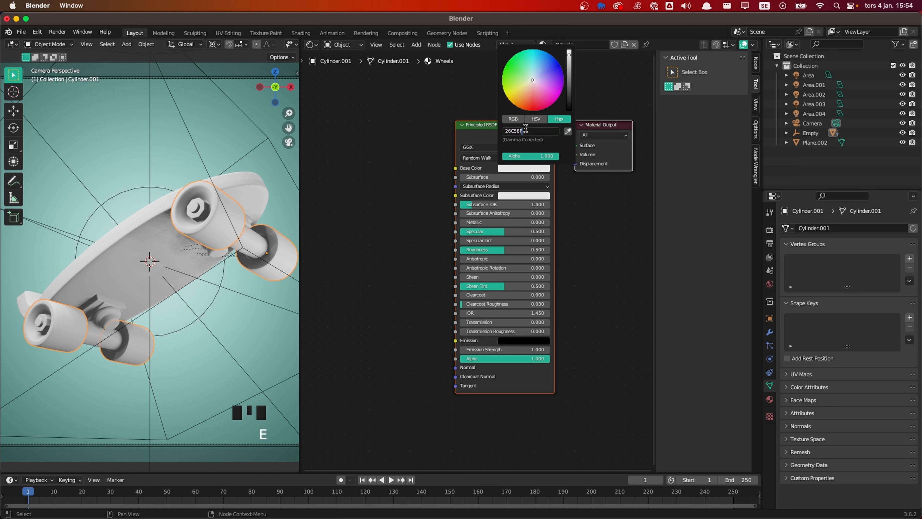
{"action": "key", "text": "Return"}
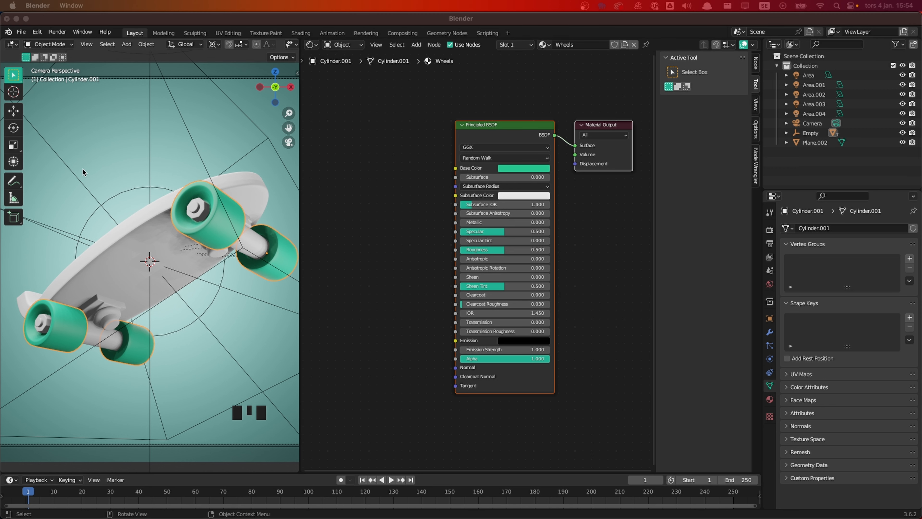
Create a new material named Metall on the truck axle between the wheels
{"action": "left_click", "coordinate": [253, 247]}
{"action": "scroll", "coordinate": [267, 264], "scroll_direction": "up", "scroll_amount": 3}
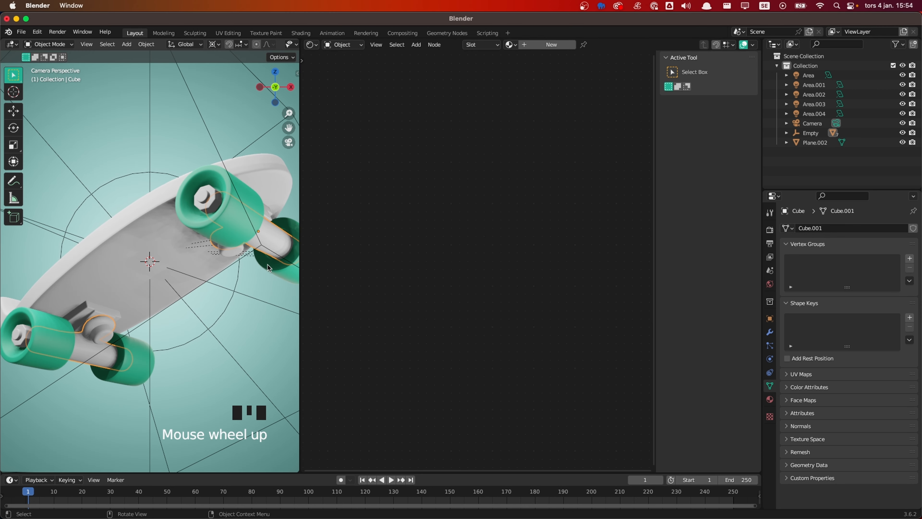
{"action": "middle_click_drag", "start_coordinate": [267, 264], "coordinate": [246, 196], "text": "shift"}
{"action": "scroll", "coordinate": [177, 244], "scroll_direction": "up", "scroll_amount": 4}
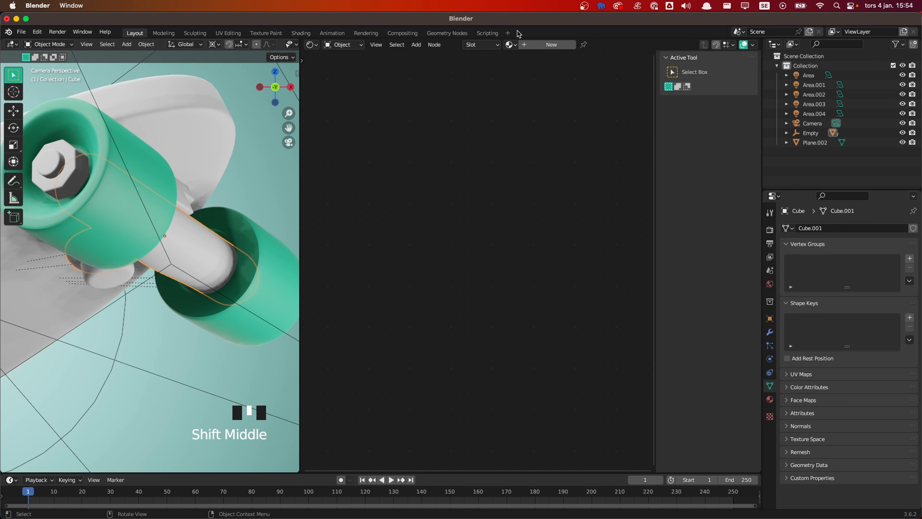
{"action": "left_click", "coordinate": [551, 44]}
{"action": "double_click", "coordinate": [561, 44]}
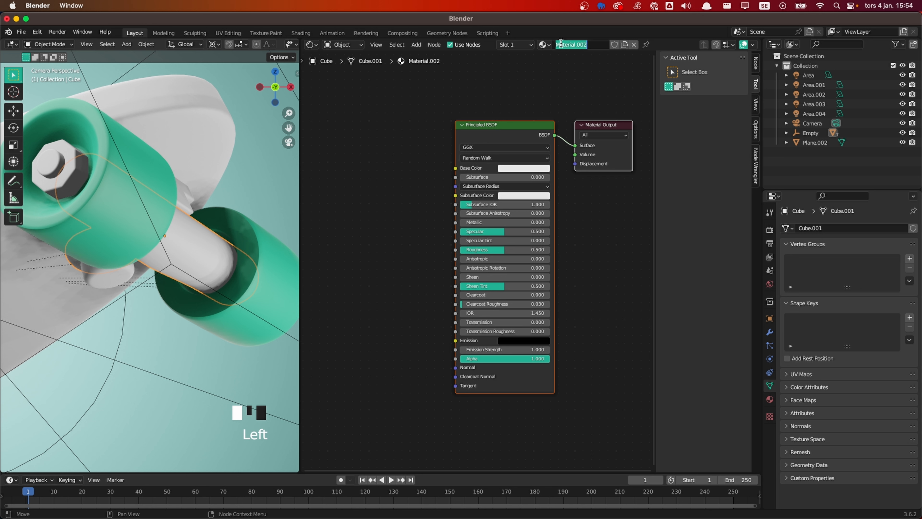
{"action": "type", "text": "Metall"}
{"action": "key", "text": "Return"}
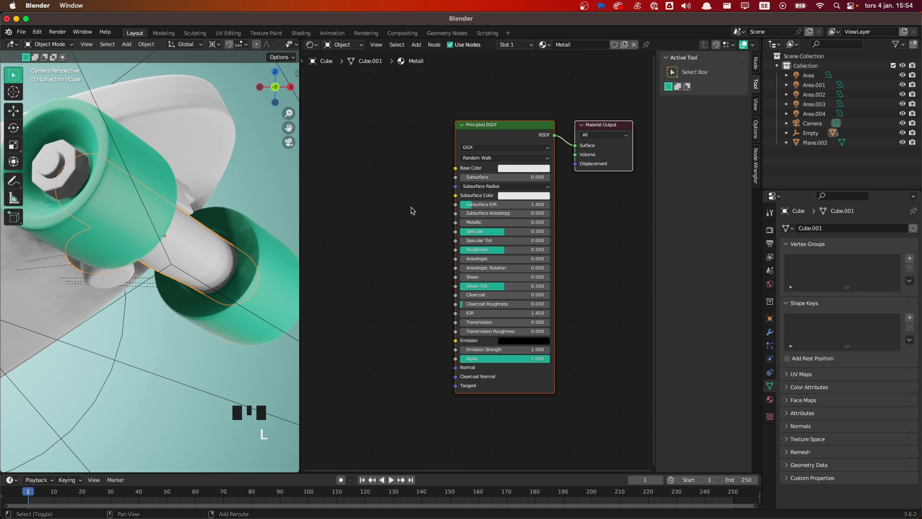
Add a Noise Texture node to the Metall material, ahead of the Principled BSDF
{"action": "middle_click_drag", "start_coordinate": [412, 206], "coordinate": [530, 190]}
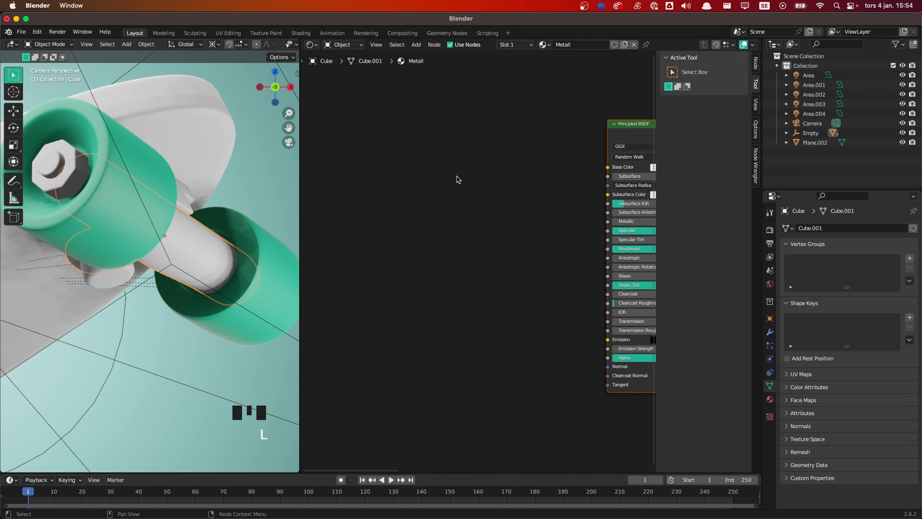
{"action": "left_click", "coordinate": [457, 177]}
{"action": "key", "text": "shift+a"}
{"action": "left_click", "coordinate": [457, 177]}
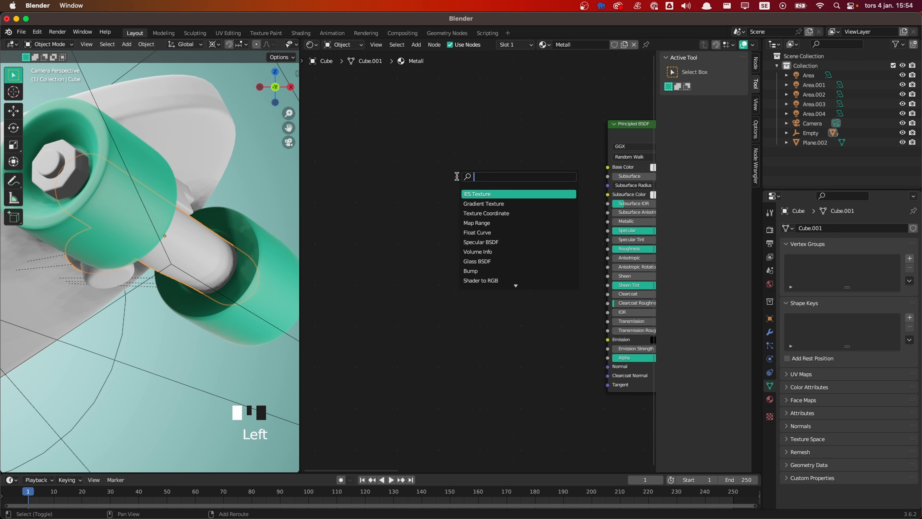
{"action": "type", "text": "noise"}
{"action": "key", "text": "Return"}
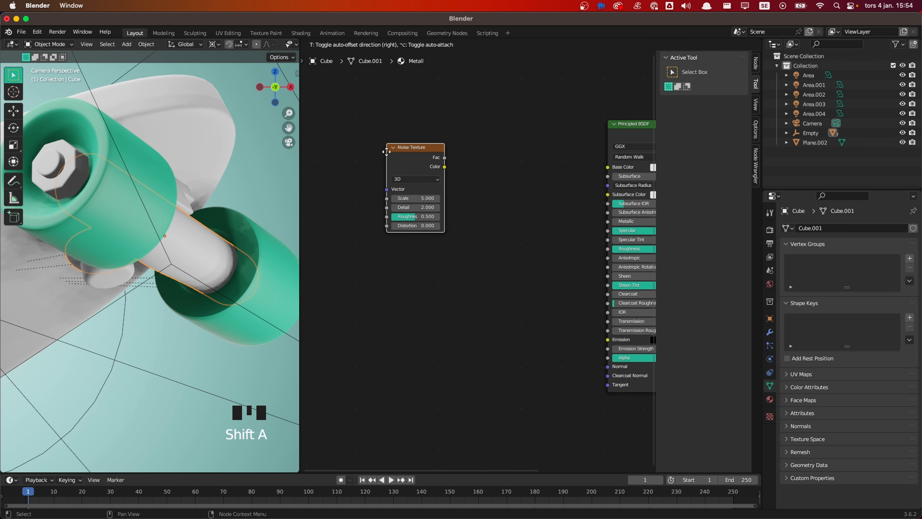
{"action": "left_click", "coordinate": [386, 151]}
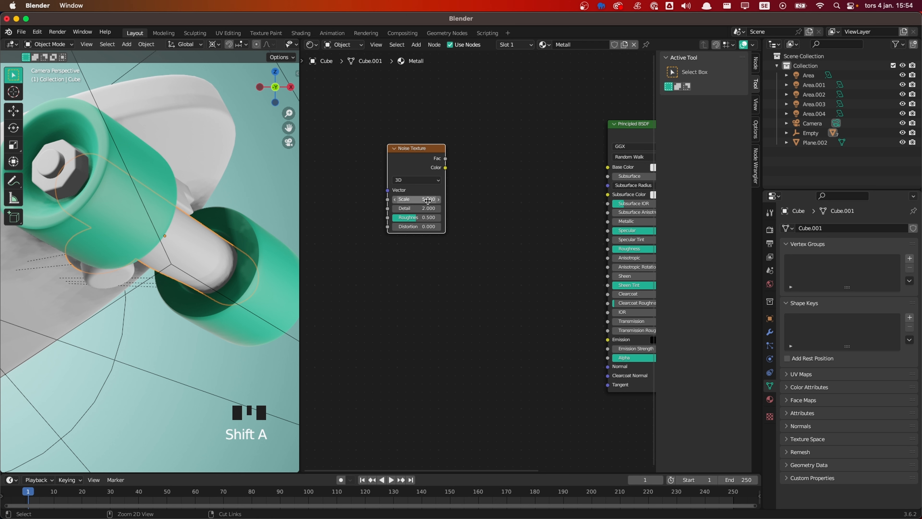
Attach Mapping and Texture Coordinate nodes to the Noise Texture's vector input
{"action": "key", "text": "ctrl+t"}
{"action": "scroll", "coordinate": [472, 213], "scroll_direction": "down", "scroll_amount": 1}
{"action": "scroll", "coordinate": [508, 207], "scroll_direction": "up", "scroll_amount": 2}
{"action": "middle_click_drag", "start_coordinate": [472, 214], "coordinate": [426, 187]}
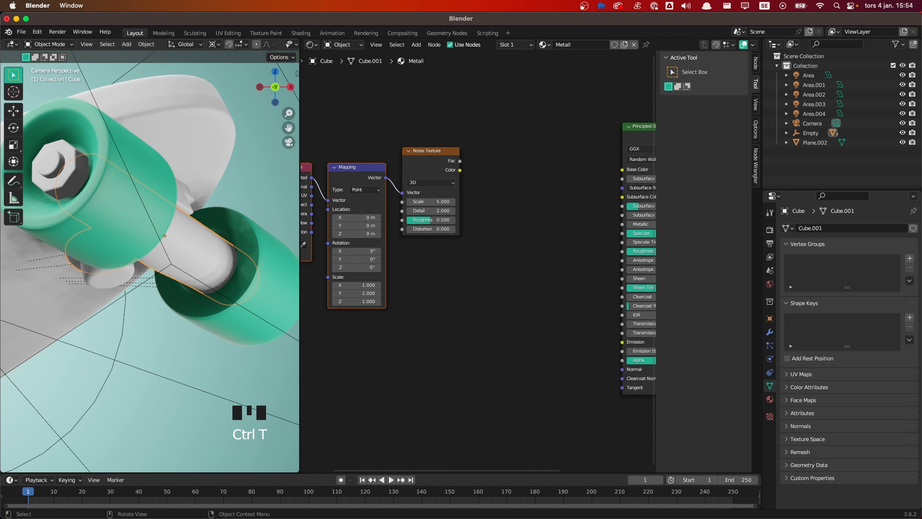
Add a Color Ramp node between the Noise Texture and the Principled BSDF
{"action": "middle_click_drag", "start_coordinate": [517, 200], "coordinate": [434, 200], "text": "shift"}
{"action": "left_click", "coordinate": [438, 198]}
{"action": "key", "text": "shift+a"}
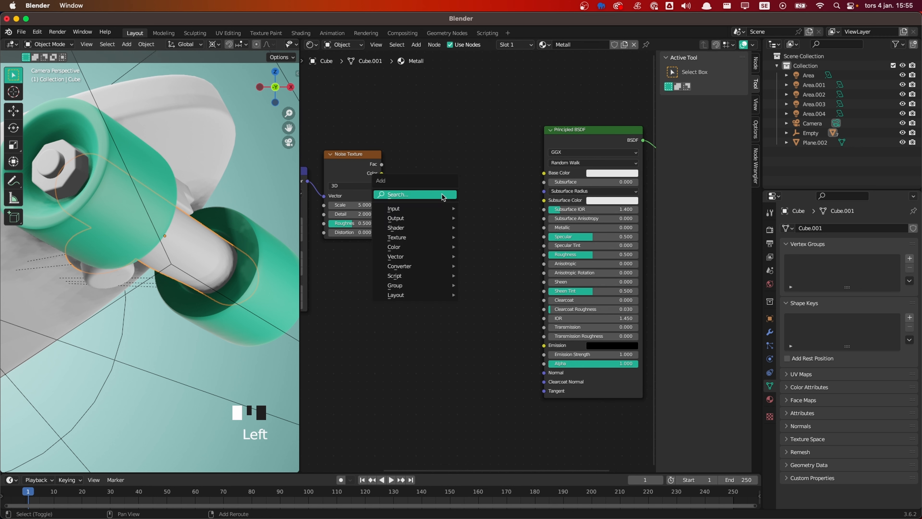
{"action": "left_click", "coordinate": [414, 194]}
{"action": "type", "text": "ramp"}
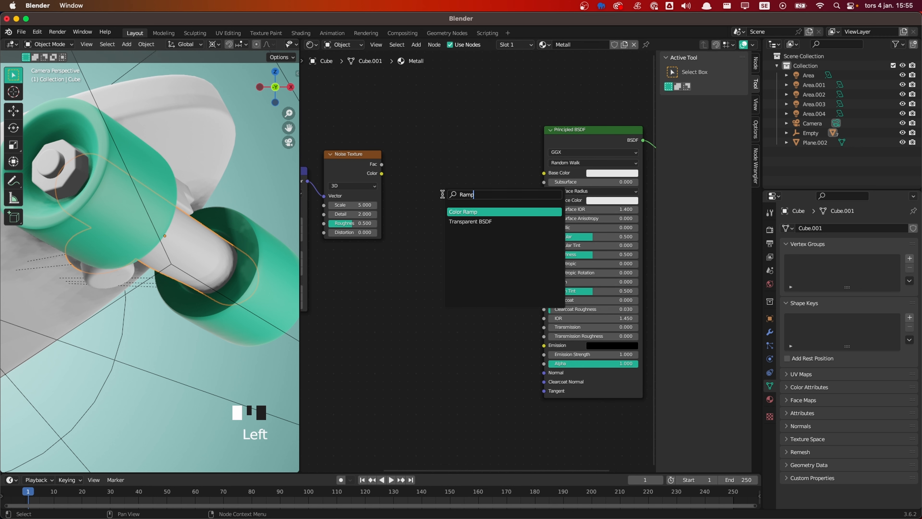
{"action": "key", "text": "Return"}
{"action": "left_click", "coordinate": [396, 164]}
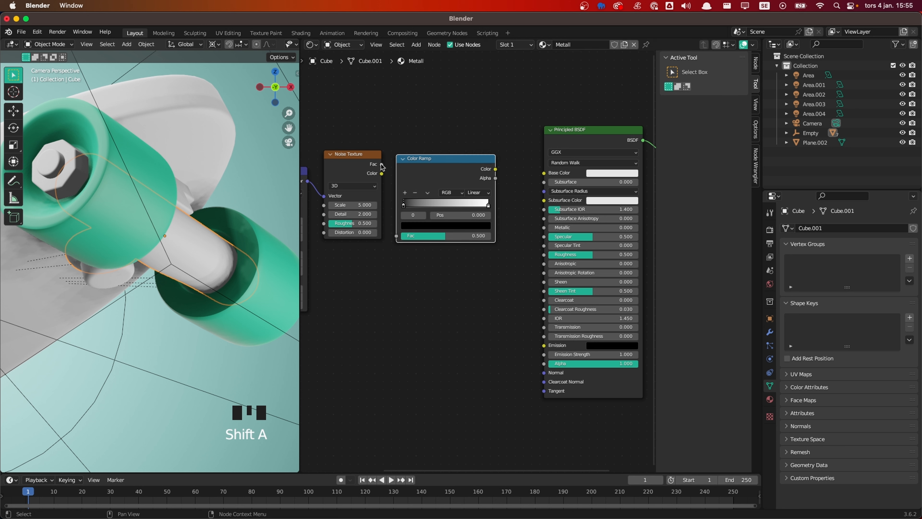
Link the Noise Texture's Fac through the Color Ramp into the shader's Roughness and set Metallic to 1.000
{"action": "left_click_drag", "start_coordinate": [382, 164], "coordinate": [396, 238]}
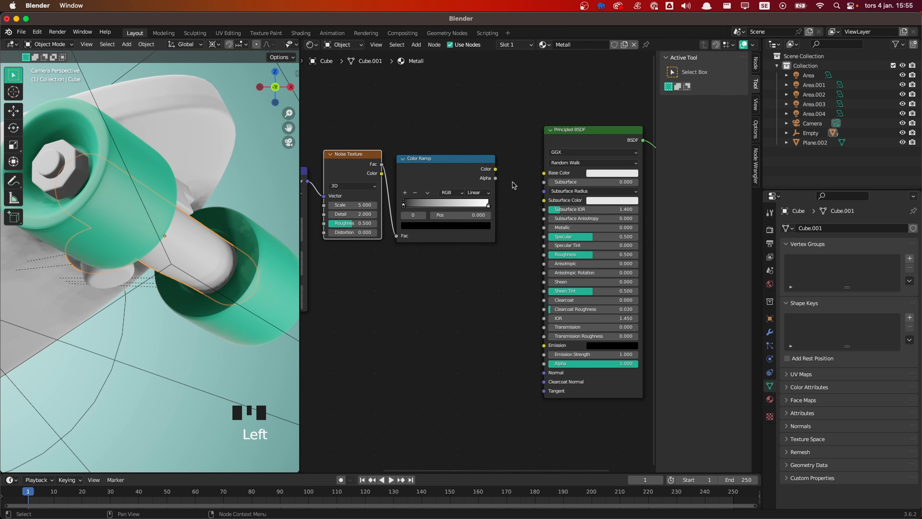
{"action": "left_click_drag", "start_coordinate": [495, 169], "coordinate": [545, 169]}
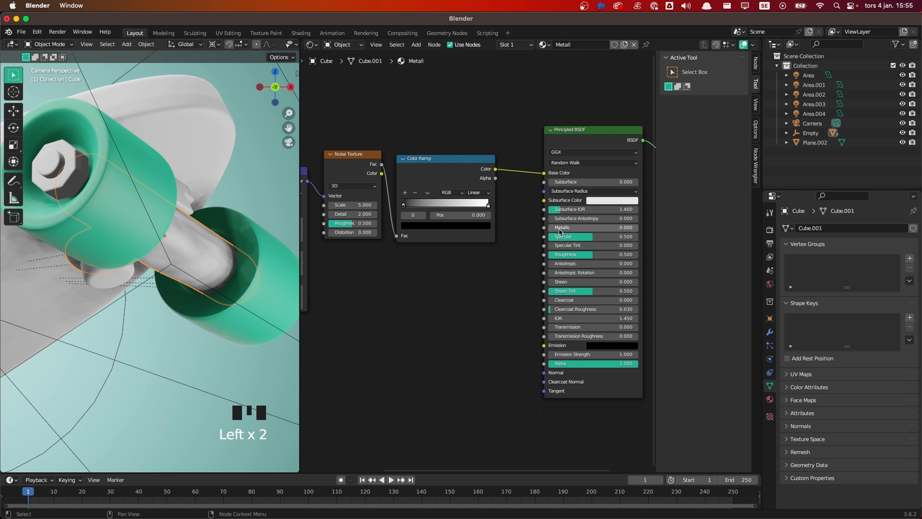
{"action": "left_click_drag", "start_coordinate": [558, 228], "coordinate": [621, 229]}
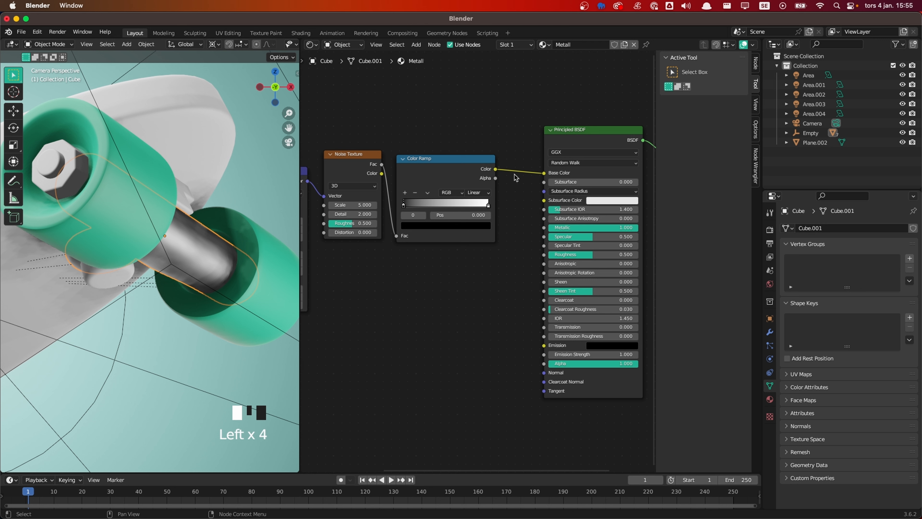
{"action": "left_click_drag", "start_coordinate": [546, 177], "coordinate": [543, 254]}
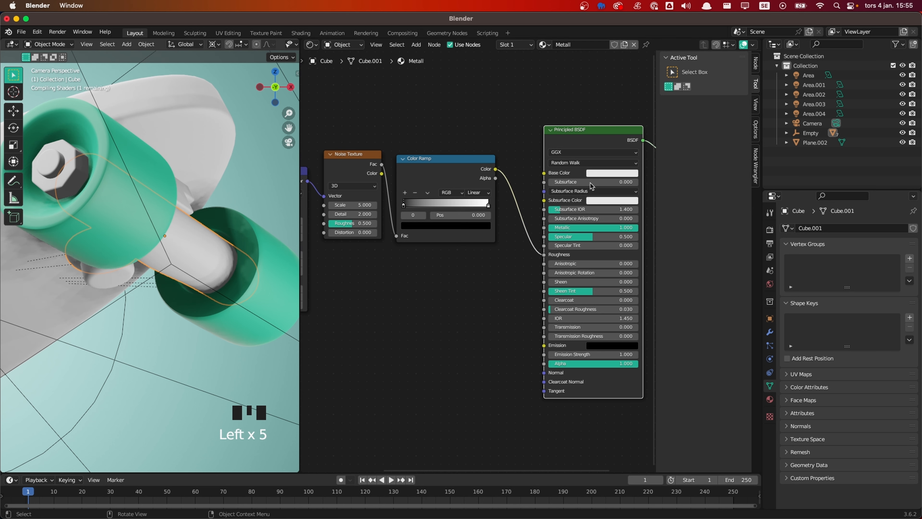
Set the Metall material's base color to a pale blue, hex C4DEE7
{"action": "left_click", "coordinate": [599, 173]}
{"action": "left_click", "coordinate": [622, 79]}
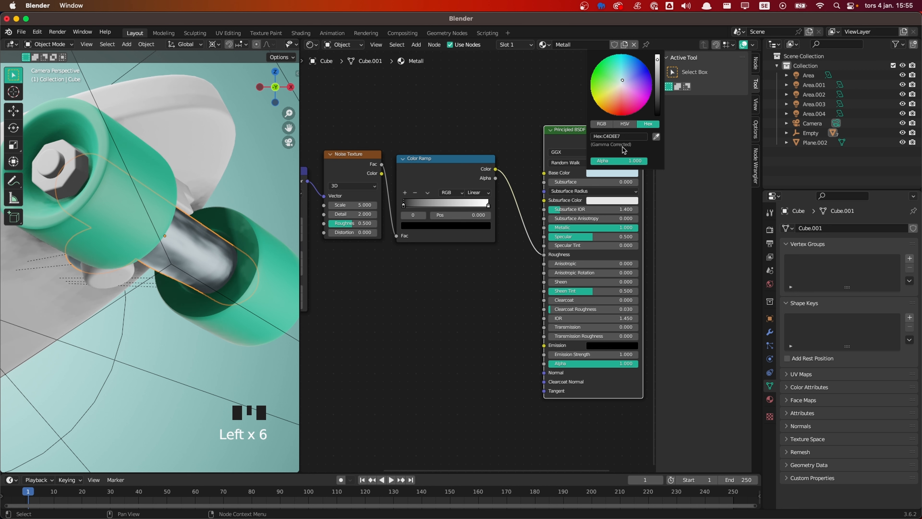
{"action": "left_click", "coordinate": [528, 266]}
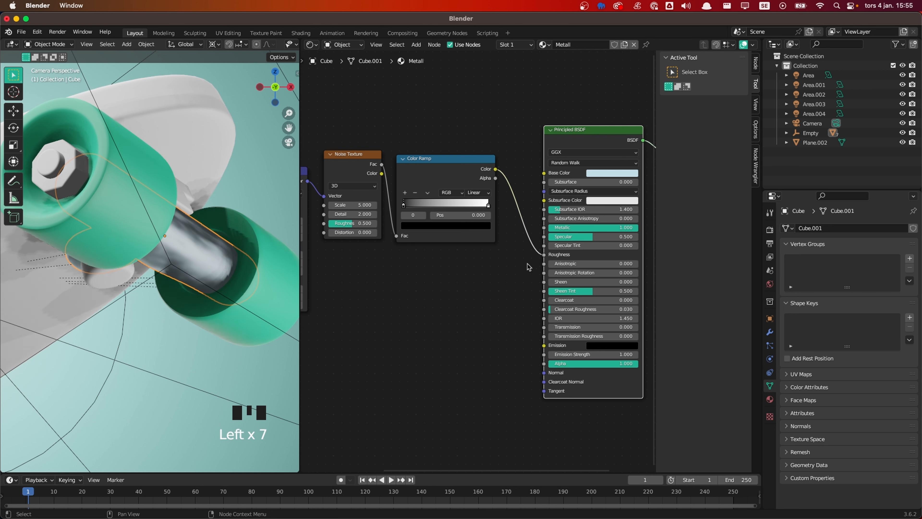
Add a Bump node below the Color Ramp
{"action": "left_click", "coordinate": [514, 292]}
{"action": "key", "text": "shift+a"}
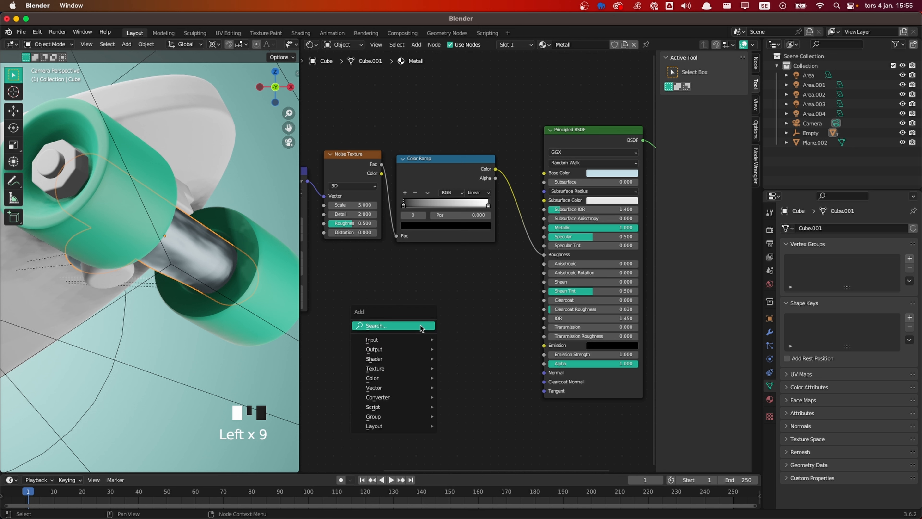
{"action": "left_click", "coordinate": [420, 326]}
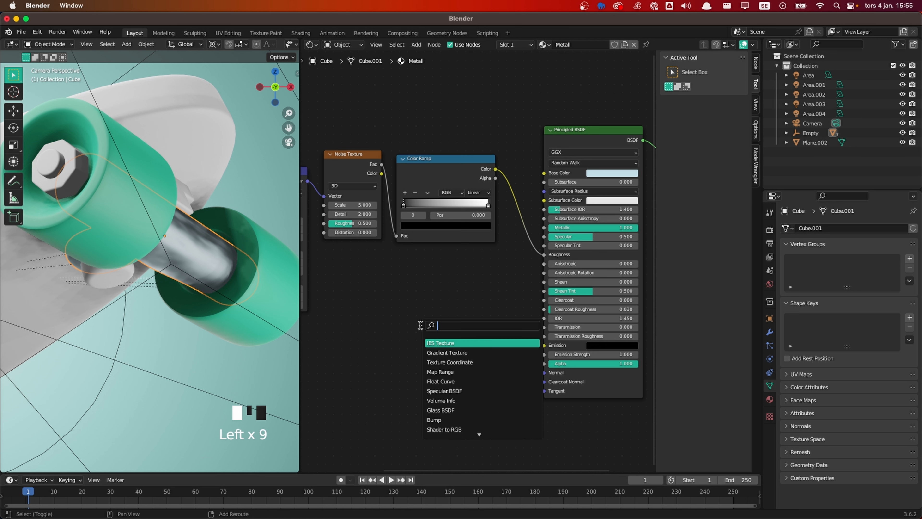
{"action": "type", "text": "bump"}
{"action": "key", "text": "Return"}
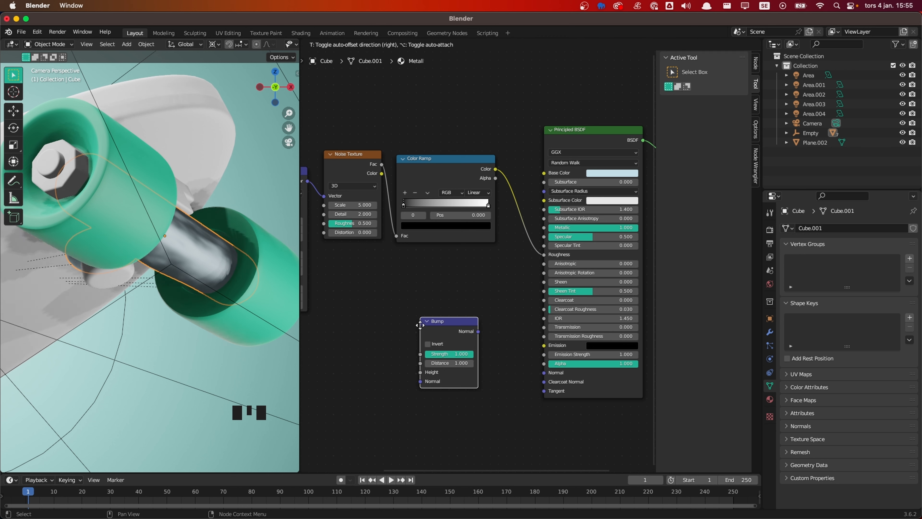
{"action": "left_click", "coordinate": [410, 316]}
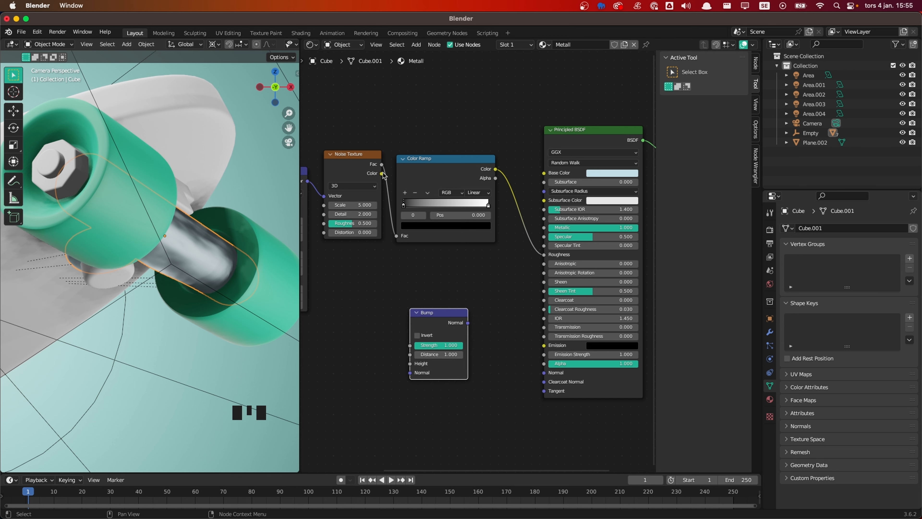
Link the noise's Fac to the Bump's Height and its Normal to the shader's Normal, with Bump Strength 0.100
{"action": "left_click_drag", "start_coordinate": [383, 176], "coordinate": [410, 364]}
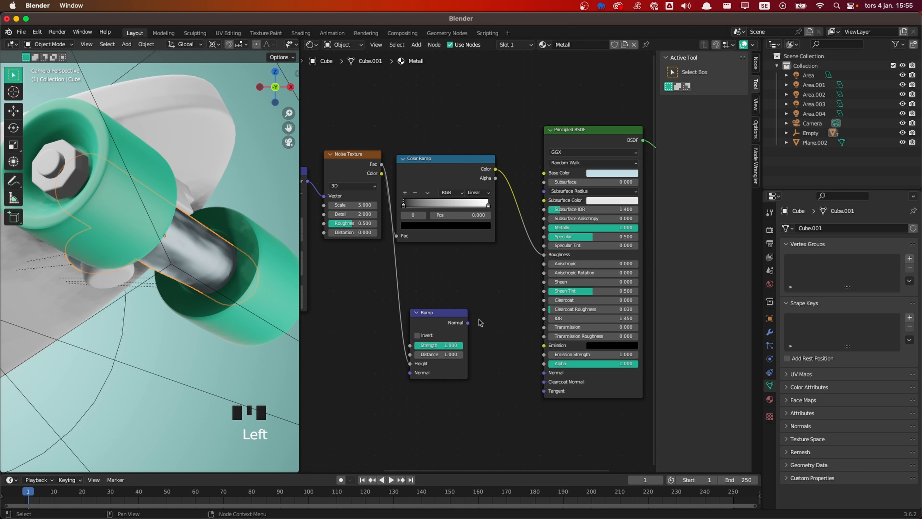
{"action": "left_click_drag", "start_coordinate": [468, 323], "coordinate": [544, 372]}
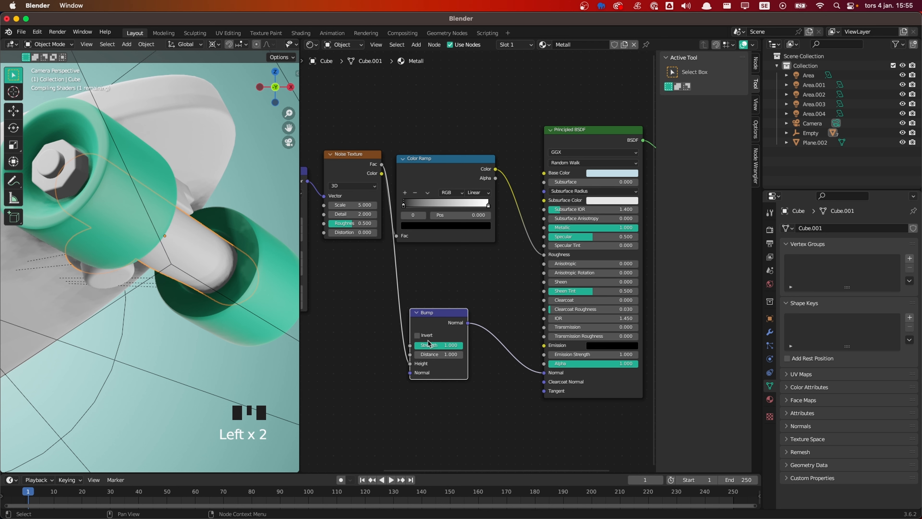
{"action": "scroll", "coordinate": [208, 275], "scroll_direction": "up", "scroll_amount": 1}
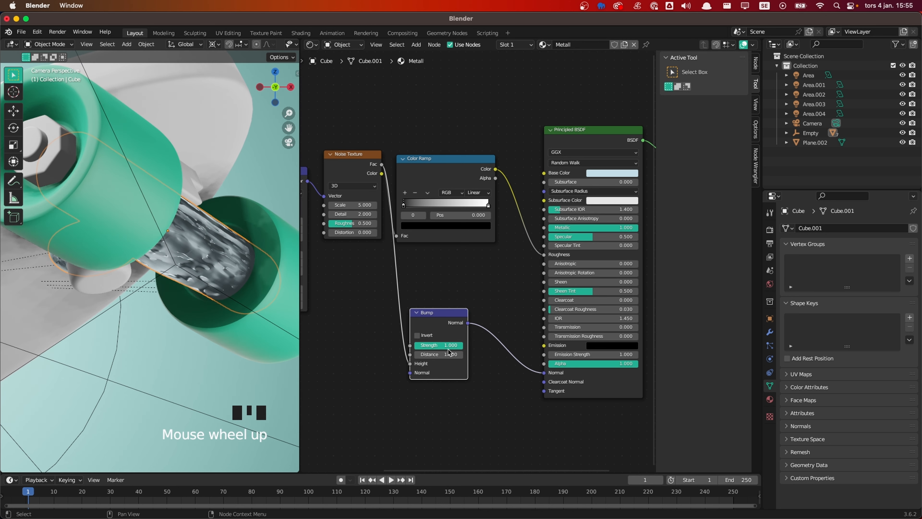
{"action": "left_click_drag", "start_coordinate": [449, 346], "coordinate": [413, 346]}
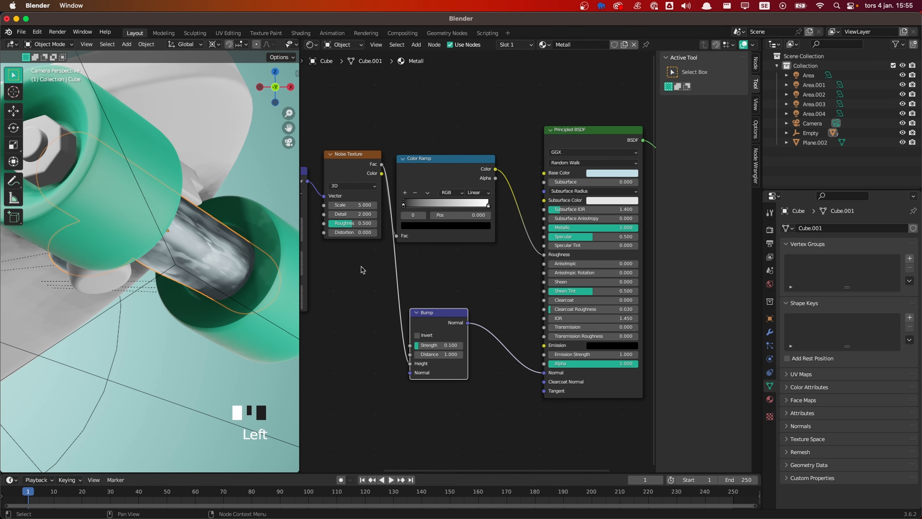
Set the Noise Texture's Scale to 0.430 and its Detail to 15
{"action": "middle_click_drag", "start_coordinate": [360, 269], "coordinate": [466, 293]}
{"action": "scroll", "coordinate": [476, 267], "scroll_direction": "up", "scroll_amount": 6}
{"action": "left_click_drag", "start_coordinate": [458, 208], "coordinate": [412, 208]}
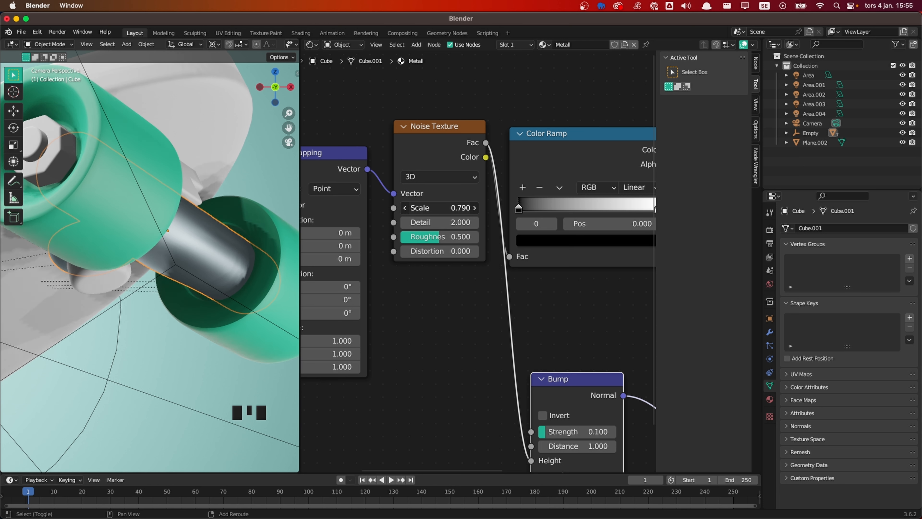
{"action": "left_click", "coordinate": [445, 222]}
{"action": "type", "text": "15"}
{"action": "left_click", "coordinate": [444, 221]}
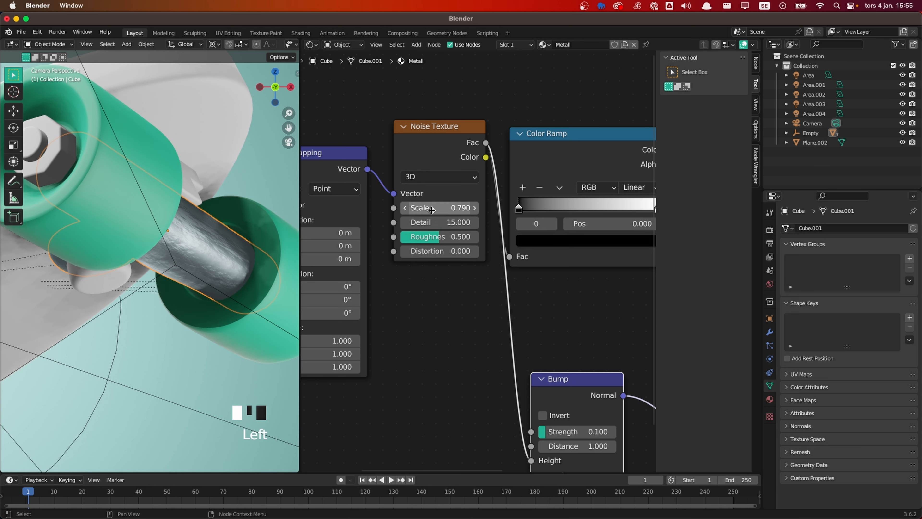
{"action": "left_click_drag", "start_coordinate": [413, 208], "coordinate": [386, 208], "text": "shift"}
Link the truck axle's Metall material to the wheel nuts and the round truck bushing
{"action": "scroll", "coordinate": [232, 237], "scroll_direction": "down", "scroll_amount": 4}
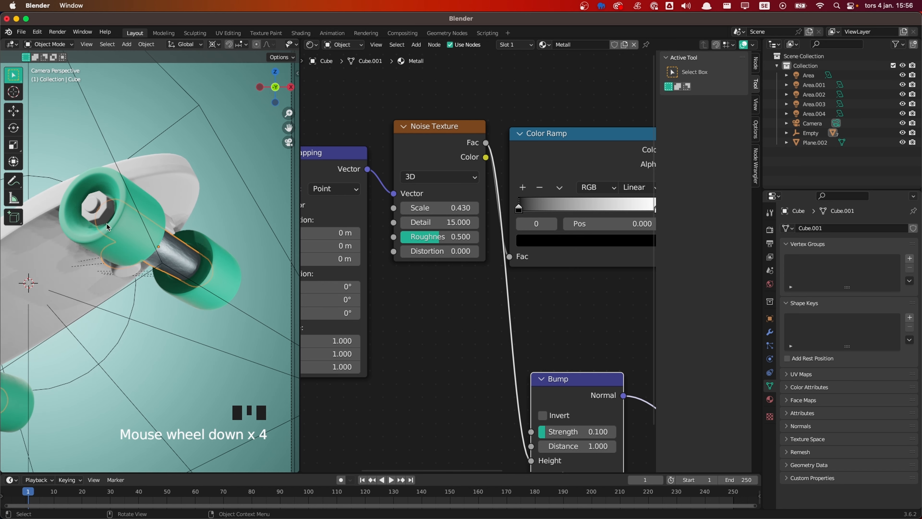
{"action": "middle_click_drag", "start_coordinate": [86, 234], "coordinate": [135, 235], "text": "shift"}
{"action": "scroll", "coordinate": [139, 211], "scroll_direction": "up", "scroll_amount": 2}
{"action": "left_click", "coordinate": [138, 195]}
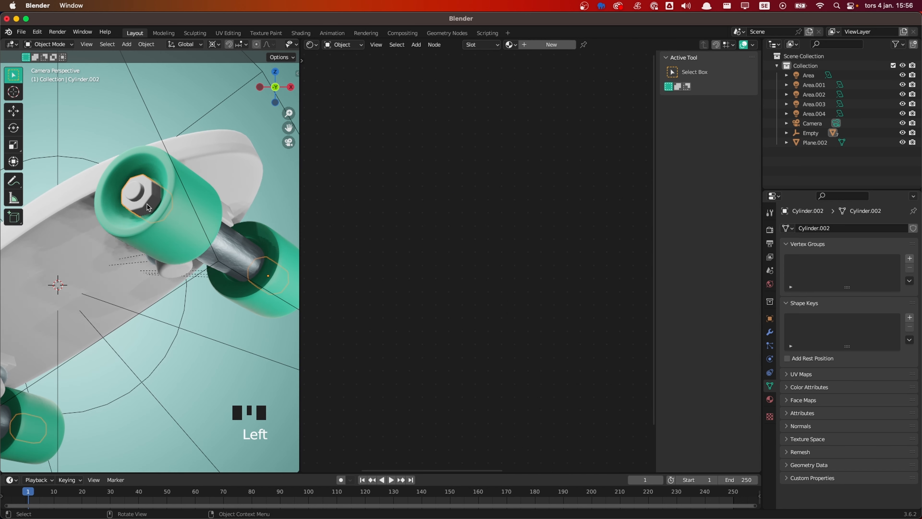
{"action": "left_click", "coordinate": [164, 278], "text": "shift"}
{"action": "left_click", "coordinate": [167, 272], "text": "shift"}
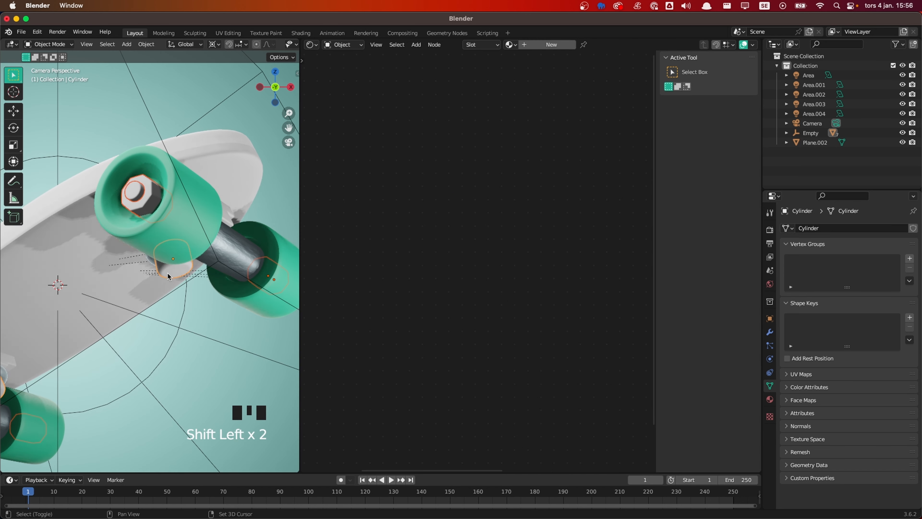
{"action": "left_click", "coordinate": [236, 251], "text": "shift"}
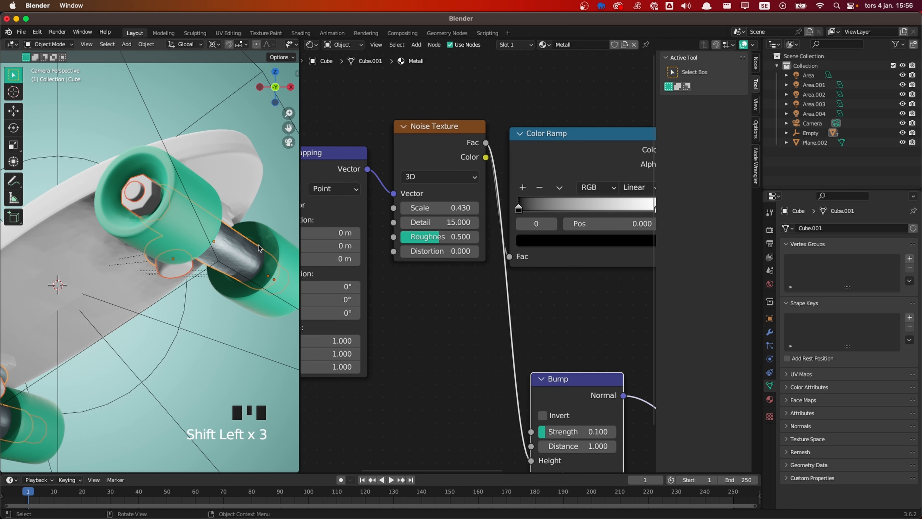
{"action": "key", "text": "ctrl+l"}
{"action": "mouse_move", "coordinate": [260, 248]}
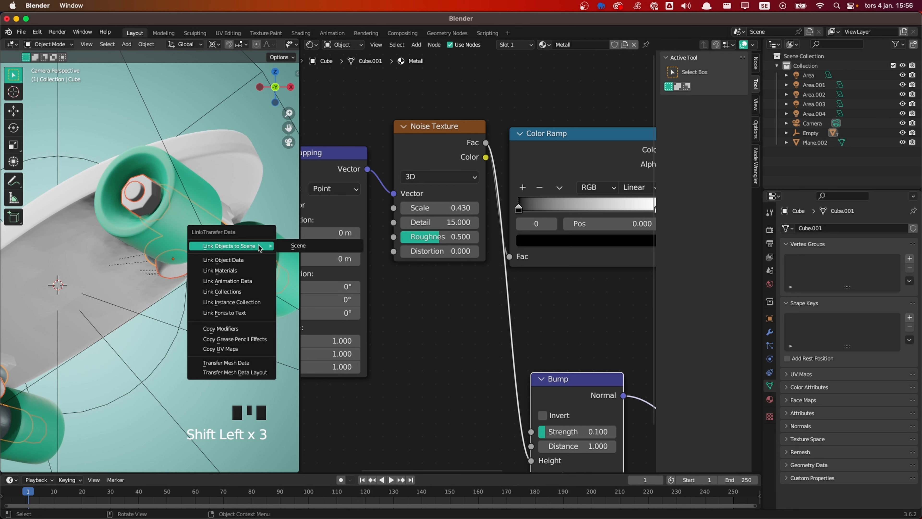
{"action": "key", "text": "m"}
Link the bushing's Metall material to the truck base plates under the deck
{"action": "left_click", "coordinate": [197, 109]}
{"action": "scroll", "coordinate": [148, 299], "scroll_direction": "down", "scroll_amount": 3}
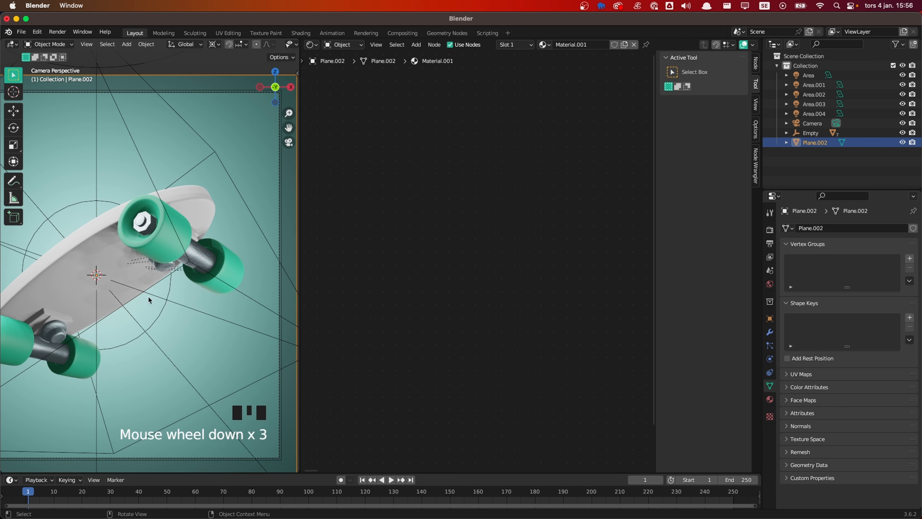
{"action": "middle_click_drag", "start_coordinate": [133, 327], "coordinate": [206, 304], "text": "shift"}
{"action": "left_click", "coordinate": [113, 307]}
{"action": "scroll", "coordinate": [123, 316], "scroll_direction": "up", "scroll_amount": 2}
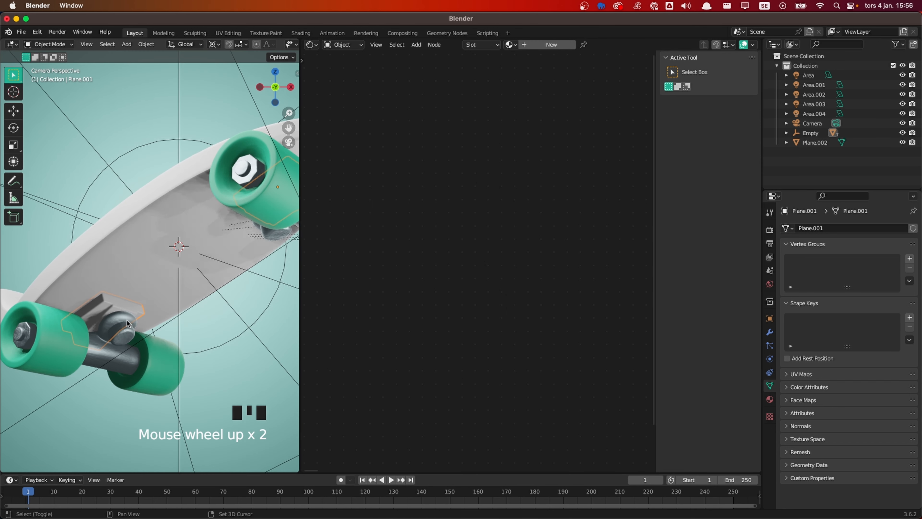
{"action": "left_click", "coordinate": [127, 328], "text": "shift"}
{"action": "key", "text": "ctrl+l"}
{"action": "key", "text": "m"}
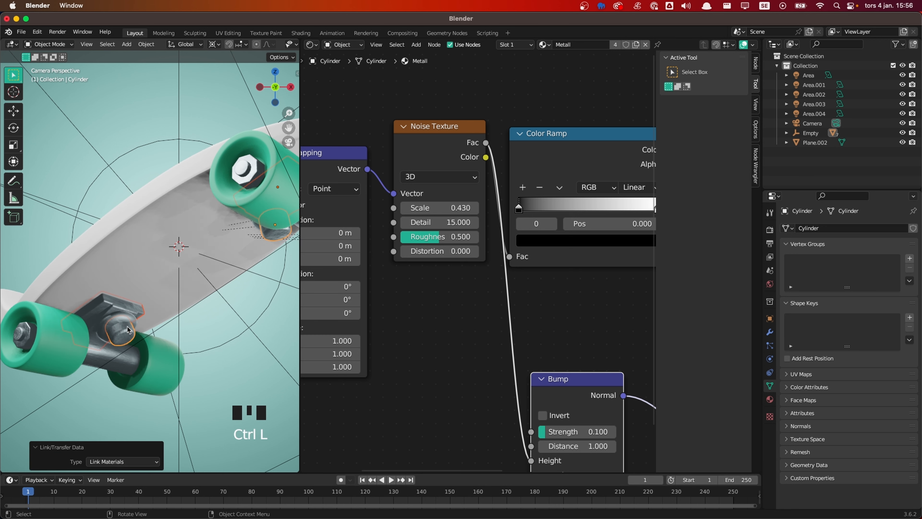
Create a new material on the skateboard deck and name it Wood Layers
{"action": "left_click", "coordinate": [170, 243]}
{"action": "scroll", "coordinate": [169, 243], "scroll_direction": "down", "scroll_amount": 3}
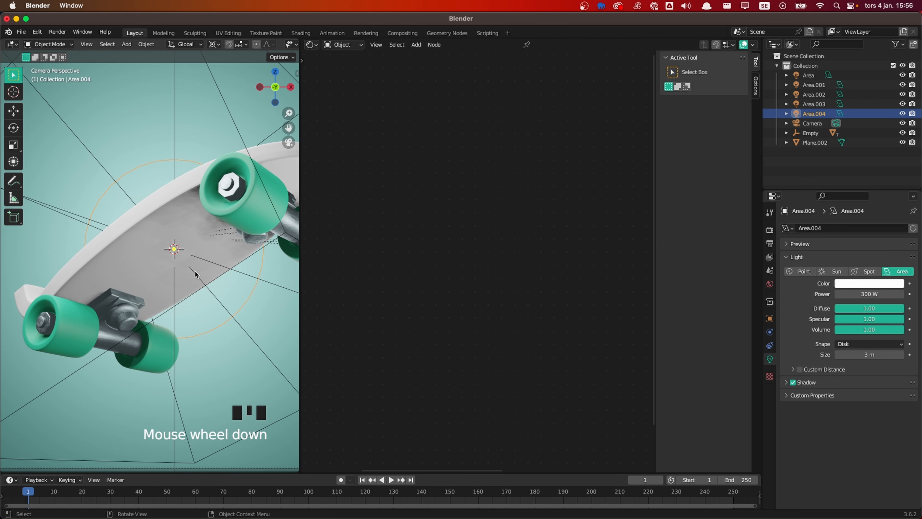
{"action": "middle_click_drag", "start_coordinate": [217, 261], "coordinate": [207, 269], "text": "shift"}
{"action": "scroll", "coordinate": [207, 268], "scroll_direction": "up", "scroll_amount": 2}
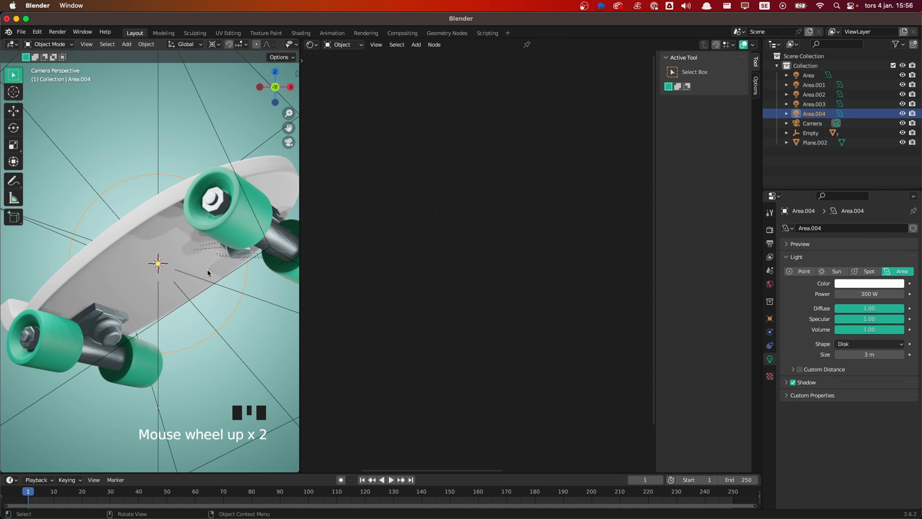
{"action": "left_click", "coordinate": [115, 239]}
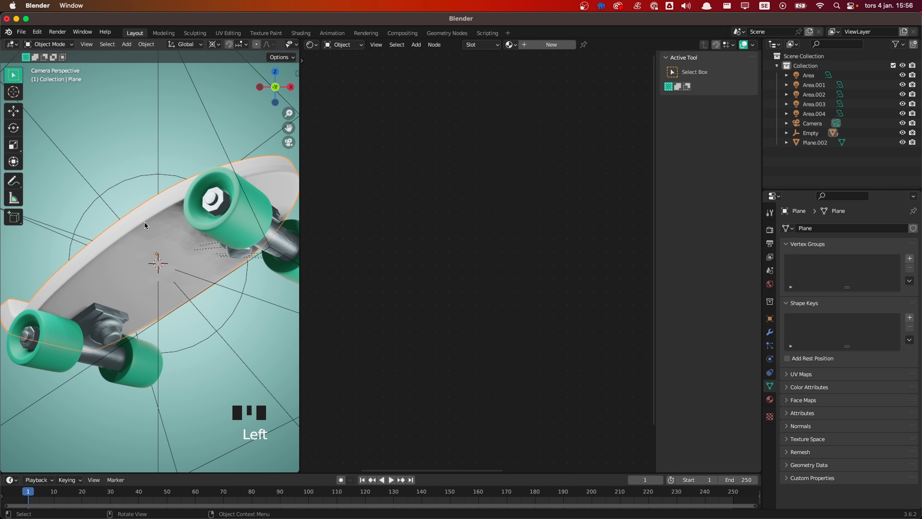
{"action": "scroll", "coordinate": [120, 268], "scroll_direction": "down", "scroll_amount": 3, "text": "shift"}
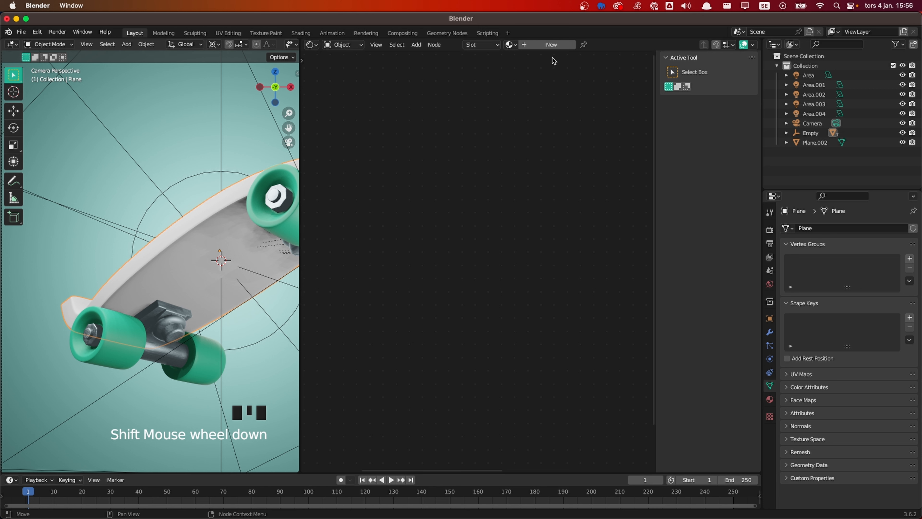
{"action": "left_click", "coordinate": [551, 44]}
{"action": "left_click", "coordinate": [561, 44]}
{"action": "type", "text": "W"}
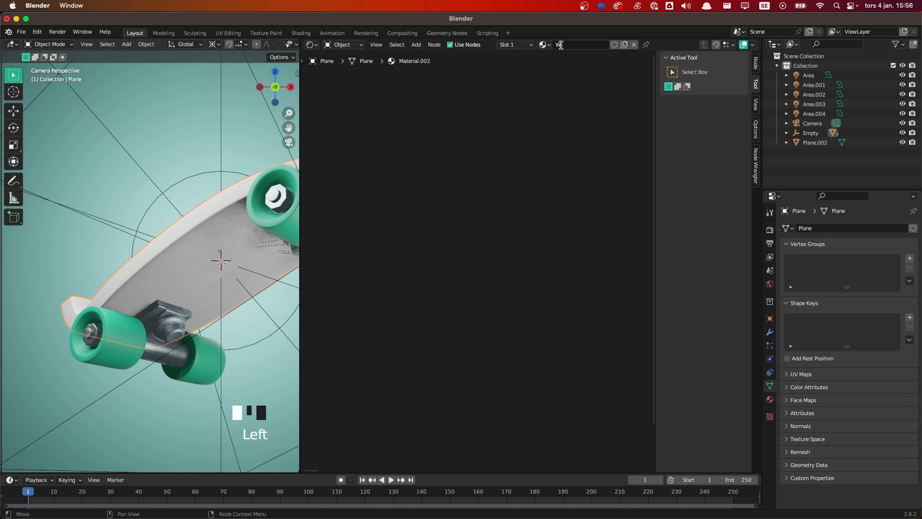
{"action": "type", "text": "ood Layers"}
{"action": "key", "text": "Return"}
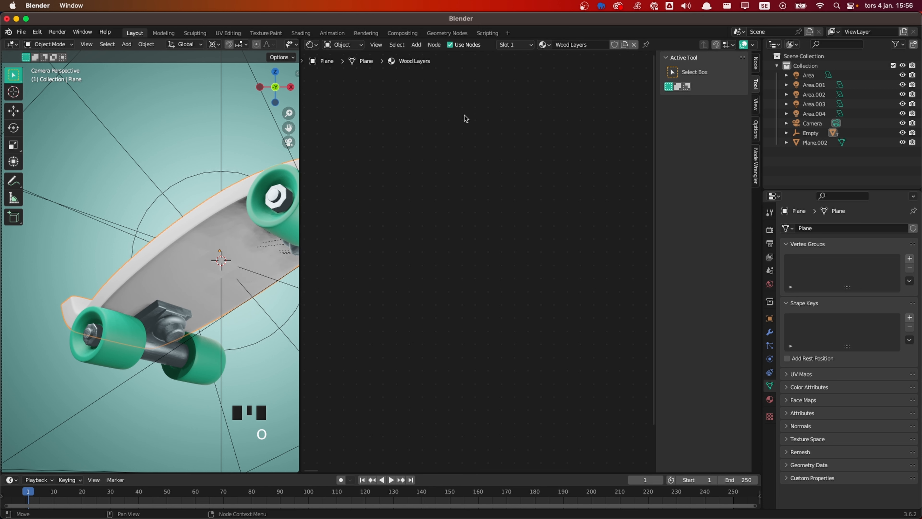
Add a Wave Texture node with linked Mapping and Texture Coordinate nodes beside the deck's Principled BSDF
{"action": "left_click", "coordinate": [452, 272]}
{"action": "left_click", "coordinate": [578, 205]}
{"action": "scroll", "coordinate": [578, 205], "scroll_direction": "down", "scroll_amount": 5}
{"action": "middle_click_drag", "start_coordinate": [581, 212], "coordinate": [442, 210]}
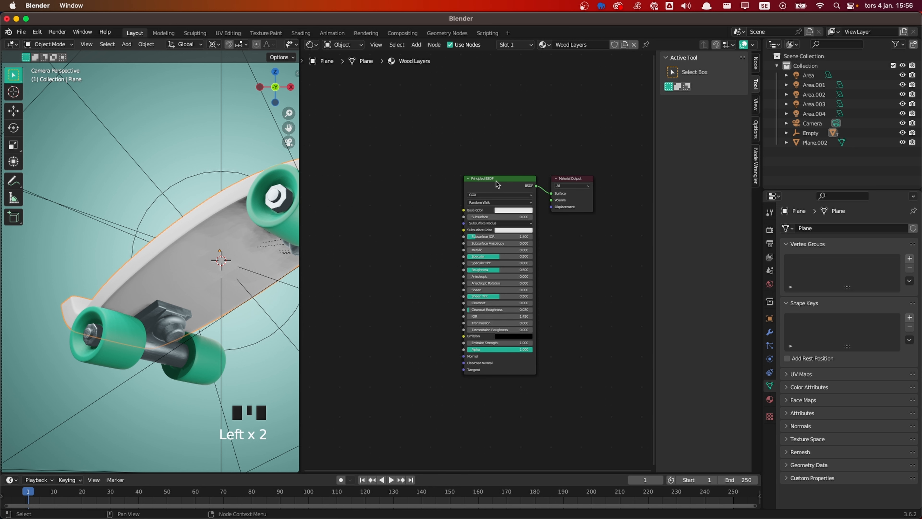
{"action": "left_click", "coordinate": [496, 181]}
{"action": "middle_click_drag", "start_coordinate": [372, 218], "coordinate": [411, 204]}
{"action": "scroll", "coordinate": [411, 203], "scroll_direction": "up", "scroll_amount": 1}
{"action": "scroll", "coordinate": [414, 203], "scroll_direction": "up", "scroll_amount": 1}
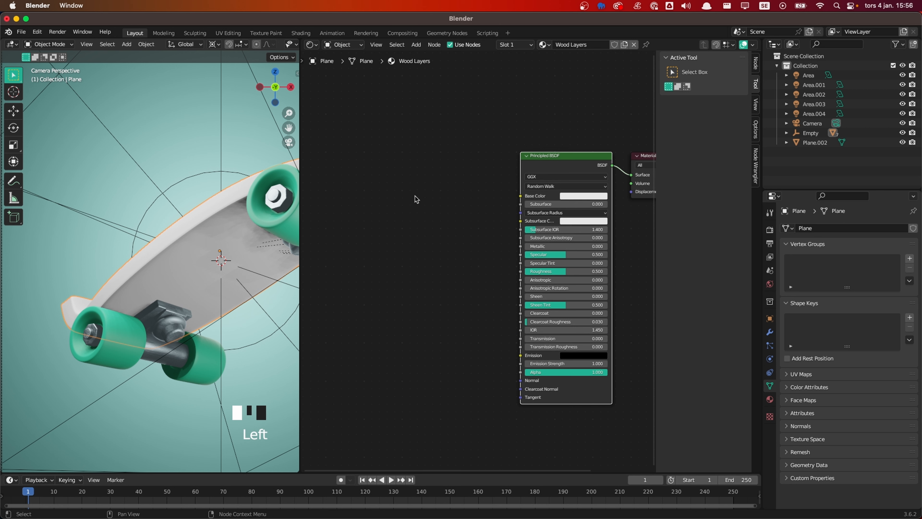
{"action": "key", "text": "shift+a"}
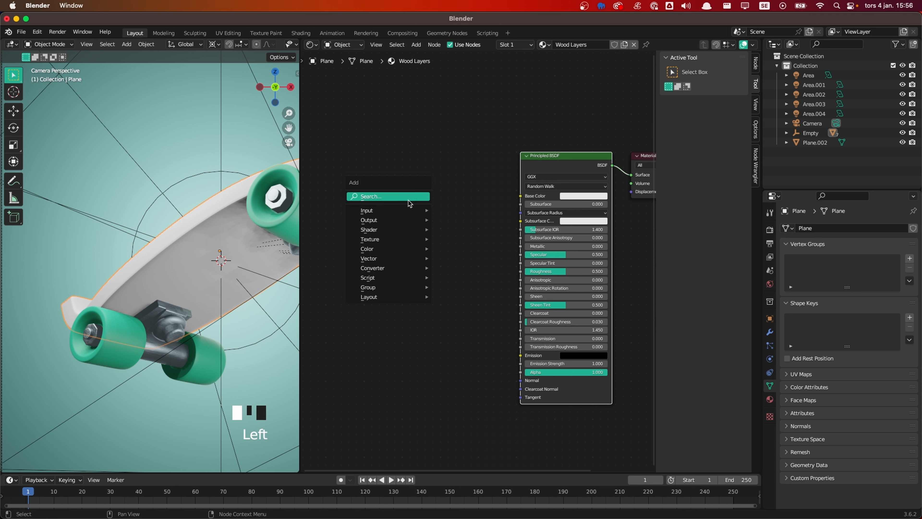
{"action": "left_click", "coordinate": [395, 198]}
{"action": "type", "text": "Wave"}
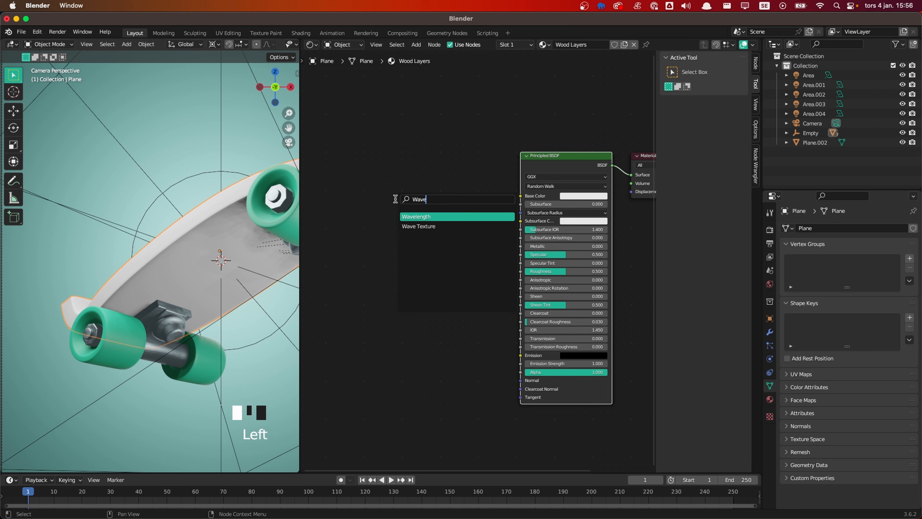
{"action": "left_click", "coordinate": [409, 226]}
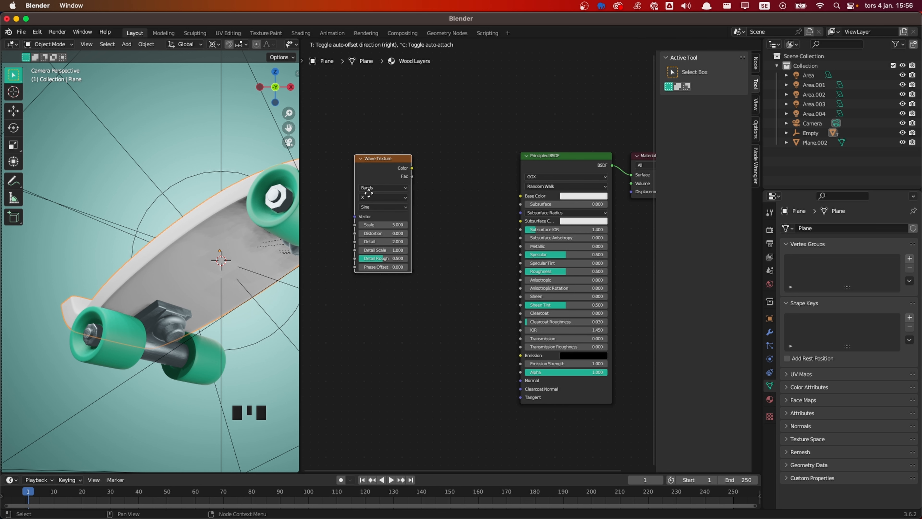
{"action": "left_click", "coordinate": [371, 197]}
{"action": "key", "text": "ctrl+t"}
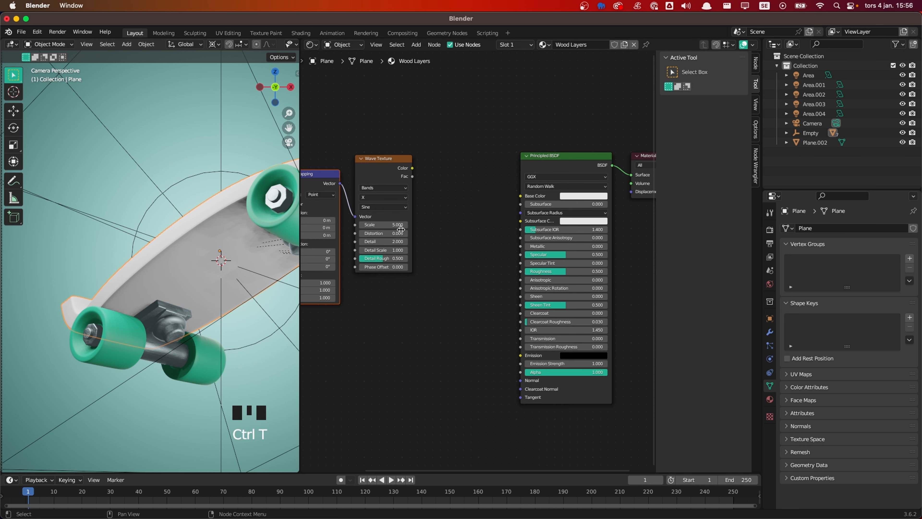
Move the Wave Texture, Mapping and Texture Coordinate nodes together, farther away from the shader
{"action": "scroll", "coordinate": [401, 230], "scroll_direction": "down", "scroll_amount": 3}
{"action": "middle_click_drag", "start_coordinate": [401, 230], "coordinate": [493, 237]}
{"action": "scroll", "coordinate": [493, 237], "scroll_direction": "up", "scroll_amount": 2}
{"action": "left_click_drag", "start_coordinate": [522, 149], "coordinate": [340, 252]}
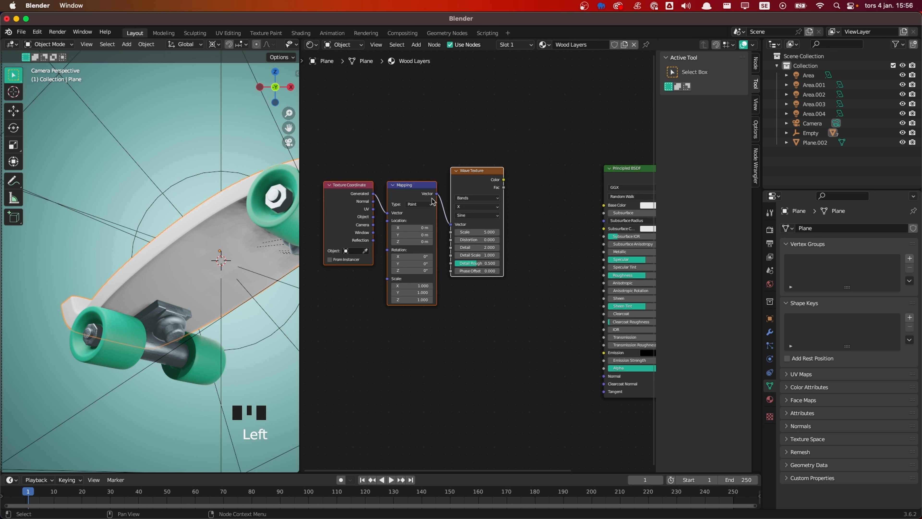
{"action": "left_click_drag", "start_coordinate": [458, 176], "coordinate": [388, 206]}
Add a Color Ramp, linking the Wave Texture's Color to its Fac and its Color to the shader's Base Color
{"action": "left_click", "coordinate": [472, 218]}
{"action": "key", "text": "shift+a"}
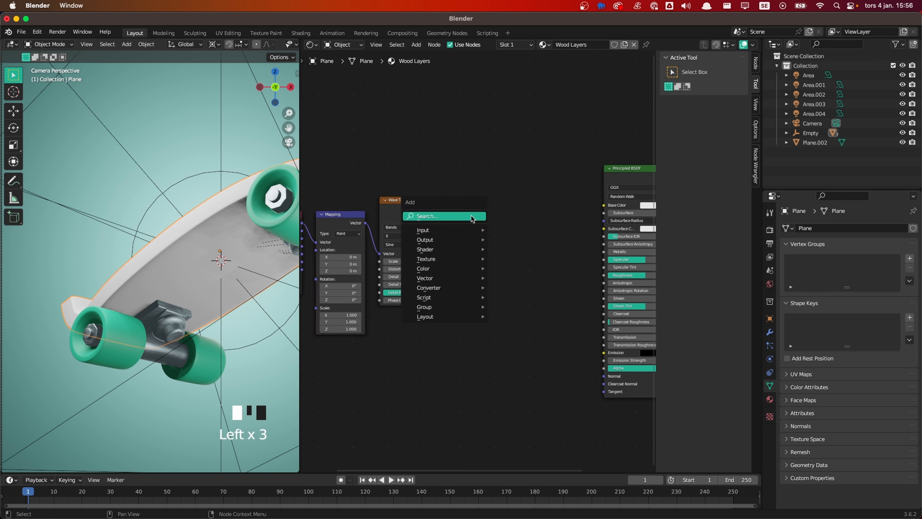
{"action": "type", "text": "ramp"}
{"action": "key", "text": "Return"}
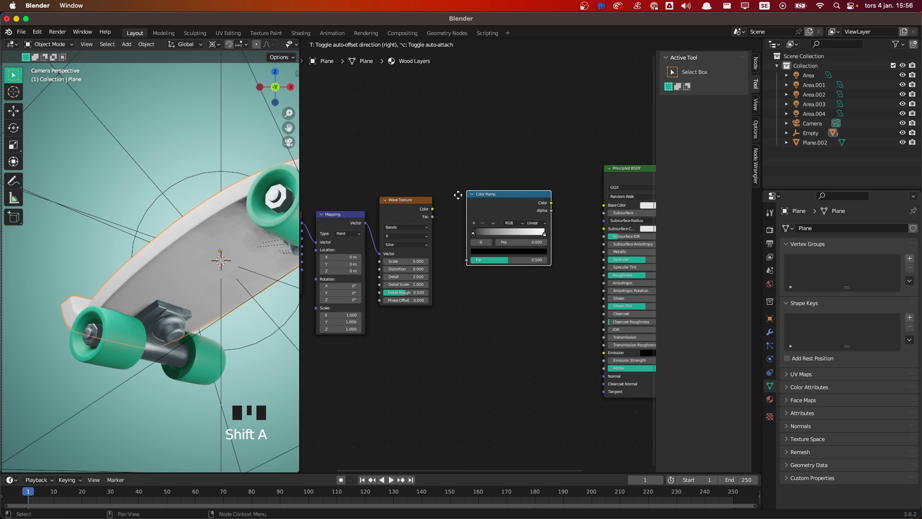
{"action": "left_click", "coordinate": [438, 183]}
{"action": "left_click", "coordinate": [438, 216]}
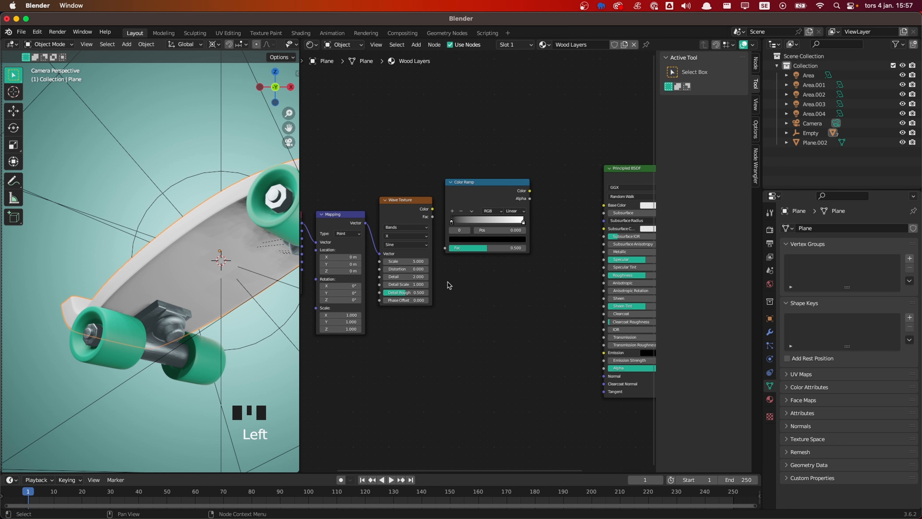
{"action": "left_click_drag", "start_coordinate": [433, 209], "coordinate": [442, 246]}
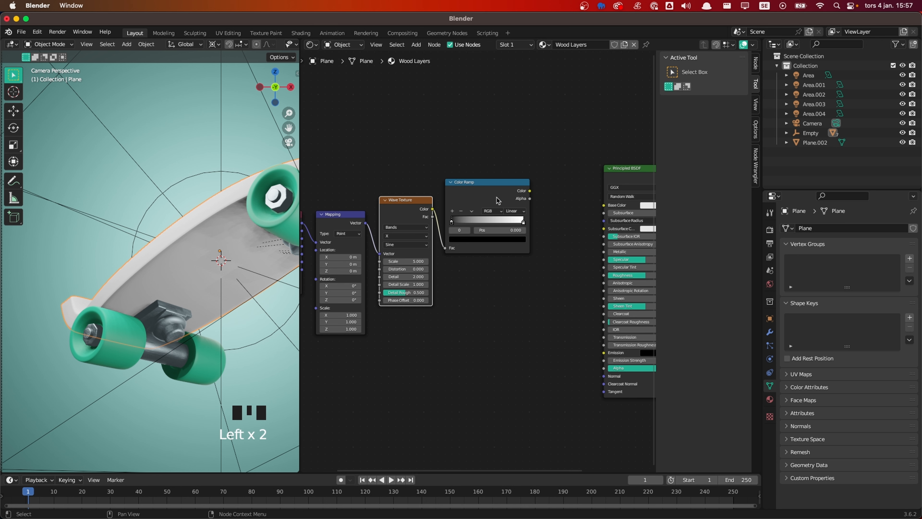
{"action": "left_click_drag", "start_coordinate": [530, 191], "coordinate": [604, 205]}
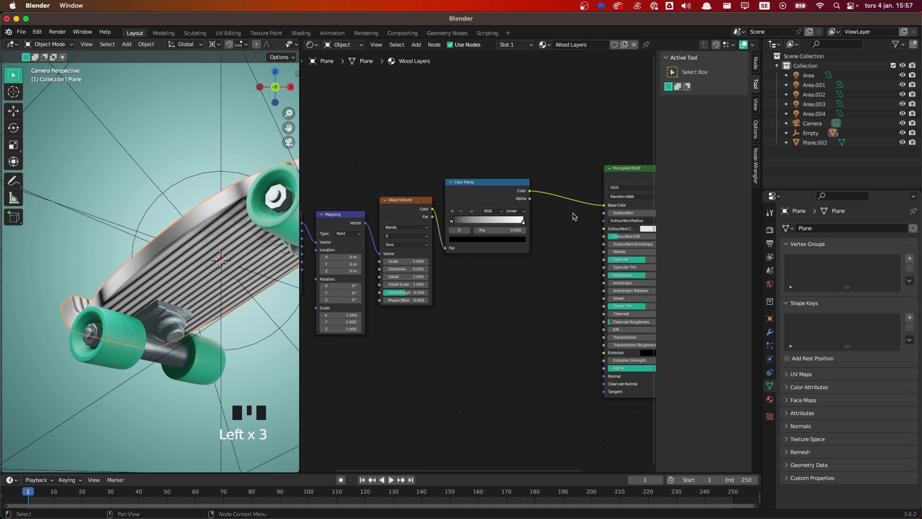
Set the Mapping node's Y rotation to 90° and inspect the stripes on the deck's edge
{"action": "scroll", "coordinate": [382, 318], "scroll_direction": "up", "scroll_amount": 2}
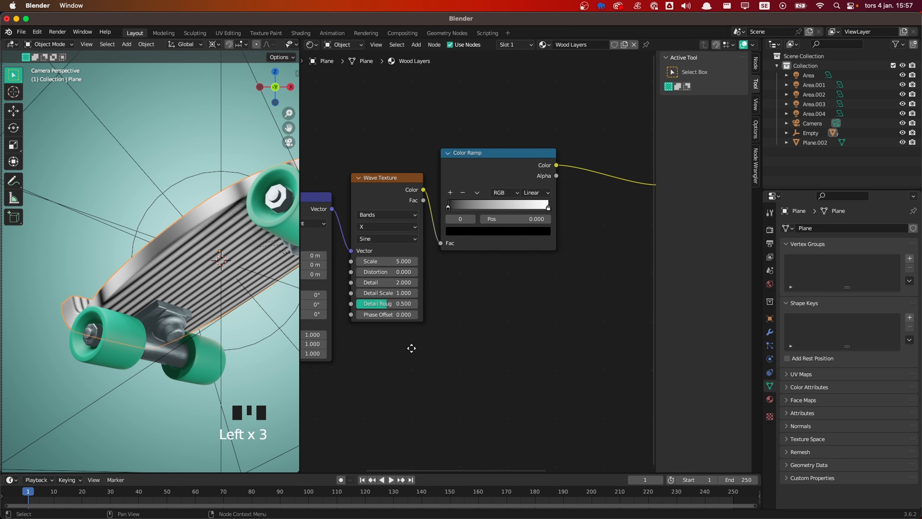
{"action": "left_click", "coordinate": [380, 308]}
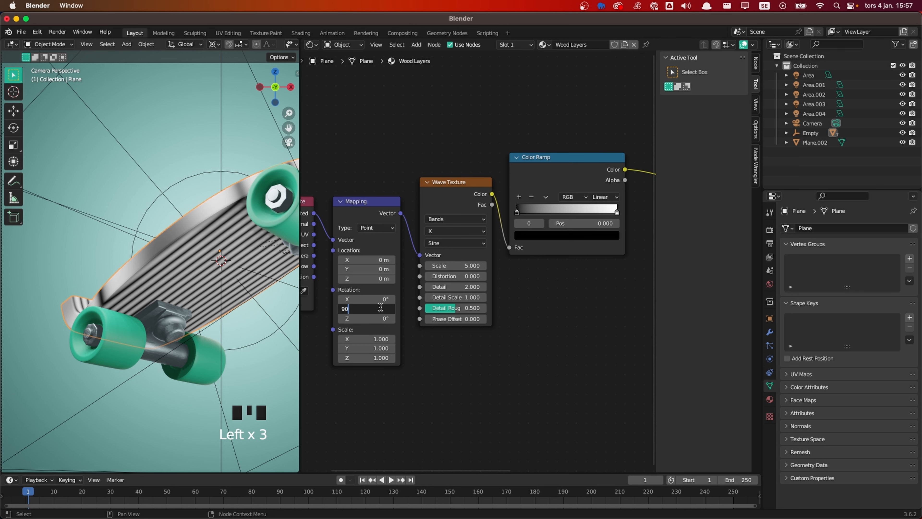
{"action": "left_click", "coordinate": [380, 307]}
{"action": "scroll", "coordinate": [220, 219], "scroll_direction": "up", "scroll_amount": 5}
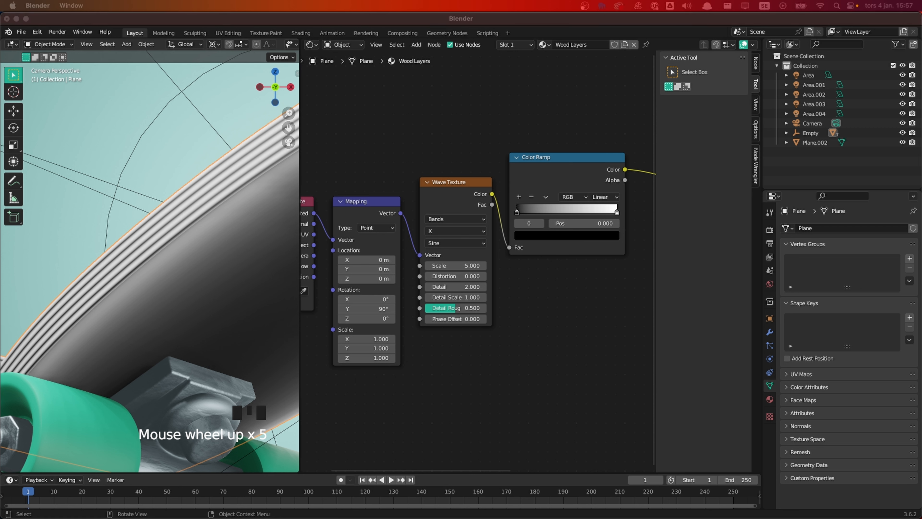
Set the Color Ramp's first stop to brown, hex 7C5112
{"action": "left_click", "coordinate": [541, 235]}
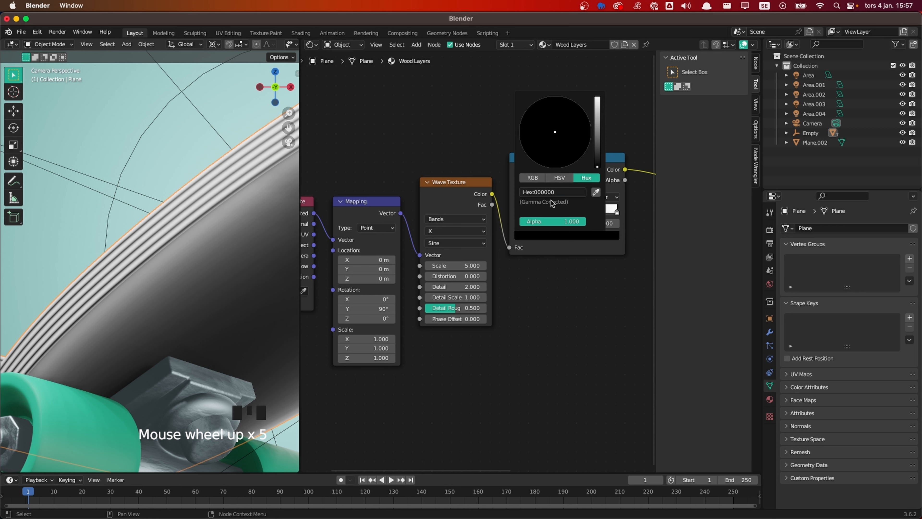
{"action": "left_click", "coordinate": [552, 193]}
{"action": "type", "text": "7C5112"}
{"action": "key", "text": "Return"}
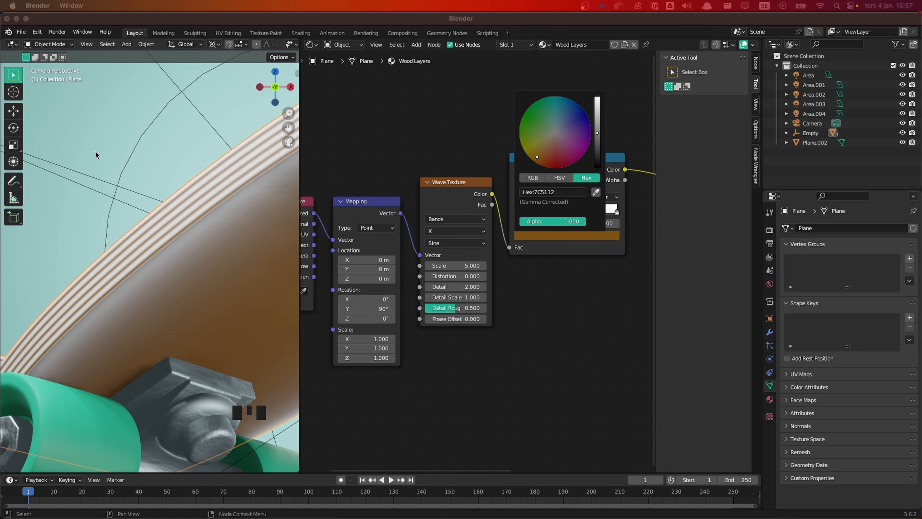
Set the Color Ramp's end stop to a light peach, hex FFCC8F
{"action": "left_click", "coordinate": [618, 212]}
{"action": "left_click", "coordinate": [598, 235]}
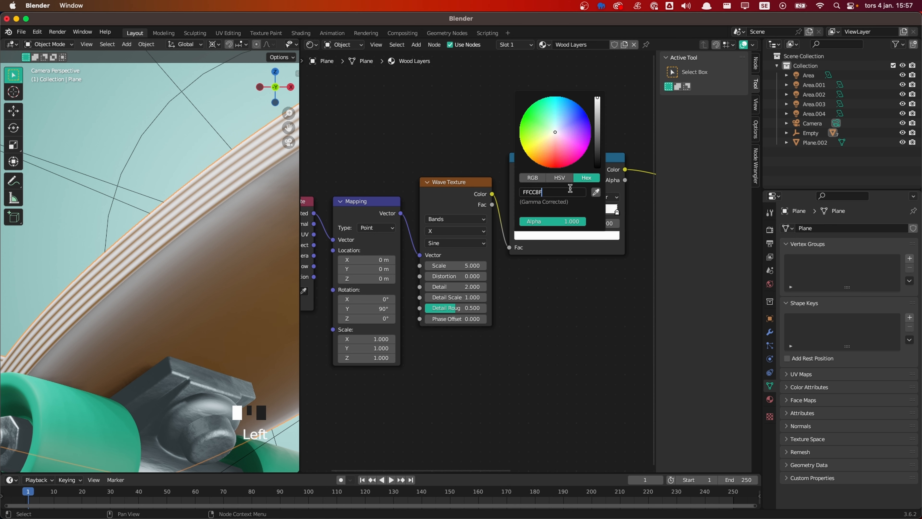
{"action": "key", "text": "Return"}
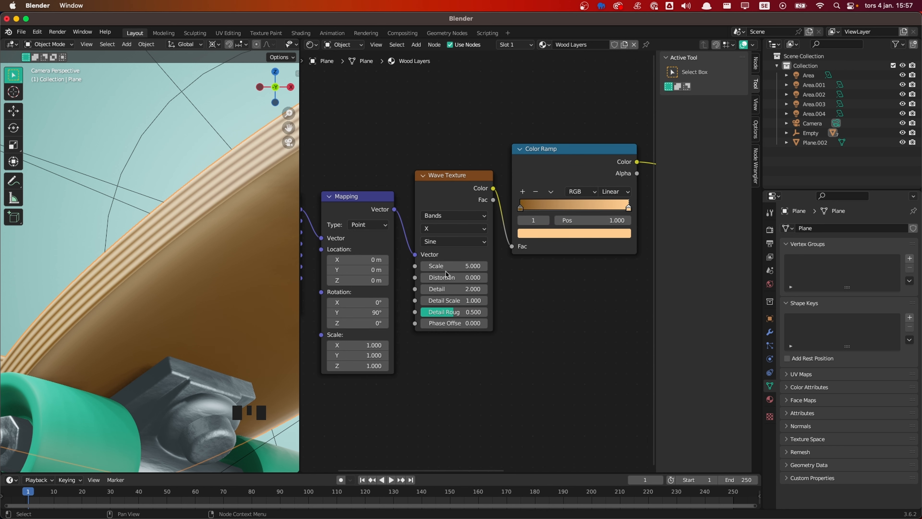
Change the Color Ramp's interpolation to Constant
{"action": "scroll", "coordinate": [470, 274], "scroll_direction": "up", "scroll_amount": 1}
{"action": "middle_click_drag", "start_coordinate": [468, 321], "coordinate": [426, 307]}
{"action": "scroll", "coordinate": [475, 345], "scroll_direction": "up", "scroll_amount": 1}
{"action": "left_click", "coordinate": [614, 193]}
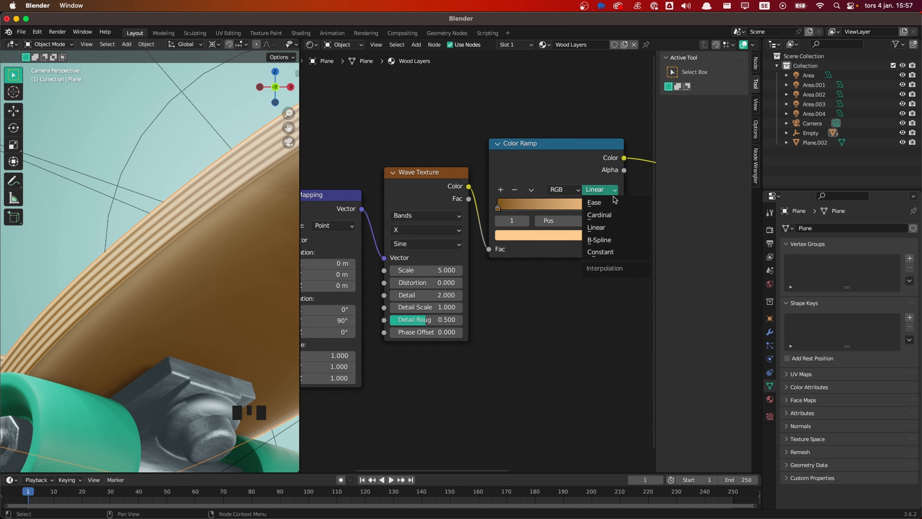
{"action": "left_click", "coordinate": [601, 249]}
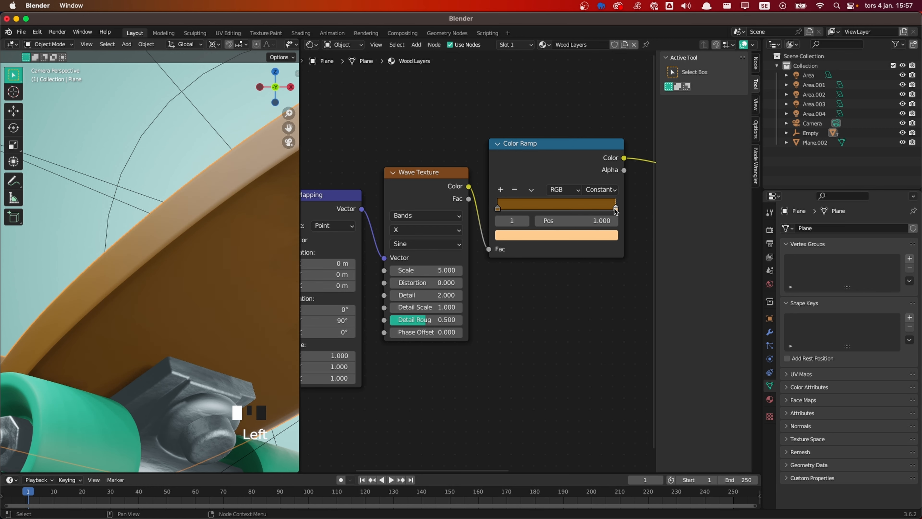
Move the Color Ramp's peach stop to position 0.5
{"action": "left_click_drag", "start_coordinate": [616, 207], "coordinate": [581, 208]}
{"action": "left_click", "coordinate": [592, 221]}
{"action": "type", "text": "0.5"}
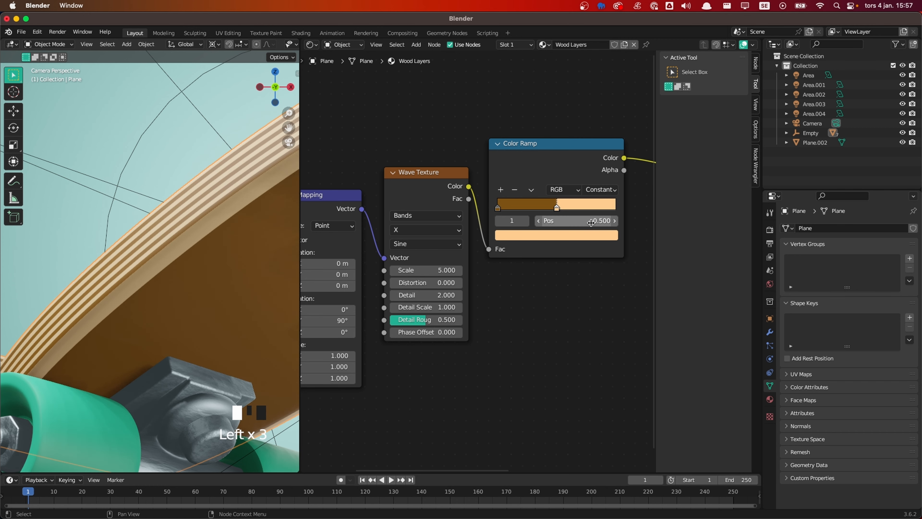
{"action": "key", "text": "Return"}
{"action": "scroll", "coordinate": [185, 212], "scroll_direction": "up", "scroll_amount": 2}
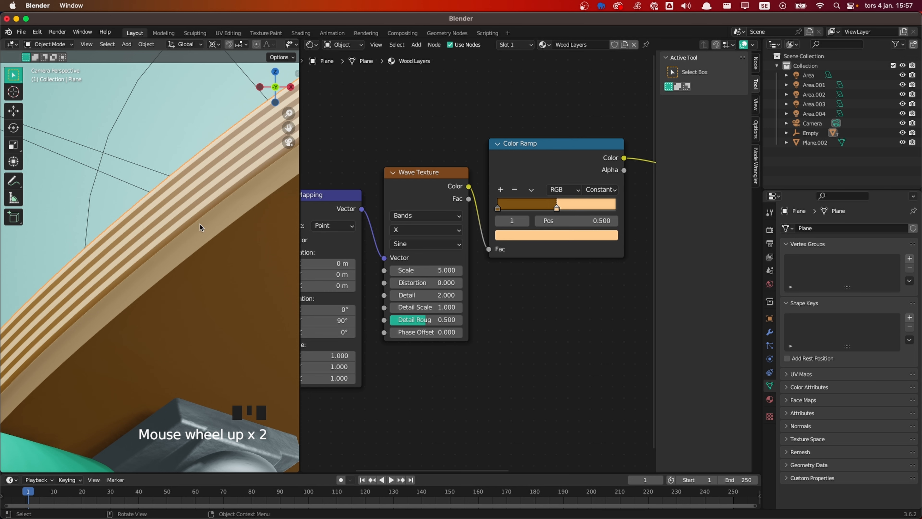
Set the Mapping node's Z scale to 0.670 and inspect the layers on the deck's edge
{"action": "scroll", "coordinate": [200, 229], "scroll_direction": "down", "scroll_amount": 5}
{"action": "middle_click_drag", "start_coordinate": [377, 386], "coordinate": [467, 362]}
{"action": "scroll", "coordinate": [466, 362], "scroll_direction": "up", "scroll_amount": 3}
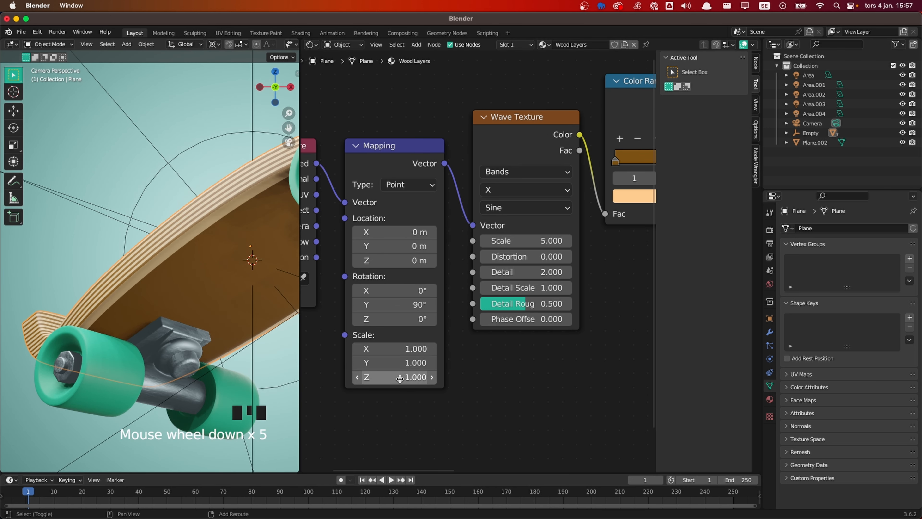
{"action": "left_click_drag", "start_coordinate": [400, 379], "coordinate": [360, 379], "text": "shift"}
{"action": "scroll", "coordinate": [169, 199], "scroll_direction": "up", "scroll_amount": 9}
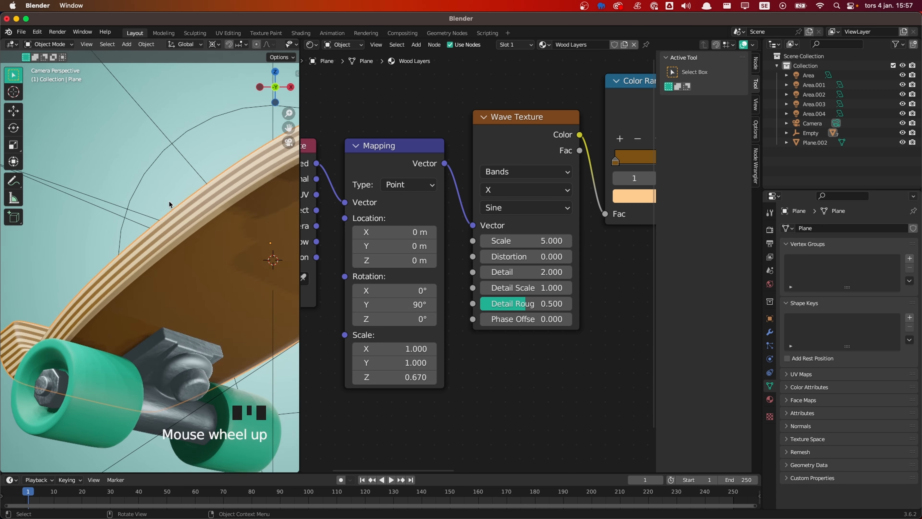
{"action": "scroll", "coordinate": [173, 208], "scroll_direction": "up", "scroll_amount": 2}
{"action": "scroll", "coordinate": [174, 208], "scroll_direction": "down", "scroll_amount": 10}
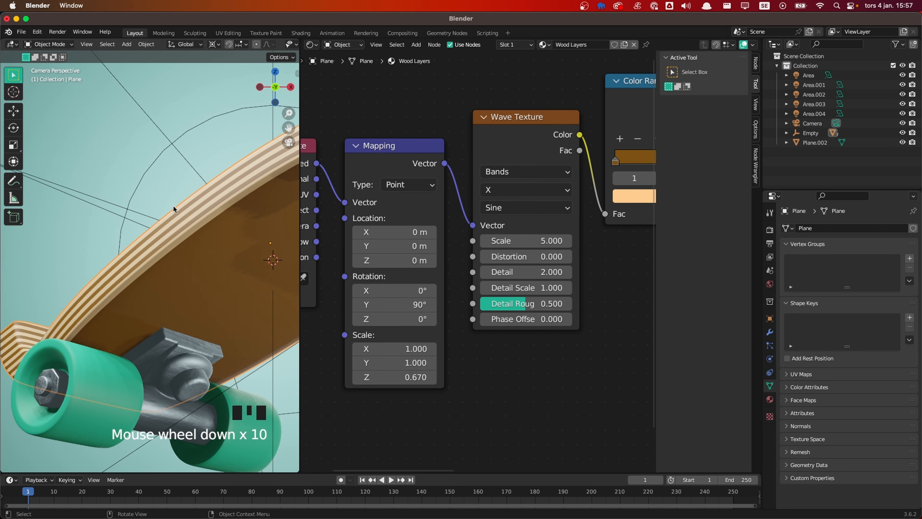
{"action": "scroll", "coordinate": [173, 206], "scroll_direction": "down", "scroll_amount": 3}
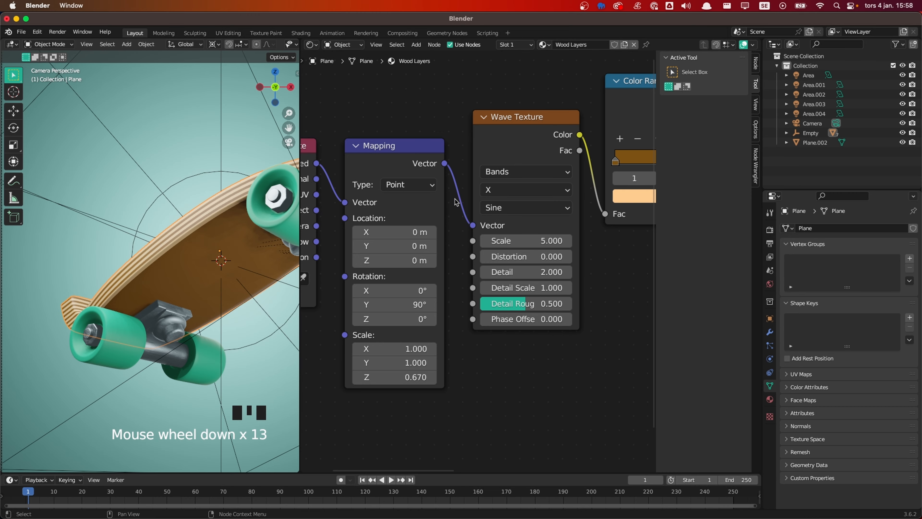
Enter Edit Mode on the deck in solid shading, facing its top surface, with face selection active
{"action": "middle_click_drag", "start_coordinate": [198, 193], "coordinate": [142, 302]}
{"action": "scroll", "coordinate": [142, 302], "scroll_direction": "up", "scroll_amount": 2}
{"action": "key", "text": "Tab"}
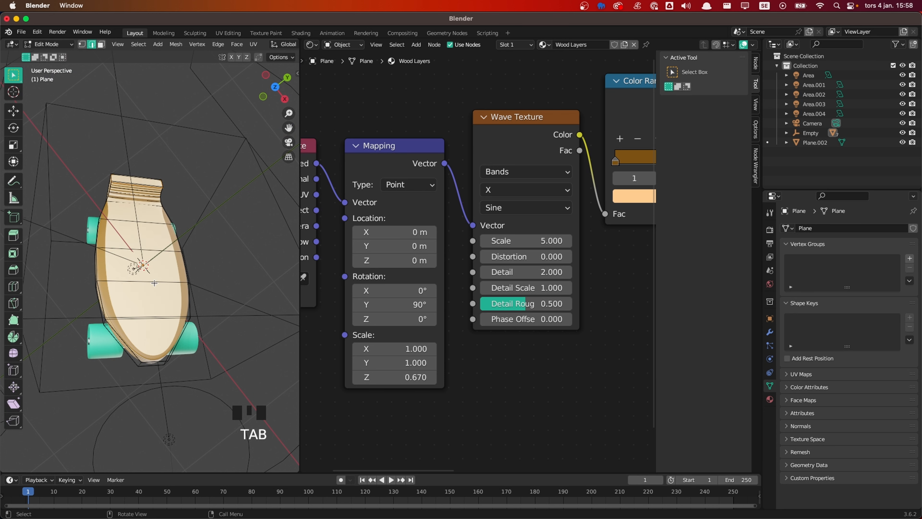
{"action": "key", "text": "z"}
{"action": "middle_click_drag", "start_coordinate": [155, 287], "coordinate": [155, 323]}
{"action": "left_click_drag", "start_coordinate": [136, 319], "coordinate": [140, 267]}
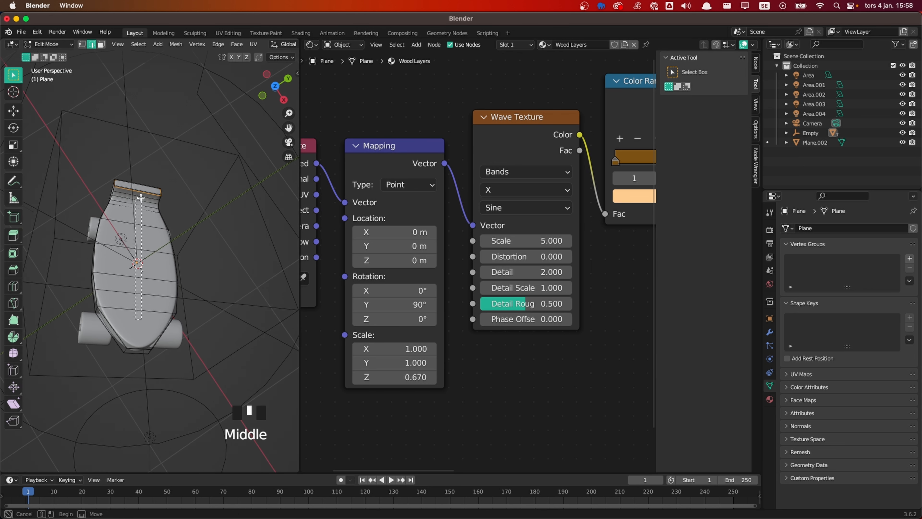
{"action": "left_click_drag", "start_coordinate": [141, 194], "coordinate": [142, 198]}
{"action": "key", "text": "3"}
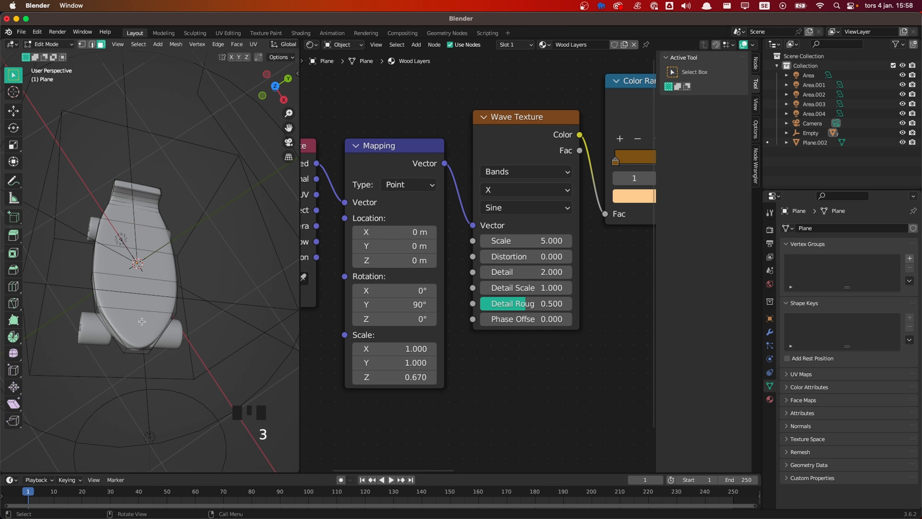
Select all faces along the deck's top surface, from the nose to the raised tail
{"action": "left_click", "coordinate": [143, 318]}
{"action": "left_click", "coordinate": [138, 283], "text": "shift"}
{"action": "left_click", "coordinate": [139, 234], "text": "shift"}
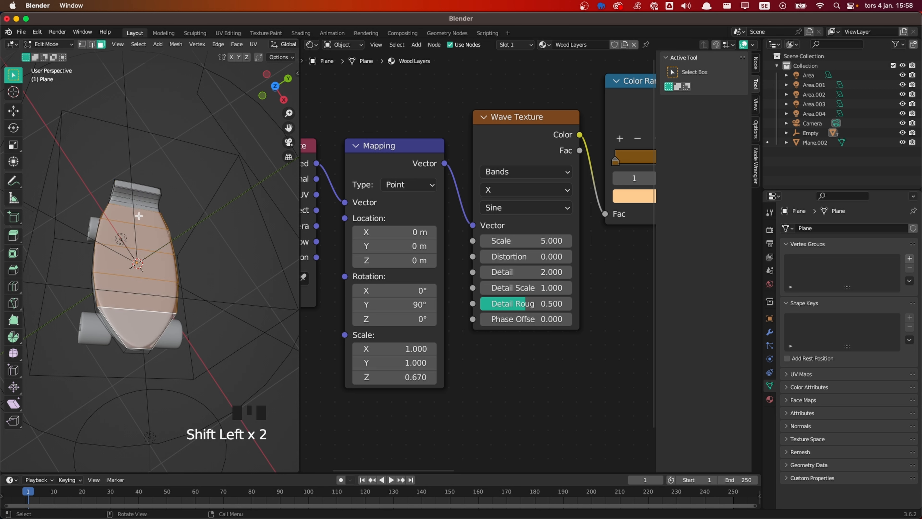
{"action": "scroll", "coordinate": [138, 234], "scroll_direction": "up", "scroll_amount": 2}
{"action": "middle_click_drag", "start_coordinate": [141, 236], "coordinate": [170, 306], "text": "shift"}
{"action": "left_click", "coordinate": [172, 278], "text": "shift"}
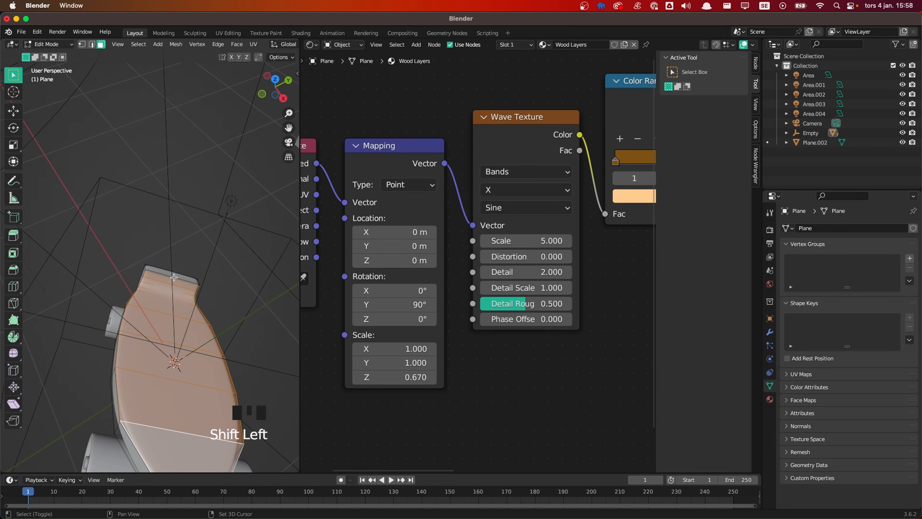
{"action": "left_click", "coordinate": [175, 278], "text": "shift"}
{"action": "scroll", "coordinate": [195, 274], "scroll_direction": "down", "scroll_amount": 4}
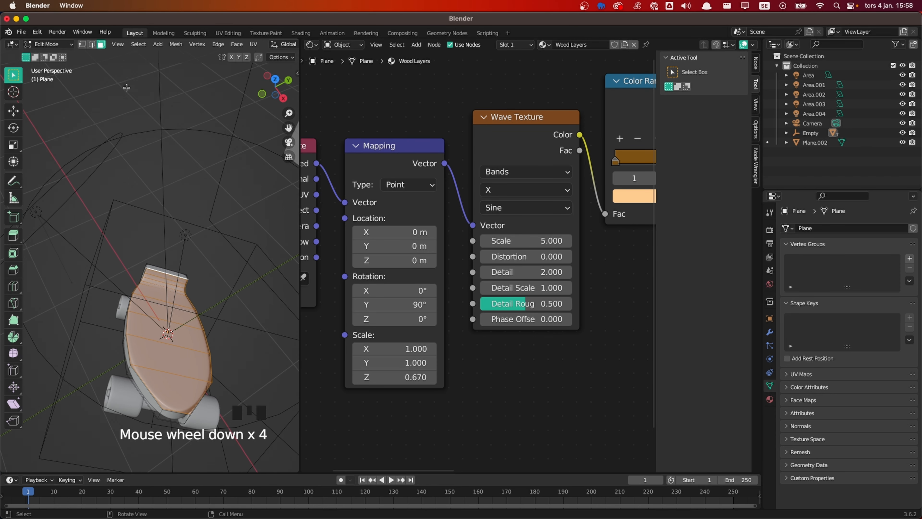
Expand the deck's face selection once with Select More and inspect it from the side
{"action": "left_click", "coordinate": [140, 45]}
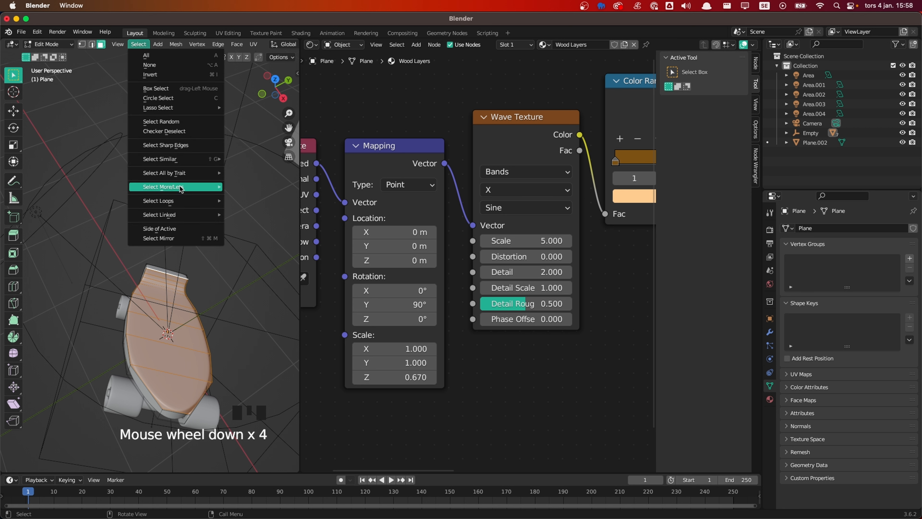
{"action": "mouse_move", "coordinate": [180, 188]}
{"action": "left_click", "coordinate": [245, 186]}
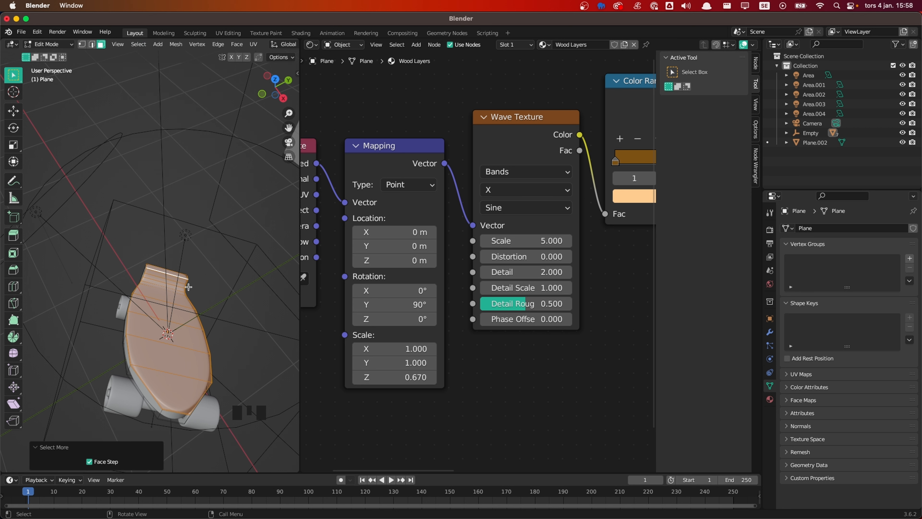
{"action": "middle_click_drag", "start_coordinate": [162, 295], "coordinate": [196, 276]}
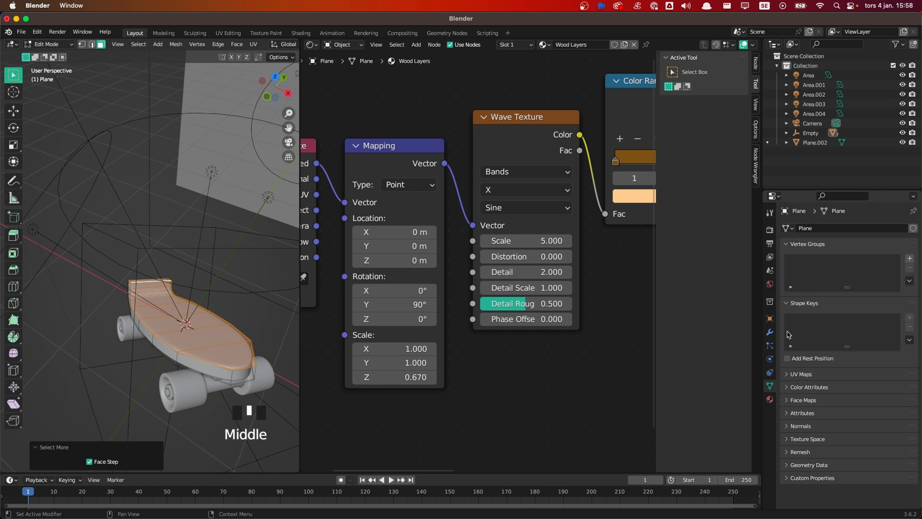
Add a second material slot to the deck with a new material and assign it to the selected faces
{"action": "left_click", "coordinate": [770, 399]}
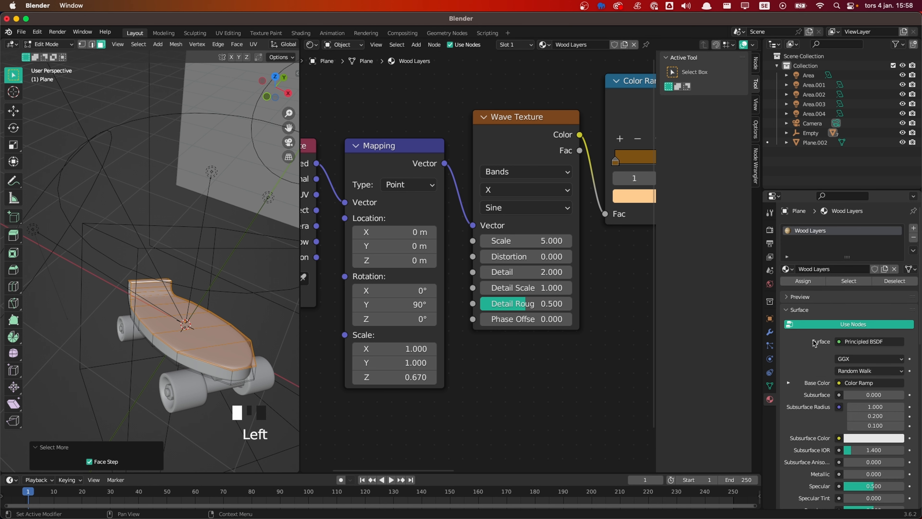
{"action": "left_click", "coordinate": [913, 228]}
{"action": "left_click", "coordinate": [806, 288]}
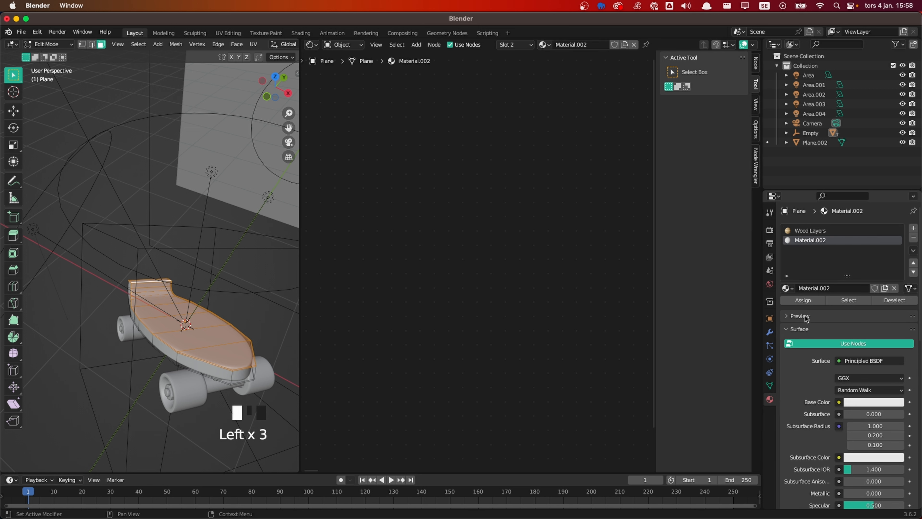
{"action": "left_click", "coordinate": [804, 301]}
Switch to rendered shading, return to Object Mode, and rename the deck's new material Grip
{"action": "key", "text": "z"}
{"action": "key", "text": "grave"}
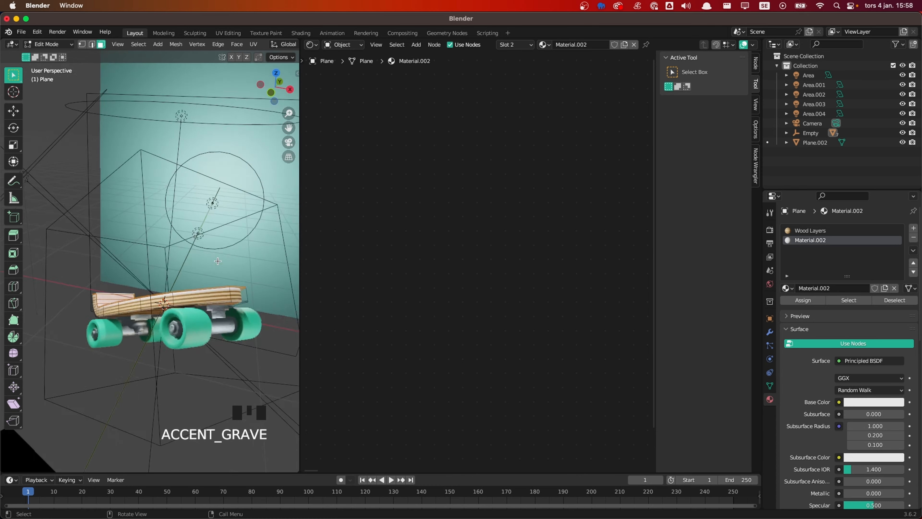
{"action": "middle_click_drag", "start_coordinate": [145, 283], "coordinate": [157, 321]}
{"action": "key", "text": "Tab"}
{"action": "middle_click_drag", "start_coordinate": [191, 293], "coordinate": [215, 295], "text": "shift"}
{"action": "scroll", "coordinate": [214, 299], "scroll_direction": "up", "scroll_amount": 3}
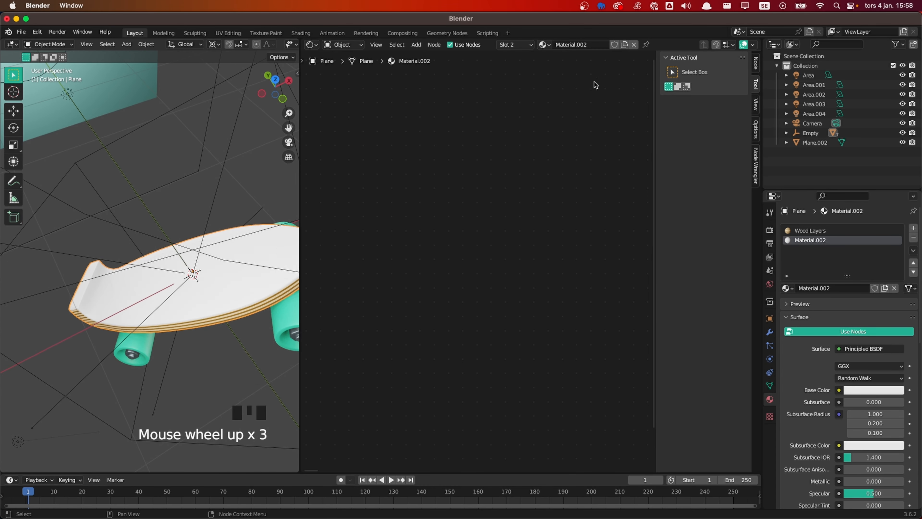
{"action": "left_click", "coordinate": [817, 288]}
{"action": "left_click", "coordinate": [819, 289]}
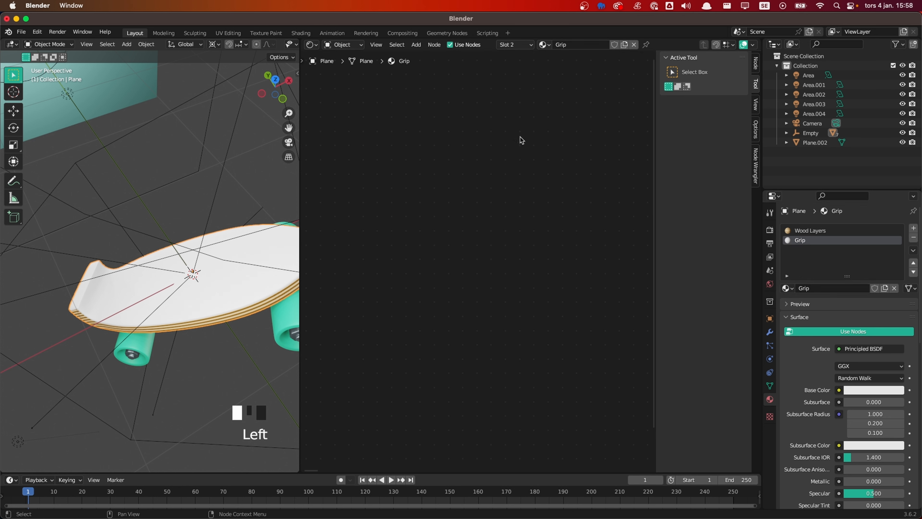
Set the Grip material's Principled BSDF roughness to 0.75
{"action": "key", "text": "grave"}
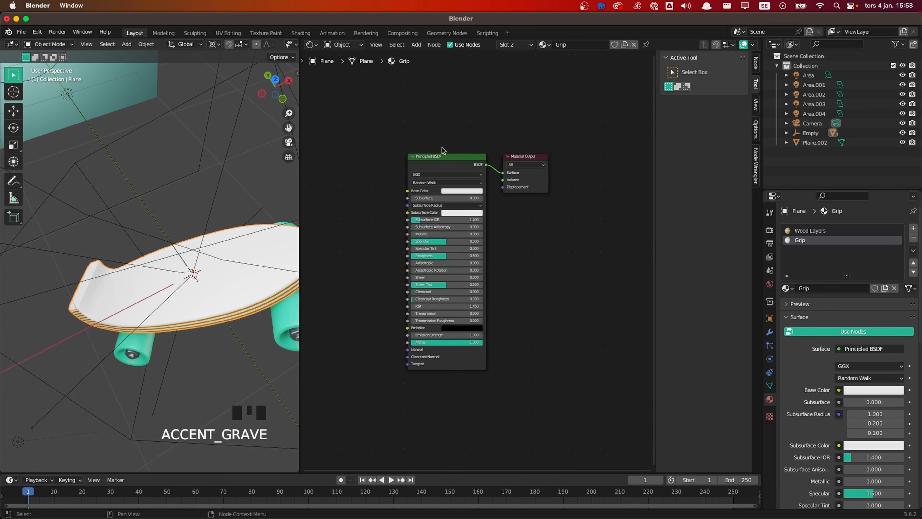
{"action": "middle_click_drag", "start_coordinate": [422, 187], "coordinate": [504, 190]}
{"action": "left_click", "coordinate": [495, 164]}
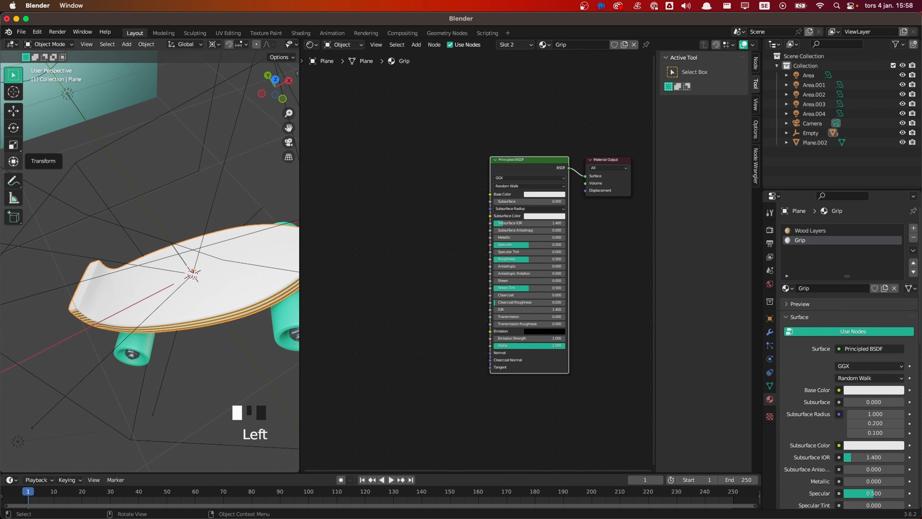
{"action": "scroll", "coordinate": [559, 282], "scroll_direction": "up", "scroll_amount": 2}
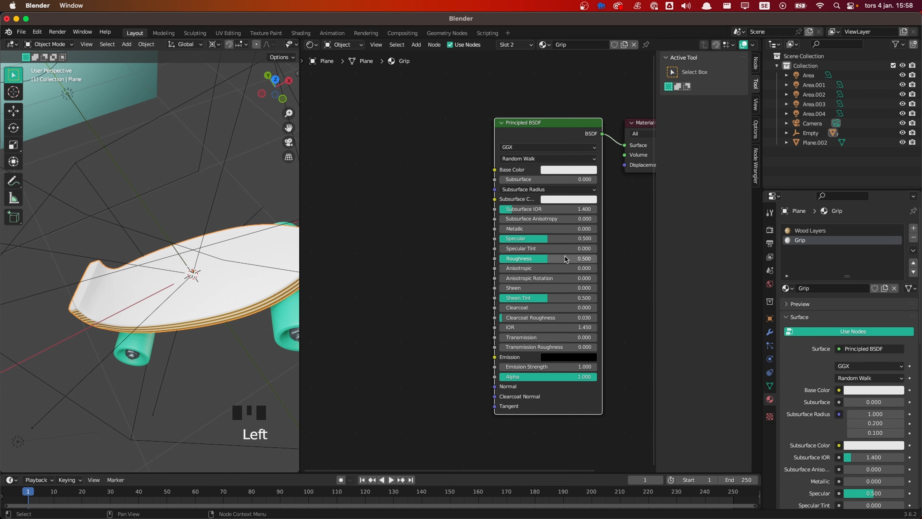
{"action": "double_click", "coordinate": [564, 257]}
{"action": "type", "text": ".75"}
{"action": "key", "text": "Return"}
{"action": "left_click", "coordinate": [434, 225]}
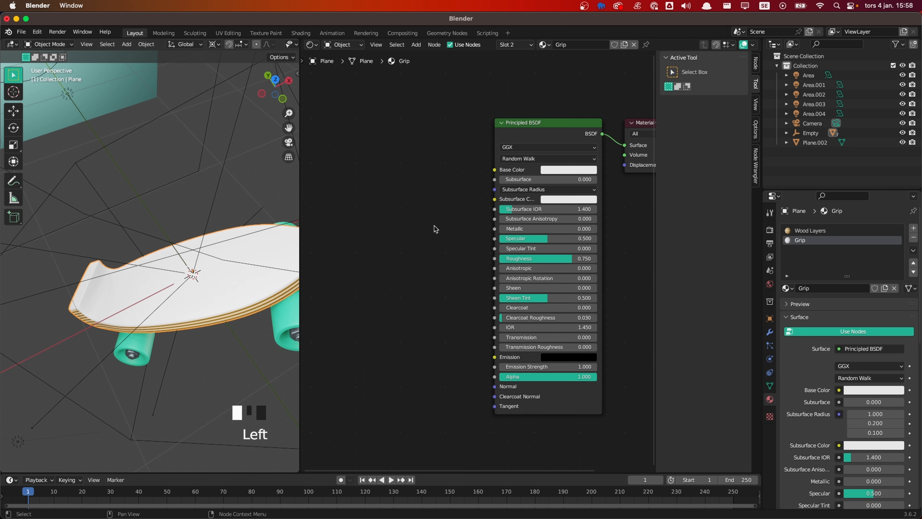
Add a Noise Texture node with a Mapping and Texture Coordinate setup to the Grip material
{"action": "middle_click_drag", "start_coordinate": [433, 250], "coordinate": [524, 254]}
{"action": "key", "text": "shift+a"}
{"action": "left_click", "coordinate": [410, 215]}
{"action": "type", "text": "Nois"}
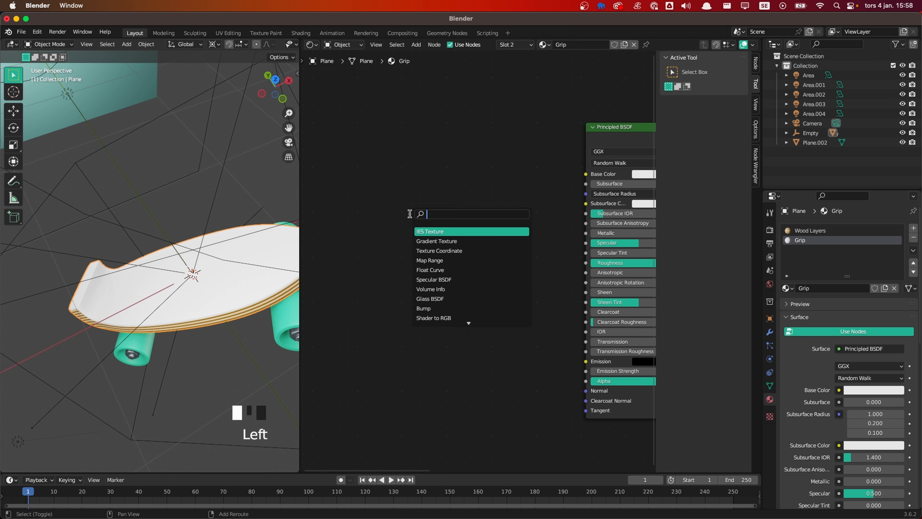
{"action": "type", "text": "e"}
{"action": "key", "text": "Return"}
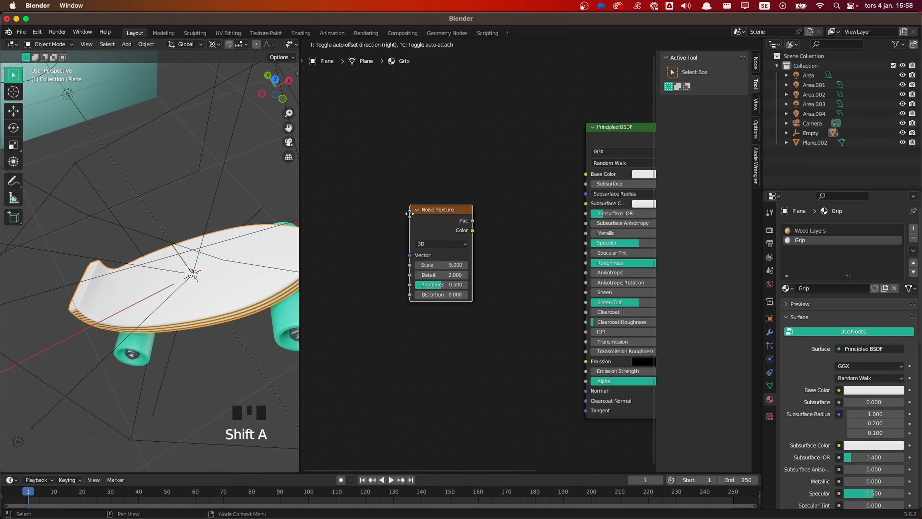
{"action": "left_click", "coordinate": [382, 205]}
{"action": "key", "text": "ctrl+t"}
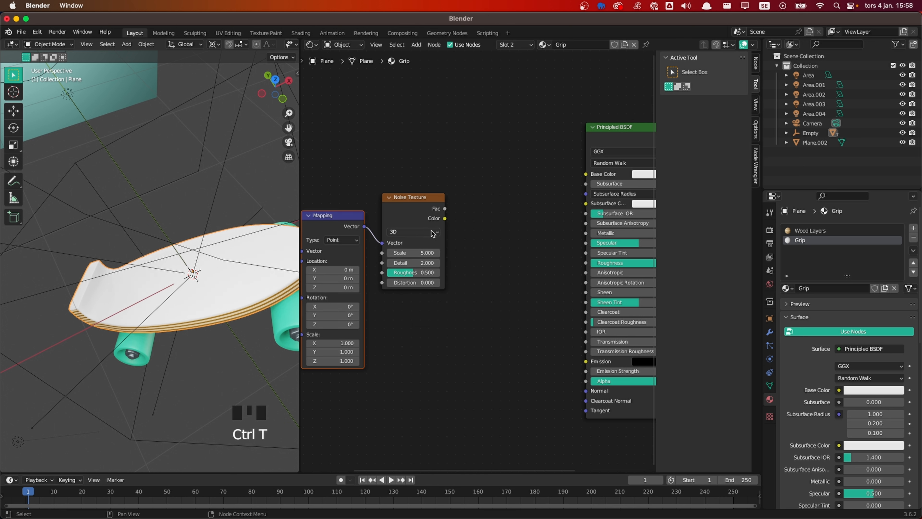
Add a Color Ramp node between the Noise Texture and the Principled BSDF
{"action": "left_click", "coordinate": [422, 144]}
{"action": "key", "text": "shift+a"}
{"action": "left_click", "coordinate": [422, 144]}
{"action": "type", "text": "Ramp"}
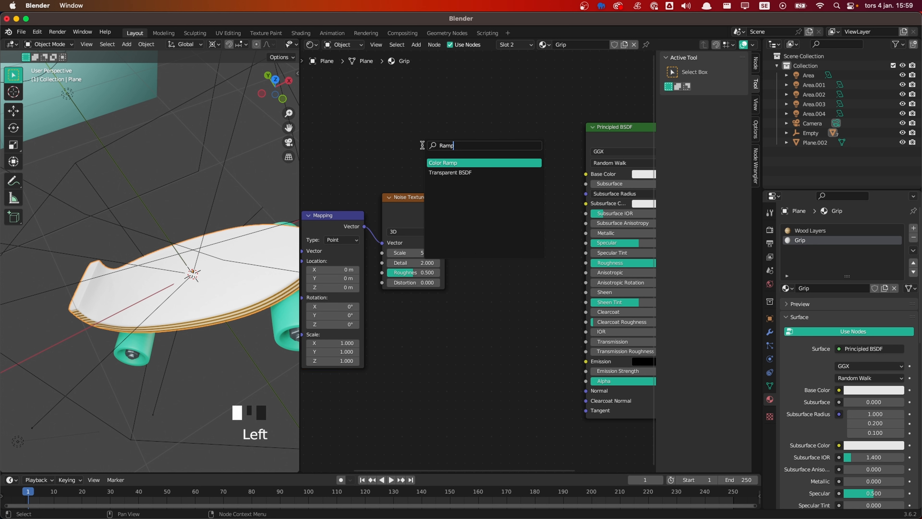
{"action": "key", "text": "Return"}
{"action": "left_click", "coordinate": [461, 198]}
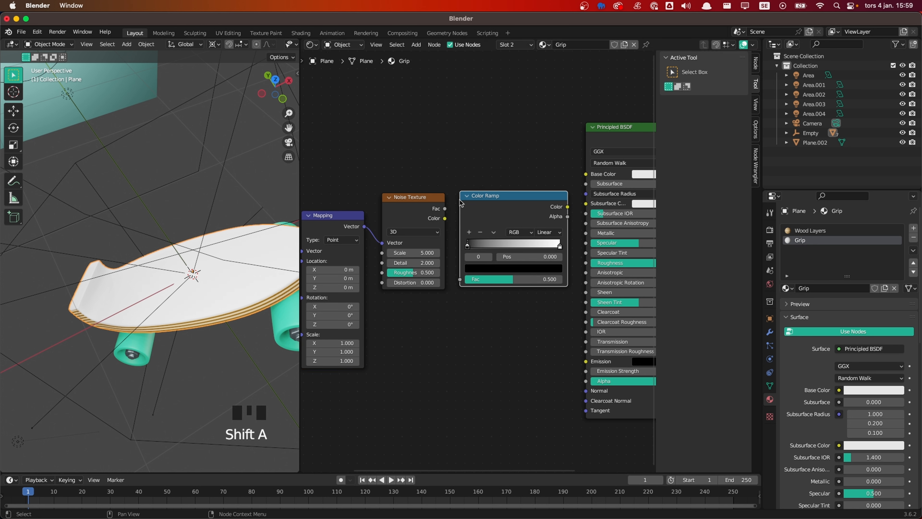
Add a Bump node below the Color Ramp
{"action": "key", "text": "shift+a"}
{"action": "type", "text": "Bump"}
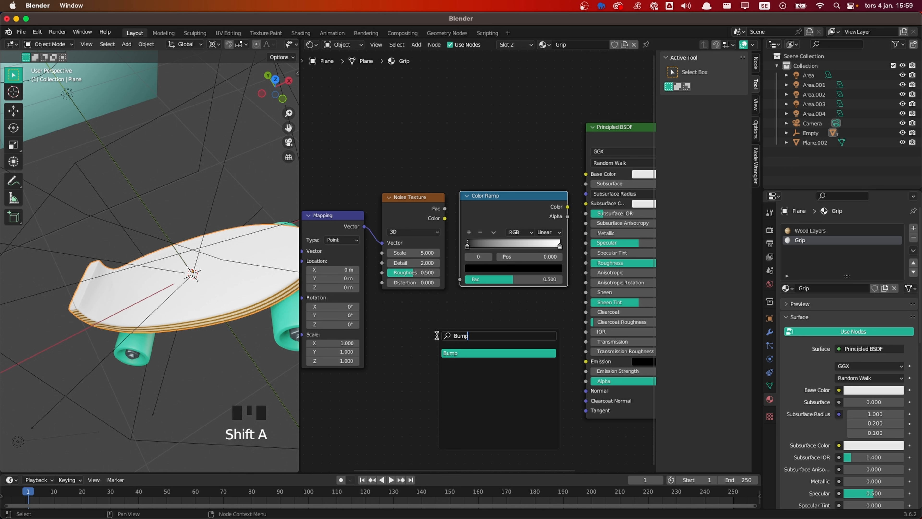
{"action": "key", "text": "Return"}
{"action": "left_click", "coordinate": [474, 343]}
Connect the Noise Texture's Fac output to the Color Ramp's Fac, and the ramp's Color to Base Color
{"action": "left_click_drag", "start_coordinate": [444, 208], "coordinate": [452, 222]}
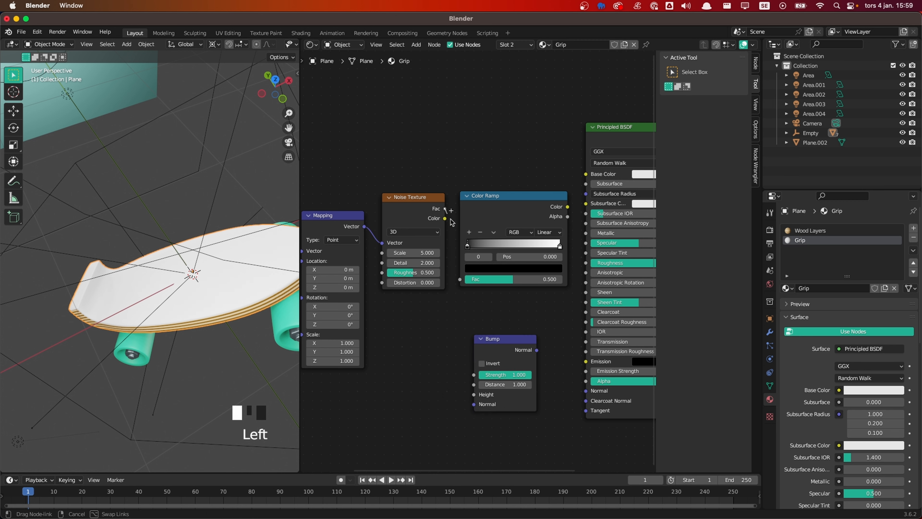
{"action": "left_click_drag", "start_coordinate": [459, 283], "coordinate": [460, 279]}
{"action": "left_click_drag", "start_coordinate": [567, 206], "coordinate": [586, 174]}
Connect the Noise Texture's Fac to the Bump node's Height, and the Bump's Normal to the Principled BSDF's Normal
{"action": "left_click_drag", "start_coordinate": [444, 209], "coordinate": [474, 395]}
{"action": "left_click_drag", "start_coordinate": [537, 350], "coordinate": [560, 361]}
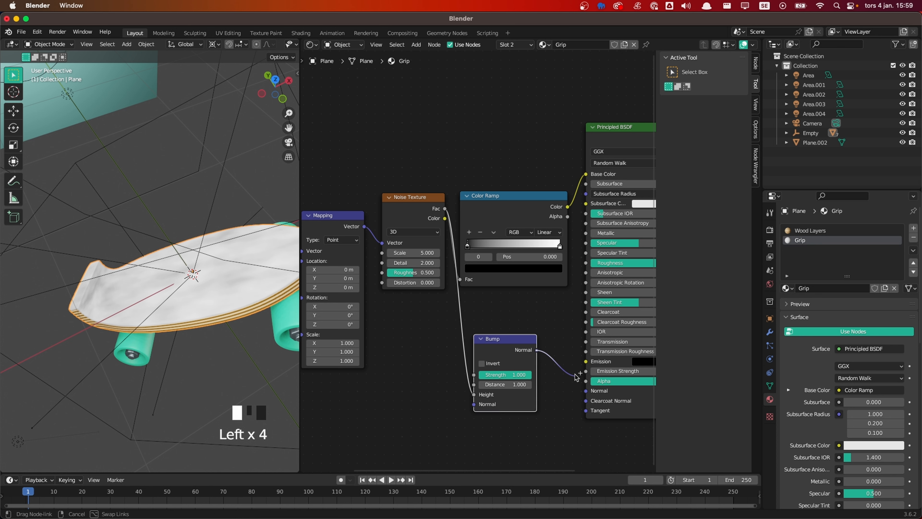
{"action": "left_click_drag", "start_coordinate": [585, 392], "coordinate": [585, 391]}
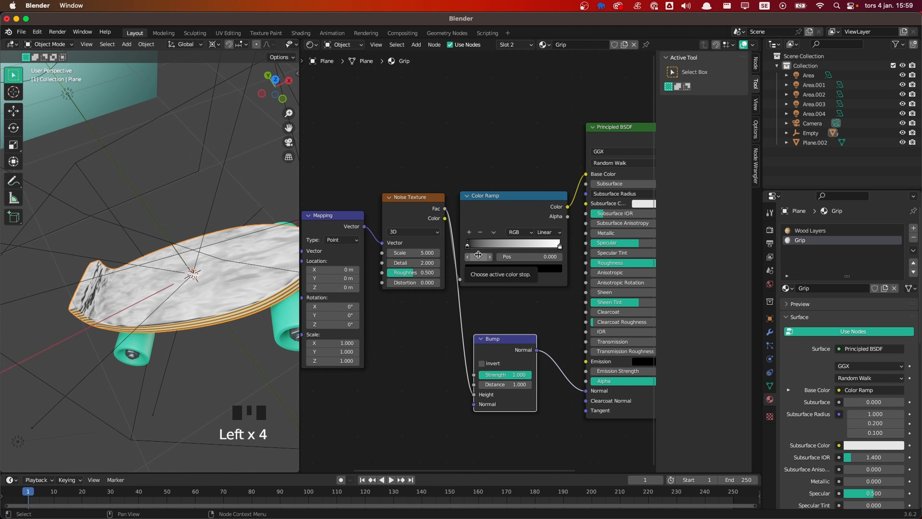
Set the Color Ramp's light stop to dark grey with hex value 383838
{"action": "middle_click_drag", "start_coordinate": [185, 291], "coordinate": [72, 282]}
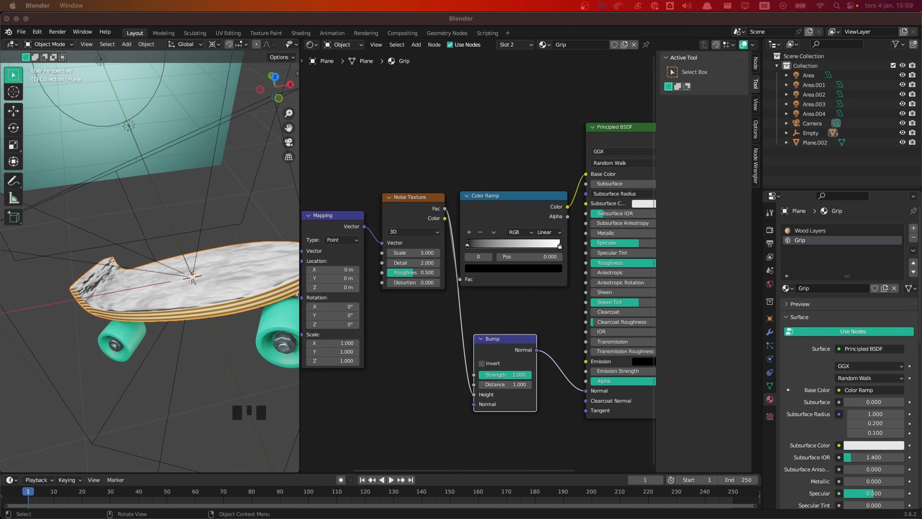
{"action": "left_click", "coordinate": [560, 246]}
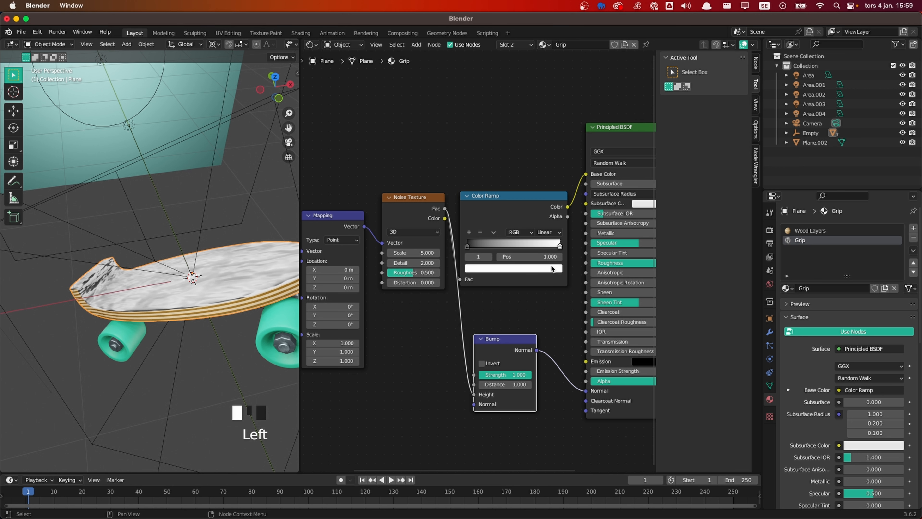
{"action": "left_click", "coordinate": [521, 268]}
{"action": "type", "text": "383838"}
{"action": "key", "text": "Return"}
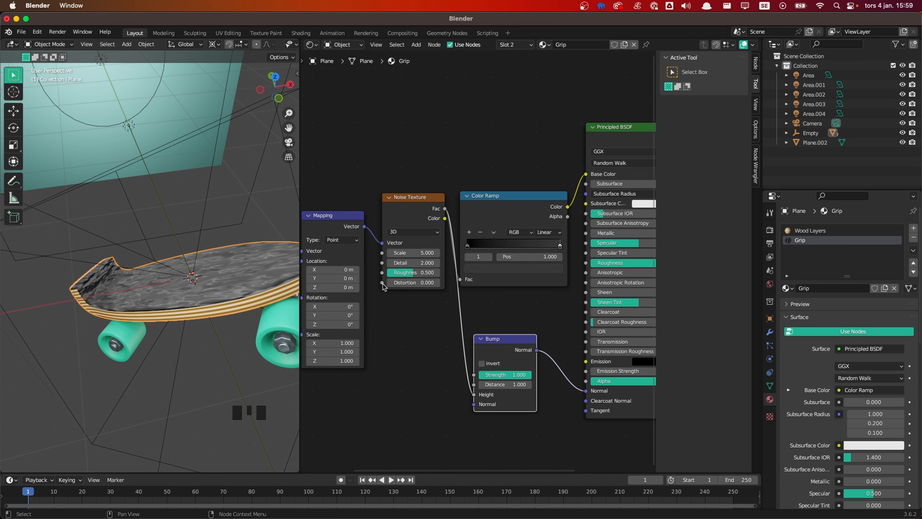
Set the Noise Texture's Scale to 110 in the Grip material
{"action": "middle_click_drag", "start_coordinate": [466, 344], "coordinate": [501, 360], "text": "shift"}
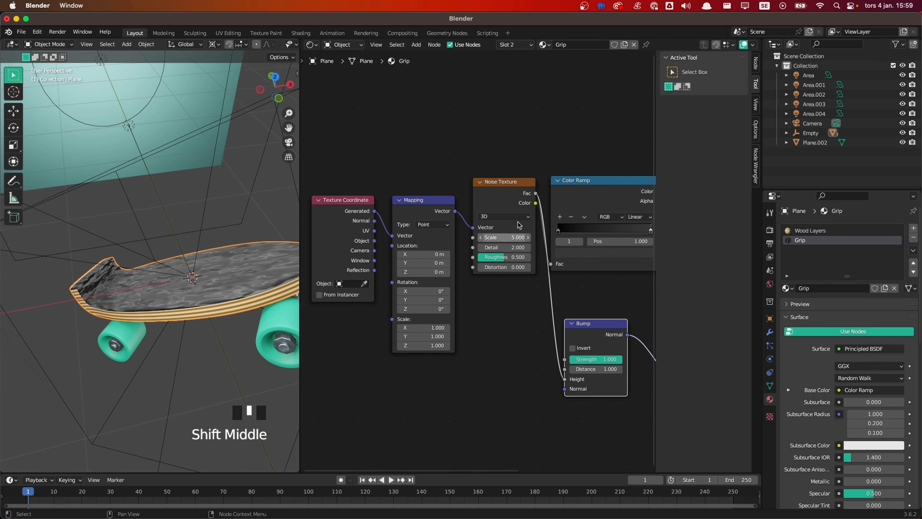
{"action": "middle_click_drag", "start_coordinate": [462, 301], "coordinate": [475, 336], "text": "shift"}
{"action": "scroll", "coordinate": [477, 332], "scroll_direction": "up", "scroll_amount": 3}
{"action": "left_click_drag", "start_coordinate": [438, 282], "coordinate": [505, 282]}
{"action": "left_click", "coordinate": [419, 284]}
{"action": "type", "text": "110"}
{"action": "key", "text": "Return"}
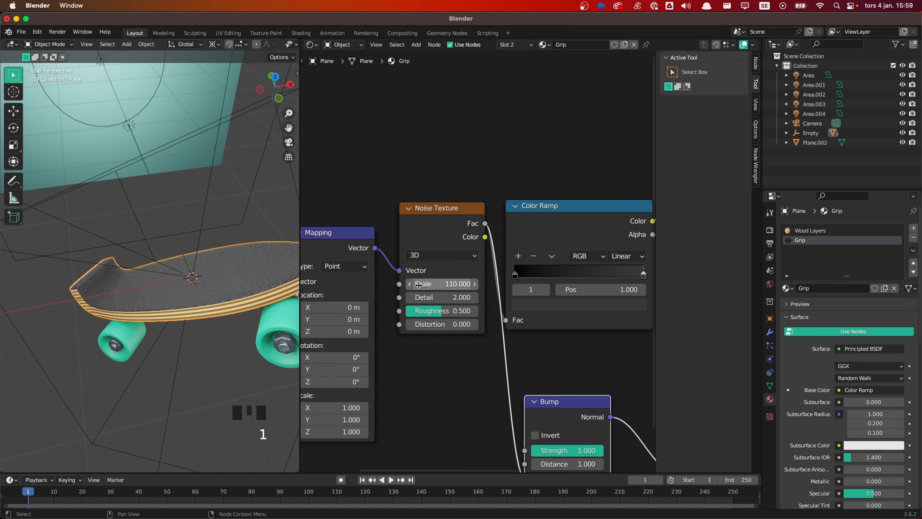
Set the Noise Texture's Detail to 15
{"action": "middle_click_drag", "start_coordinate": [109, 266], "coordinate": [130, 293]}
{"action": "scroll", "coordinate": [130, 292], "scroll_direction": "up", "scroll_amount": 4}
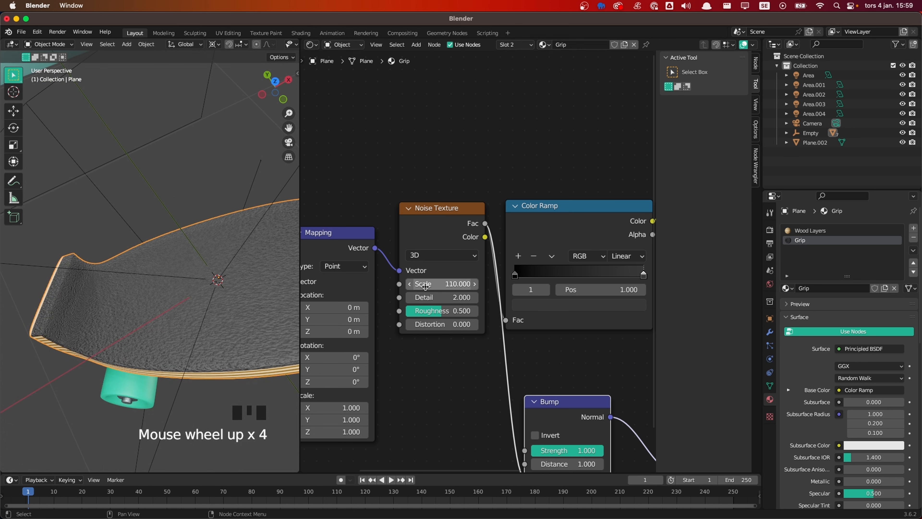
{"action": "left_click", "coordinate": [461, 298]}
{"action": "type", "text": "15"}
{"action": "left_click", "coordinate": [483, 303]}
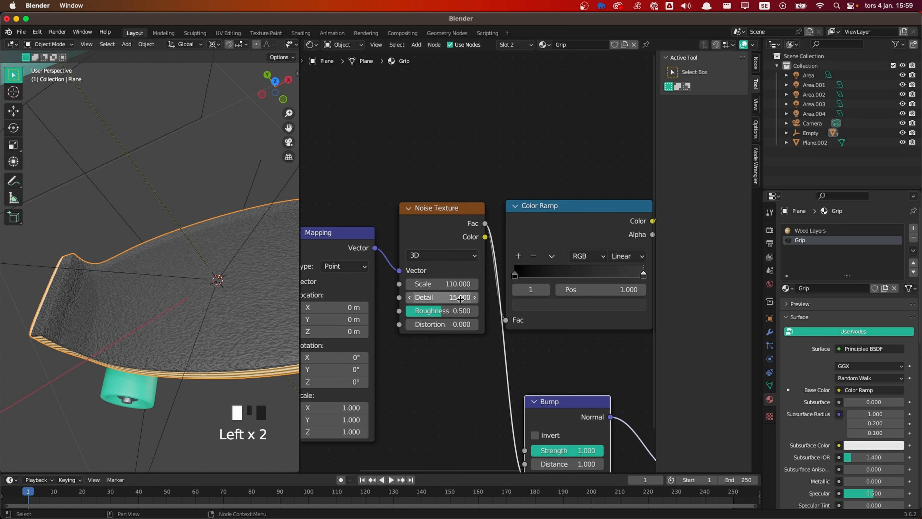
Set the Bump node's Strength to 0.5
{"action": "scroll", "coordinate": [523, 305], "scroll_direction": "down", "scroll_amount": 5}
{"action": "left_click_drag", "start_coordinate": [537, 345], "coordinate": [533, 345]}
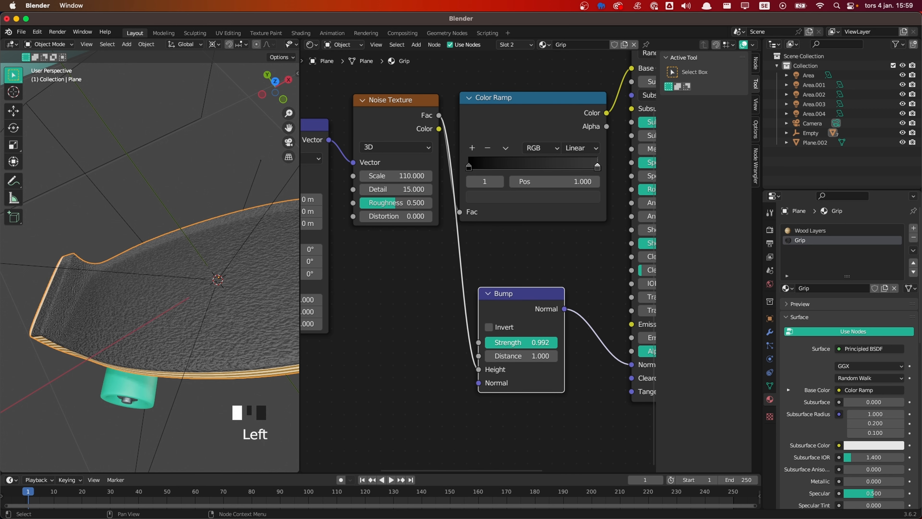
{"action": "left_click", "coordinate": [549, 342]}
{"action": "type", "text": "0.5"}
{"action": "key", "text": "Return"}
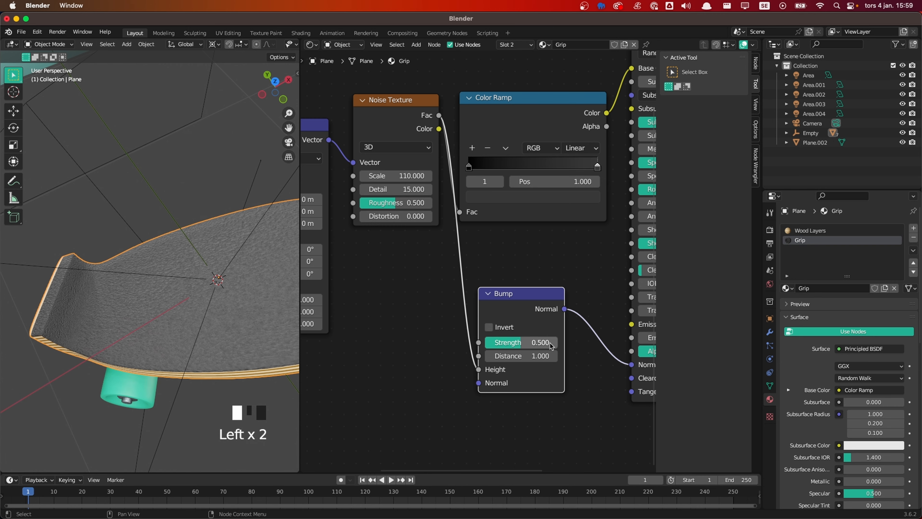
Select the grip-covered face on the deck's end in Edit Mode and assign the Wood Layers material to it
{"action": "middle_click_drag", "start_coordinate": [249, 250], "coordinate": [292, 232], "text": "shift"}
{"action": "middle_click_drag", "start_coordinate": [136, 258], "coordinate": [232, 323], "text": "shift"}
{"action": "key", "text": "Tab"}
{"action": "left_click", "coordinate": [220, 351]}
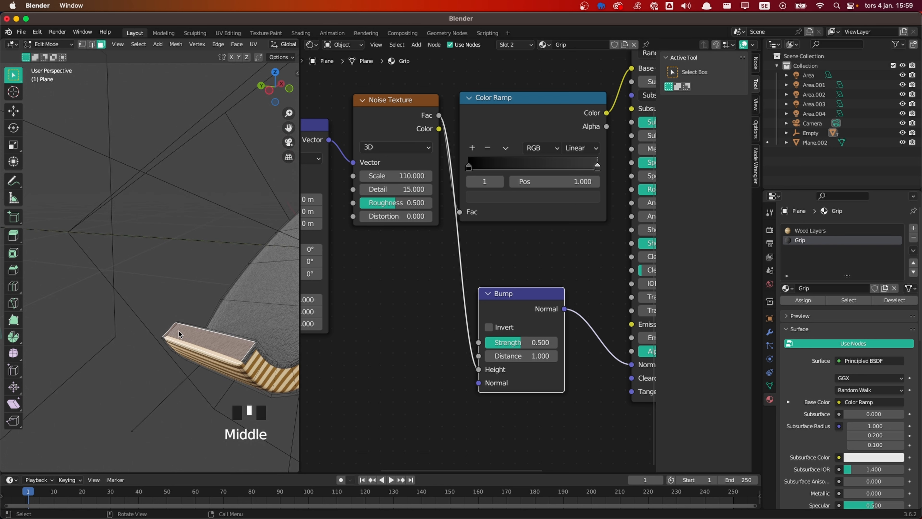
{"action": "left_click", "coordinate": [809, 231]}
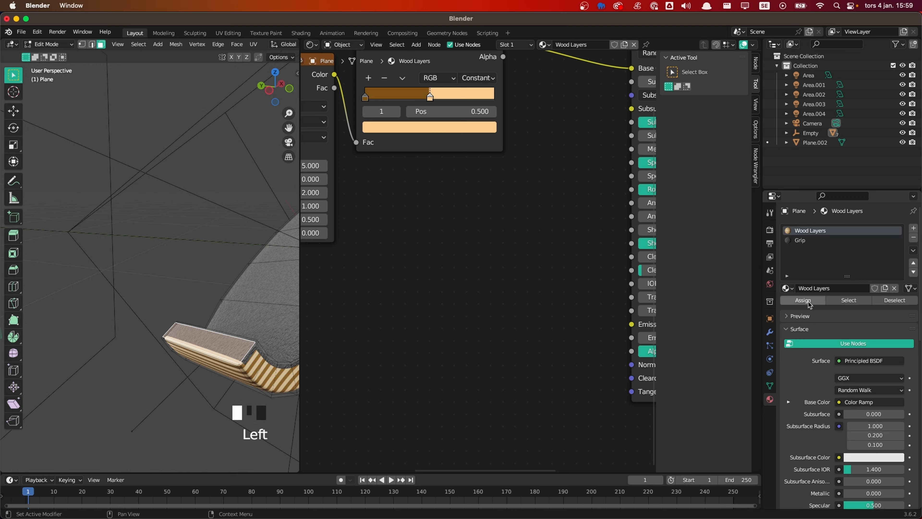
{"action": "left_click", "coordinate": [803, 300]}
Select the remaining grip-covered face at the deck's other end and assign the Wood Layers material to it
{"action": "middle_click_drag", "start_coordinate": [242, 349], "coordinate": [27, 338]}
{"action": "left_click", "coordinate": [199, 375], "text": "shift"}
{"action": "middle_click_drag", "start_coordinate": [1, 296], "coordinate": [236, 351]}
{"action": "left_click", "coordinate": [237, 352], "text": "shift"}
{"action": "scroll", "coordinate": [237, 354], "scroll_direction": "up", "scroll_amount": 2}
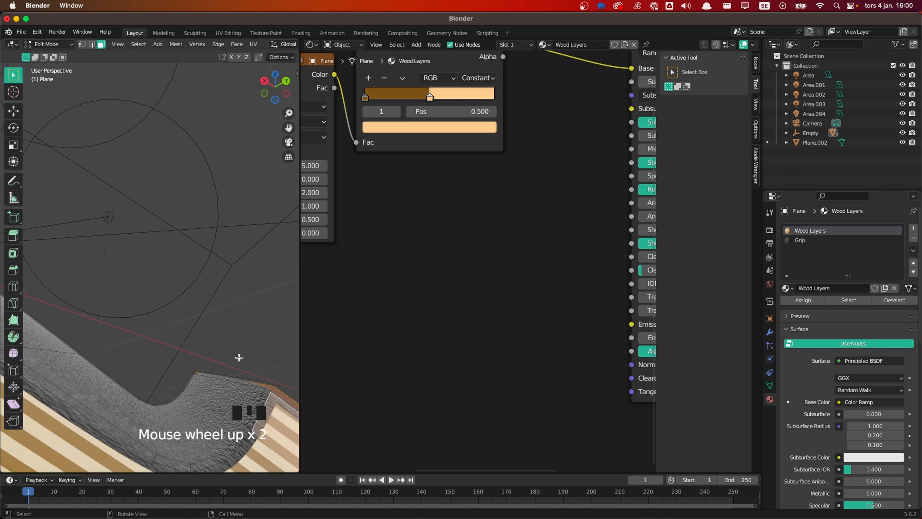
{"action": "left_click", "coordinate": [283, 397], "text": "shift"}
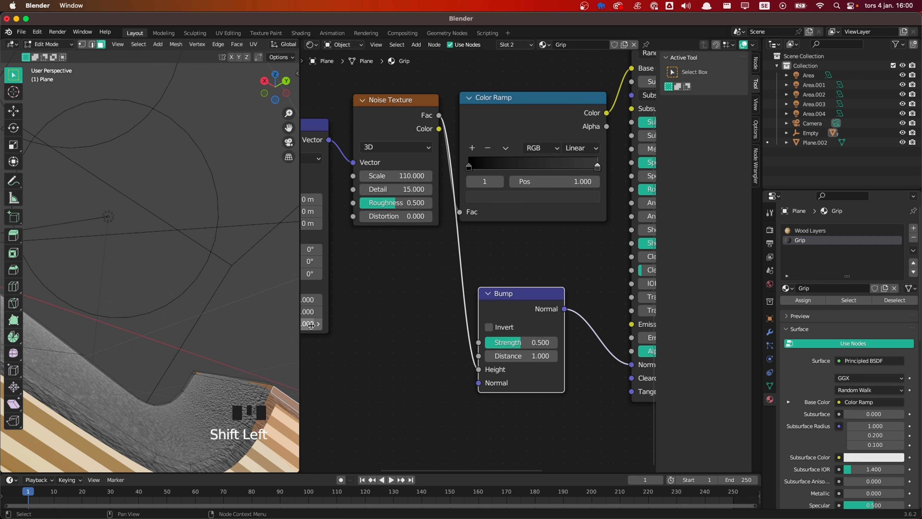
{"action": "middle_click_drag", "start_coordinate": [262, 383], "coordinate": [210, 366]}
{"action": "scroll", "coordinate": [265, 336], "scroll_direction": "down", "scroll_amount": 1}
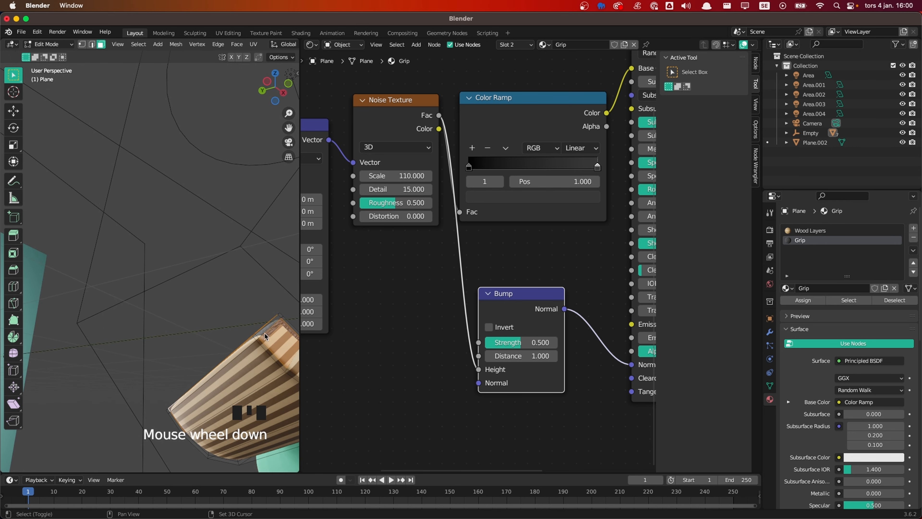
{"action": "left_click", "coordinate": [270, 329], "text": "shift"}
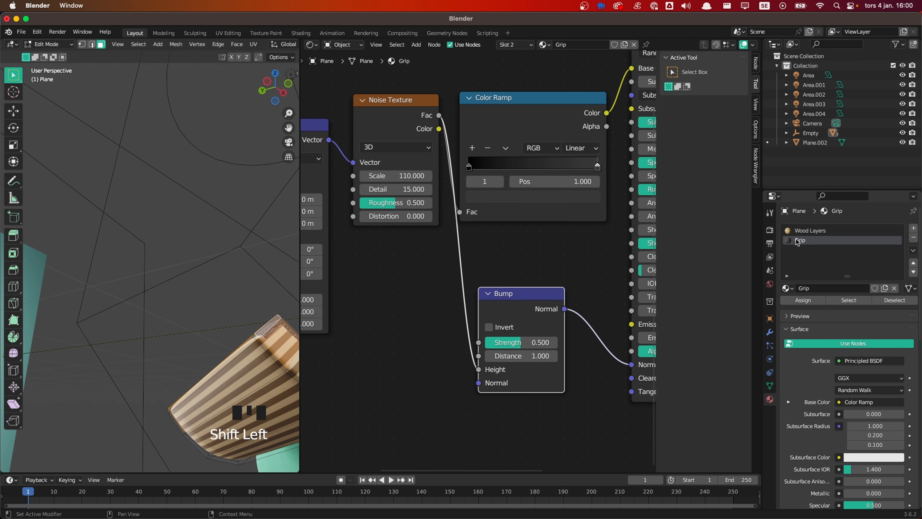
{"action": "left_click", "coordinate": [798, 231]}
{"action": "left_click", "coordinate": [803, 300]}
Clear the selection, return to Object Mode and look at the skateboard through the camera
{"action": "left_click", "coordinate": [234, 272]}
{"action": "middle_click_drag", "start_coordinate": [234, 271], "coordinate": [232, 343]}
{"action": "scroll", "coordinate": [217, 260], "scroll_direction": "down", "scroll_amount": 2}
{"action": "middle_click_drag", "start_coordinate": [216, 260], "coordinate": [145, 290], "text": "shift"}
{"action": "key", "text": "Tab"}
{"action": "key", "text": "grave"}
{"action": "left_click", "coordinate": [142, 303]}
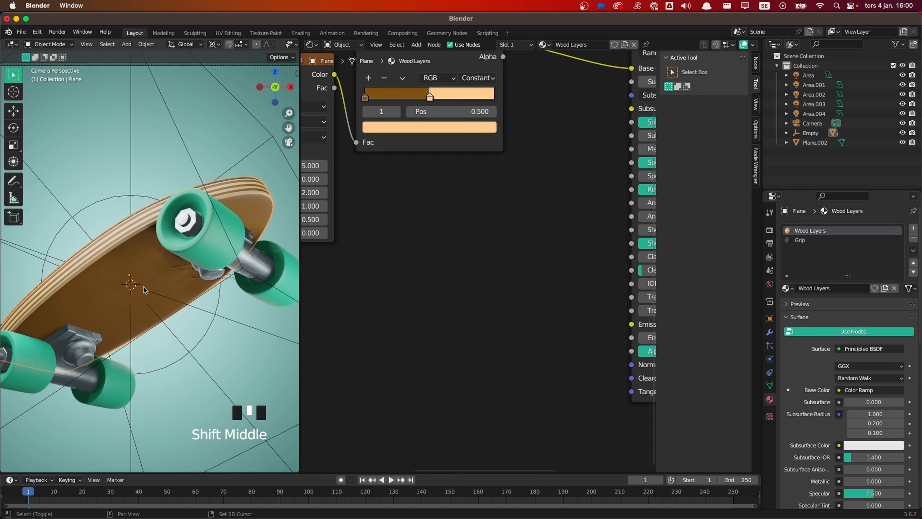
Select the middle faces of the deck's underside in Edit Mode
{"action": "left_click", "coordinate": [132, 293]}
{"action": "left_click", "coordinate": [134, 296]}
{"action": "key", "text": "Tab"}
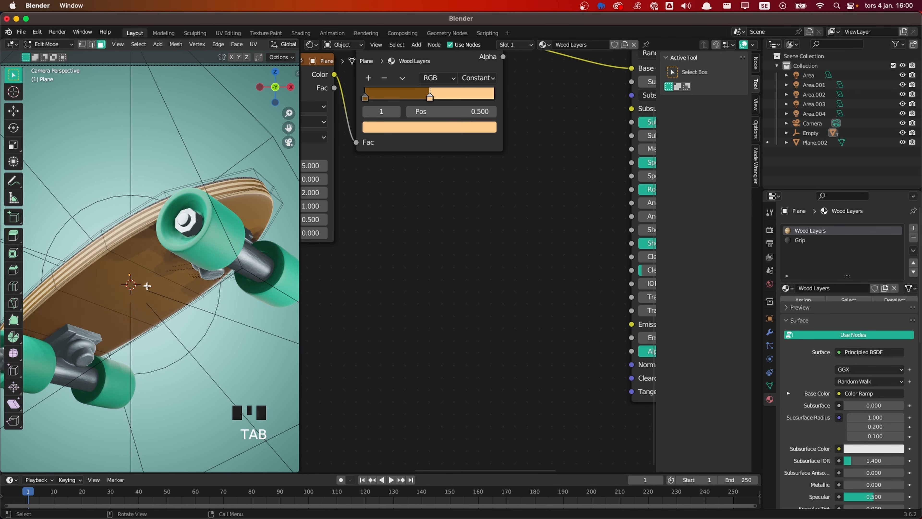
{"action": "middle_click_drag", "start_coordinate": [135, 297], "coordinate": [256, 208], "text": "shift"}
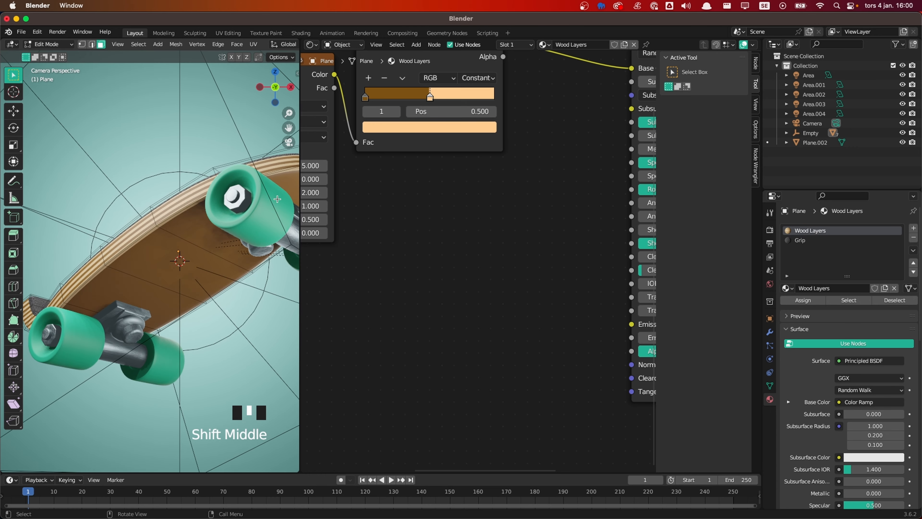
{"action": "left_click", "coordinate": [199, 256]}
{"action": "left_click", "coordinate": [156, 279], "text": "shift"}
{"action": "left_click", "coordinate": [103, 294], "text": "shift"}
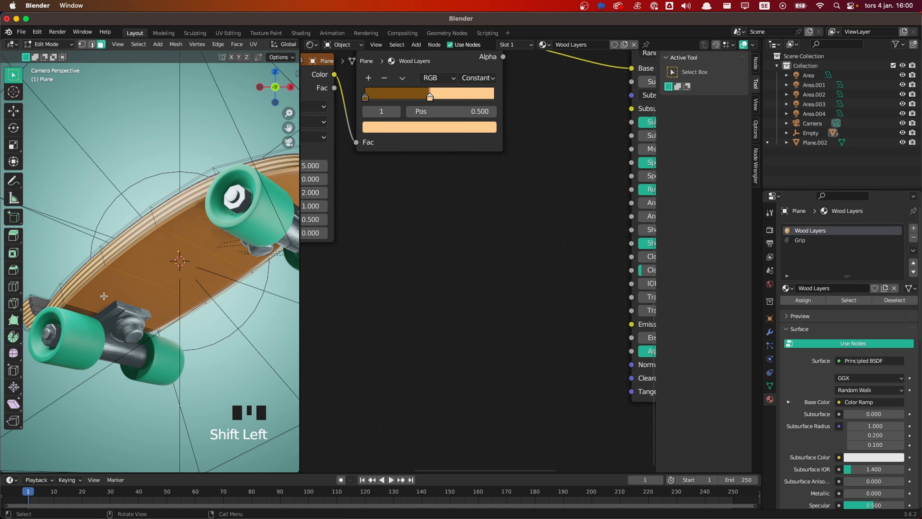
Add the underside faces at the deck's end to the selection and expand it once with Select More
{"action": "middle_click_drag", "start_coordinate": [104, 294], "coordinate": [175, 264]}
{"action": "left_click", "coordinate": [113, 249], "text": "shift"}
{"action": "scroll", "coordinate": [178, 261], "scroll_direction": "up", "scroll_amount": 4}
{"action": "left_click", "coordinate": [177, 234], "text": "shift"}
{"action": "left_click", "coordinate": [222, 271], "text": "shift"}
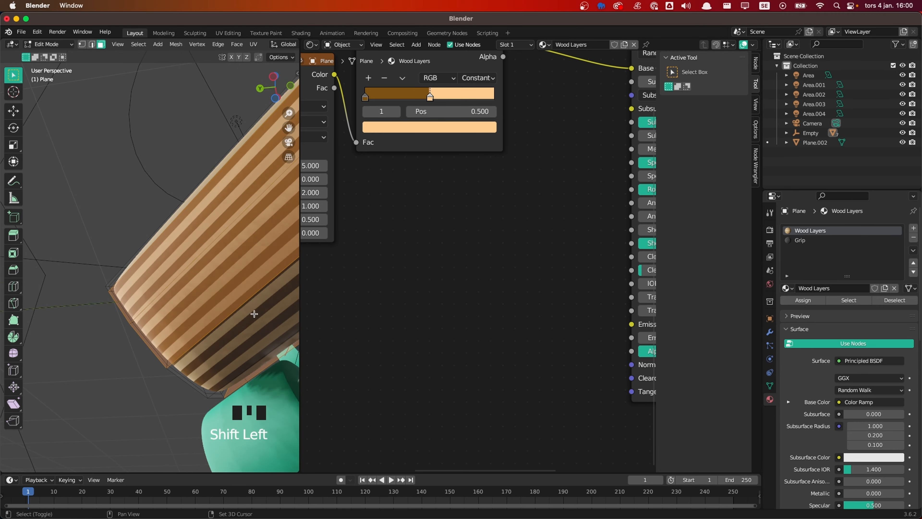
{"action": "left_click", "coordinate": [268, 352], "text": "shift"}
{"action": "middle_click_drag", "start_coordinate": [268, 353], "coordinate": [179, 154]}
{"action": "scroll", "coordinate": [172, 324], "scroll_direction": "down", "scroll_amount": 2}
{"action": "left_click", "coordinate": [138, 45]}
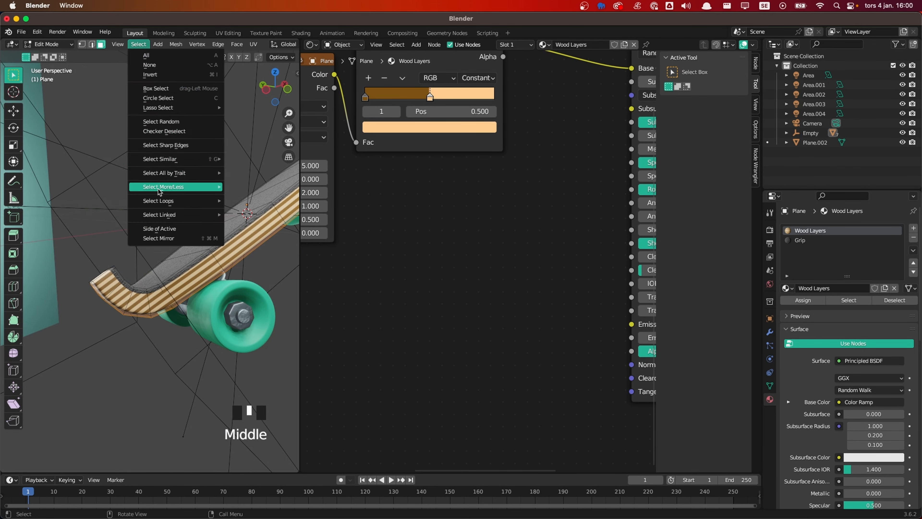
{"action": "mouse_move", "coordinate": [214, 187]}
{"action": "left_click", "coordinate": [246, 186]}
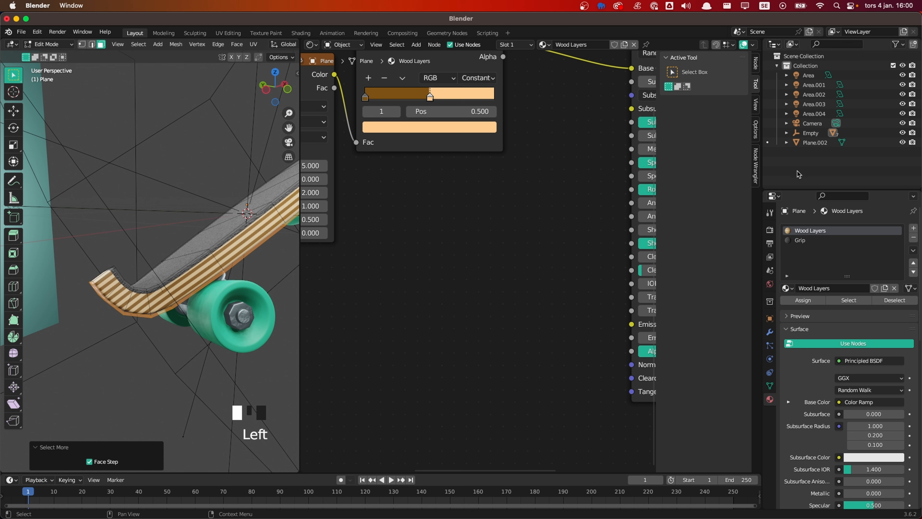
Create a new material in a third slot, assign it to the selected underside faces and return to the camera view in Object Mode
{"action": "left_click", "coordinate": [914, 228]}
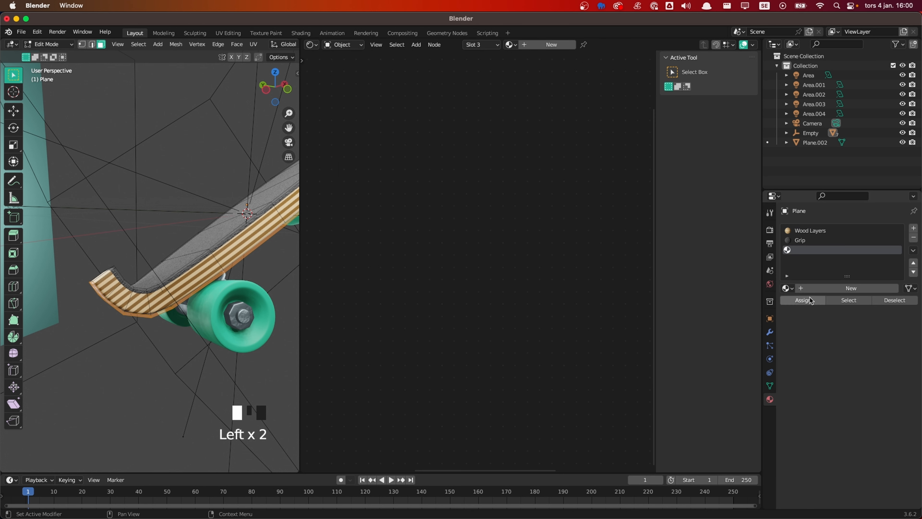
{"action": "left_click", "coordinate": [817, 289]}
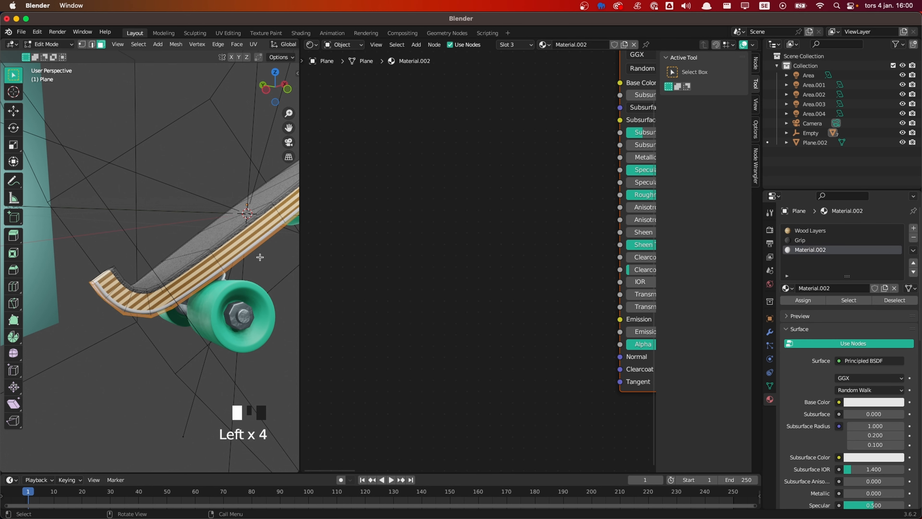
{"action": "middle_click_drag", "start_coordinate": [174, 254], "coordinate": [179, 274]}
{"action": "key", "text": "Tab"}
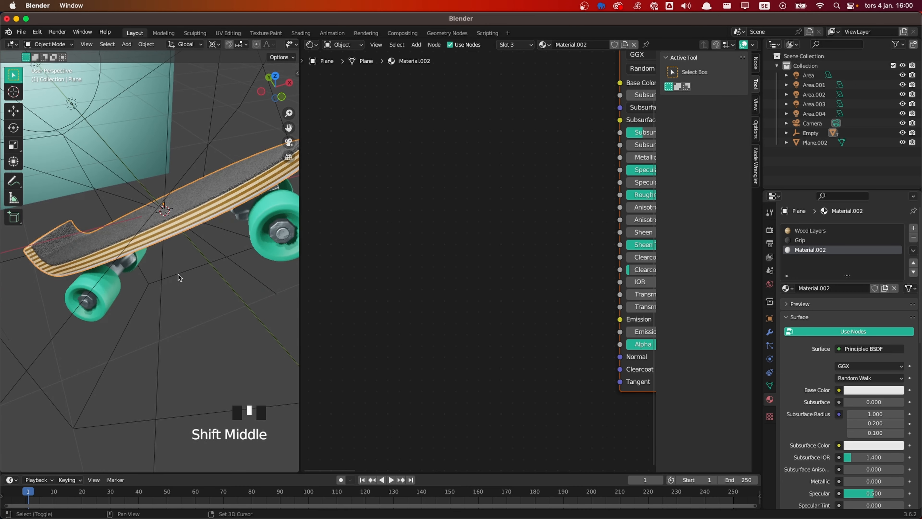
{"action": "key", "text": "grave"}
{"action": "scroll", "coordinate": [187, 269], "scroll_direction": "up", "scroll_amount": 2}
{"action": "scroll", "coordinate": [187, 269], "scroll_direction": "down", "scroll_amount": 2}
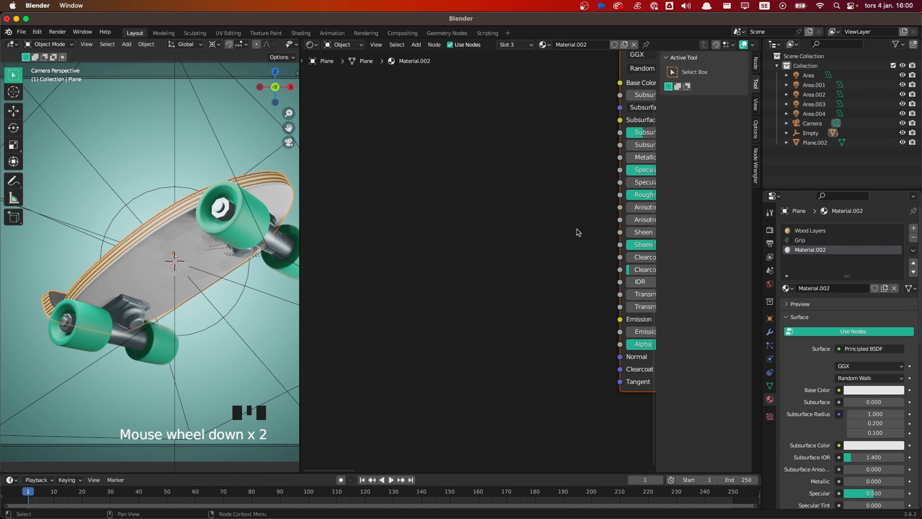
Add a Voronoi Texture node ahead of the Principled BSDF in the new underside material
{"action": "left_click", "coordinate": [536, 234]}
{"action": "scroll", "coordinate": [489, 261], "scroll_direction": "down", "scroll_amount": 3}
{"action": "middle_click_drag", "start_coordinate": [489, 261], "coordinate": [438, 344], "text": "shift"}
{"action": "scroll", "coordinate": [441, 246], "scroll_direction": "down", "scroll_amount": 2}
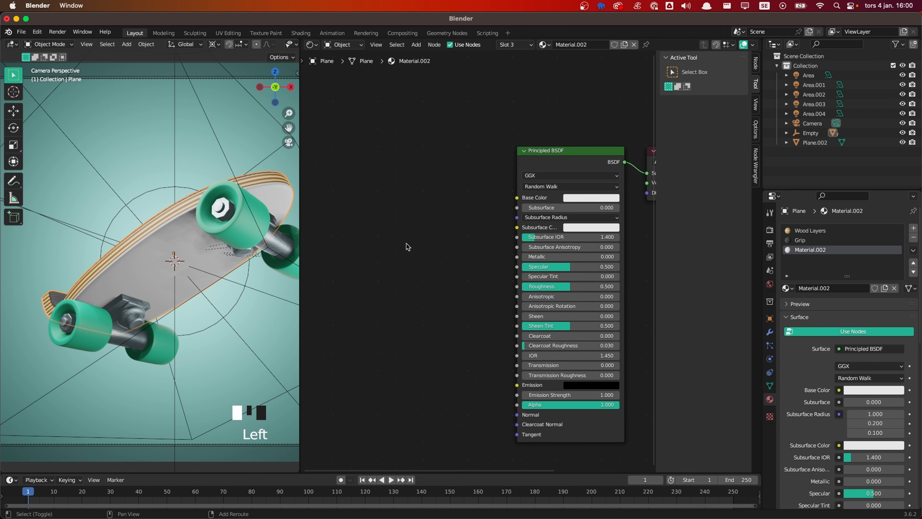
{"action": "scroll", "coordinate": [414, 252], "scroll_direction": "left", "scroll_amount": 2}
{"action": "key", "text": "shift+a"}
{"action": "left_click", "coordinate": [442, 245]}
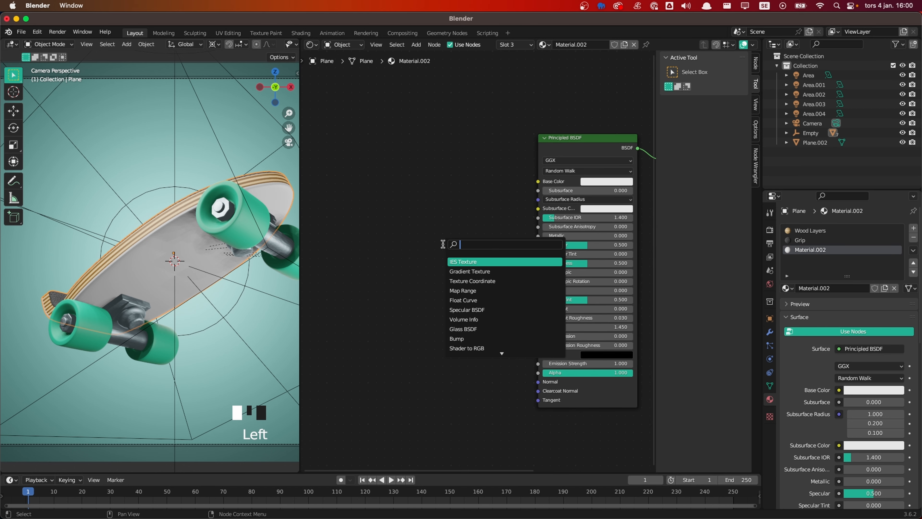
{"action": "type", "text": "Vorono"}
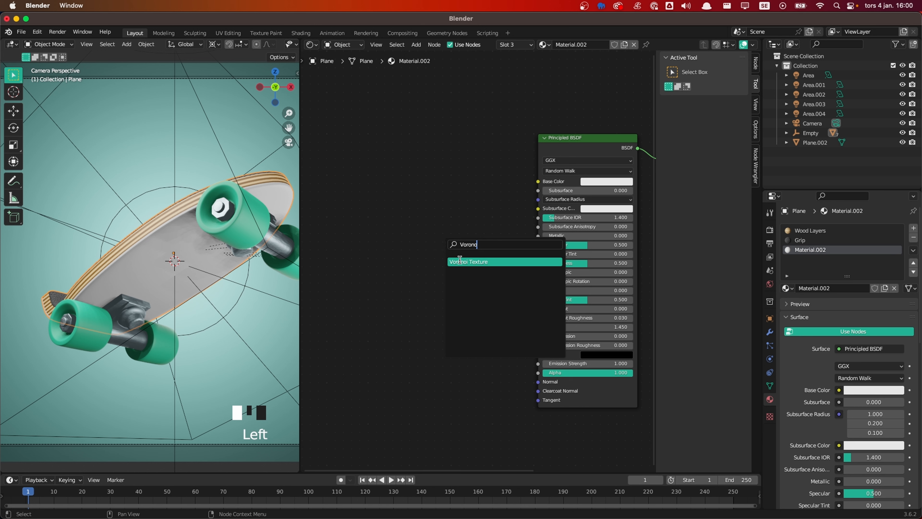
{"action": "left_click", "coordinate": [459, 259]}
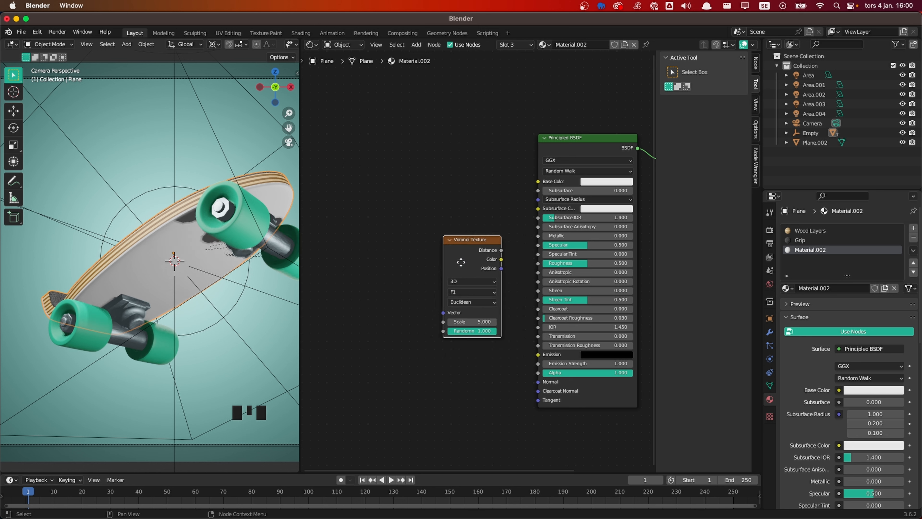
{"action": "left_click", "coordinate": [352, 182]}
{"action": "scroll", "coordinate": [426, 205], "scroll_direction": "down", "scroll_amount": 1}
{"action": "scroll", "coordinate": [425, 204], "scroll_direction": "down", "scroll_amount": 1}
{"action": "middle_click_drag", "start_coordinate": [425, 203], "coordinate": [462, 205]}
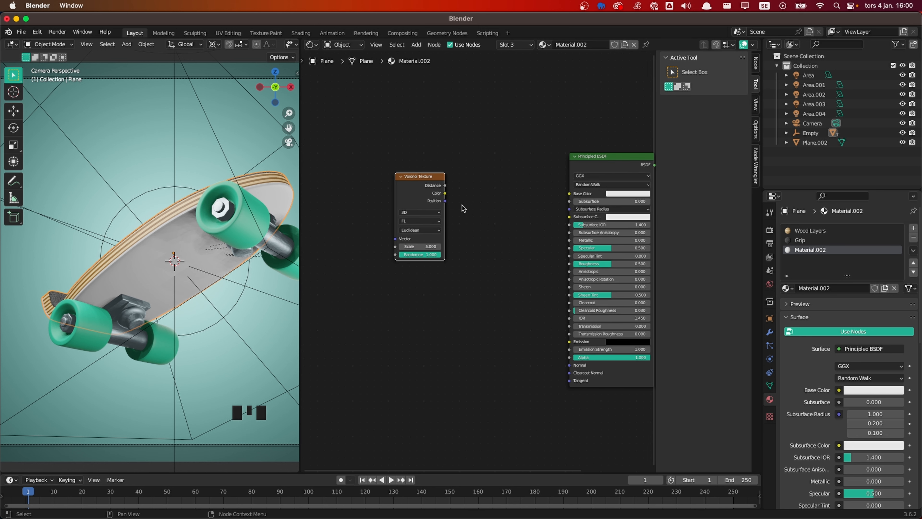
Attach Mapping and Texture Coordinate nodes to the Voronoi Texture and move the three nodes farther from the Principled BSDF
{"action": "key", "text": "ctrl+t"}
{"action": "left_click_drag", "start_coordinate": [462, 146], "coordinate": [303, 256]}
{"action": "left_click_drag", "start_coordinate": [410, 185], "coordinate": [342, 198]}
{"action": "double_click", "coordinate": [413, 162]}
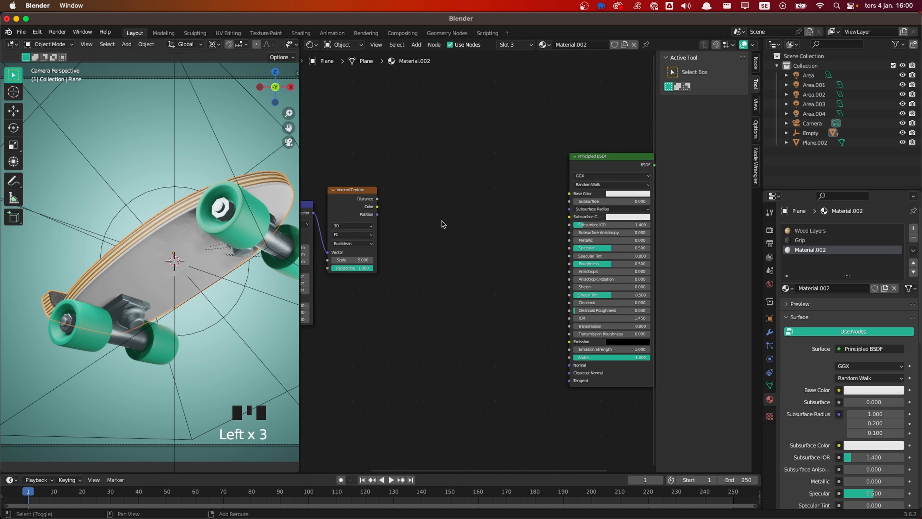
Add a Math node set to Add beside the Voronoi Texture and connect the texture's Distance output to its first Value
{"action": "key", "text": "shift+a"}
{"action": "type", "text": "M"}
{"action": "key", "text": "BackSpace"}
{"action": "type", "text": "add"}
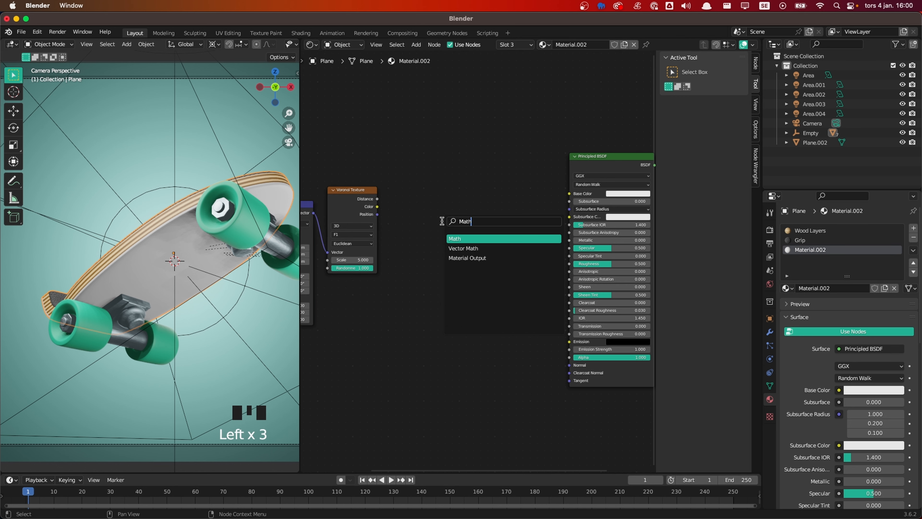
{"action": "key", "text": "Return"}
{"action": "left_click", "coordinate": [390, 199]}
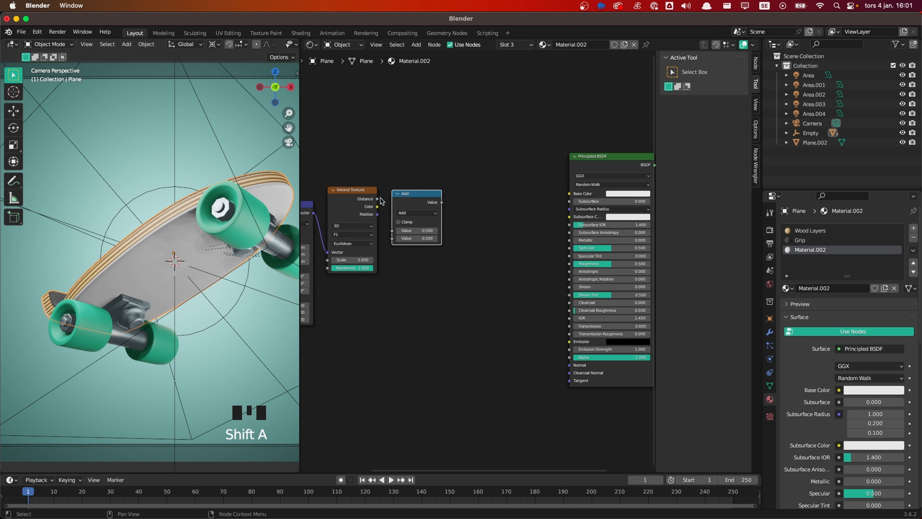
{"action": "scroll", "coordinate": [379, 201], "scroll_direction": "up", "scroll_amount": 2}
{"action": "left_click_drag", "start_coordinate": [341, 176], "coordinate": [363, 224]}
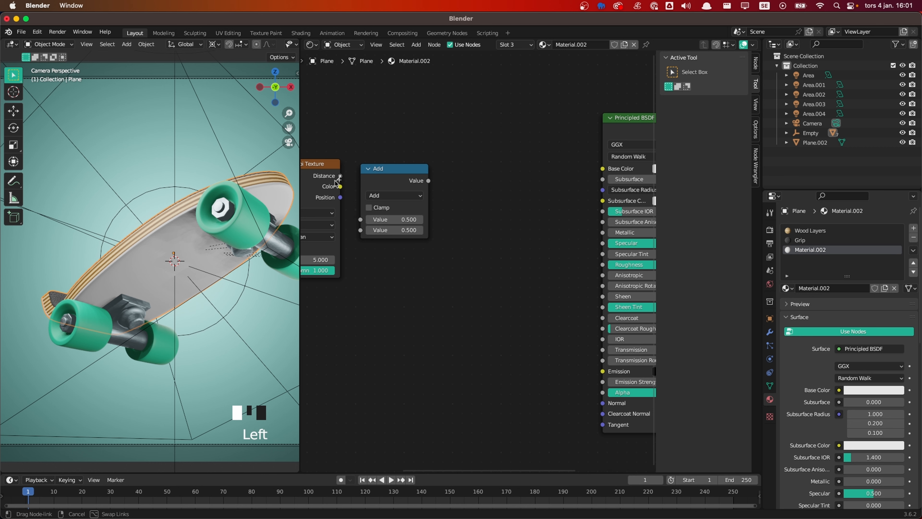
Change the Math node's operation to Less Than and connect the Voronoi Texture's Distance output to its Value input
{"action": "left_click_drag", "start_coordinate": [338, 184], "coordinate": [338, 182]}
{"action": "left_click", "coordinate": [394, 195]}
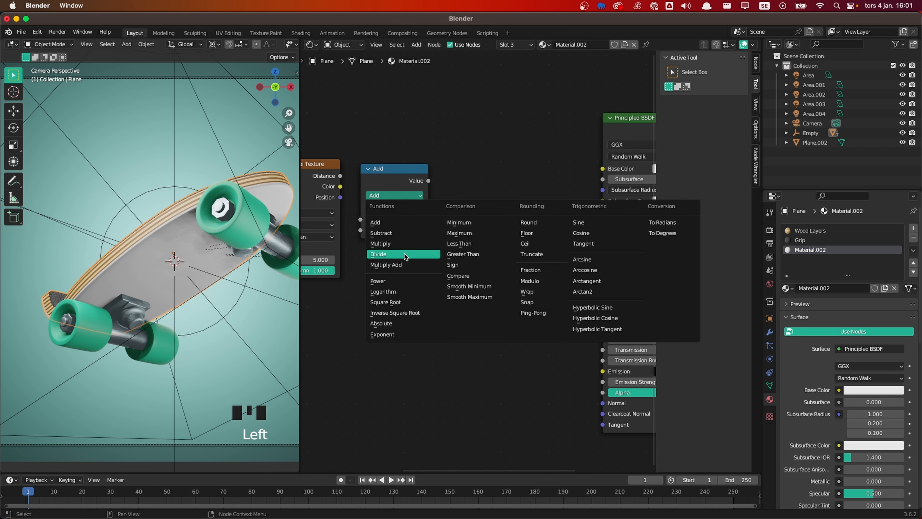
{"action": "left_click", "coordinate": [472, 244]}
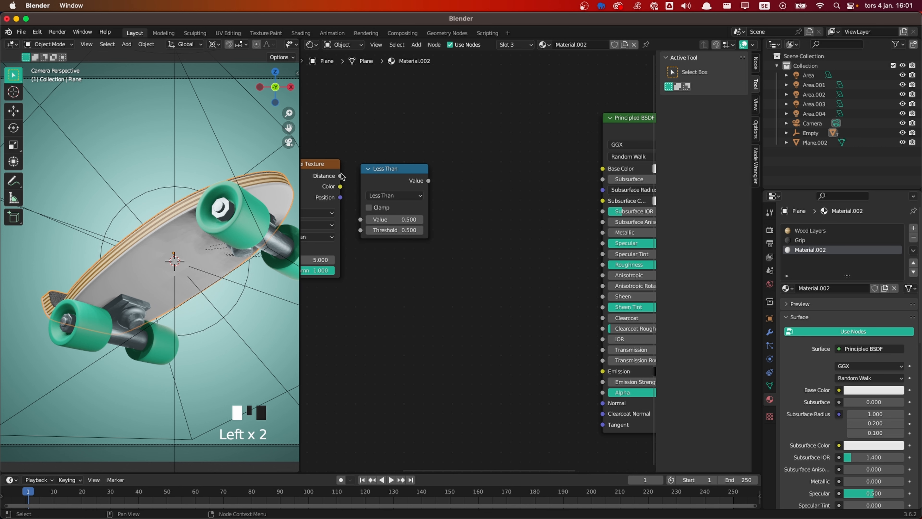
{"action": "left_click_drag", "start_coordinate": [341, 176], "coordinate": [360, 219]}
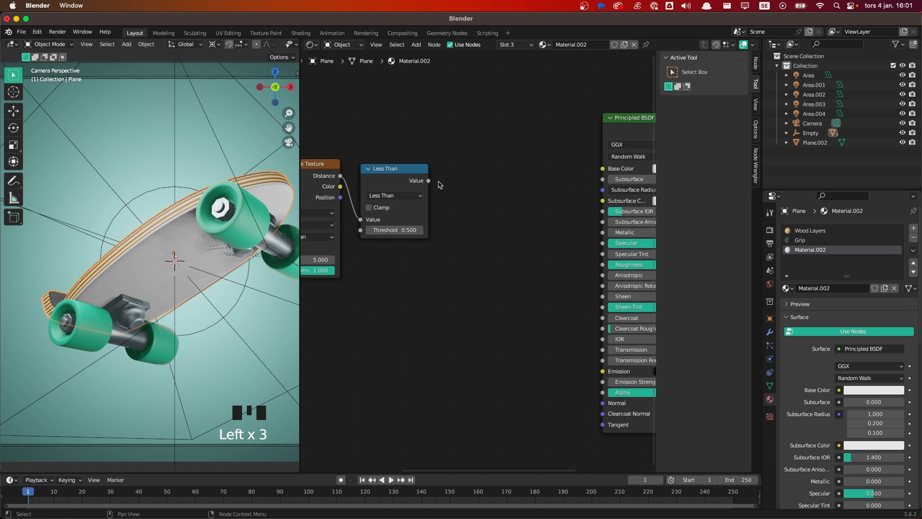
Add a Color Ramp after the Less Than node, feeding its Fac from the Value output and connecting its Color to Base Color
{"action": "key", "text": "shift+a"}
{"action": "left_click", "coordinate": [465, 206]}
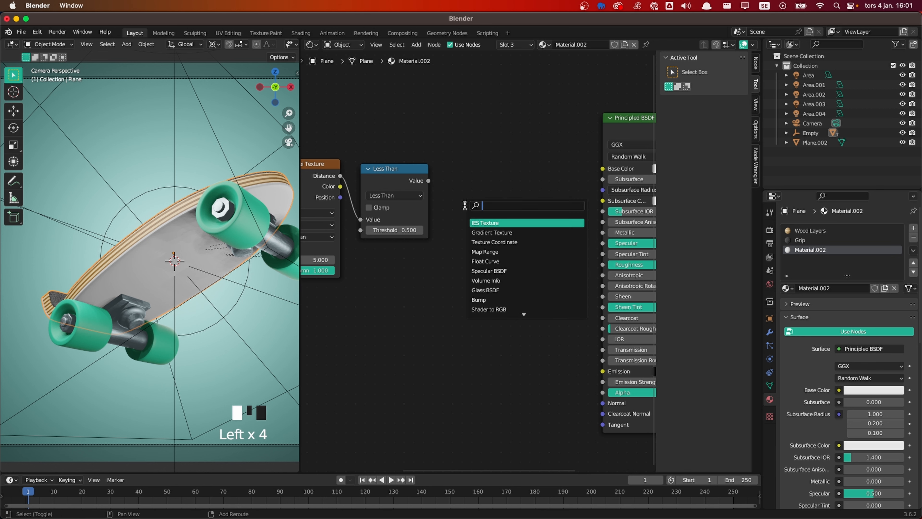
{"action": "type", "text": "ramp"}
{"action": "key", "text": "Return"}
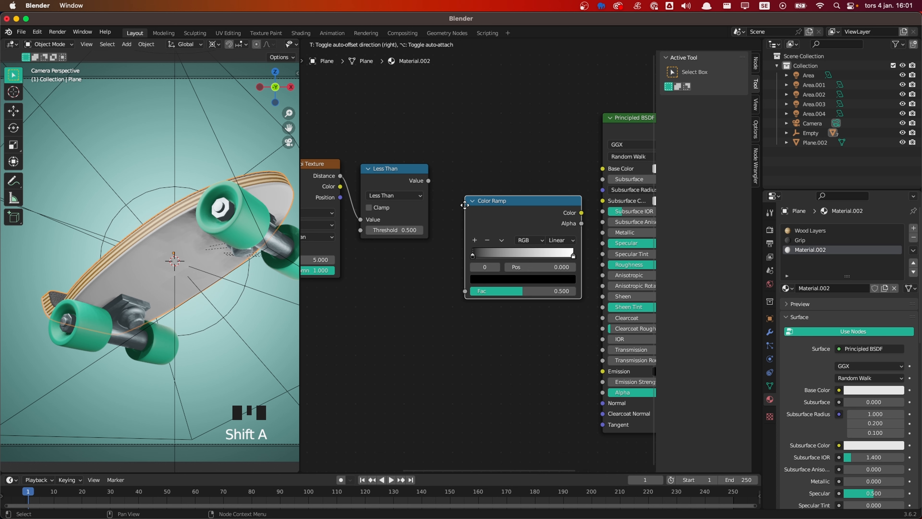
{"action": "left_click", "coordinate": [449, 160]}
{"action": "left_click_drag", "start_coordinate": [428, 180], "coordinate": [448, 247]}
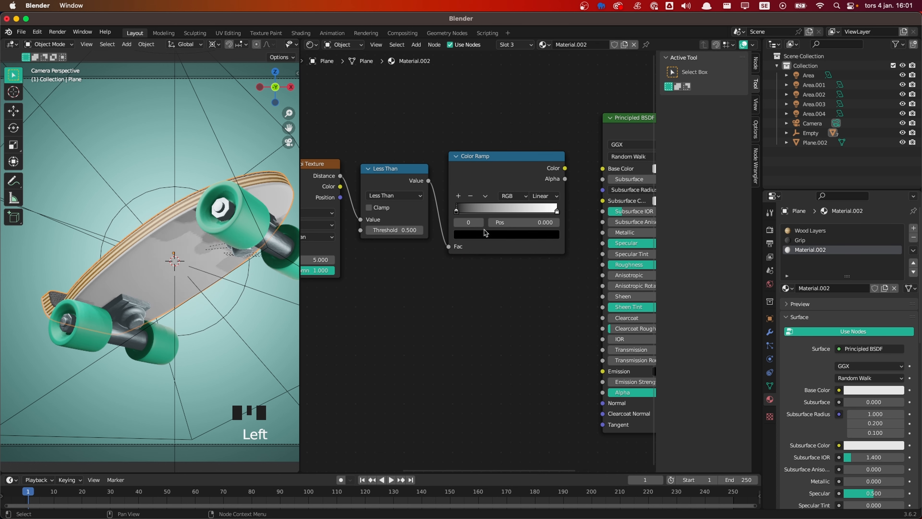
{"action": "left_click_drag", "start_coordinate": [565, 168], "coordinate": [602, 169]}
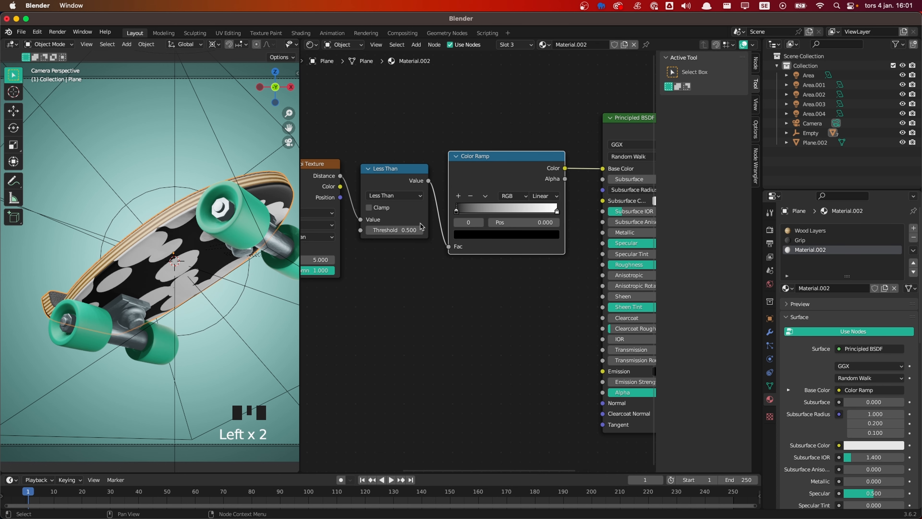
Set the Voronoi Texture's Randomness to 0 and its Scale to 3
{"action": "middle_click_drag", "start_coordinate": [431, 270], "coordinate": [549, 291], "text": "shift"}
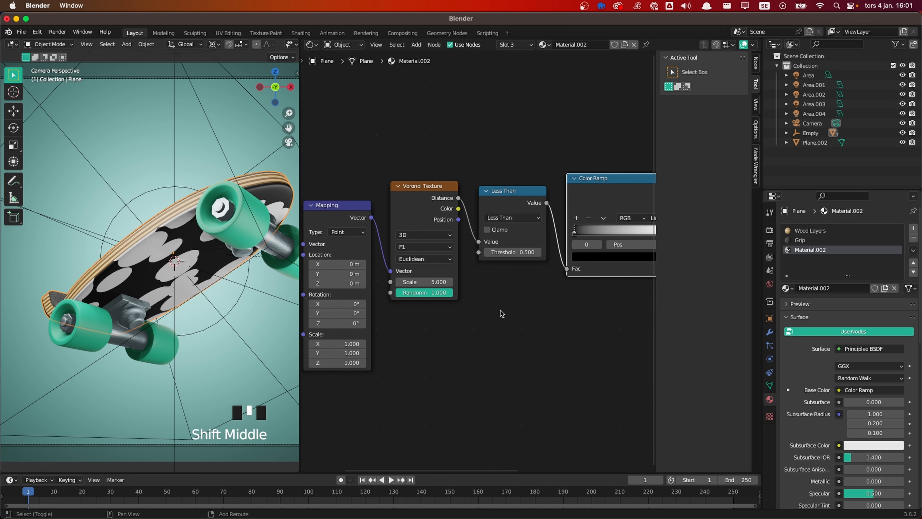
{"action": "middle_click_drag", "start_coordinate": [428, 313], "coordinate": [470, 286], "text": "shift"}
{"action": "scroll", "coordinate": [470, 285], "scroll_direction": "up", "scroll_amount": 3}
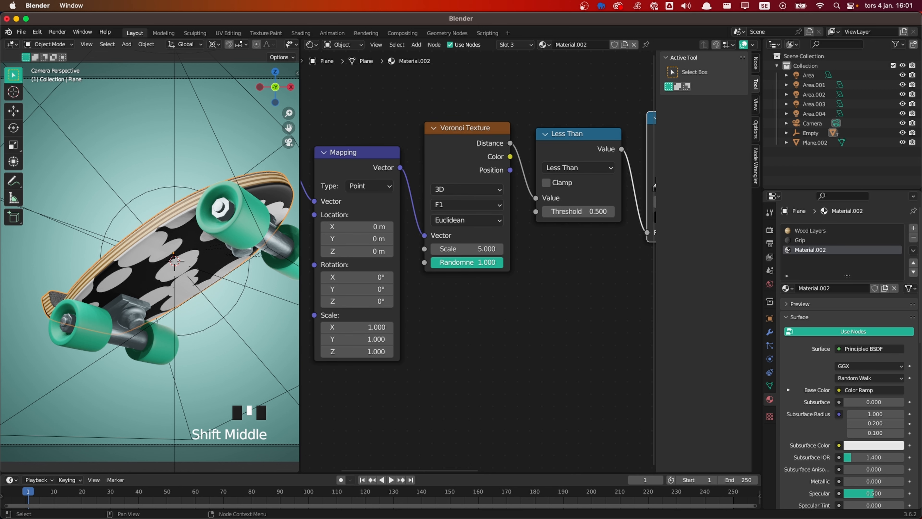
{"action": "left_click_drag", "start_coordinate": [468, 262], "coordinate": [436, 262]}
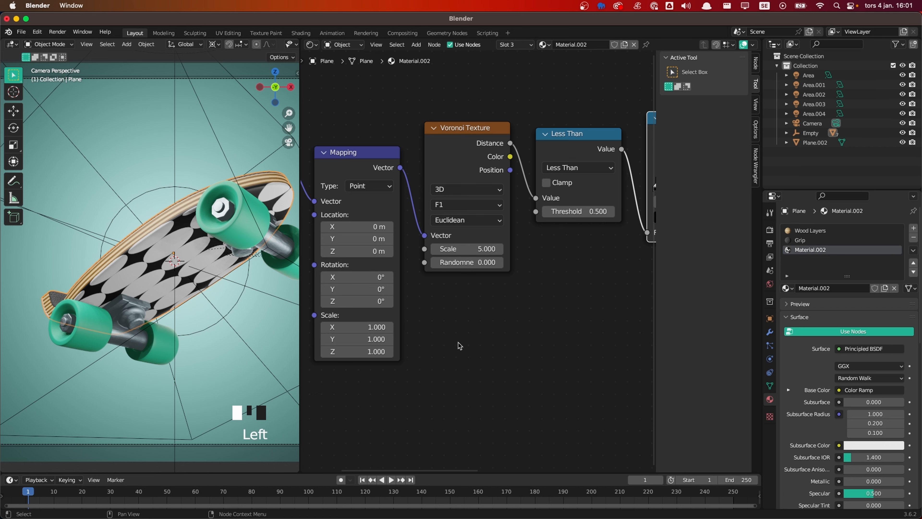
{"action": "middle_click_drag", "start_coordinate": [410, 333], "coordinate": [449, 329], "text": "shift"}
{"action": "scroll", "coordinate": [472, 274], "scroll_direction": "up", "scroll_amount": 1}
{"action": "left_click_drag", "start_coordinate": [509, 245], "coordinate": [475, 244]}
{"action": "scroll", "coordinate": [404, 327], "scroll_direction": "up", "scroll_amount": 1}
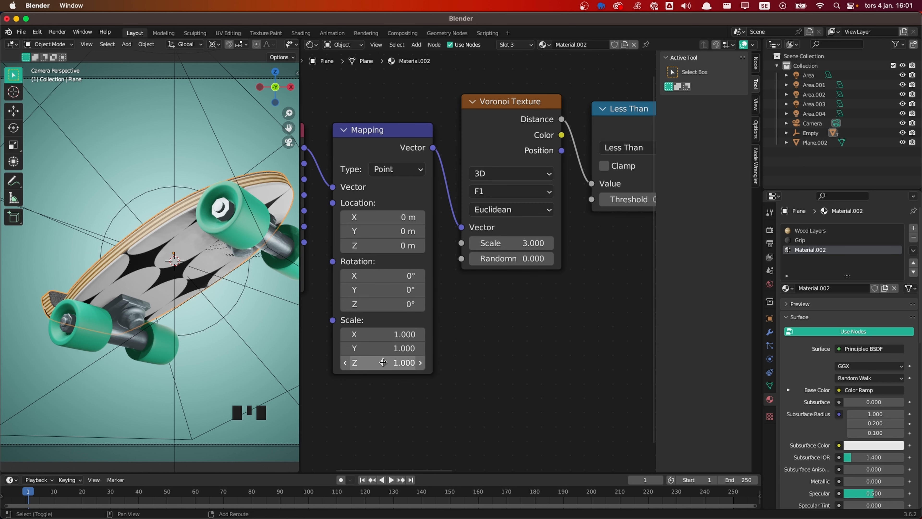
Set the Mapping node's Scale to X 0.660 and Y 1.890, and the Less Than Threshold to 0.460
{"action": "middle_click_drag", "start_coordinate": [471, 370], "coordinate": [514, 364]}
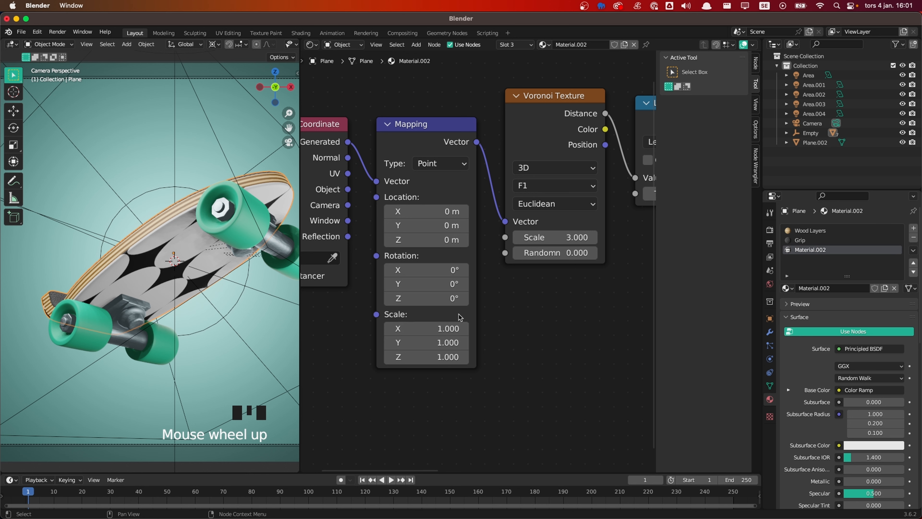
{"action": "left_click", "coordinate": [450, 328]}
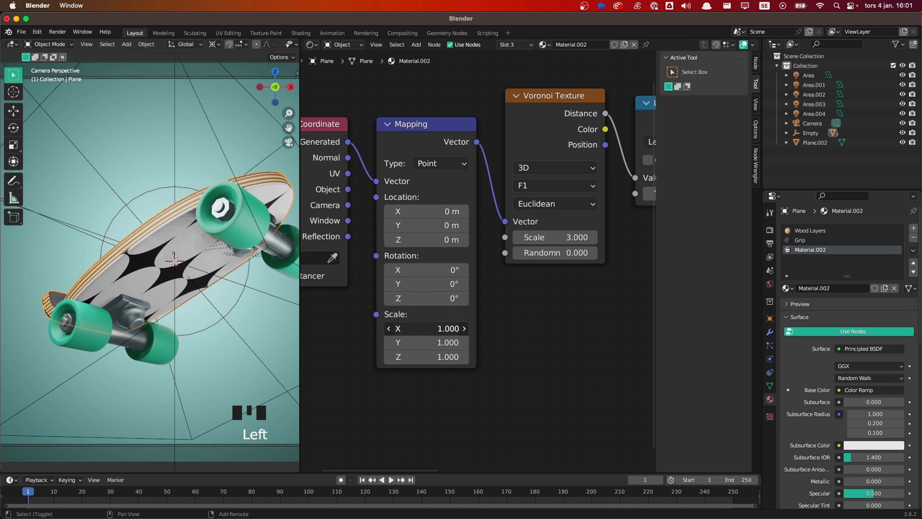
{"action": "left_click_drag", "start_coordinate": [450, 328], "coordinate": [463, 343], "text": "shift"}
{"action": "middle_click_drag", "start_coordinate": [518, 306], "coordinate": [378, 337]}
{"action": "left_click_drag", "start_coordinate": [546, 225], "coordinate": [544, 226]}
{"action": "scroll", "coordinate": [418, 351], "scroll_direction": "down", "scroll_amount": 1}
{"action": "middle_click_drag", "start_coordinate": [401, 354], "coordinate": [425, 349]}
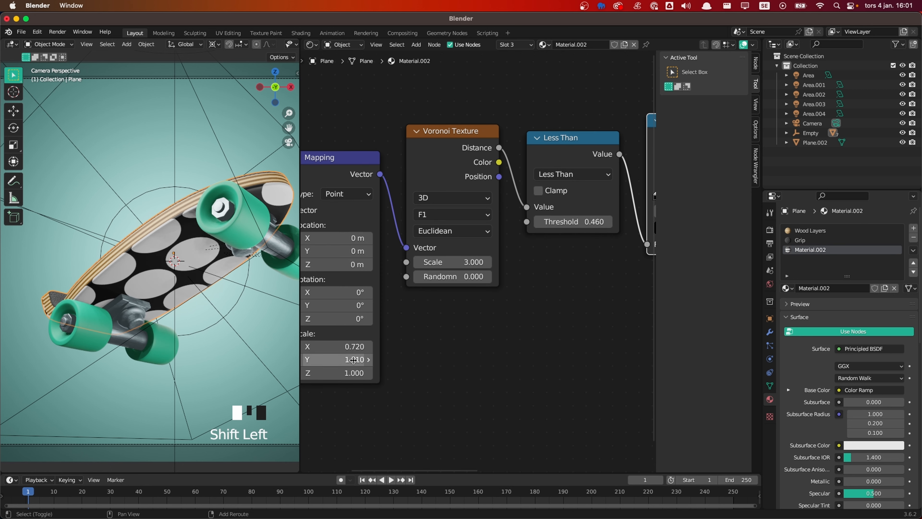
{"action": "left_click_drag", "start_coordinate": [353, 360], "coordinate": [351, 346], "text": "shift"}
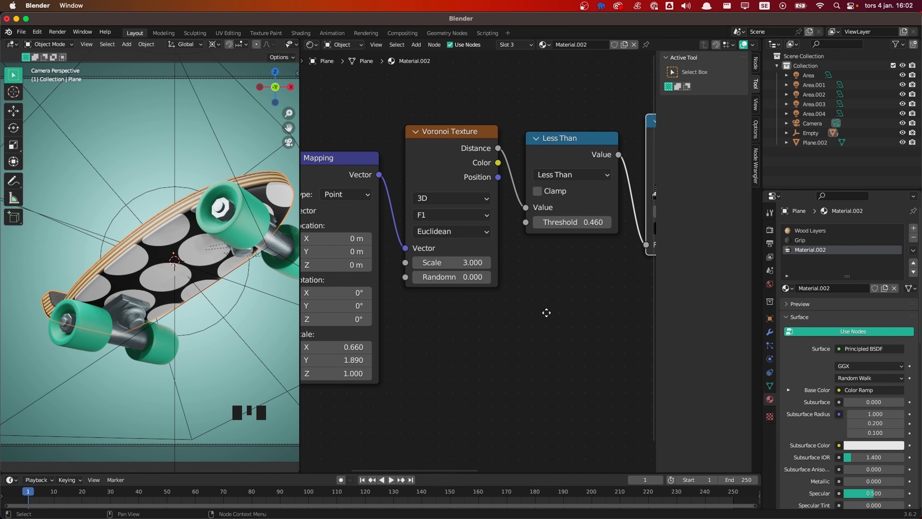
Set the Color Ramp's first stop to the hex colour A94875
{"action": "middle_click_drag", "start_coordinate": [546, 313], "coordinate": [402, 361]}
{"action": "scroll", "coordinate": [388, 256], "scroll_direction": "up", "scroll_amount": 1}
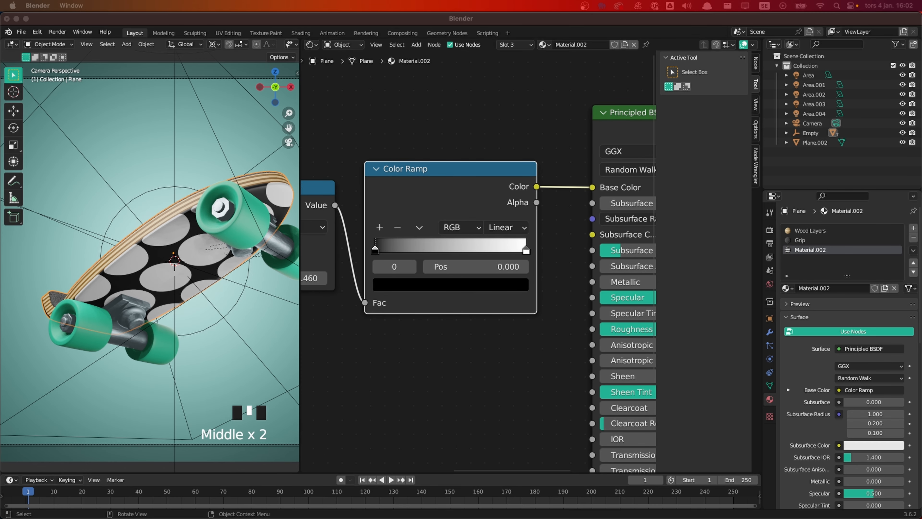
{"action": "left_click", "coordinate": [410, 289]}
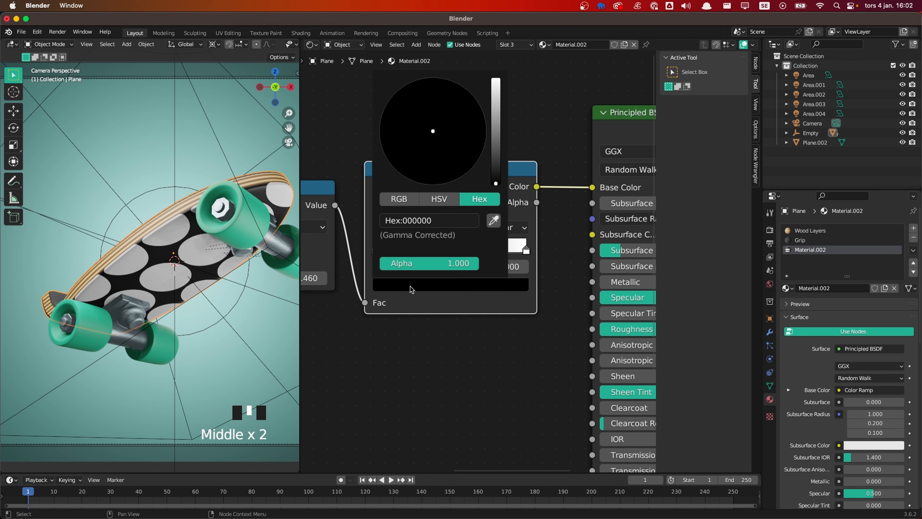
{"action": "left_click", "coordinate": [432, 222]}
{"action": "type", "text": "A94875"}
{"action": "key", "text": "Return"}
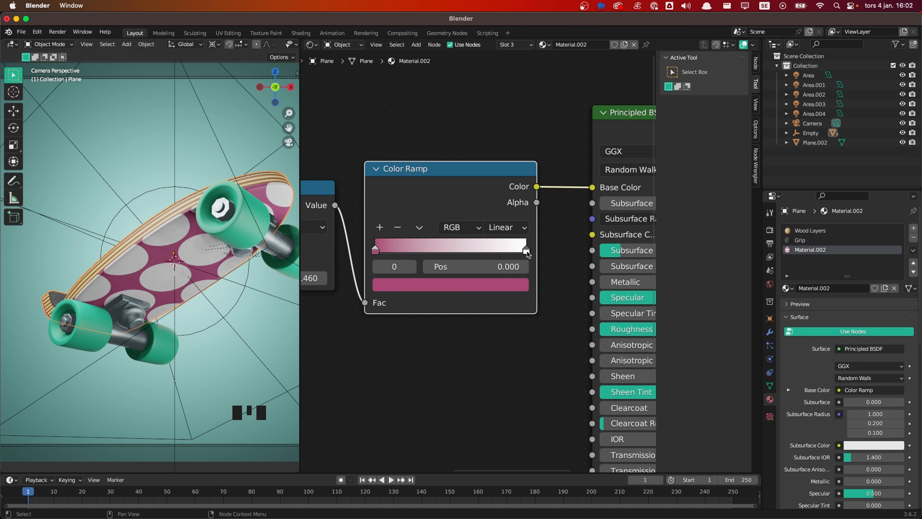
Set the Color Ramp's last stop to the hex colour 1EFFB9
{"action": "left_click", "coordinate": [526, 250]}
{"action": "left_click", "coordinate": [497, 284]}
{"action": "left_click", "coordinate": [444, 222]}
{"action": "type", "text": "1EFFB9"}
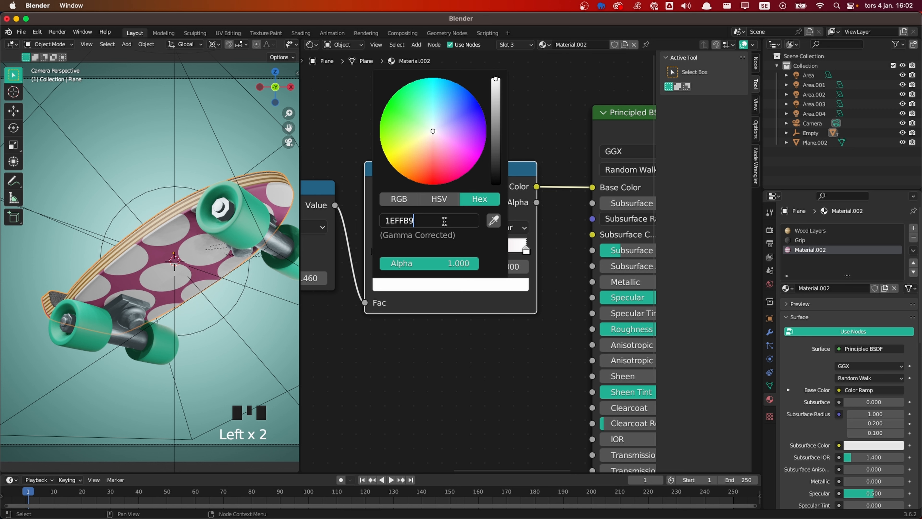
{"action": "key", "text": "Return"}
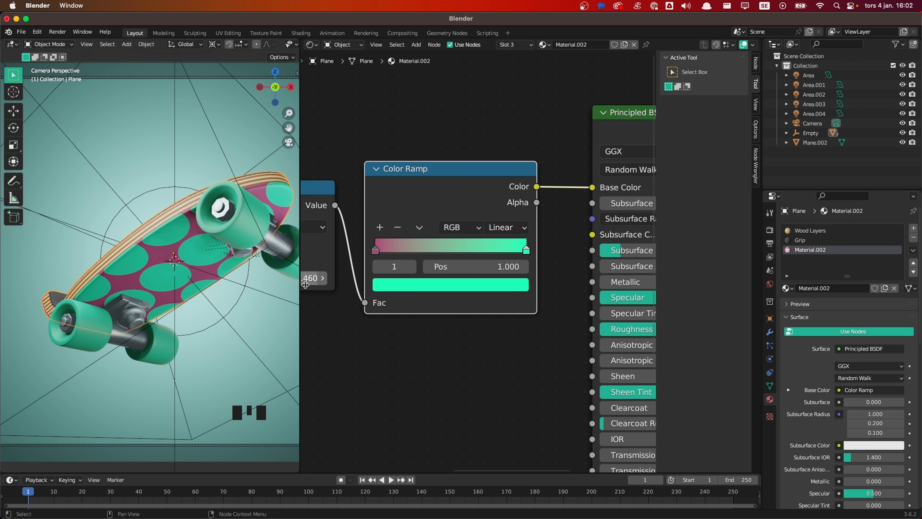
{"action": "left_click_drag", "start_coordinate": [305, 284], "coordinate": [327, 284]}
{"action": "key", "text": "super+z"}
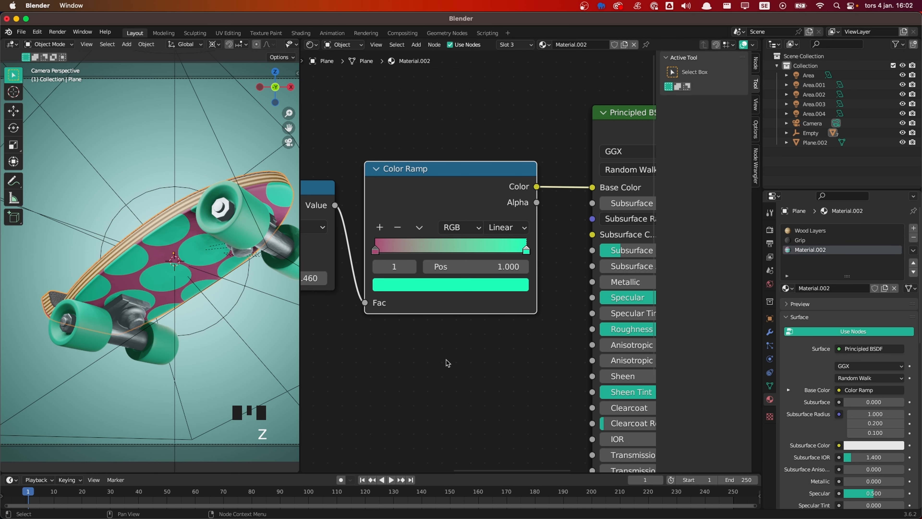
{"action": "left_click", "coordinate": [391, 337]}
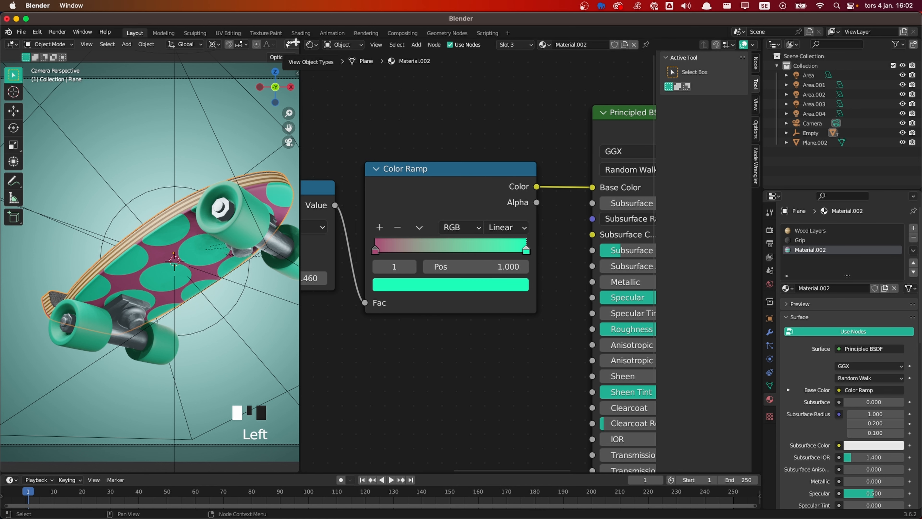
Expand the 3D viewport over the node editor's area and frame the skateboard within the camera view
{"action": "left_click_drag", "start_coordinate": [296, 42], "coordinate": [359, 46]}
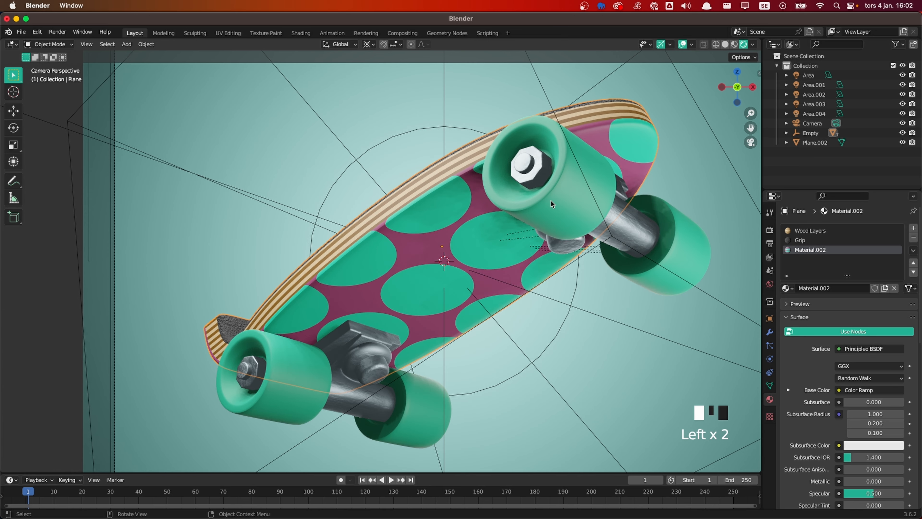
{"action": "scroll", "coordinate": [551, 204], "scroll_direction": "down", "scroll_amount": 1}
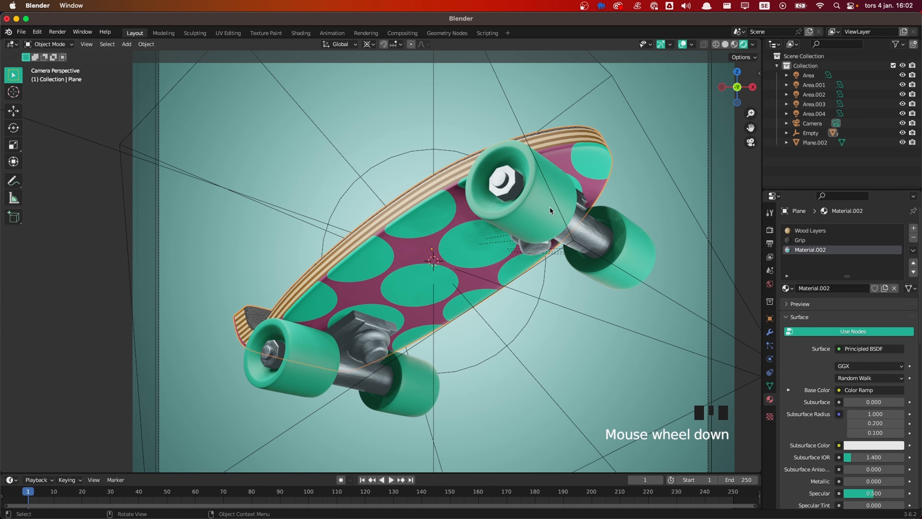
{"action": "middle_click_drag", "start_coordinate": [550, 211], "coordinate": [529, 206], "text": "shift"}
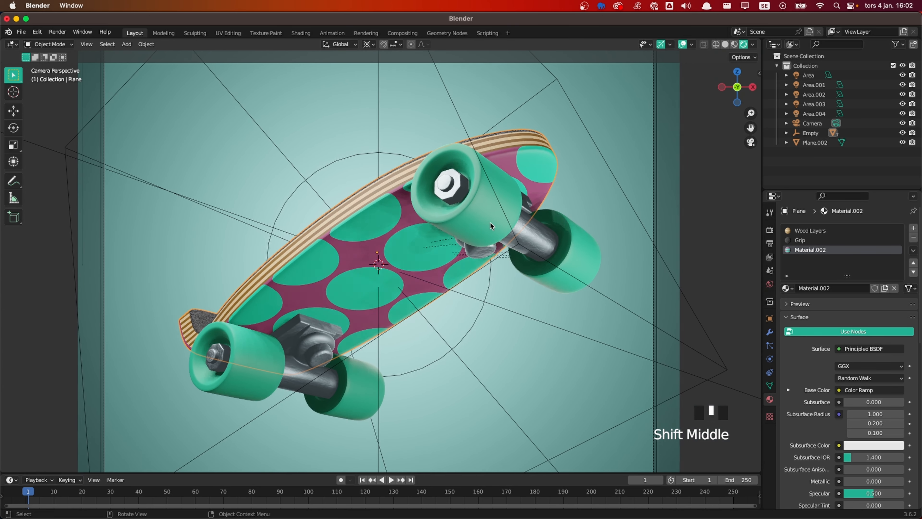
{"action": "scroll", "coordinate": [529, 206], "scroll_direction": "down", "scroll_amount": 2}
{"action": "scroll", "coordinate": [528, 207], "scroll_direction": "up", "scroll_amount": 1}
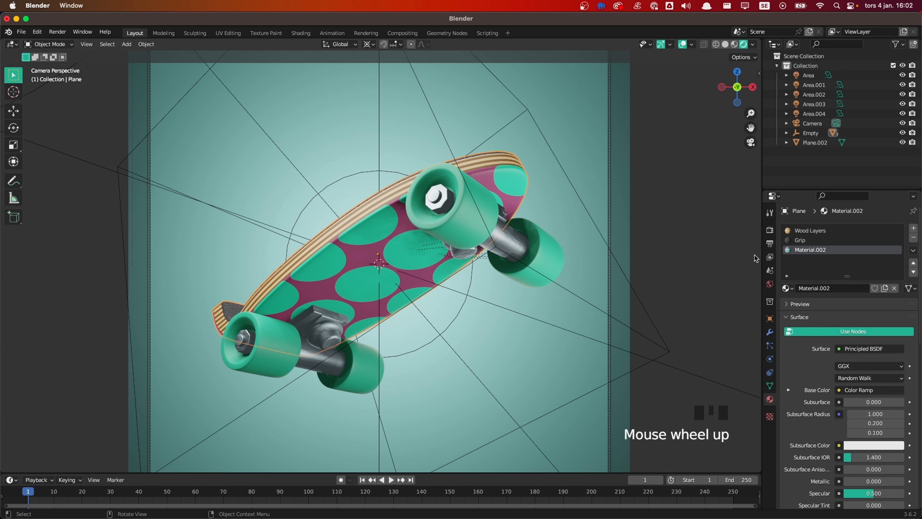
Switch the render engine to Cycles with GPU Compute as the device
{"action": "left_click", "coordinate": [769, 229]}
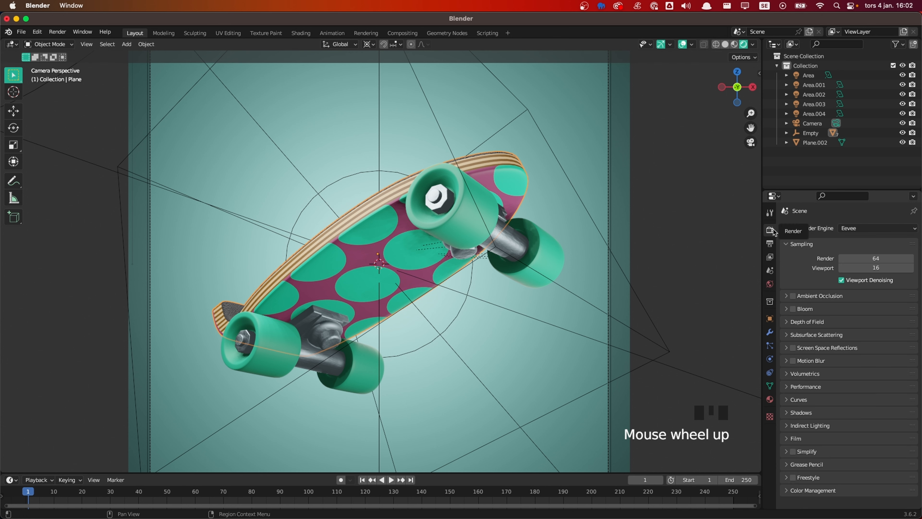
{"action": "left_click", "coordinate": [871, 228]}
{"action": "left_click", "coordinate": [863, 265]}
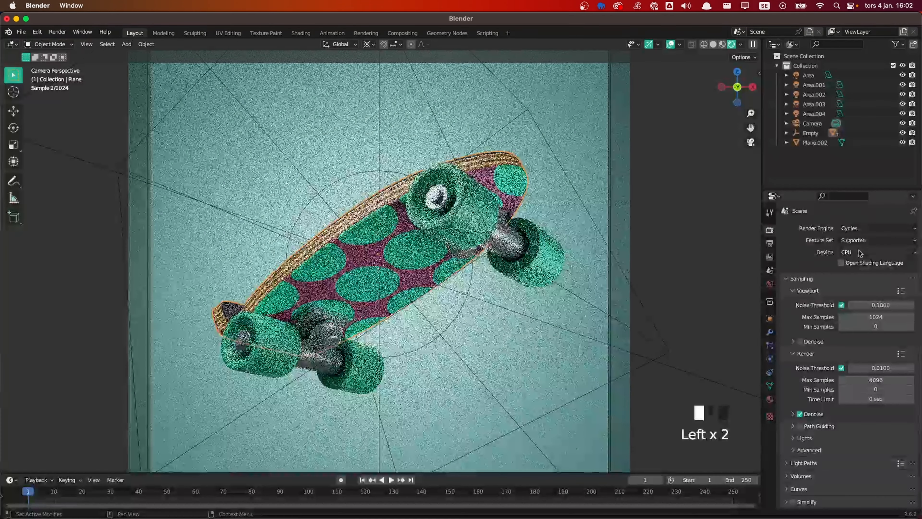
{"action": "left_click", "coordinate": [860, 253]}
{"action": "left_click", "coordinate": [858, 273]}
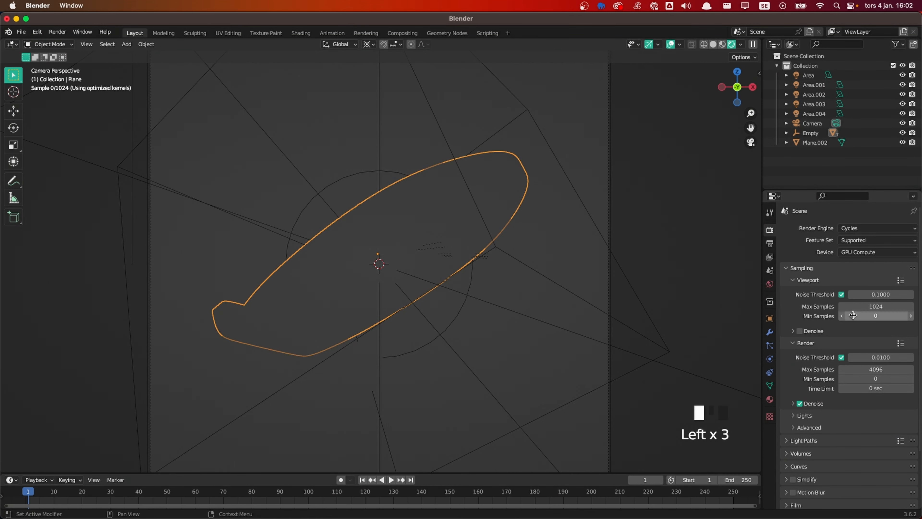
Set the maximum samples to 128 for the viewport and 512 for the render
{"action": "left_click", "coordinate": [856, 307]}
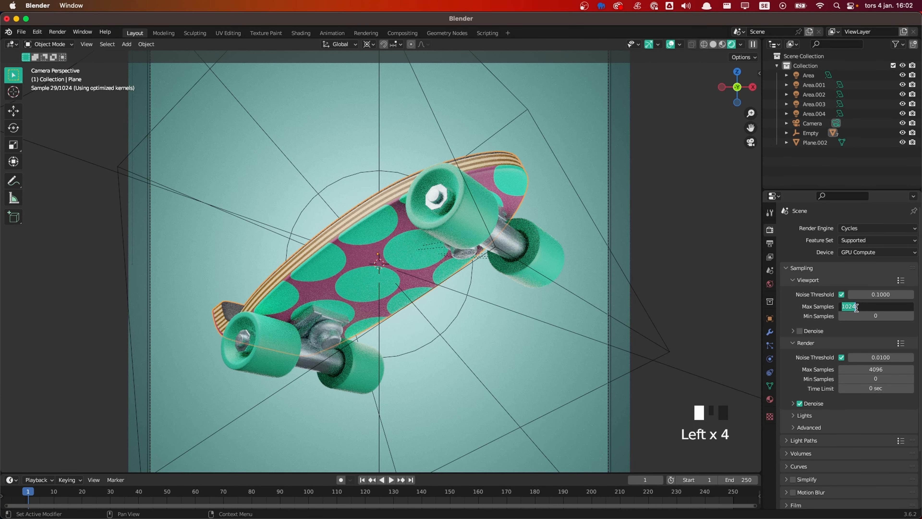
{"action": "type", "text": "128"}
{"action": "key", "text": "Return"}
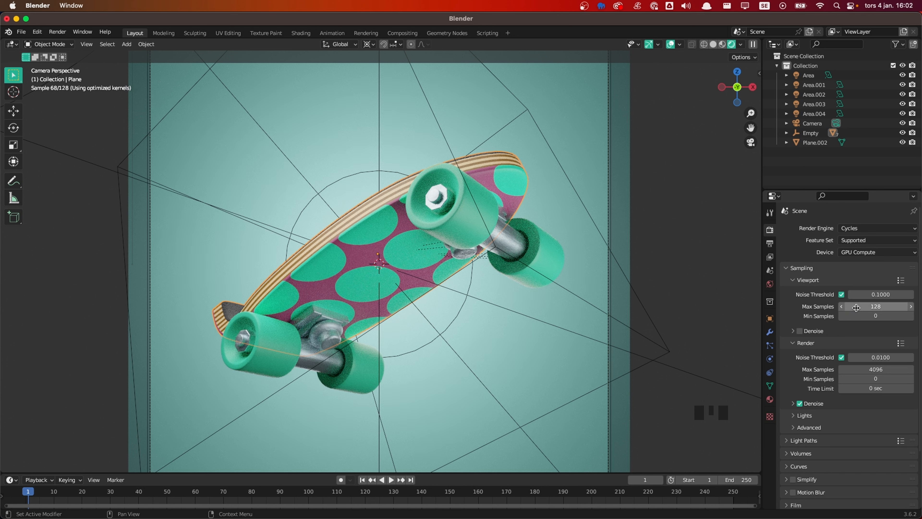
{"action": "left_click", "coordinate": [880, 368]}
{"action": "type", "text": "512"}
{"action": "left_click", "coordinate": [818, 372]}
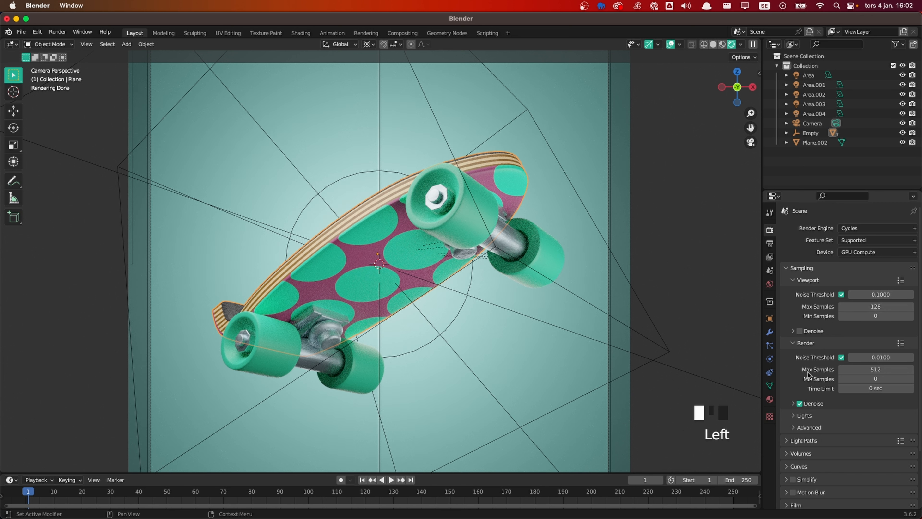
Set the Color Management look to Medium High Contrast
{"action": "scroll", "coordinate": [816, 381], "scroll_direction": "down", "scroll_amount": 4}
{"action": "scroll", "coordinate": [830, 500], "scroll_direction": "down", "scroll_amount": 5}
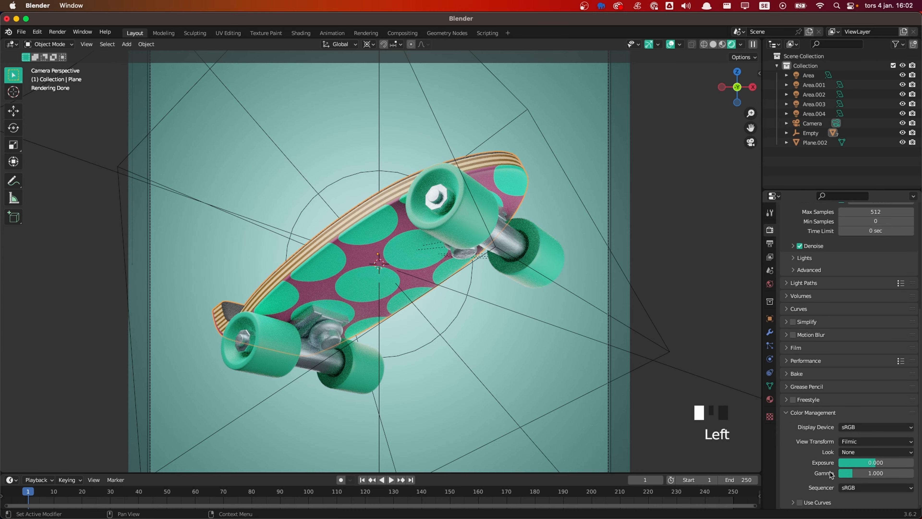
{"action": "left_click", "coordinate": [856, 452]}
{"action": "left_click", "coordinate": [858, 410]}
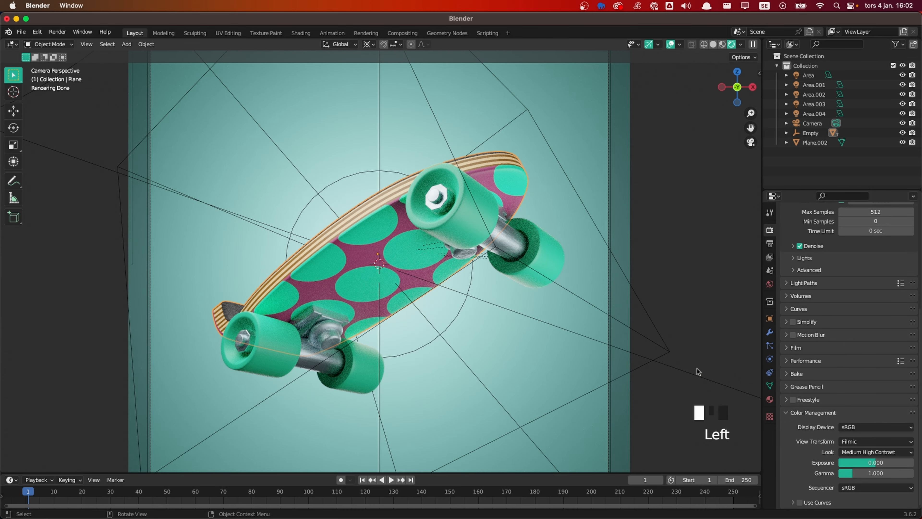